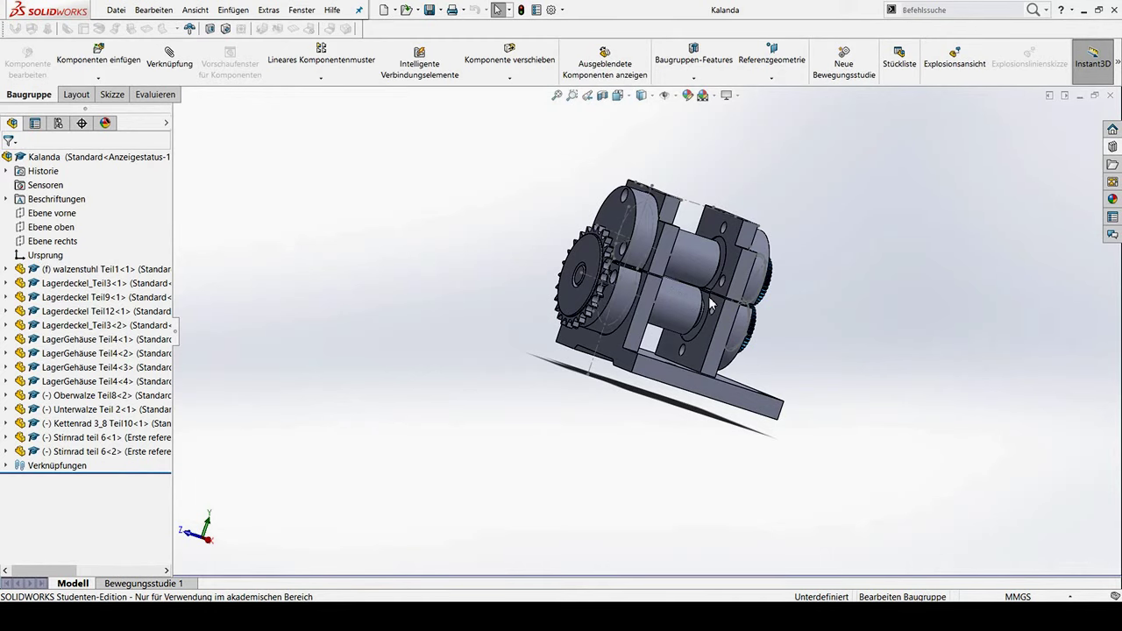
# Zoom the Kalanda assembly view and select its upper roller
pyautogui.scroll(-2, 849, 267)
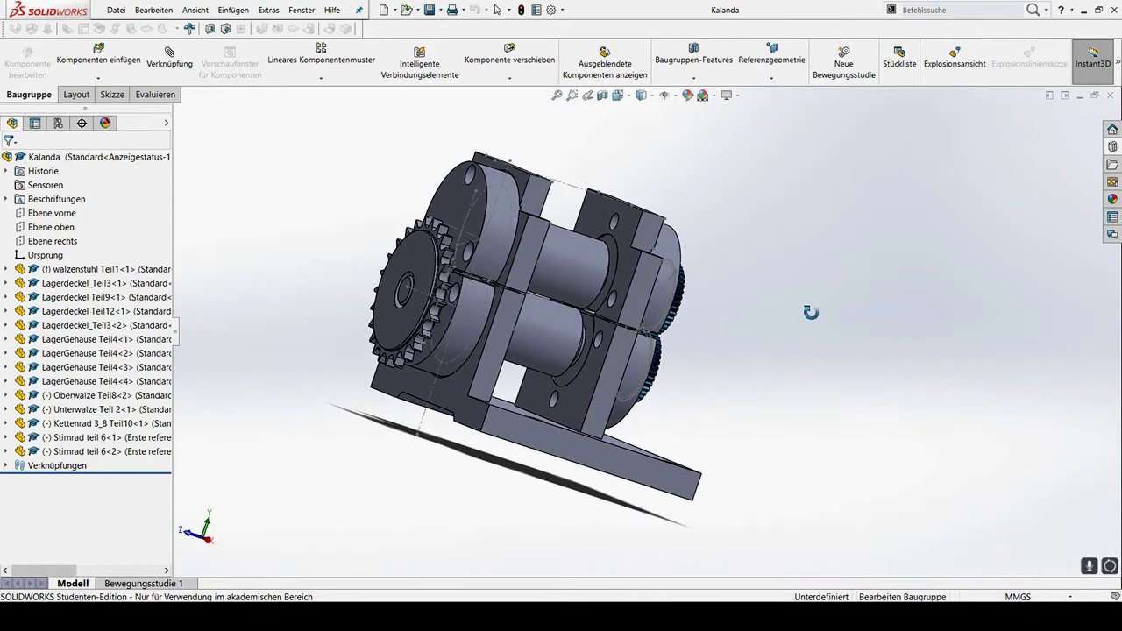
pyautogui.press('Escape')
pyautogui.click(554, 253)
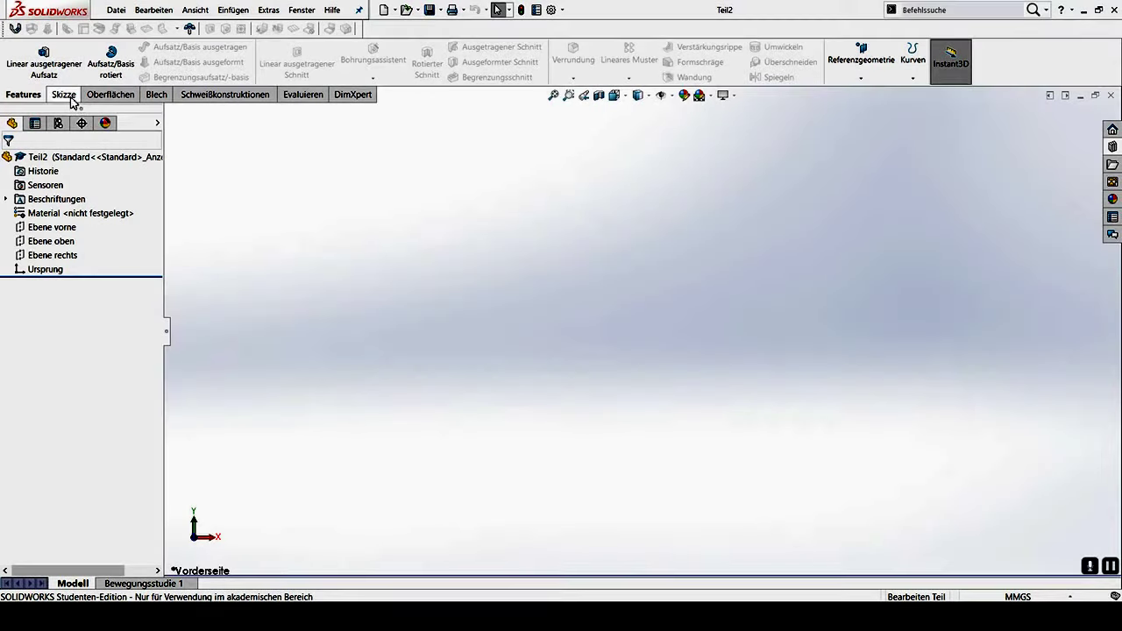
# Start a new sketch on the front plane (Ebene vorne)
pyautogui.click(65, 94)
pyautogui.click(17, 54)
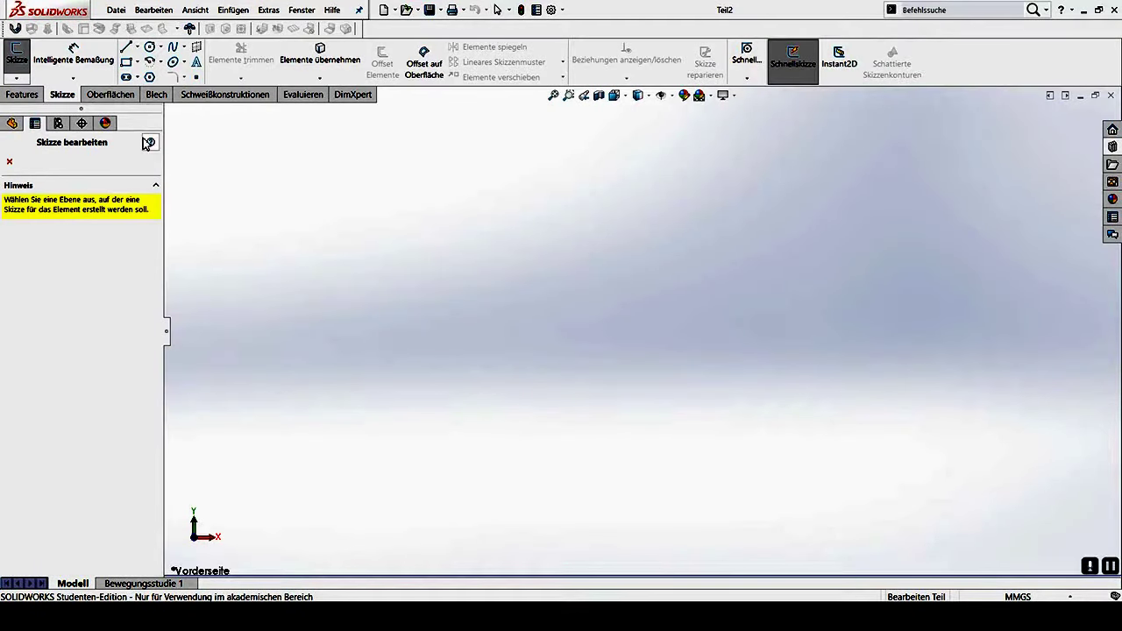
pyautogui.click(556, 270)
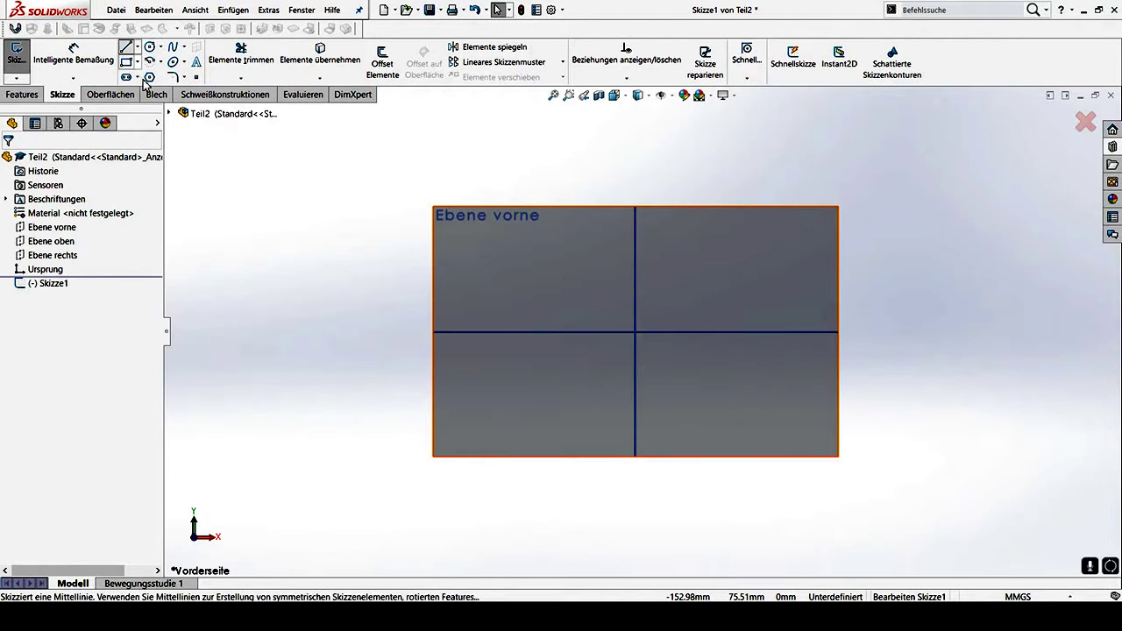
# Draw a horizontal centreline through the origin, extending left and right
pyautogui.press('l')
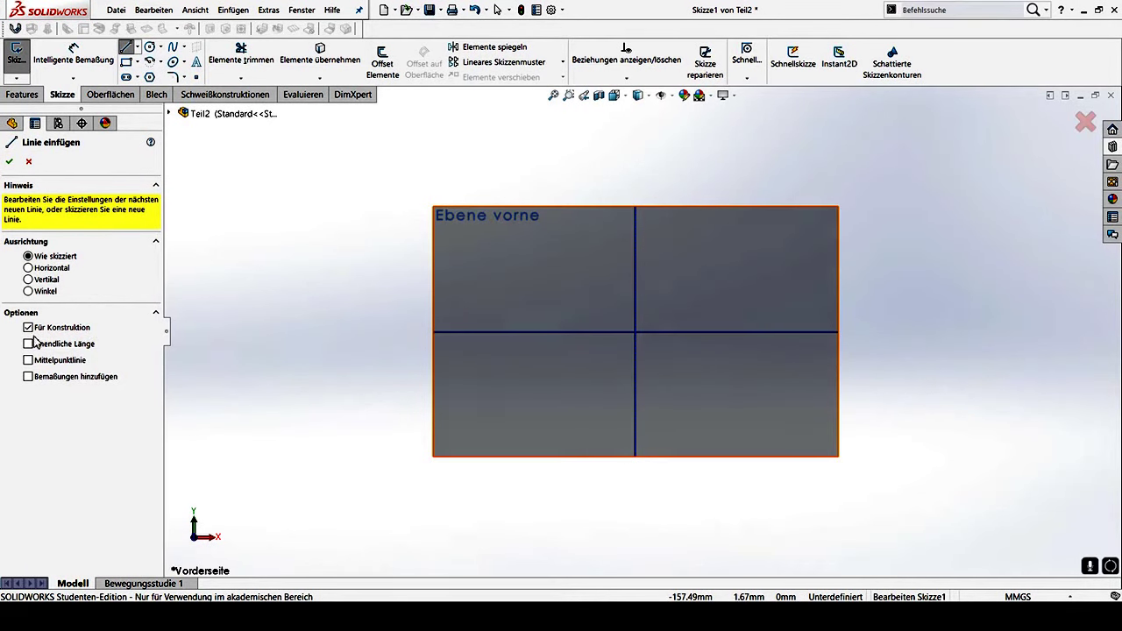
pyautogui.moveTo(217, 331); pyautogui.dragTo(643, 331)
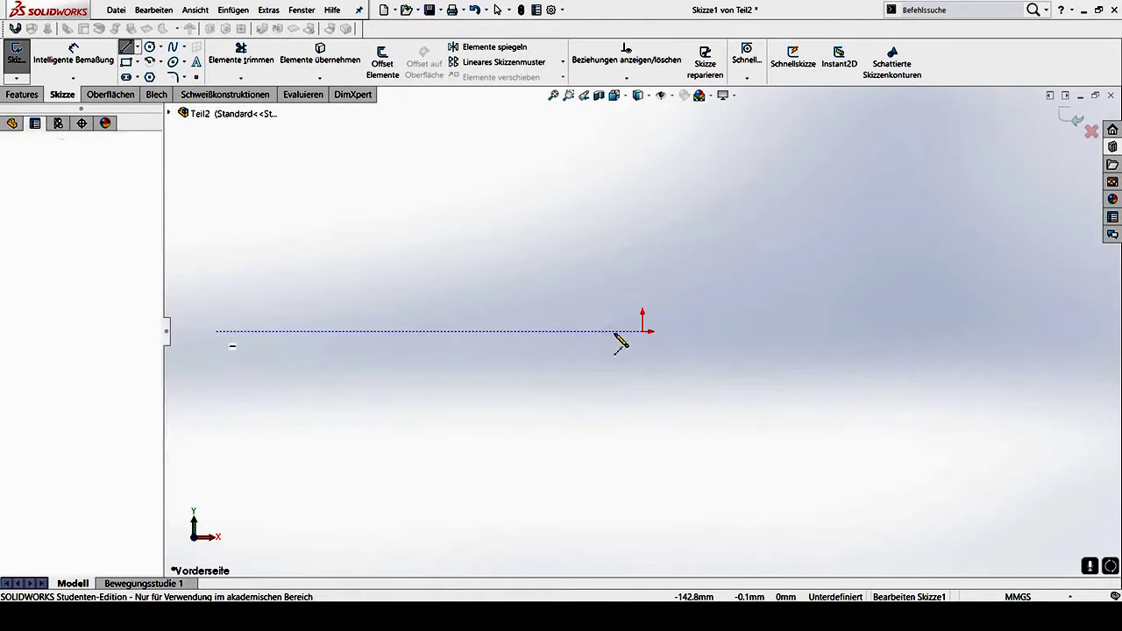
pyautogui.click(1106, 332)
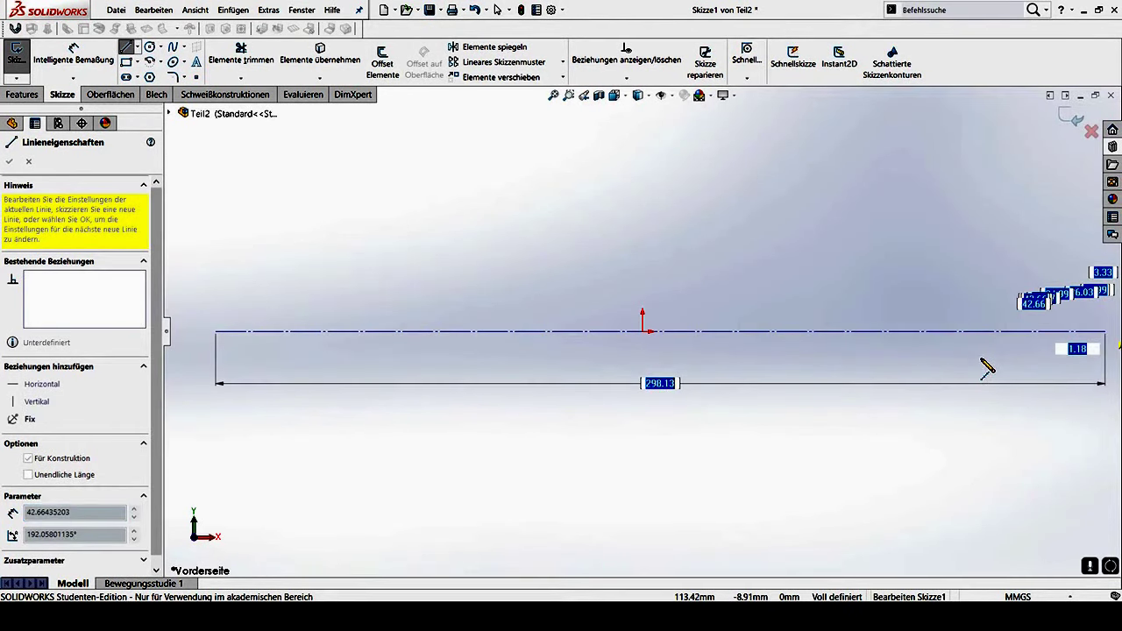
pyautogui.press('Escape')
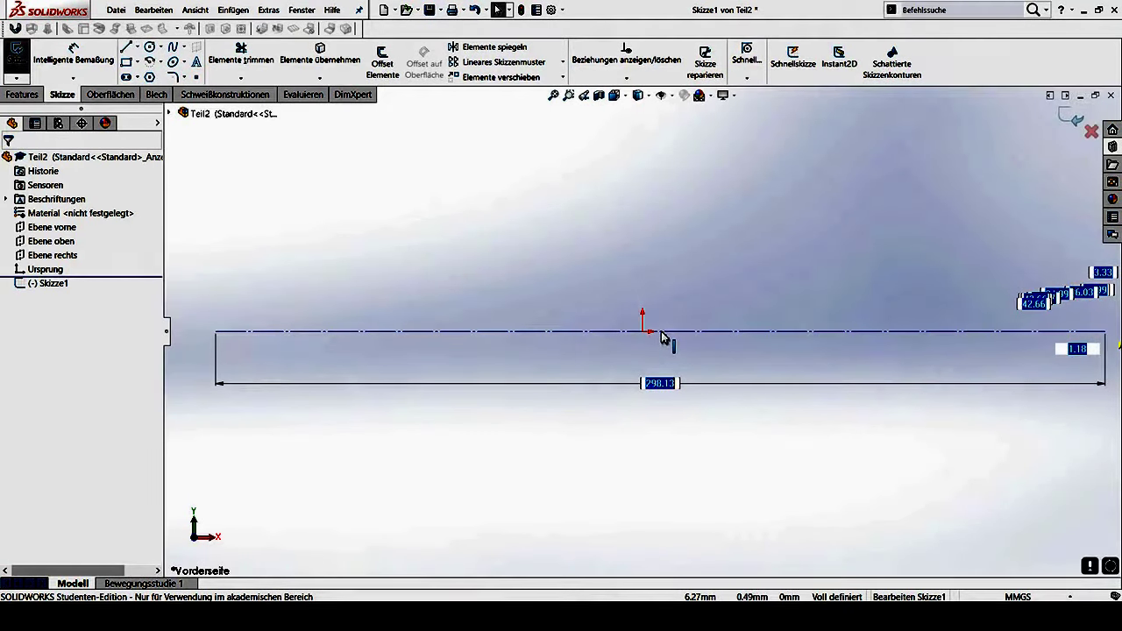
pyautogui.click(649, 332)
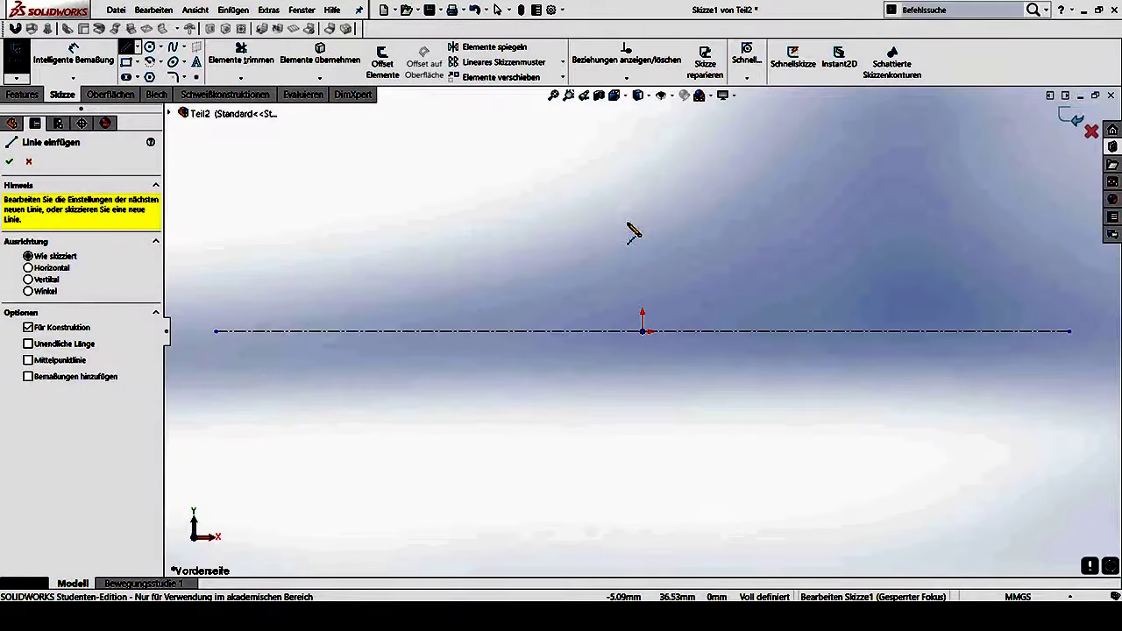
# Draw a vertical construction centreline through the origin, reaching above and below it
pyautogui.moveTo(642, 331); pyautogui.dragTo(642, 226)
pyautogui.click(643, 436)
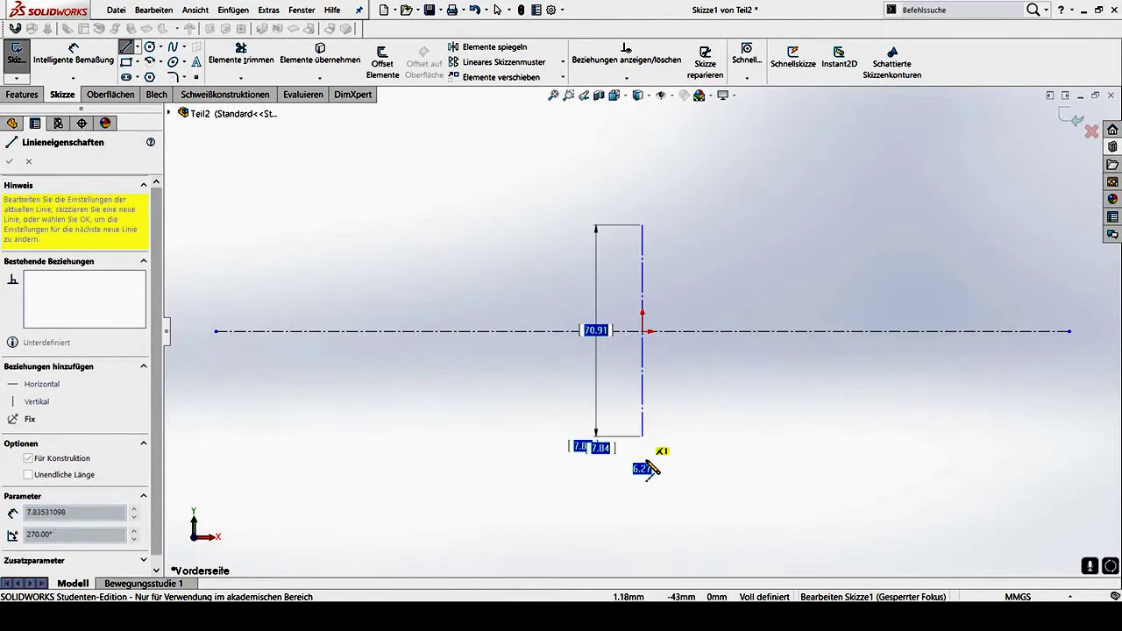
pyautogui.press('Escape')
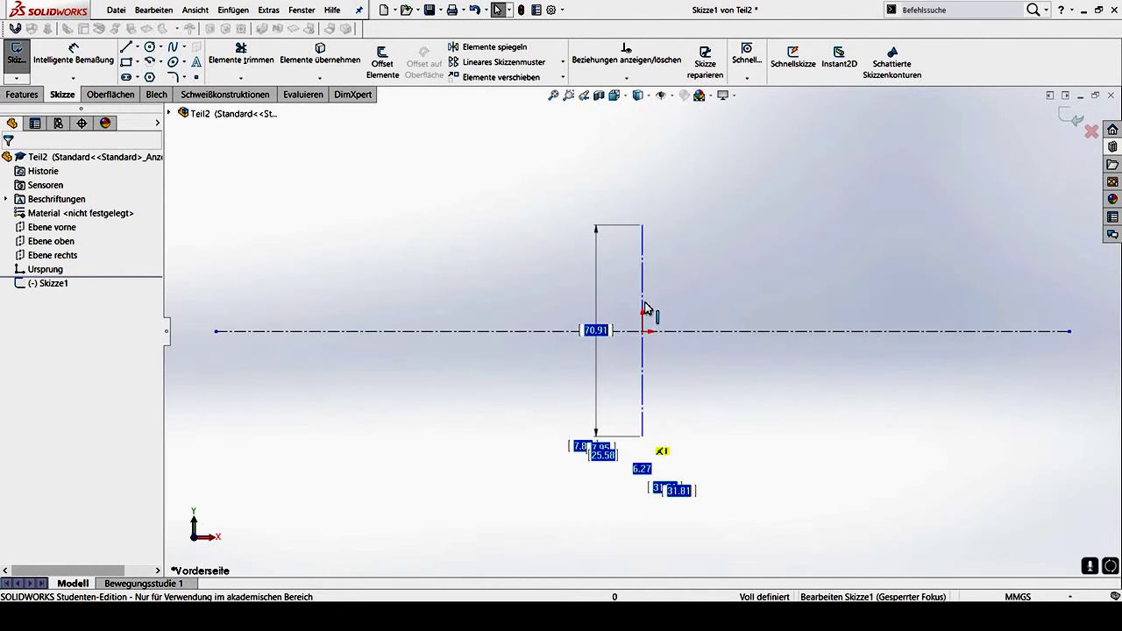
pyautogui.click(815, 451)
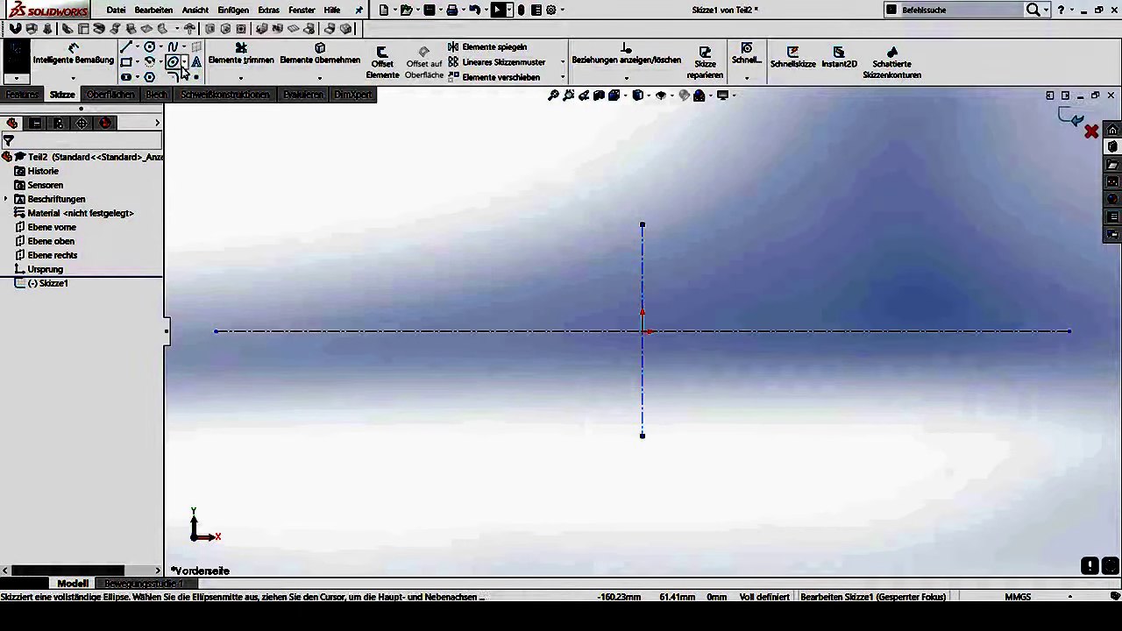
# Sketch the left half of the outline, stepping up from the centreline to the tallest section
pyautogui.click(127, 49)
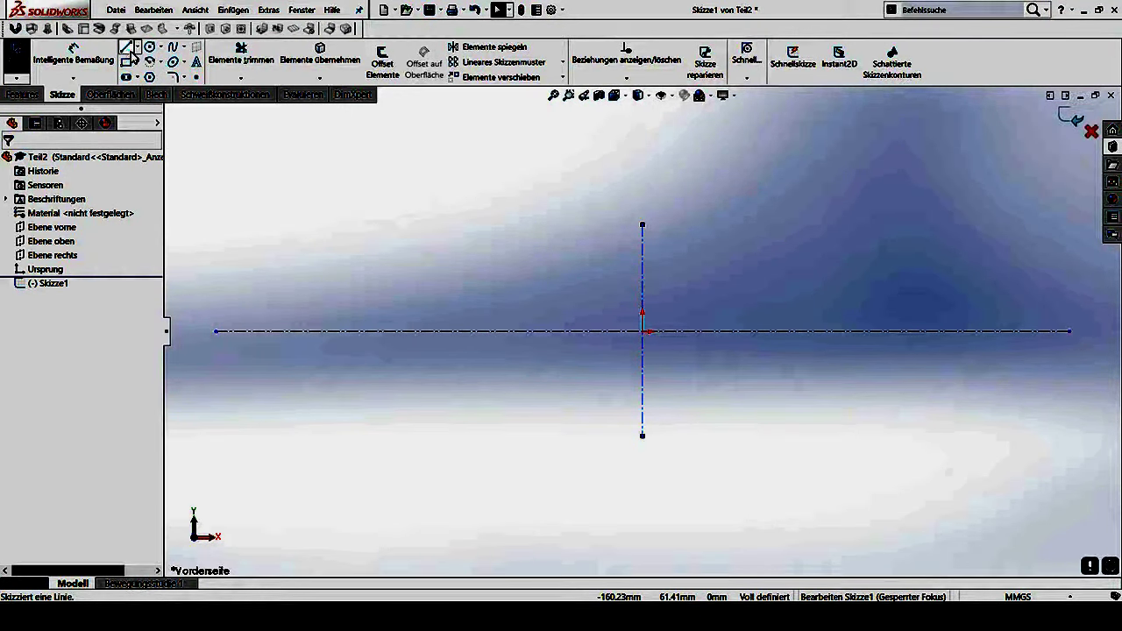
pyautogui.click(127, 49)
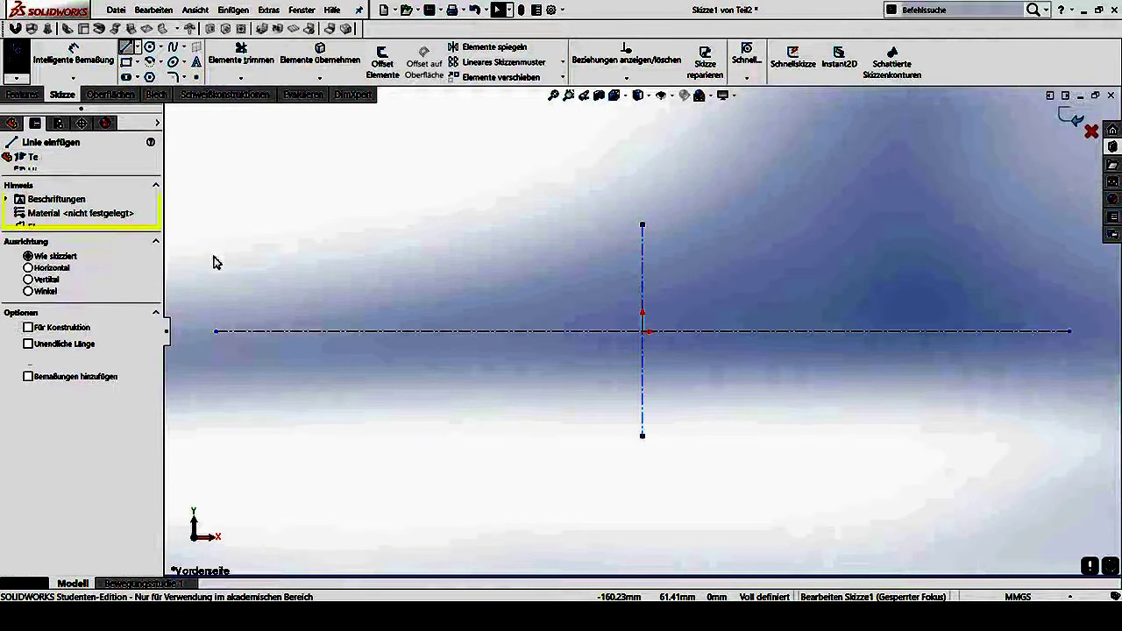
pyautogui.click(219, 332)
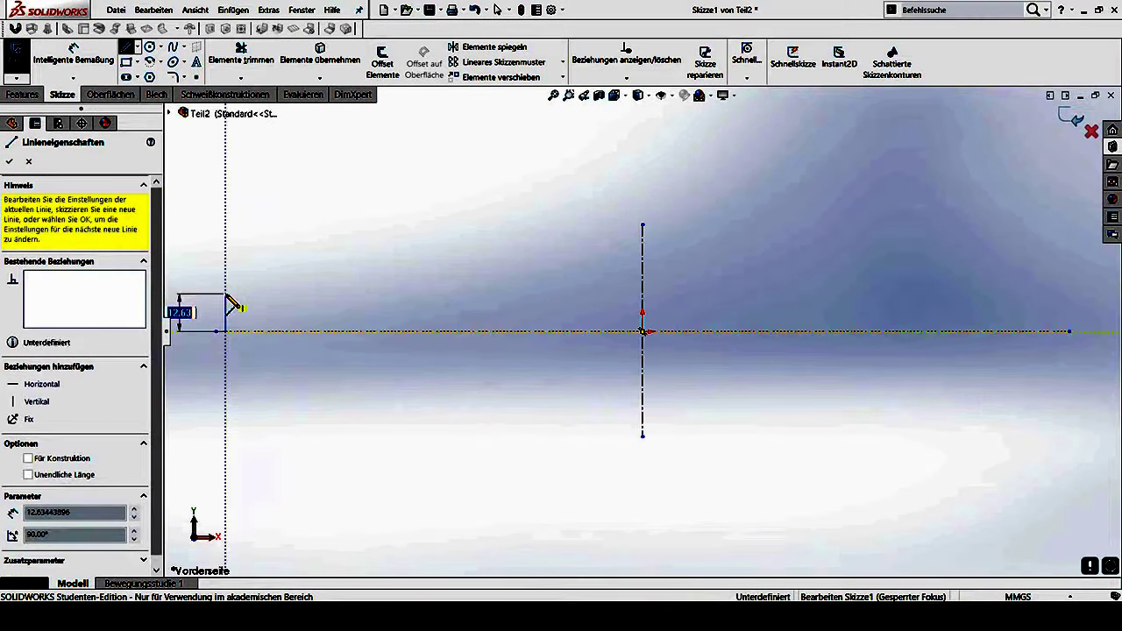
pyautogui.click(225, 293)
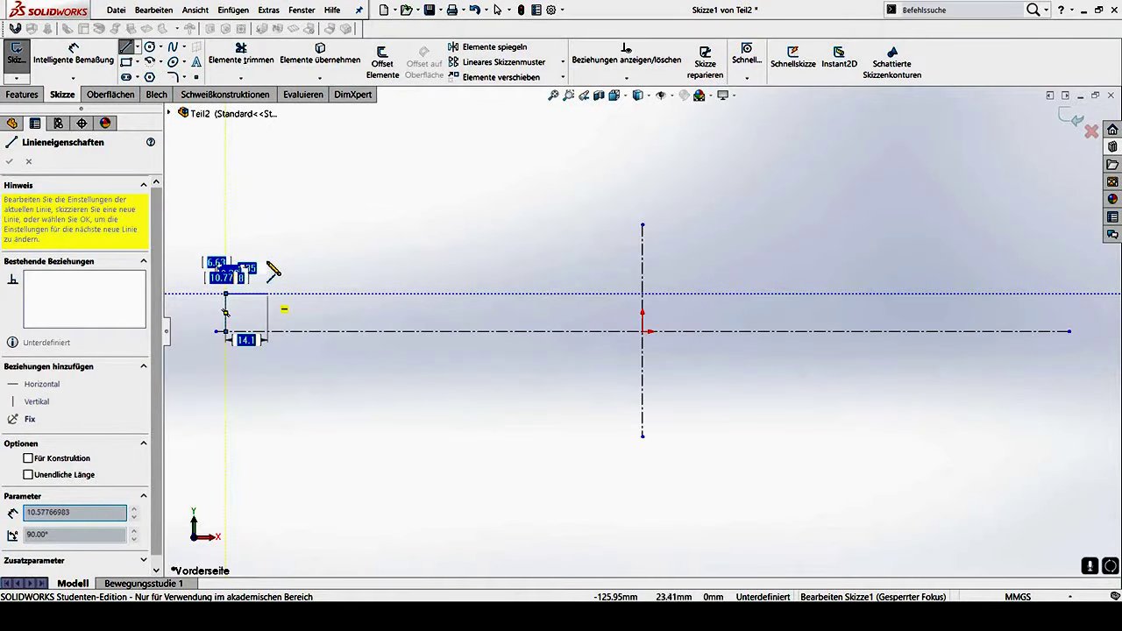
pyautogui.click(267, 293)
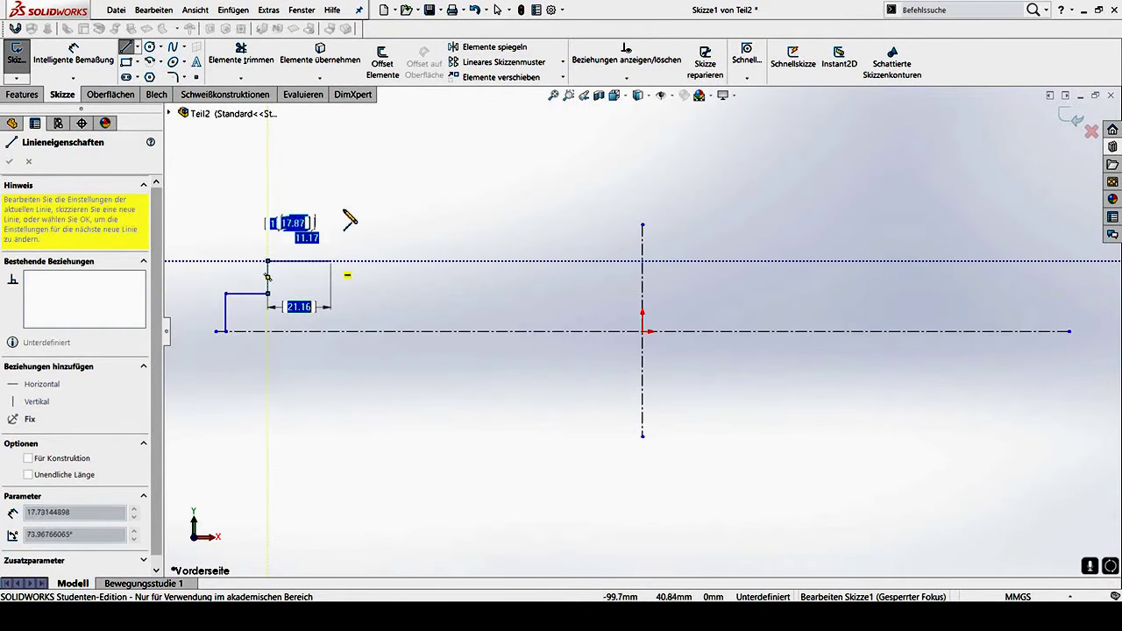
pyautogui.click(267, 260)
pyautogui.click(330, 260)
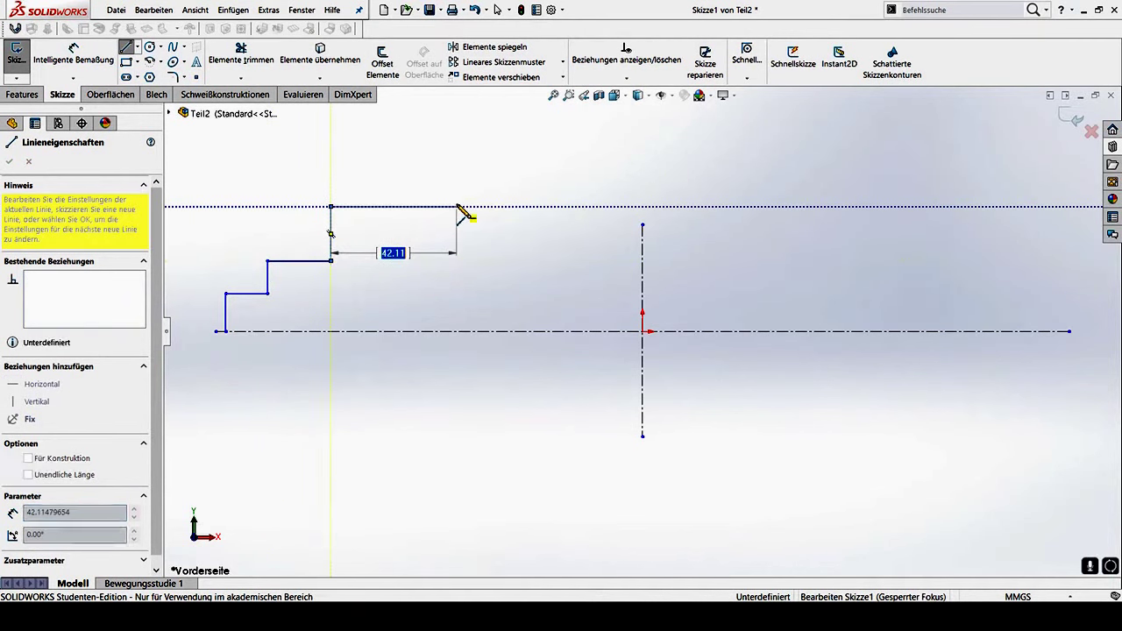
pyautogui.click(331, 206)
pyautogui.click(456, 140)
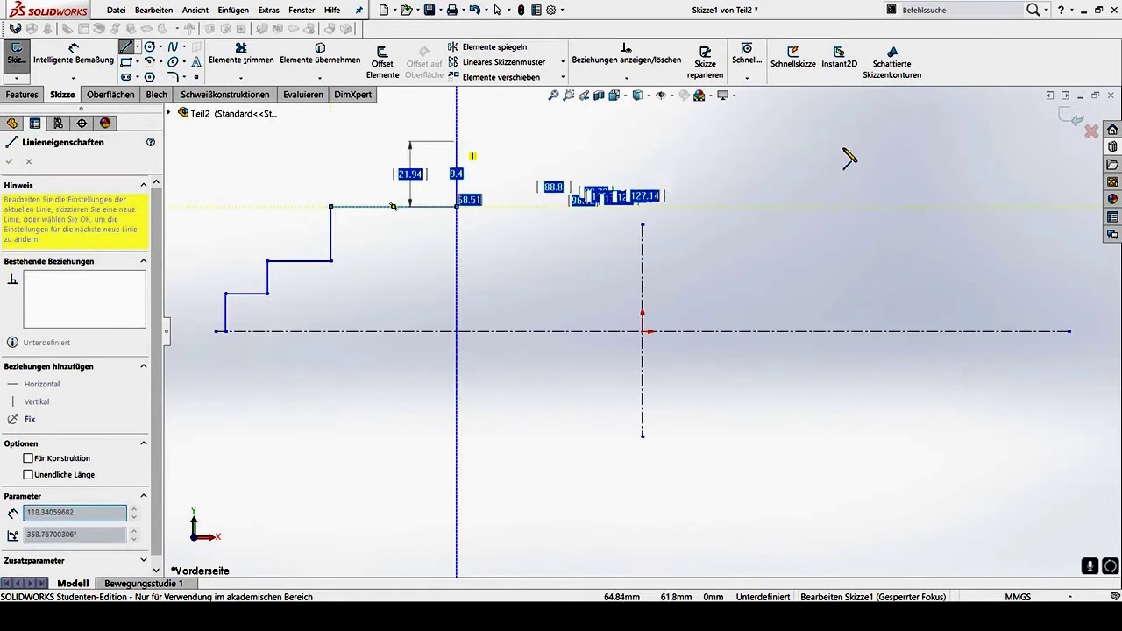
# Draw the long top edge, step the outline down on the right, and close it to the centreline
pyautogui.click(861, 141)
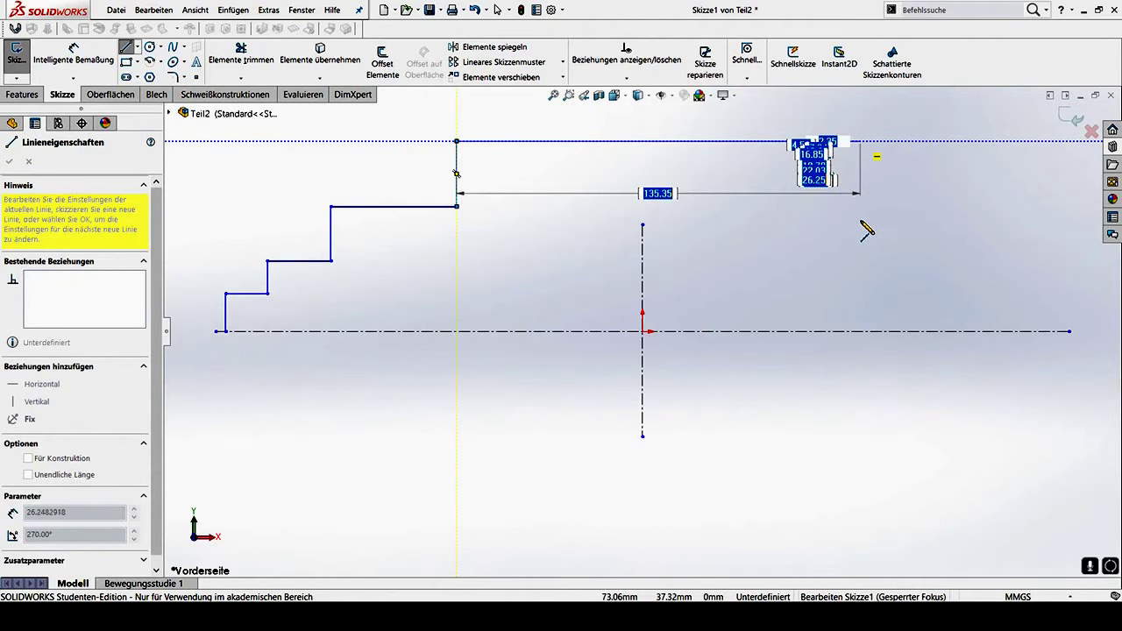
pyautogui.click(860, 219)
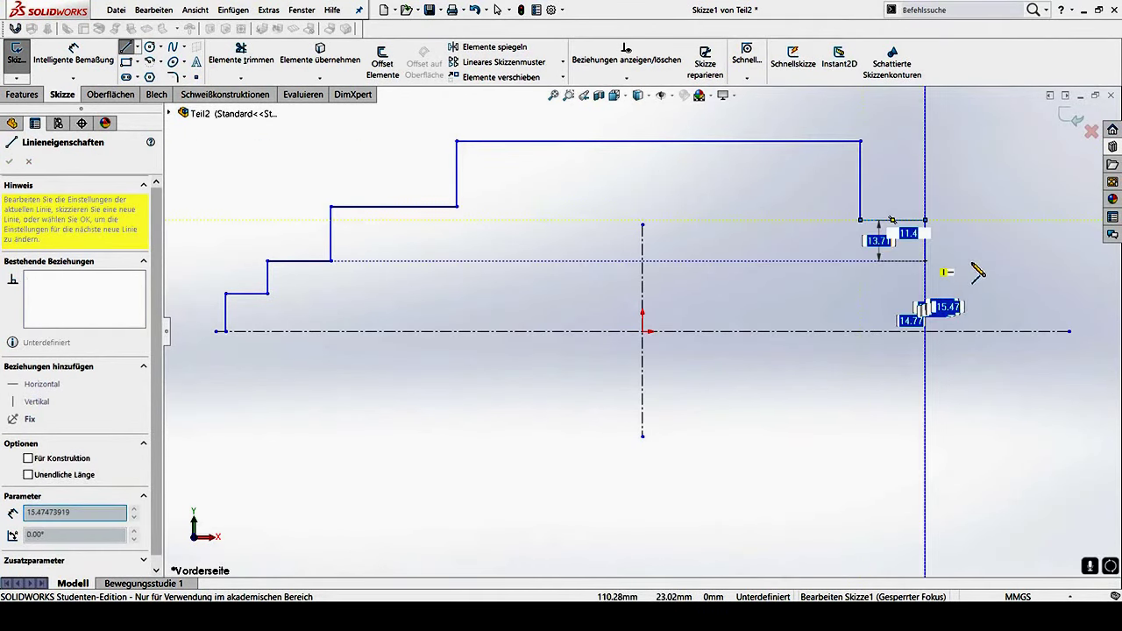
pyautogui.click(925, 219)
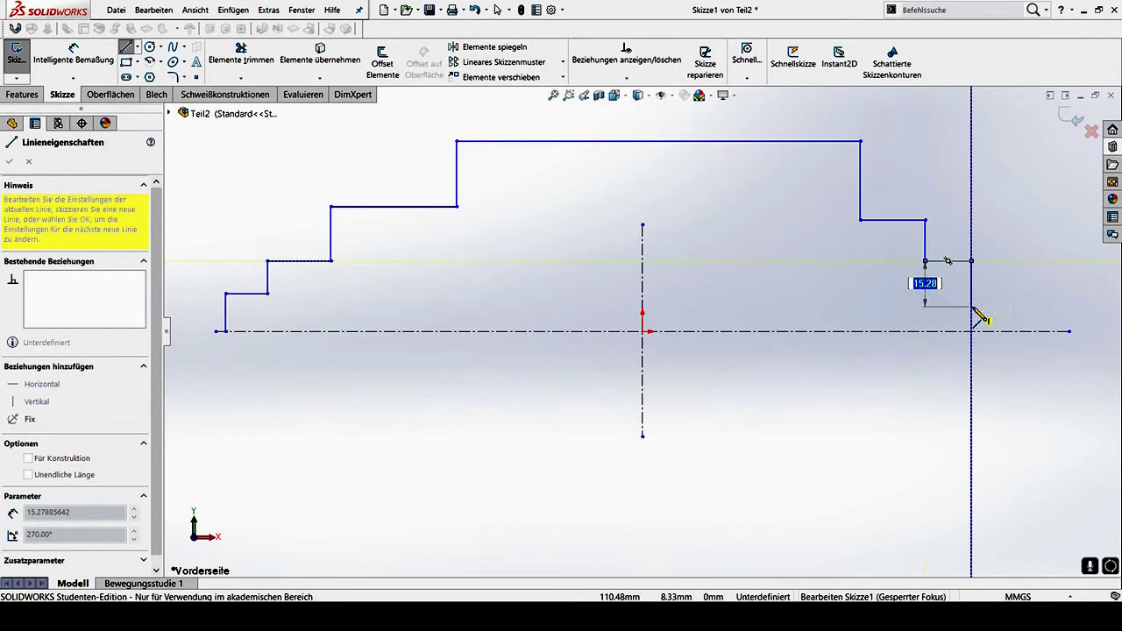
pyautogui.click(924, 260)
pyautogui.click(971, 261)
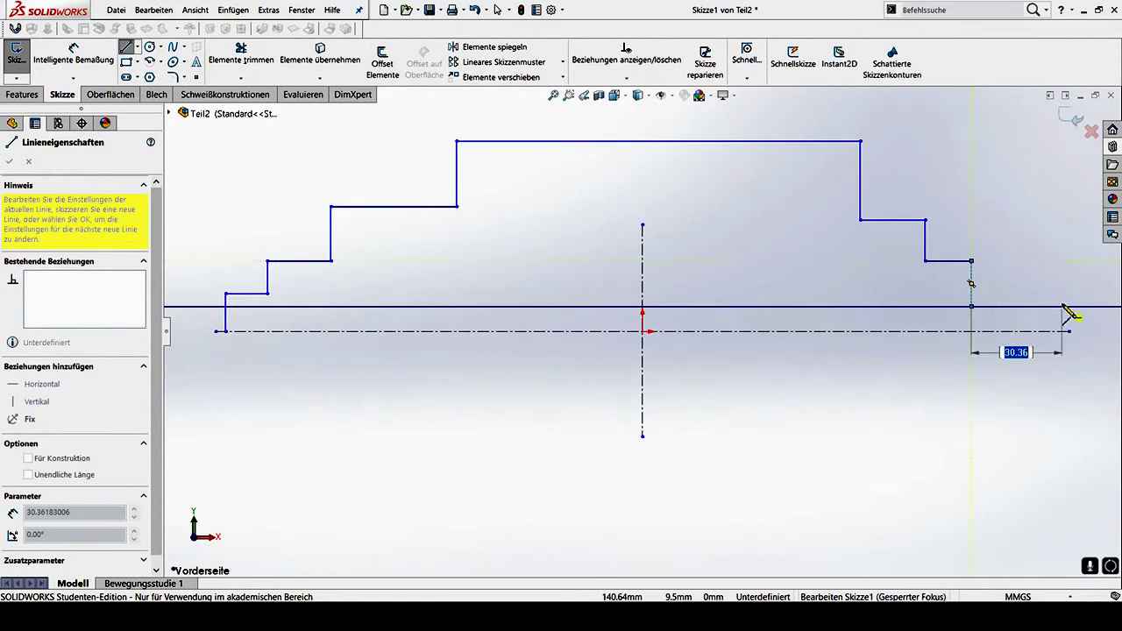
pyautogui.click(971, 306)
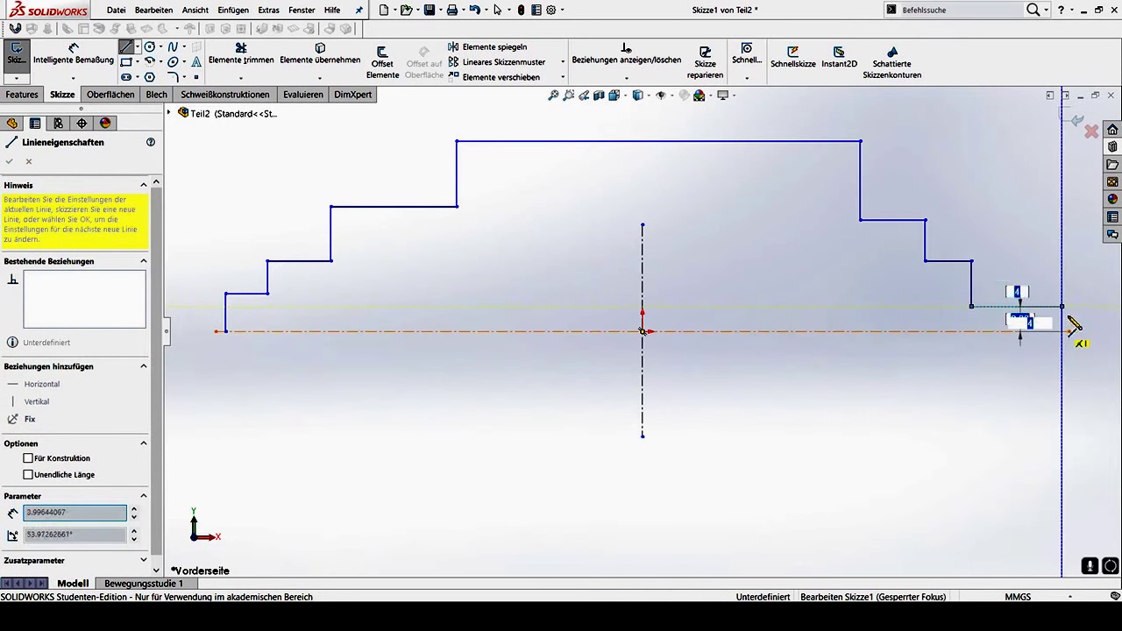
pyautogui.click(1061, 306)
pyautogui.press('Escape')
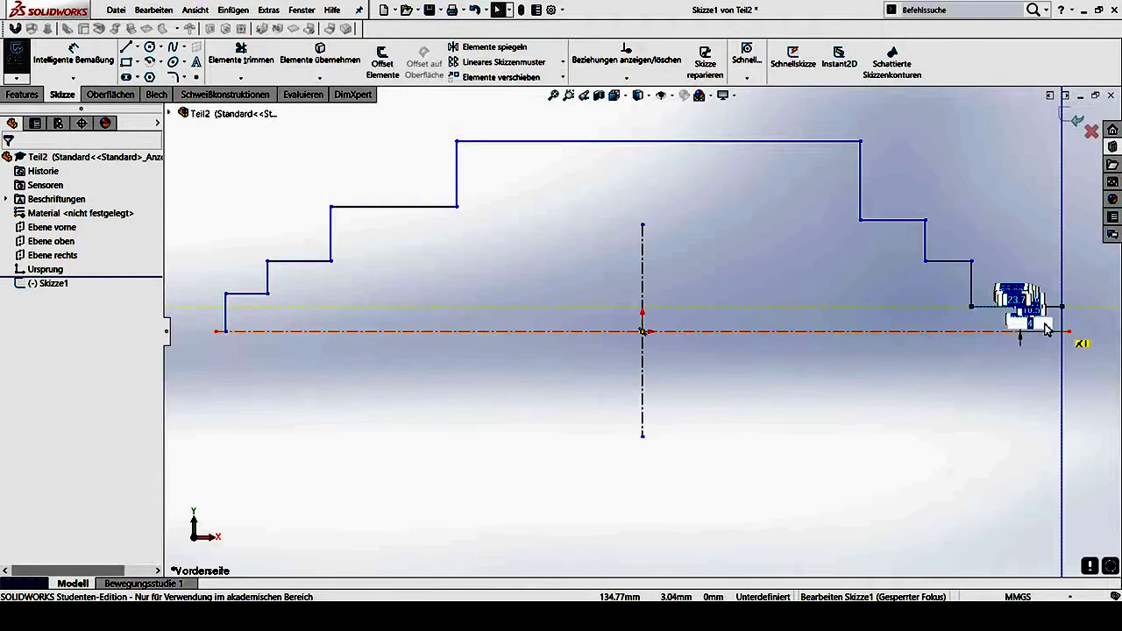
pyautogui.click(1066, 333)
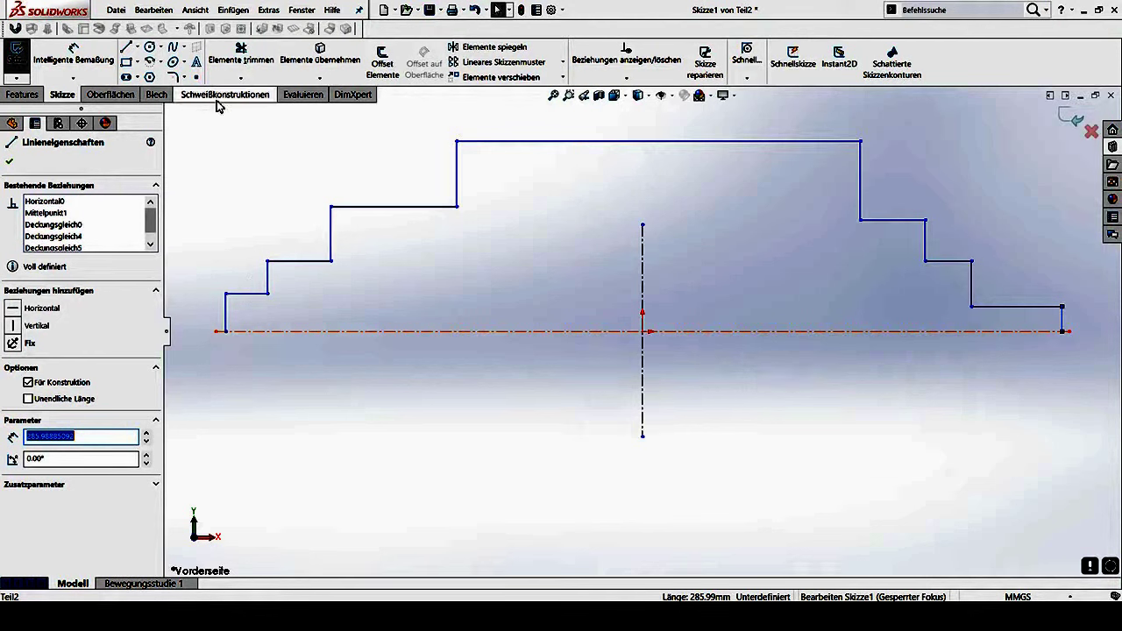
# Add a length dimension to the widest section's top edge (50 mm)
pyautogui.click(74, 55)
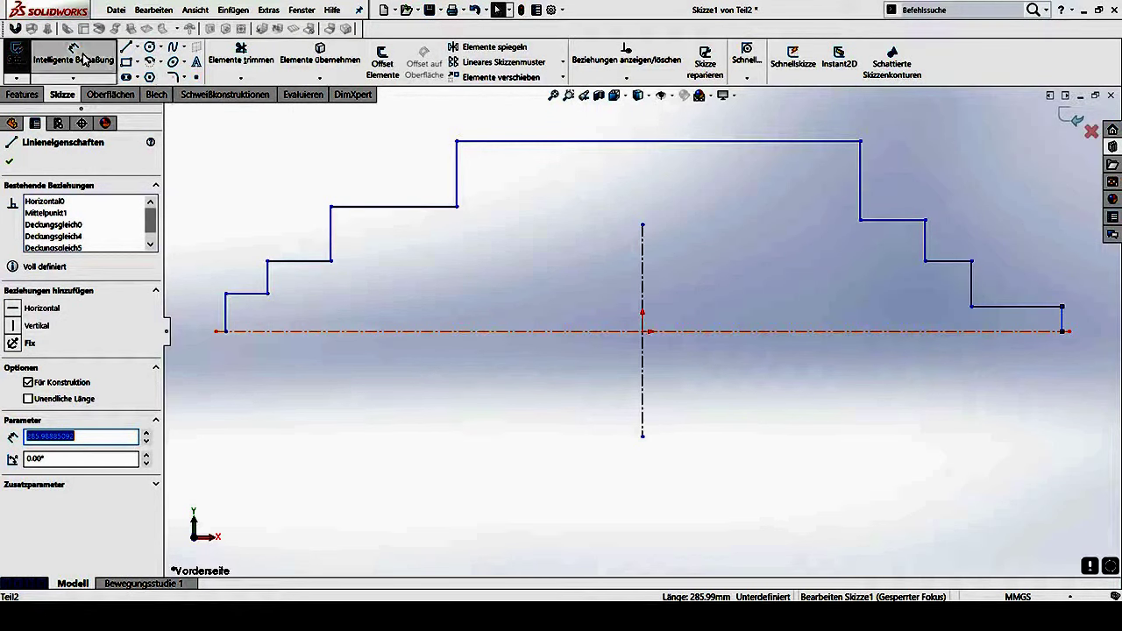
pyautogui.click(593, 142)
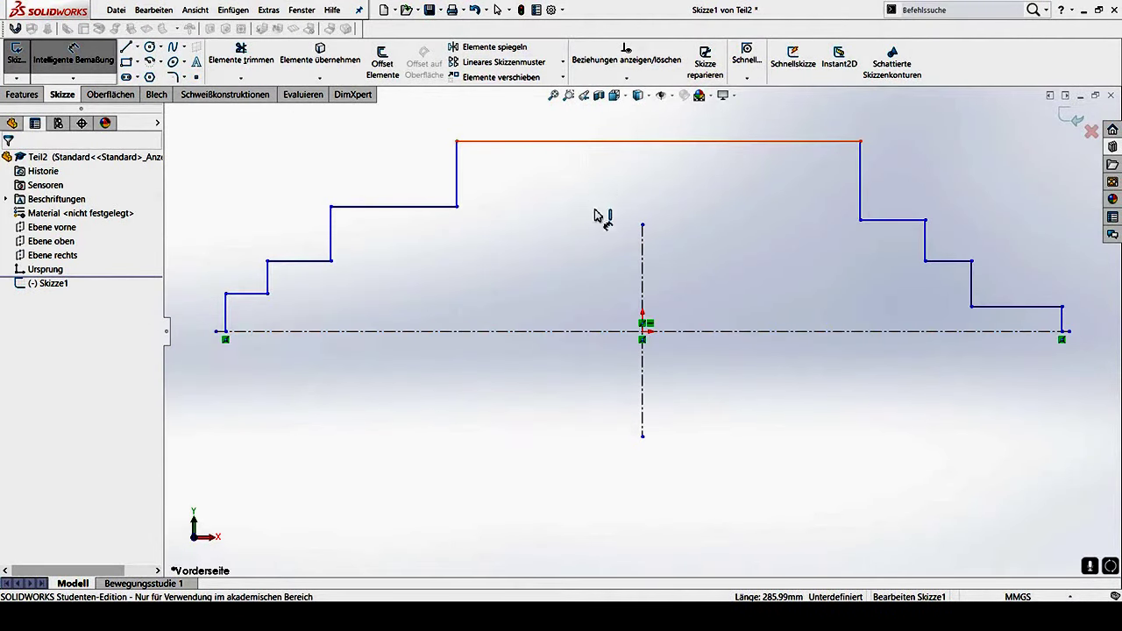
pyautogui.click(646, 138)
pyautogui.click(653, 149)
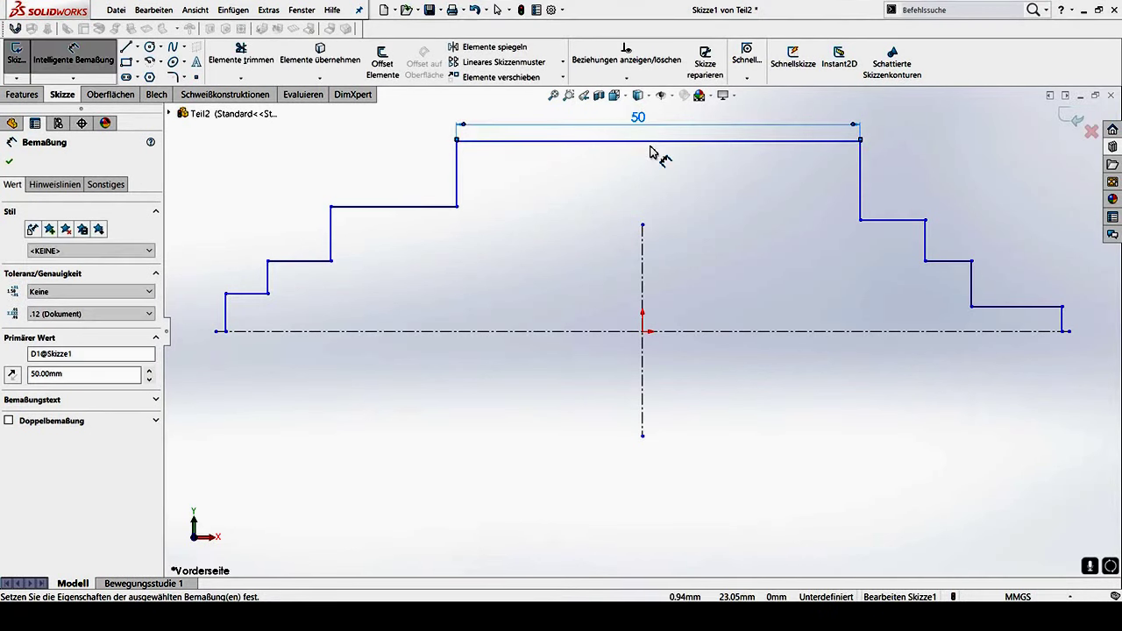
# Set the widest step's left corner 25 mm from the vertical centreline
pyautogui.click(642, 226)
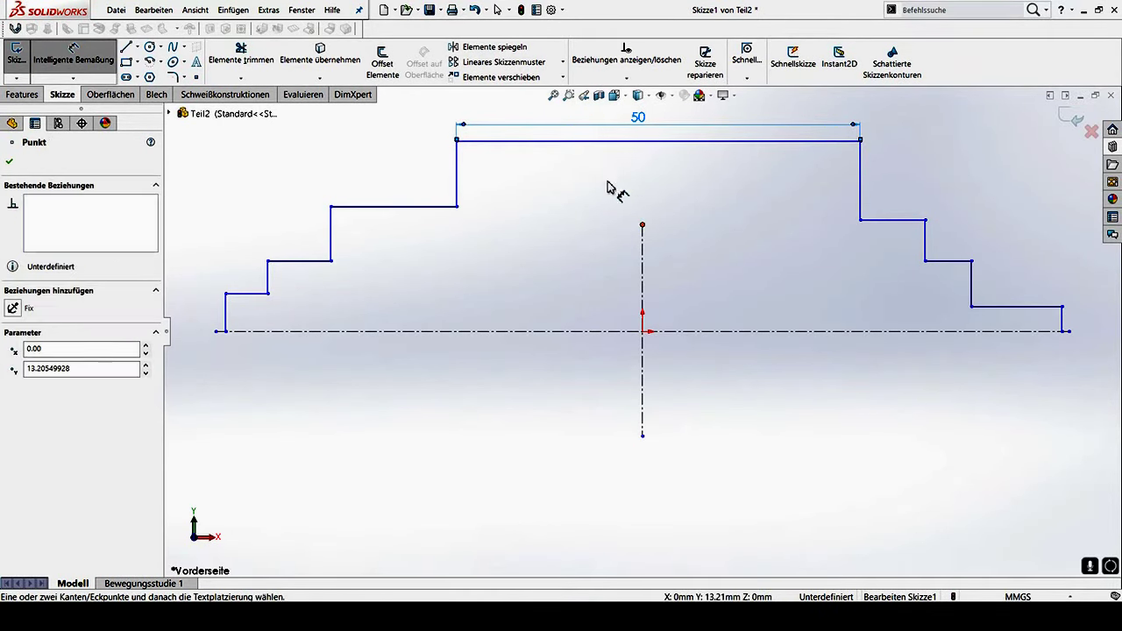
pyautogui.click(457, 141)
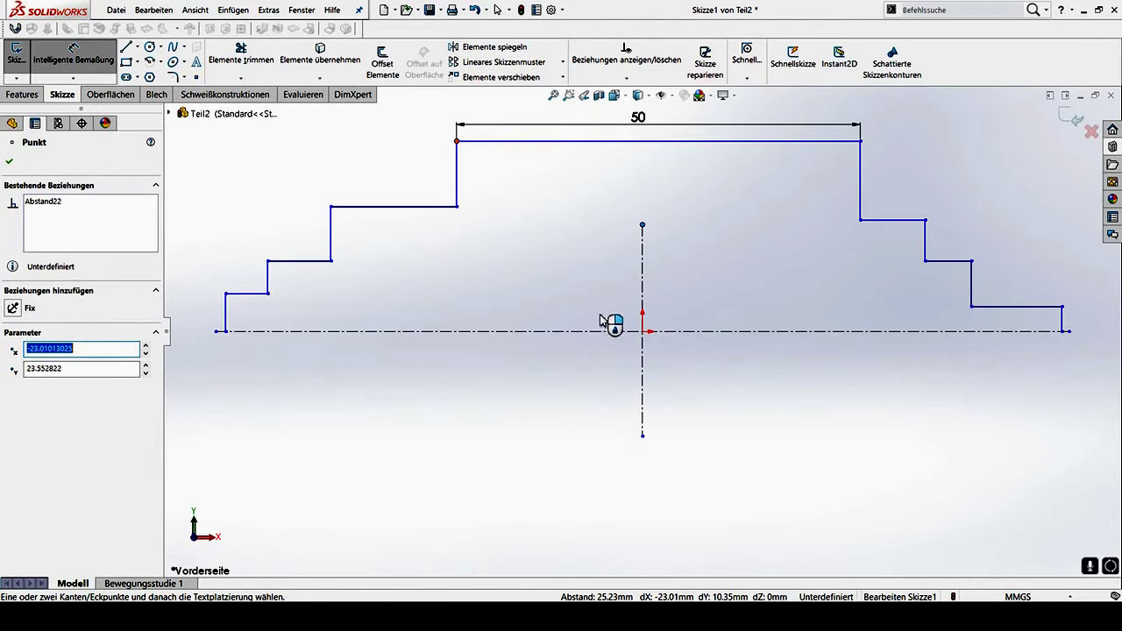
pyautogui.click(585, 489)
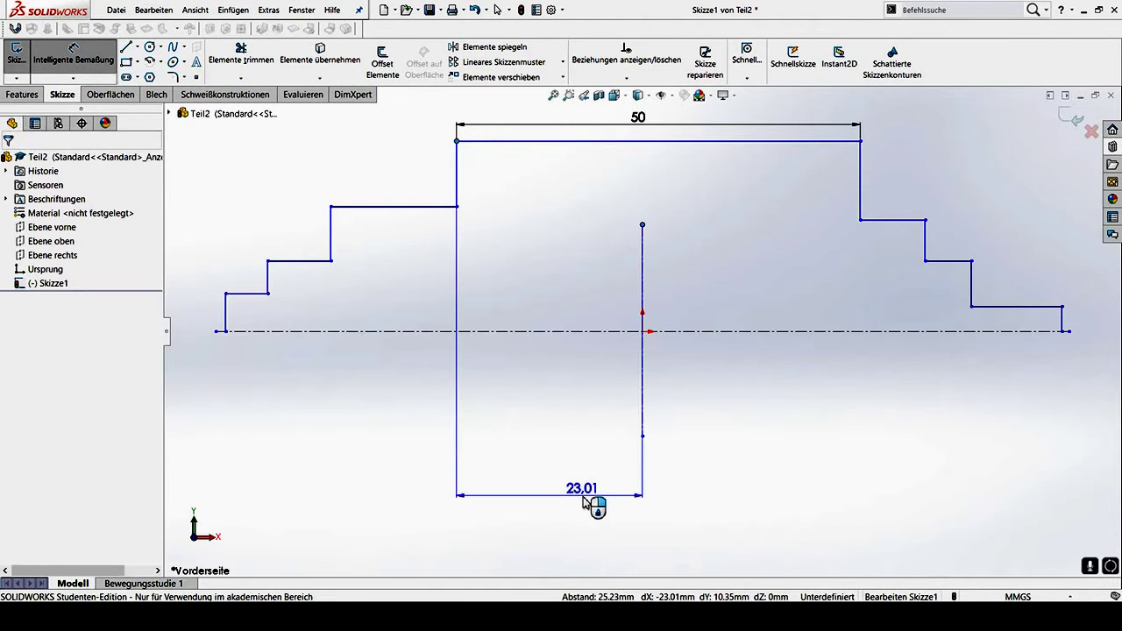
pyautogui.write('25mm')
pyautogui.press('Return')
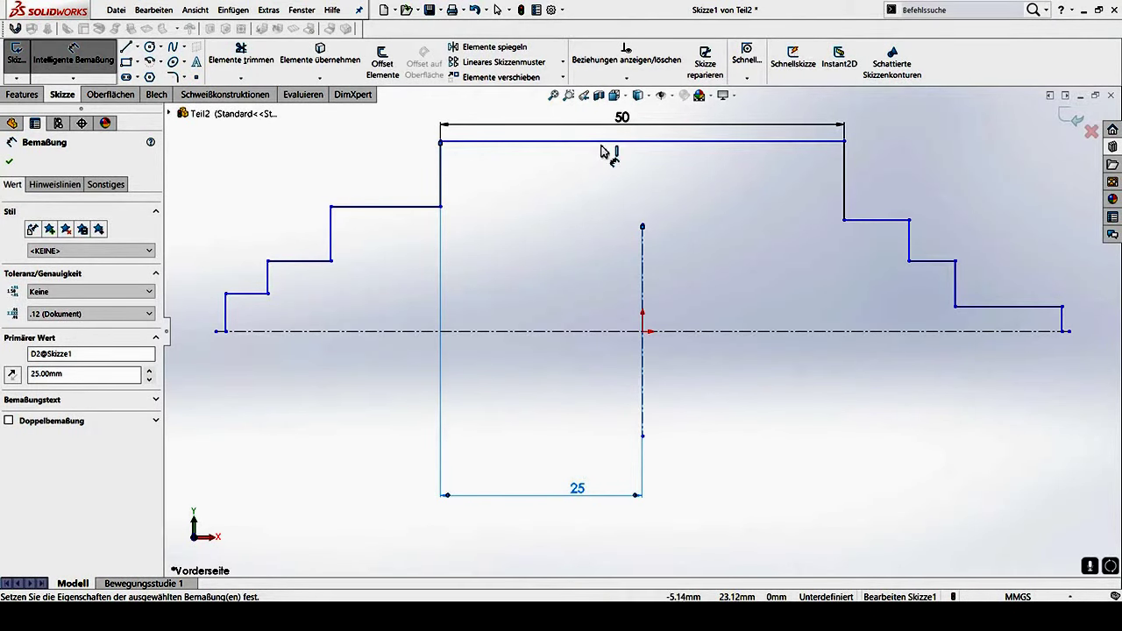
pyautogui.press('Escape')
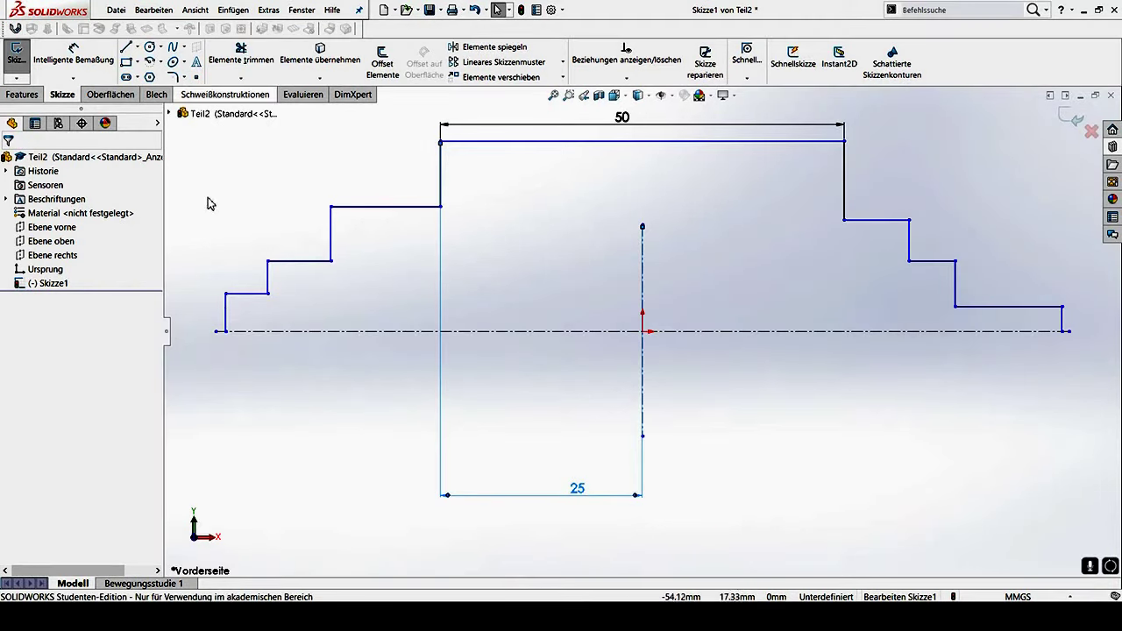
# Dimension the profile's left end to the widest step's corner at 45.50 mm
pyautogui.click(226, 332)
pyautogui.keyDown('ctrl'); pyautogui.click(440, 142); pyautogui.keyUp('ctrl')
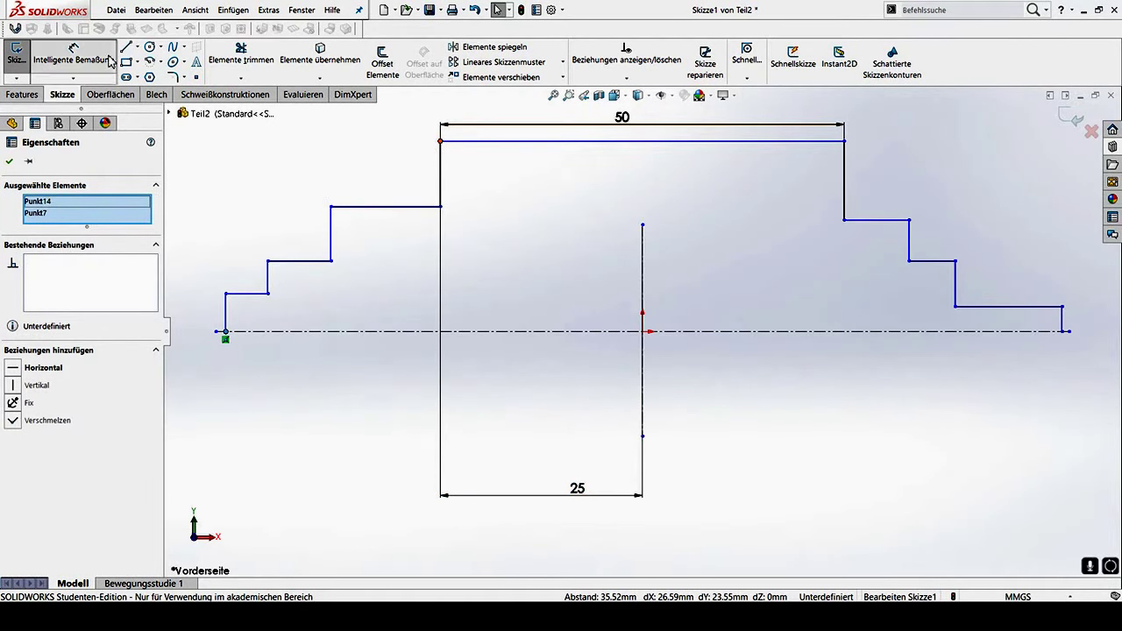
pyautogui.click(74, 58)
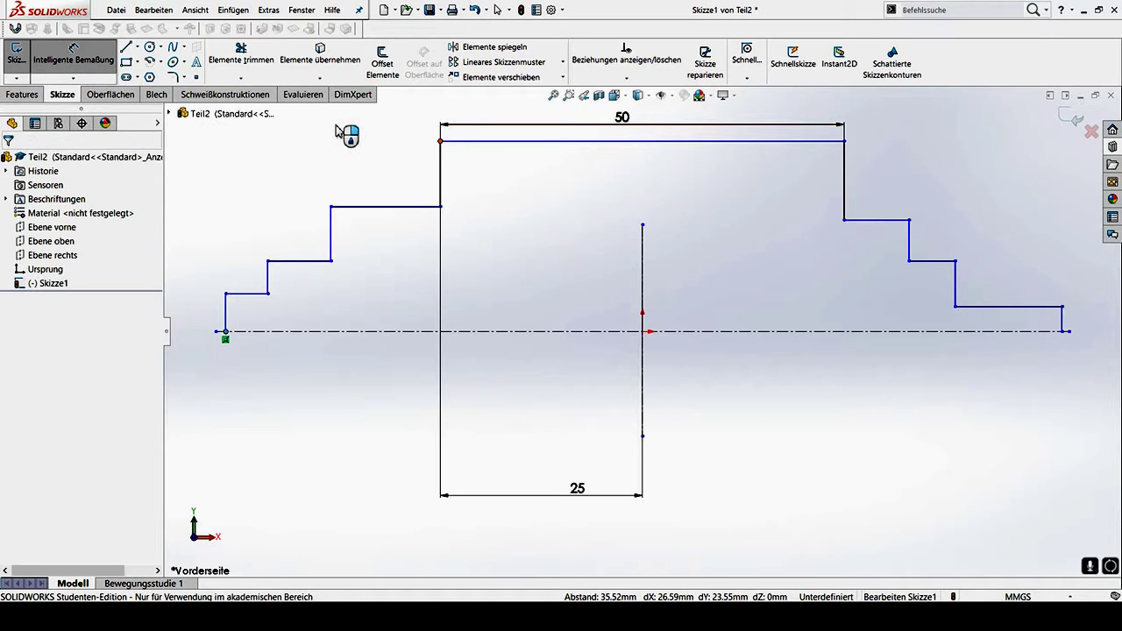
pyautogui.click(355, 142)
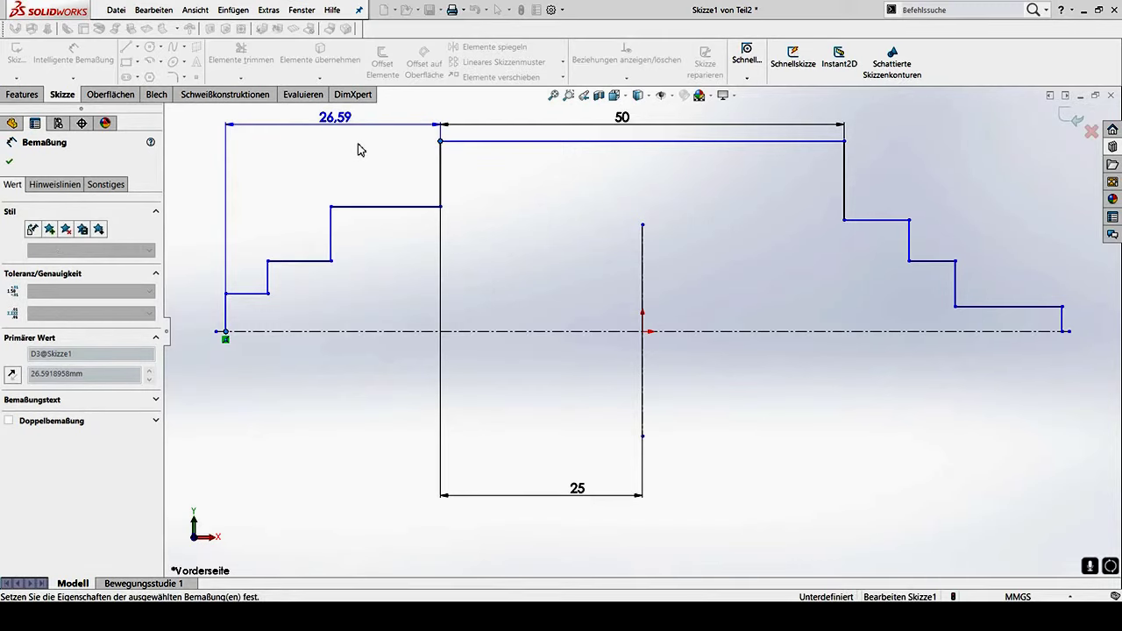
pyautogui.press('Return')
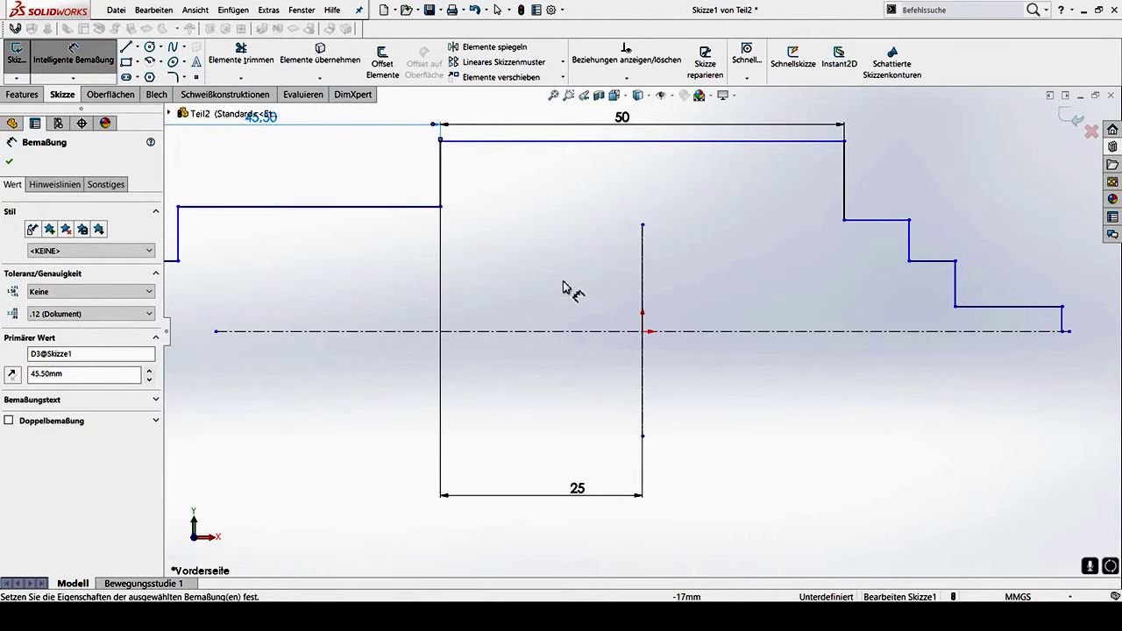
# Select the centreline's left end and the profile's bottom-left end point together
pyautogui.scroll(3, 397, 332)
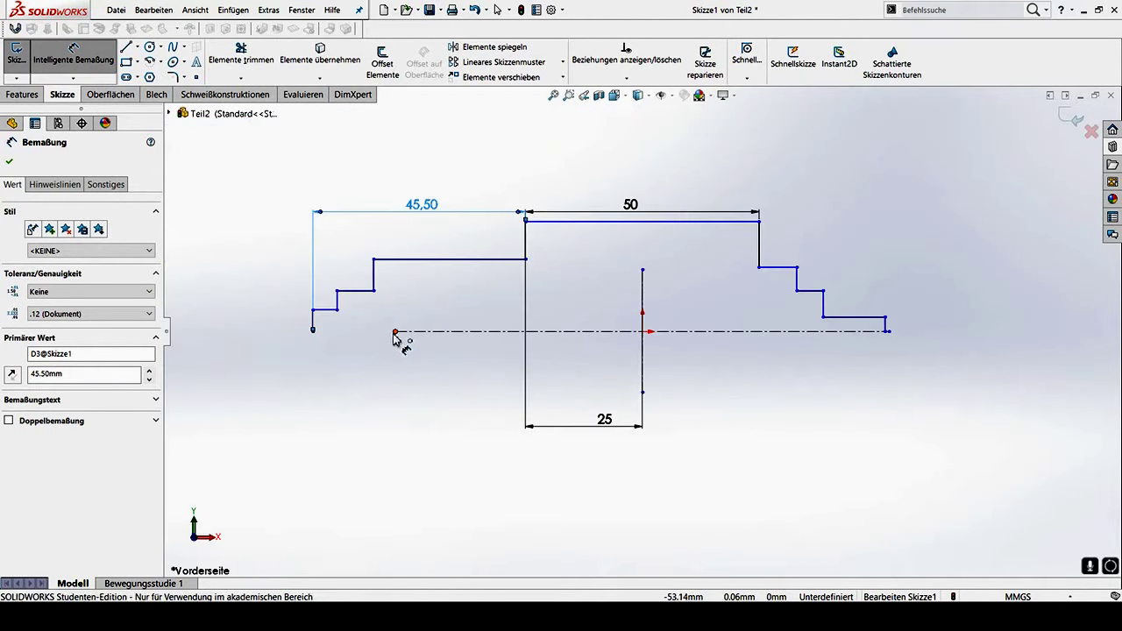
pyautogui.click(395, 332)
pyautogui.click(312, 334)
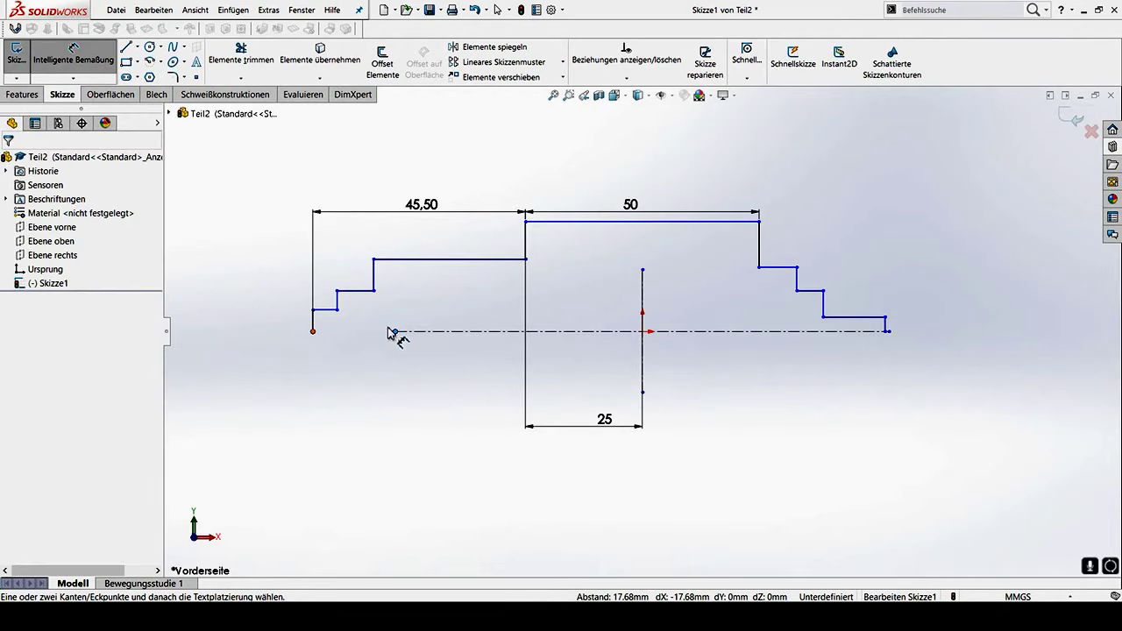
pyautogui.click(314, 333)
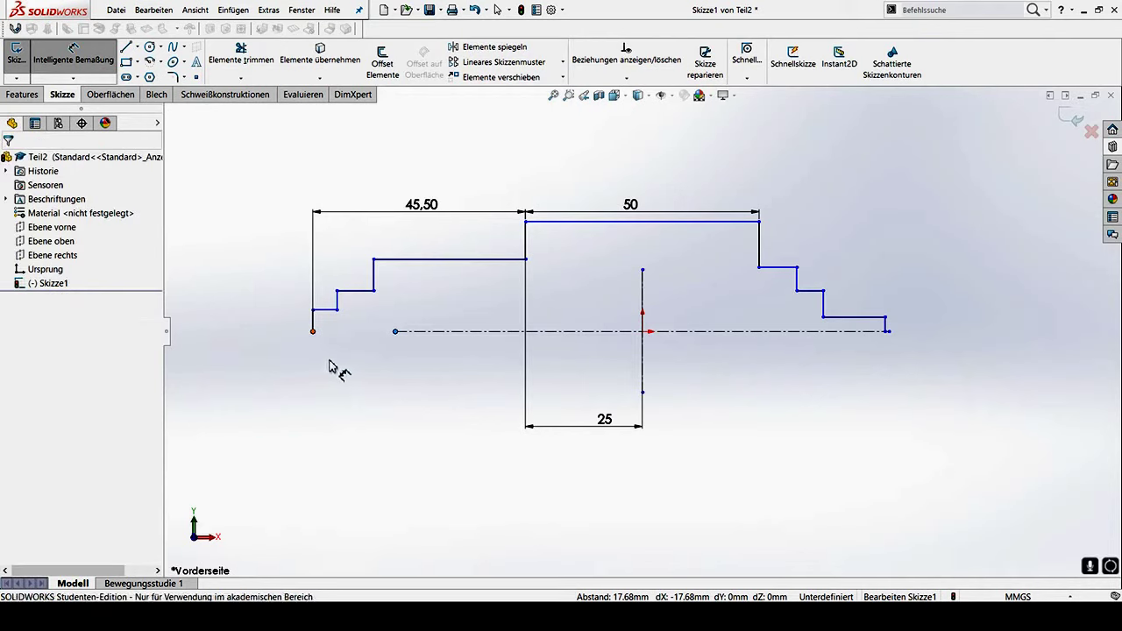
pyautogui.press('Escape')
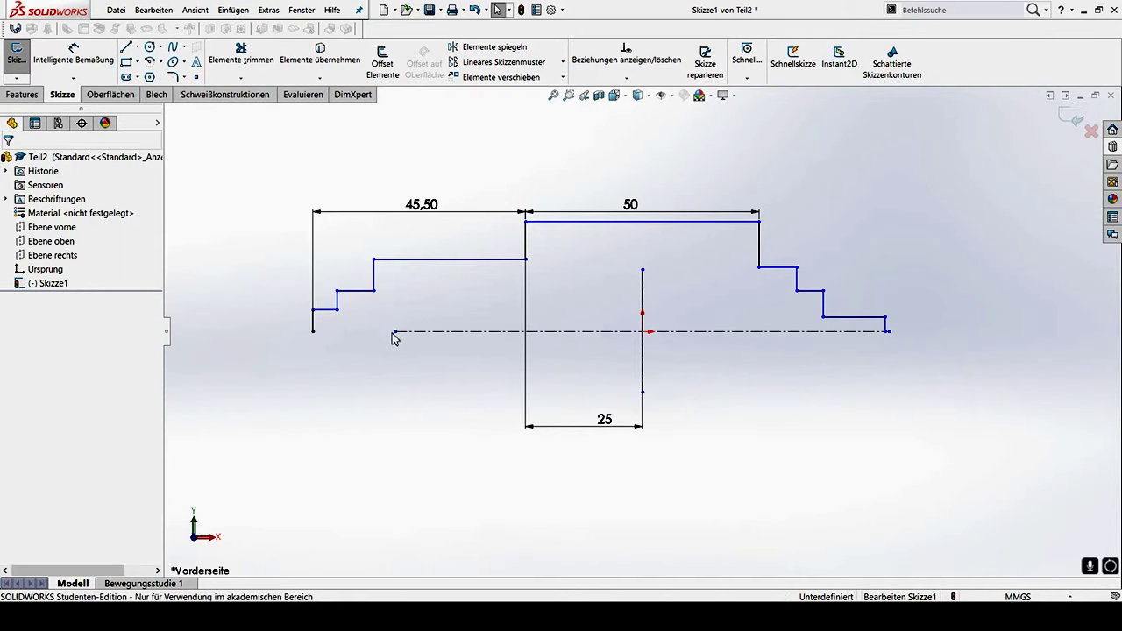
pyautogui.click(395, 333)
pyautogui.keyDown('ctrl'); pyautogui.click(314, 333); pyautogui.keyUp('ctrl')
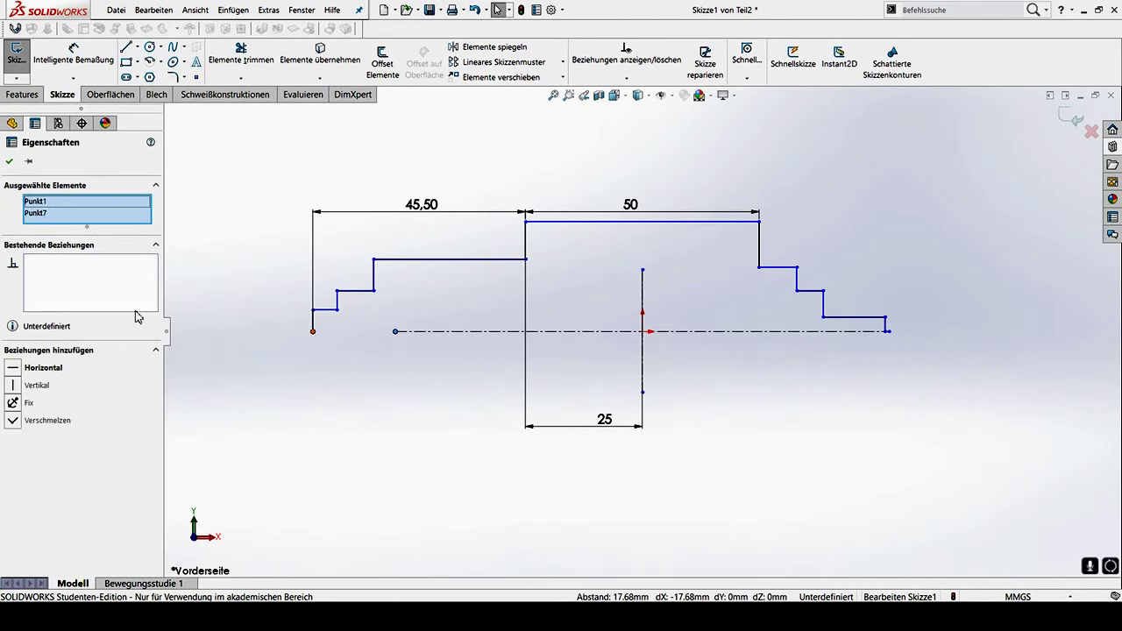
# Merge the centreline's left and right ends with the profile's bottom end points
pyautogui.click(12, 421)
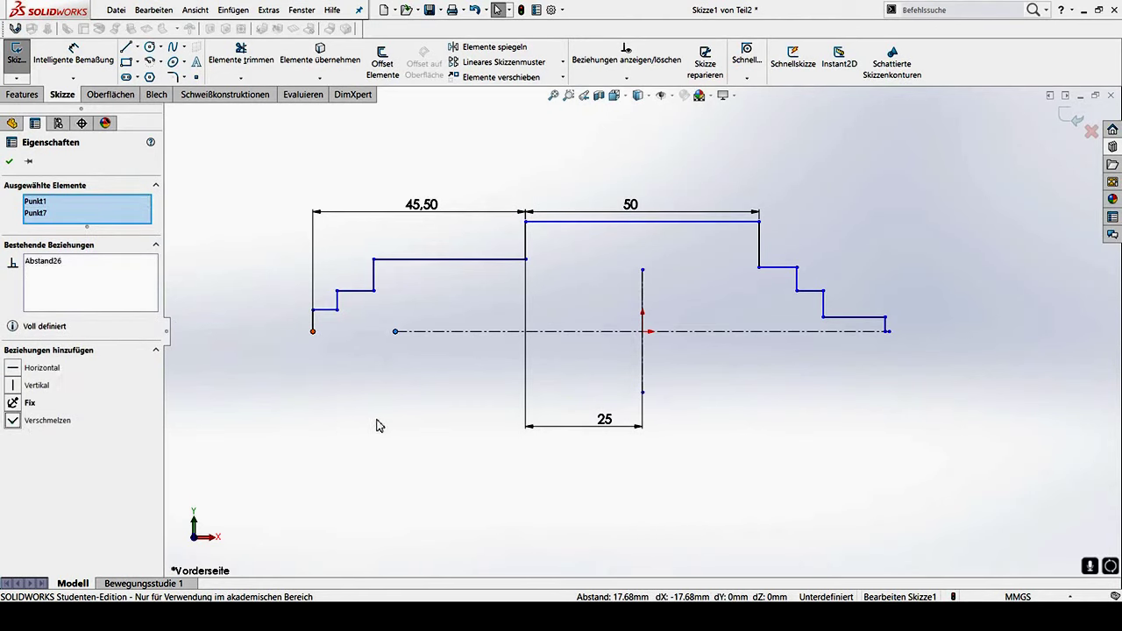
pyautogui.press('Escape')
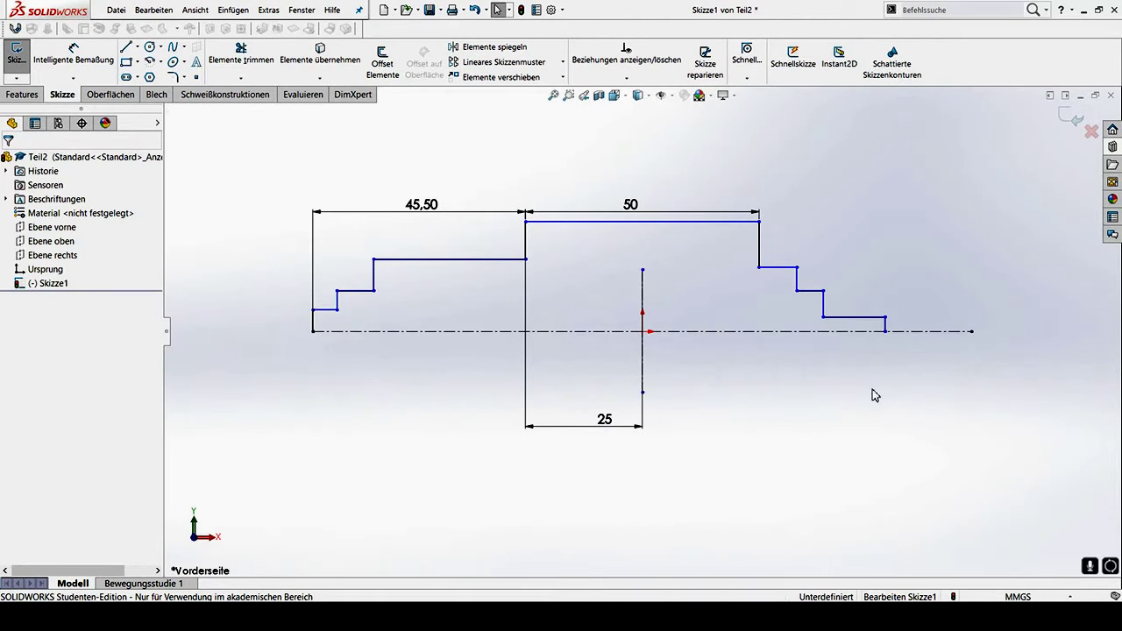
pyautogui.click(972, 331)
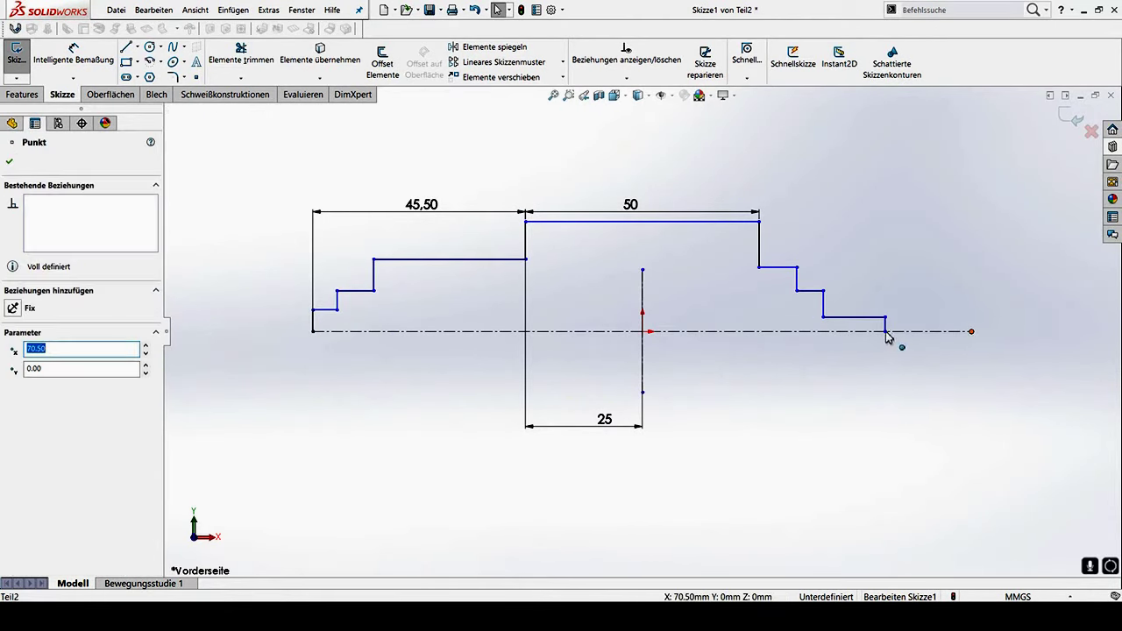
pyautogui.keyDown('ctrl'); pyautogui.click(885, 331); pyautogui.keyUp('ctrl')
pyautogui.click(14, 422)
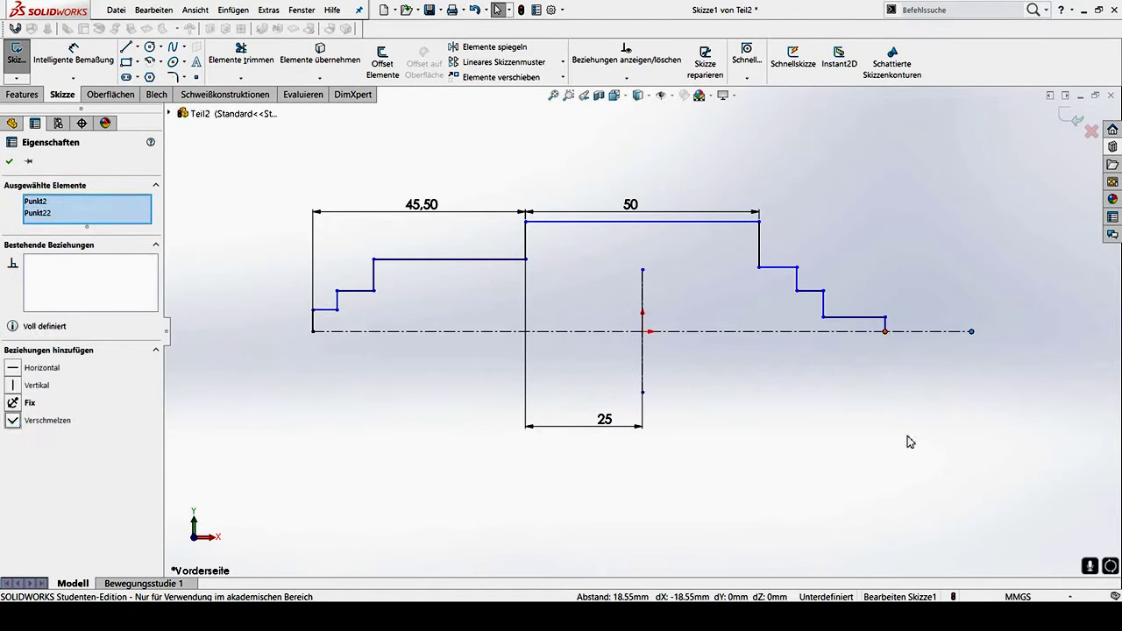
pyautogui.press('Escape')
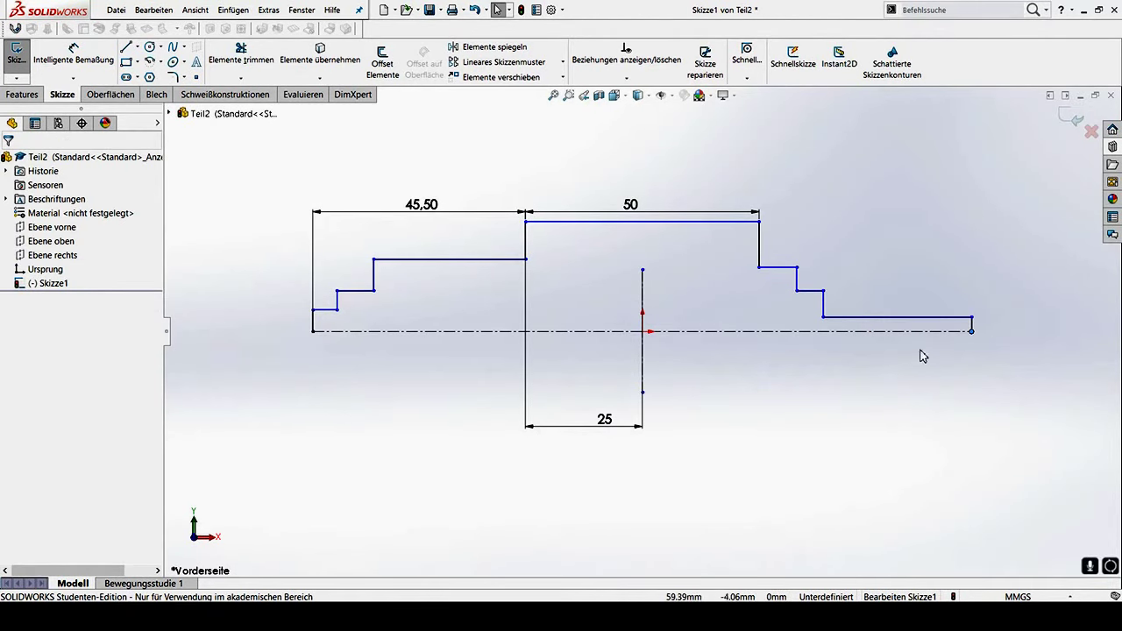
pyautogui.click(972, 332)
pyautogui.click(69, 56)
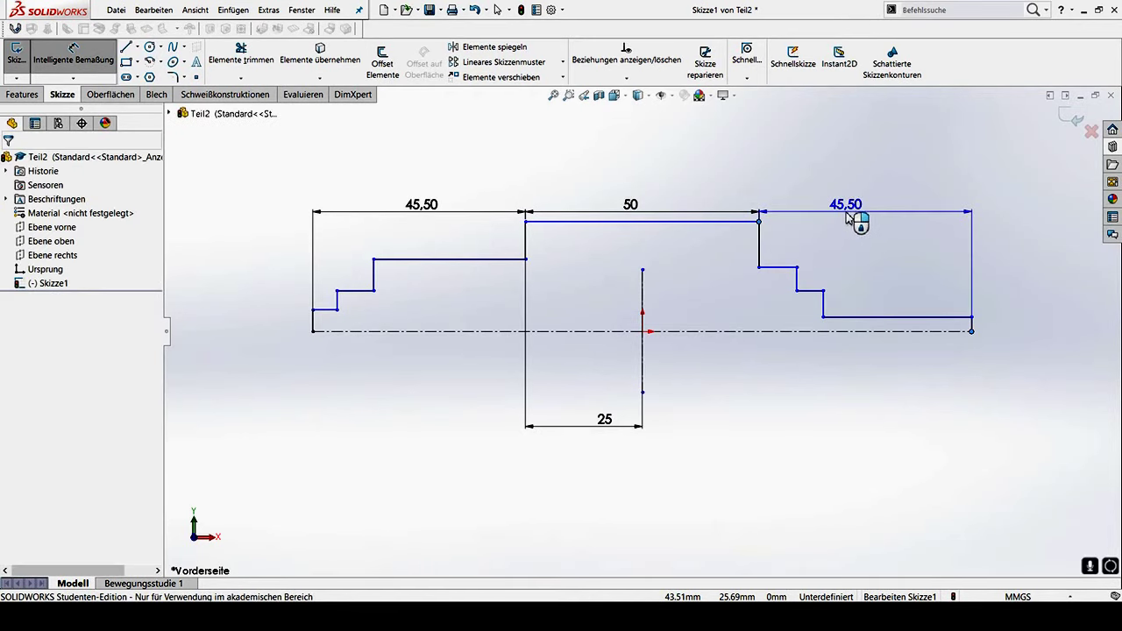
pyautogui.click(867, 224)
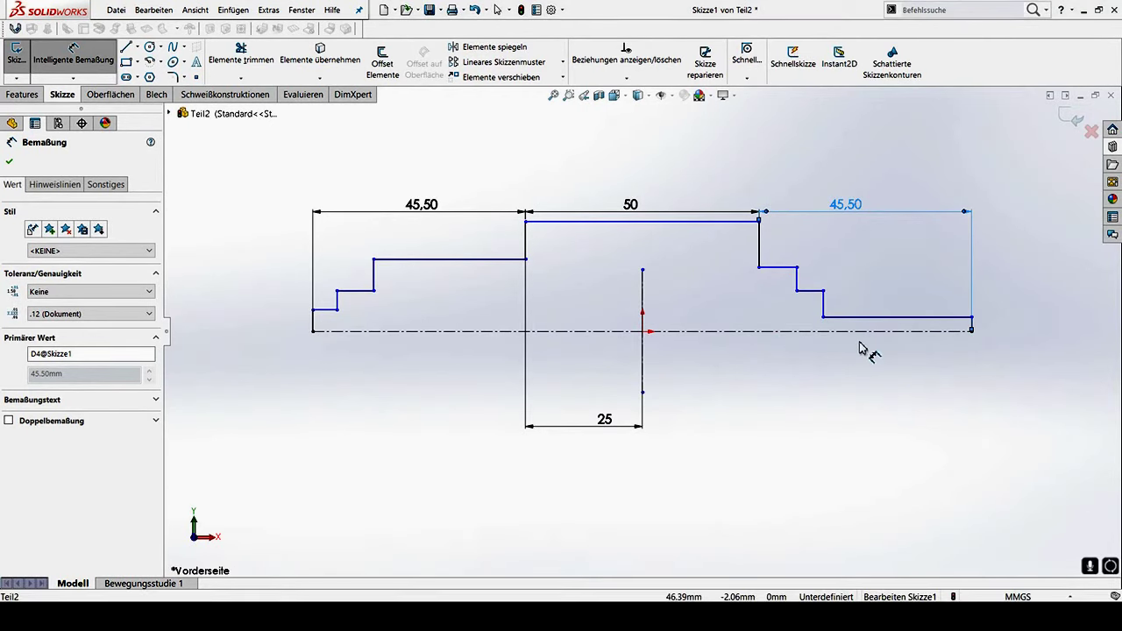
pyautogui.click(380, 334)
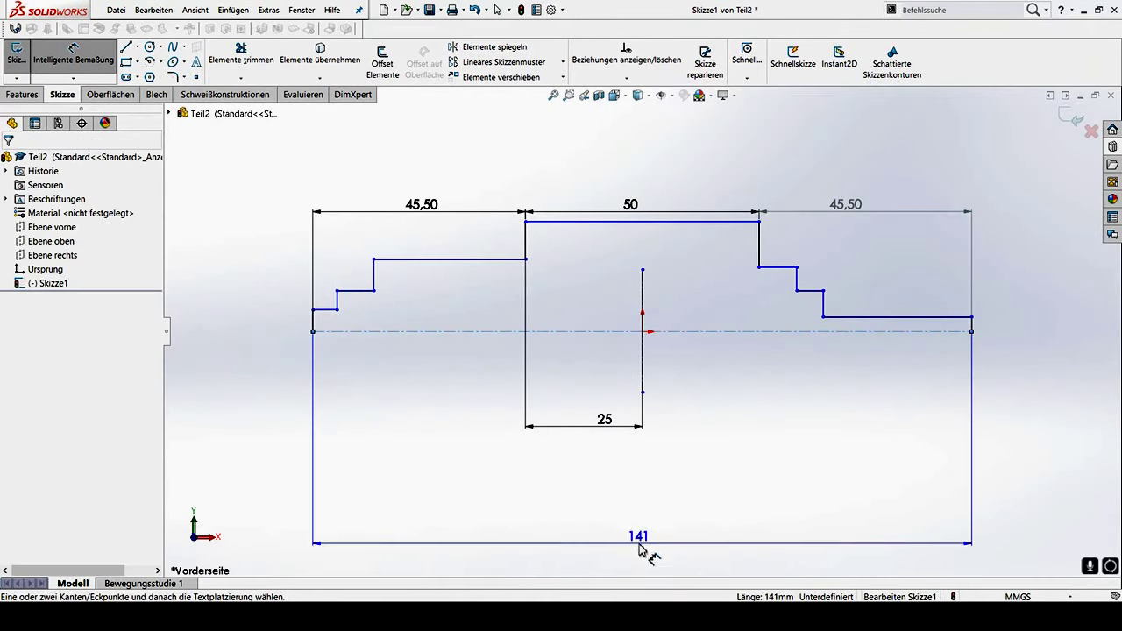
pyautogui.click(647, 554)
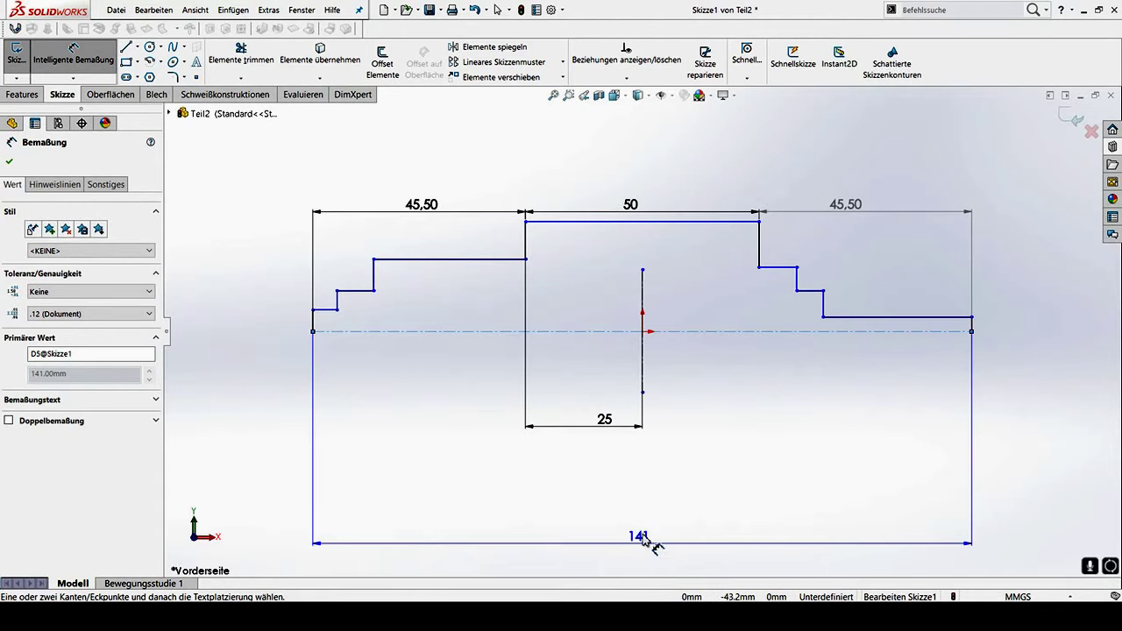
pyautogui.doubleClick(643, 537)
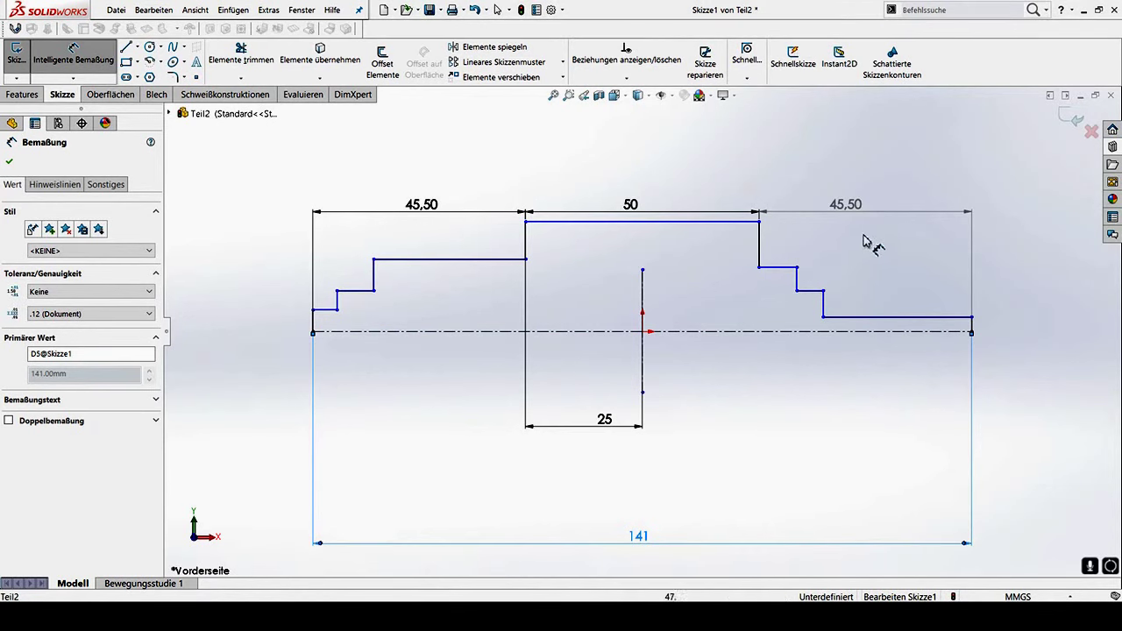
pyautogui.click(854, 207)
pyautogui.press('Delete')
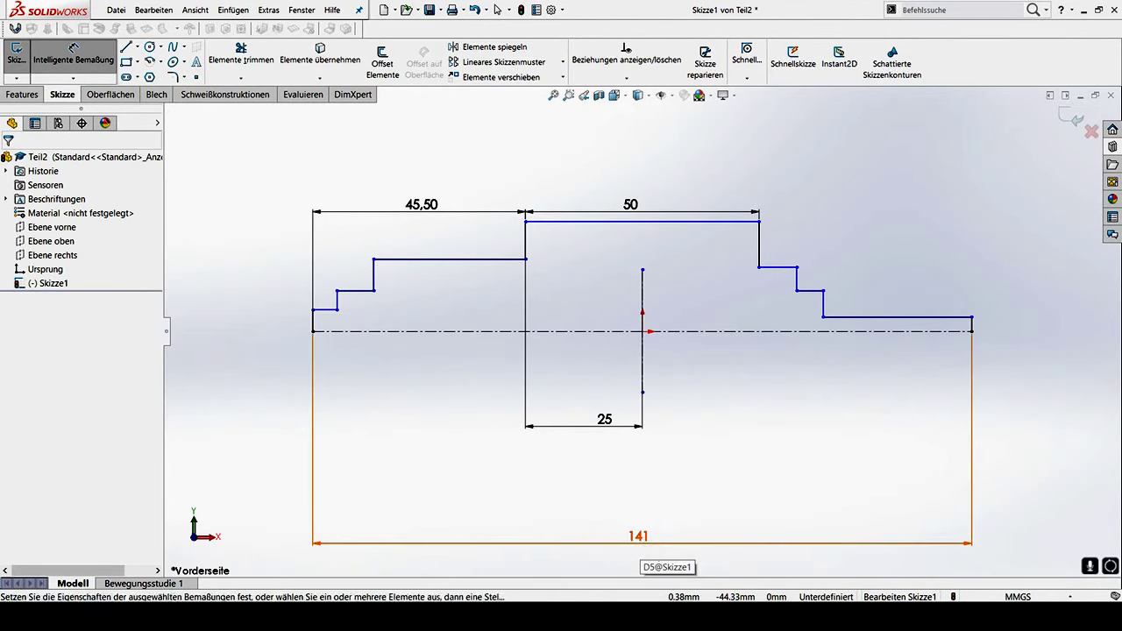
pyautogui.click(649, 542)
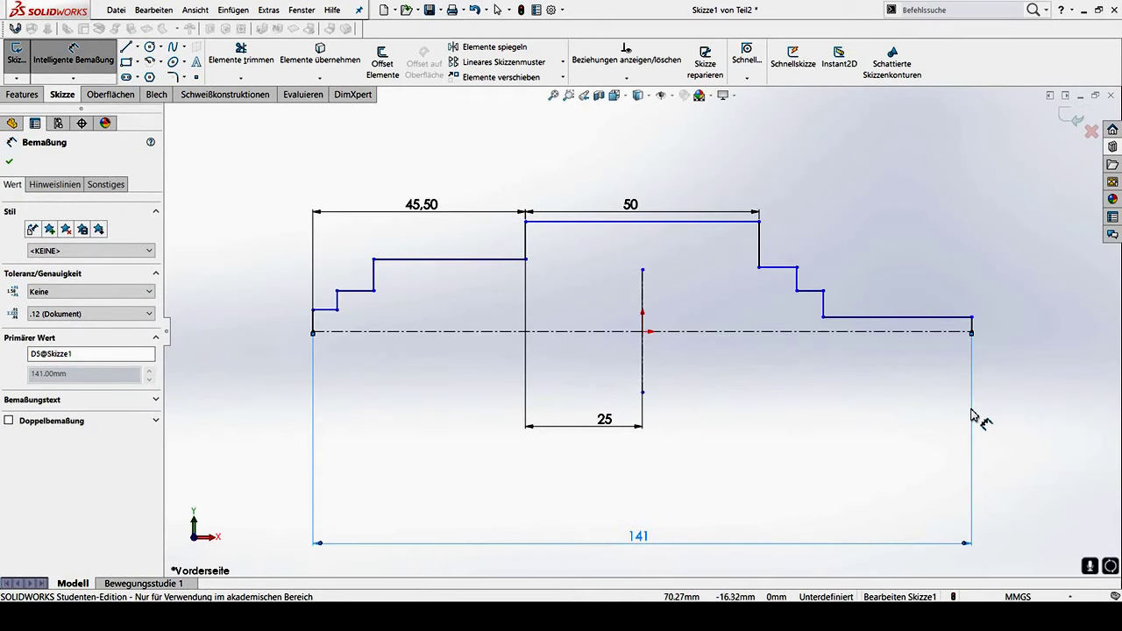
pyautogui.press('Delete')
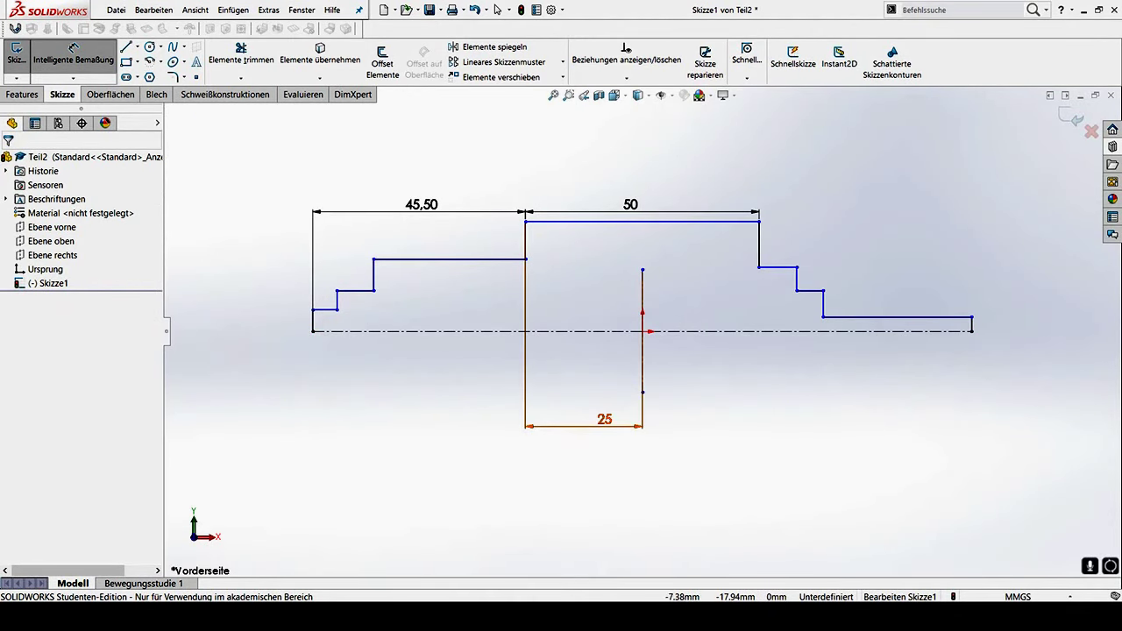
# Delete the 25 dimension and set the centreline's overall length to 127 mm
pyautogui.click(616, 420)
pyautogui.press('Delete')
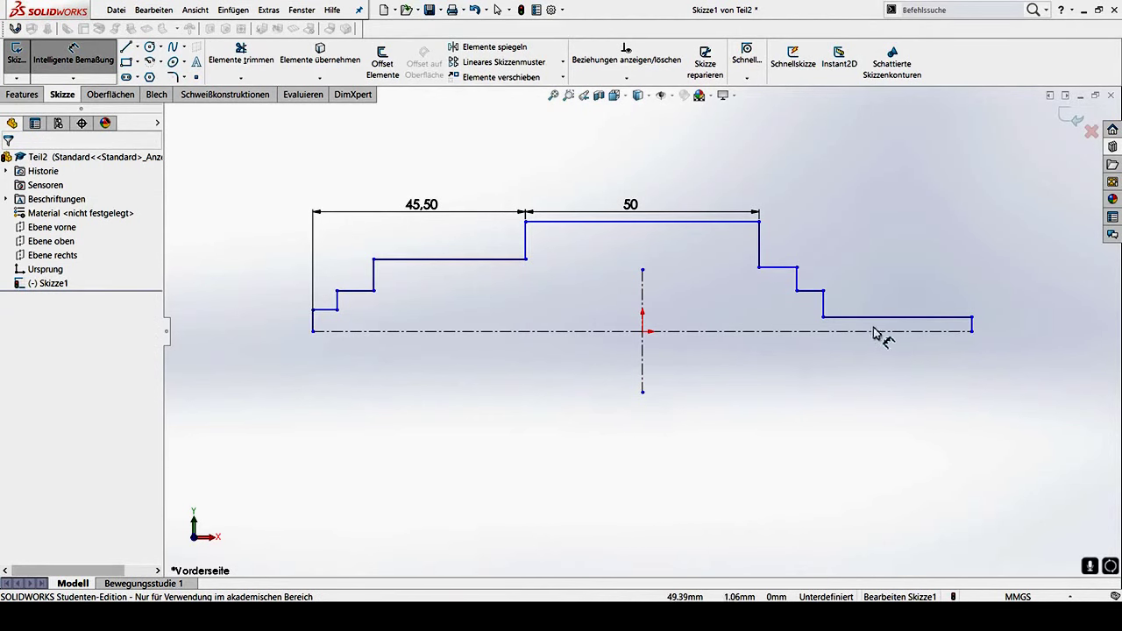
pyautogui.click(869, 332)
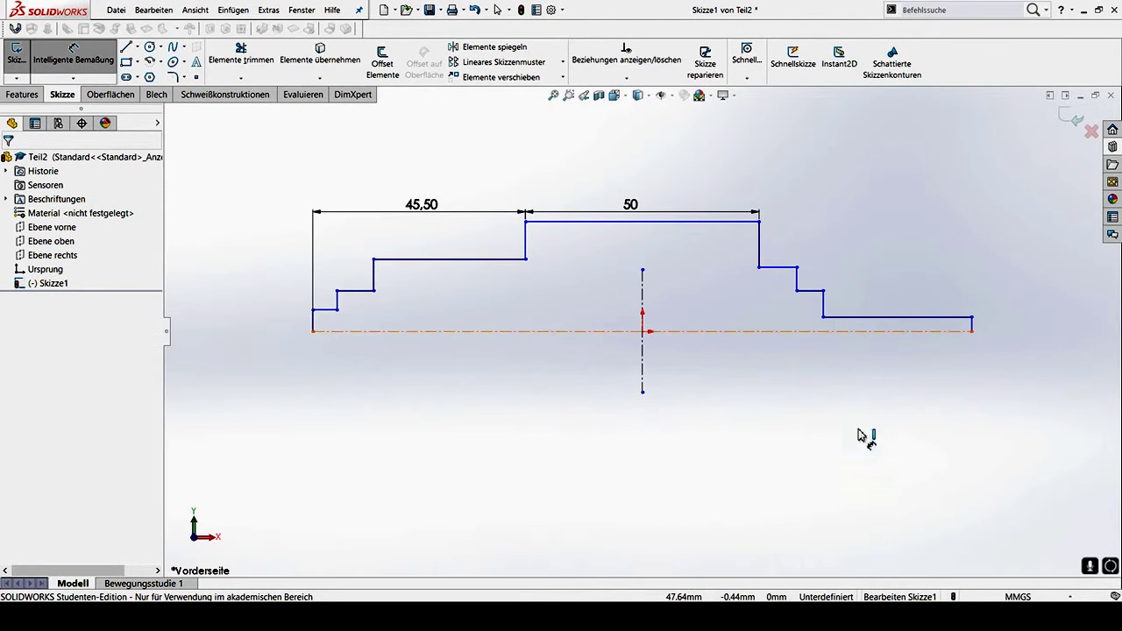
pyautogui.click(671, 547)
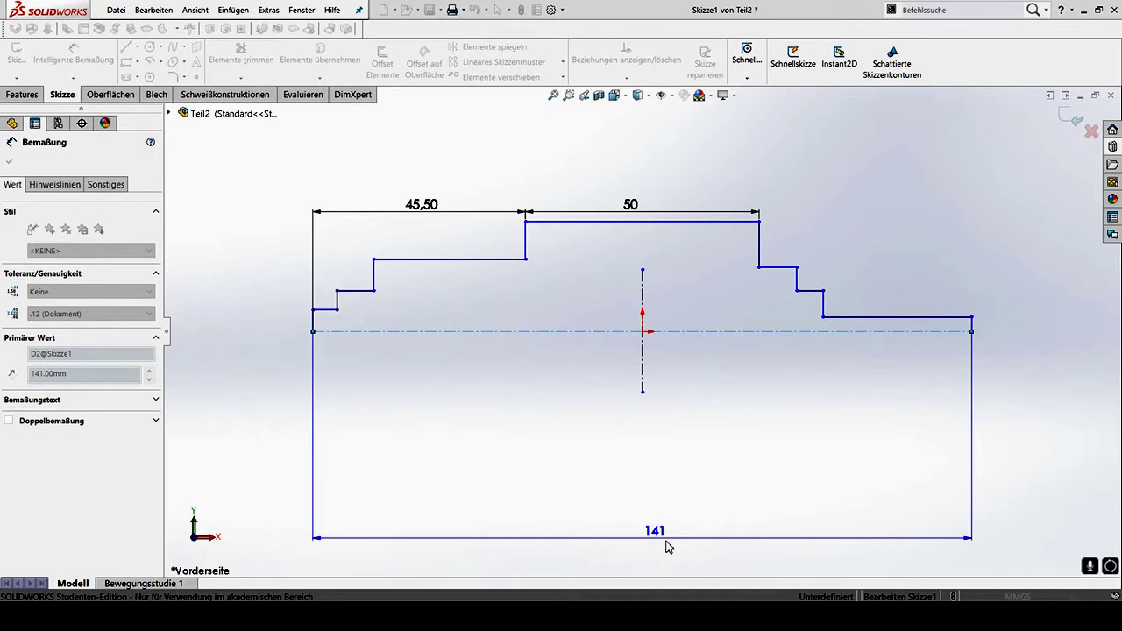
pyautogui.write('127')
pyautogui.press('Return')
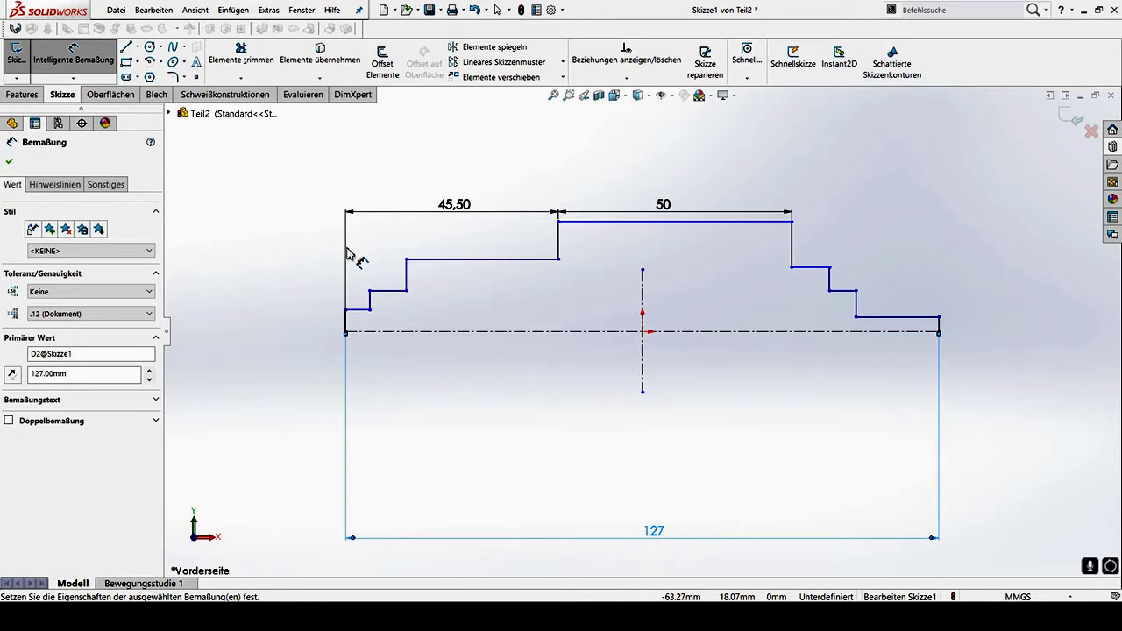
# Dimension the first step at 8 mm and the second riser at 17 mm from the left end
pyautogui.click(367, 296)
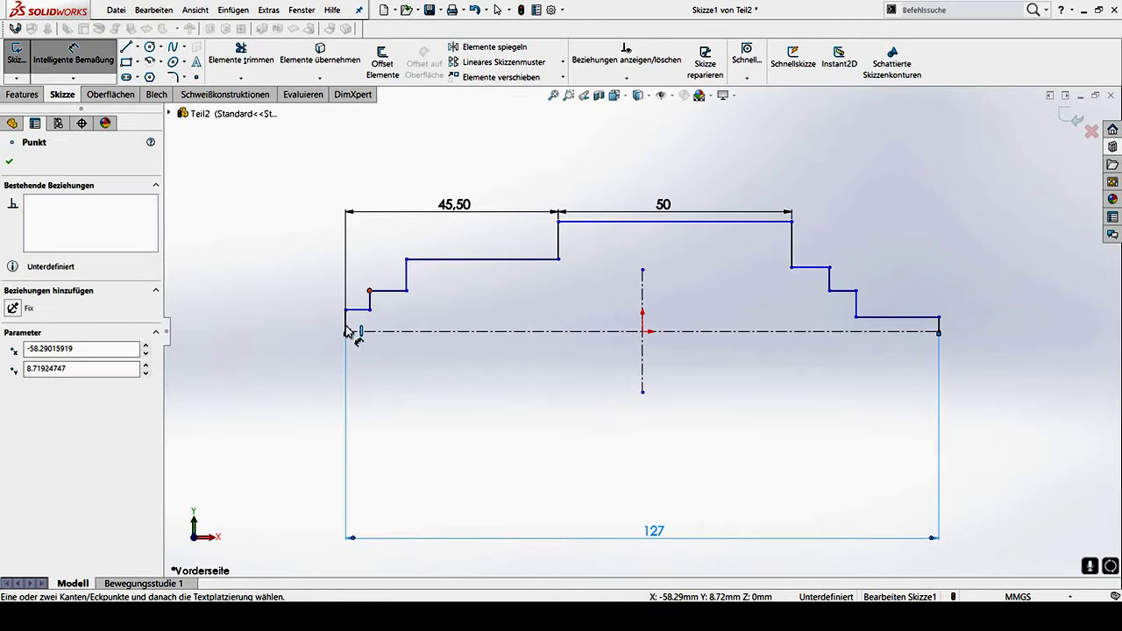
pyautogui.click(346, 310)
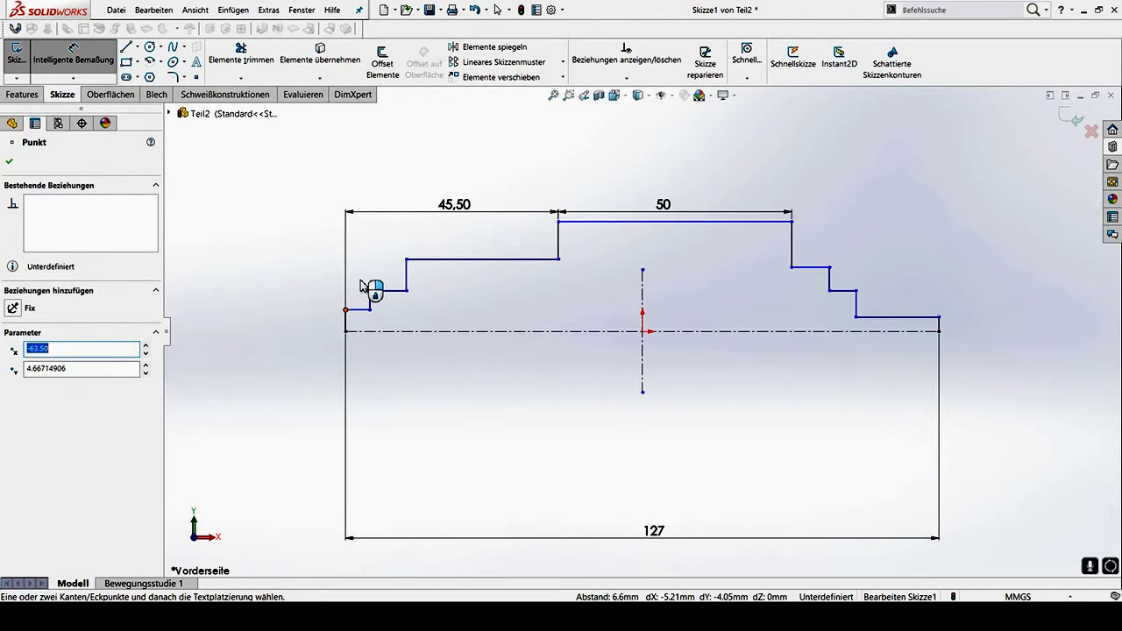
pyautogui.click(369, 290)
pyautogui.click(361, 285)
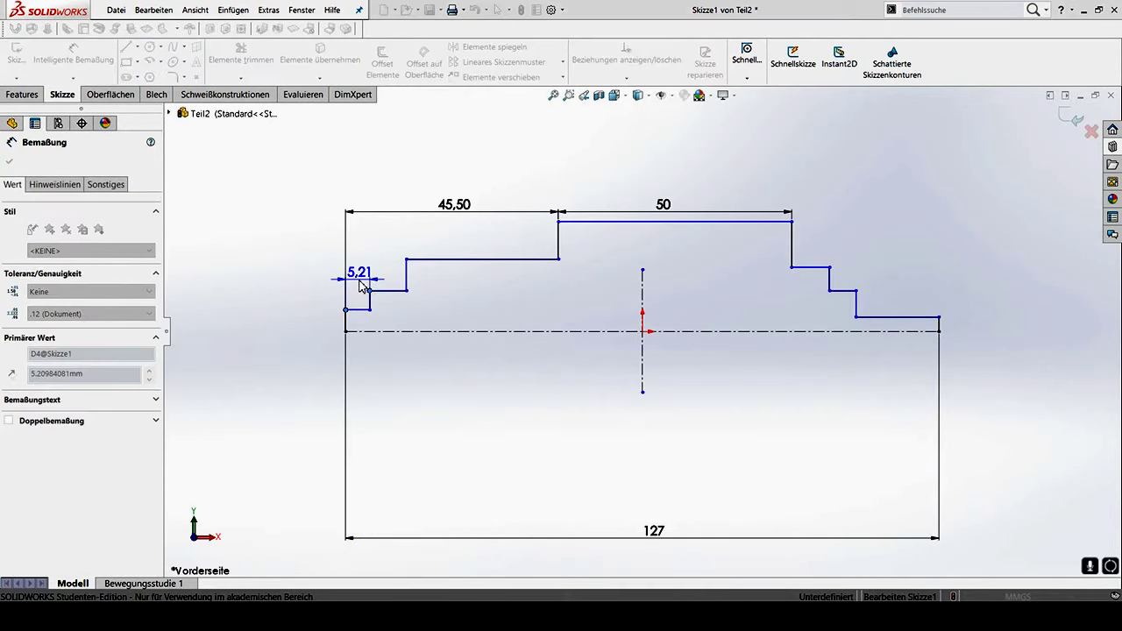
pyautogui.write('8')
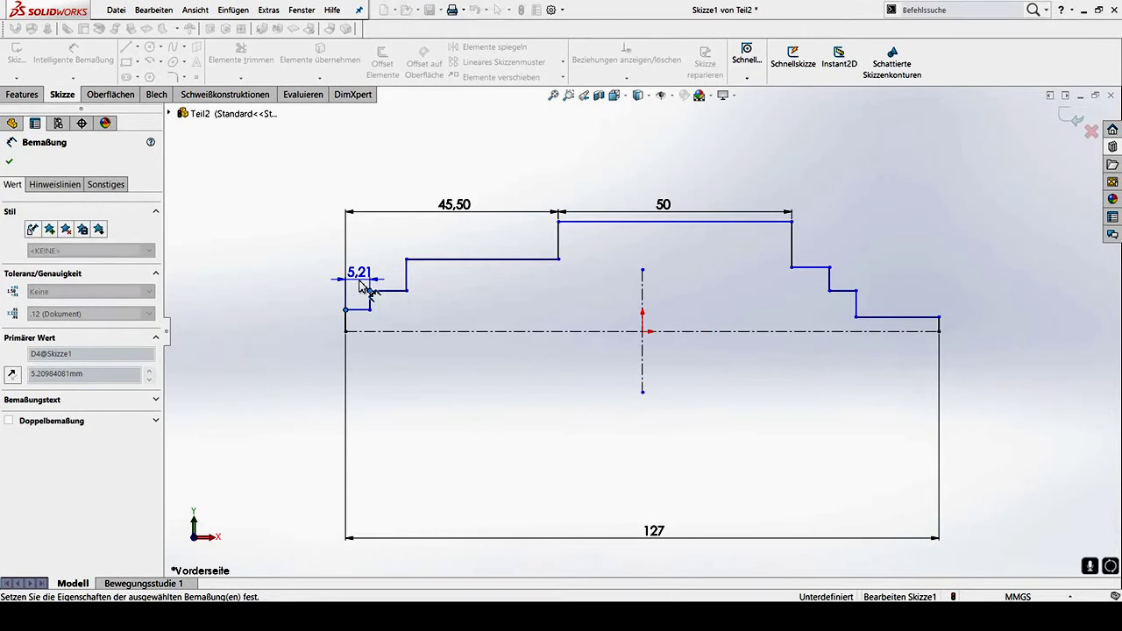
pyautogui.press('Return')
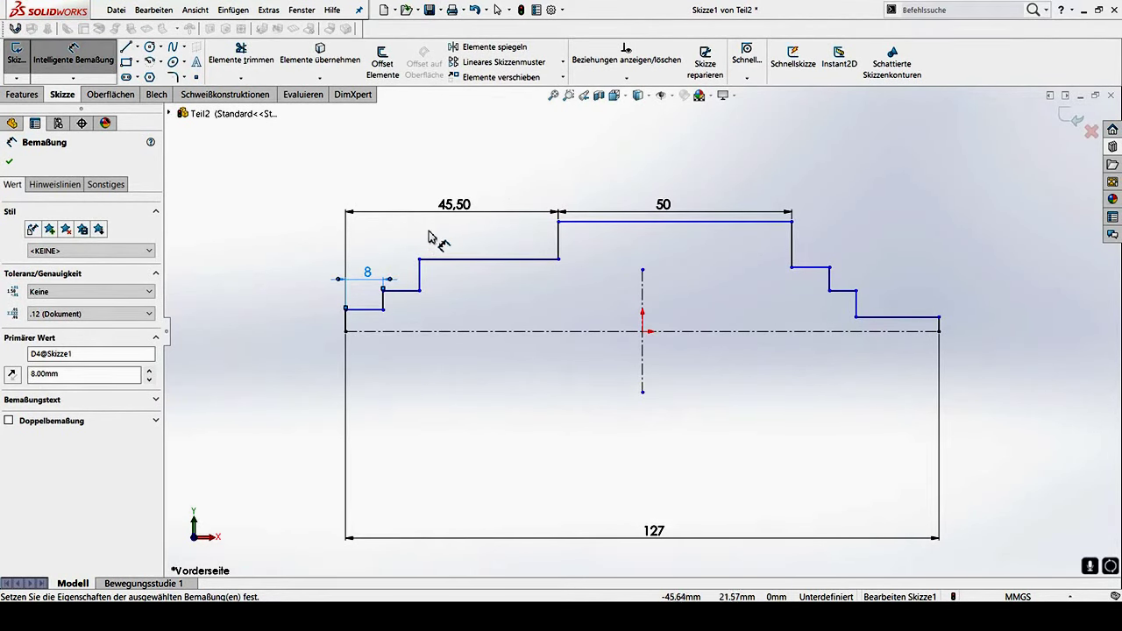
pyautogui.click(419, 259)
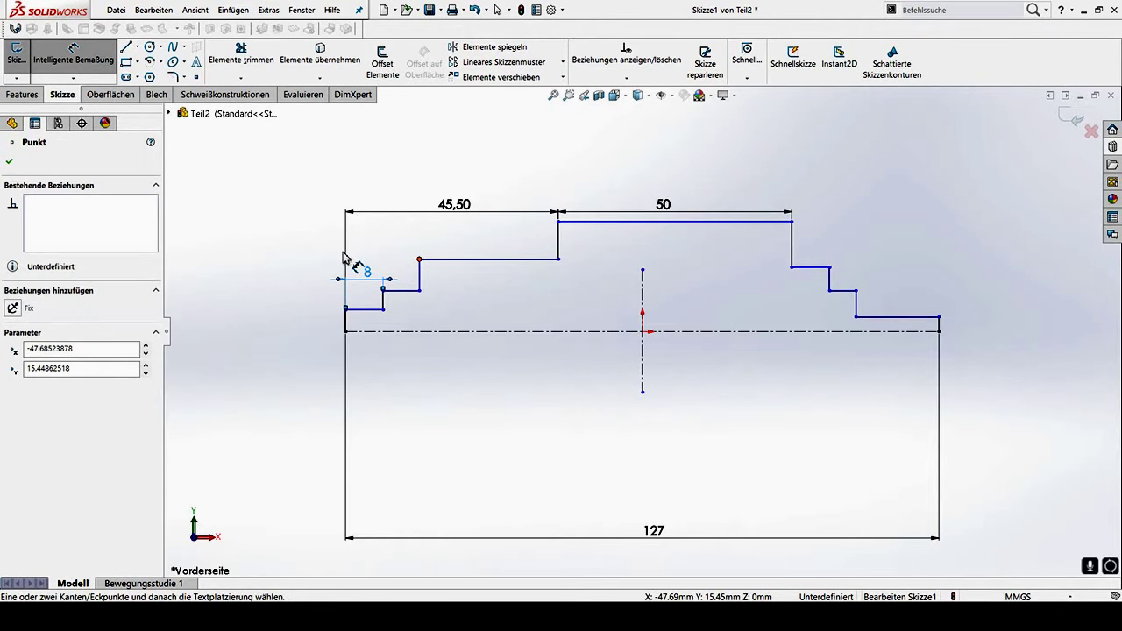
pyautogui.click(346, 328)
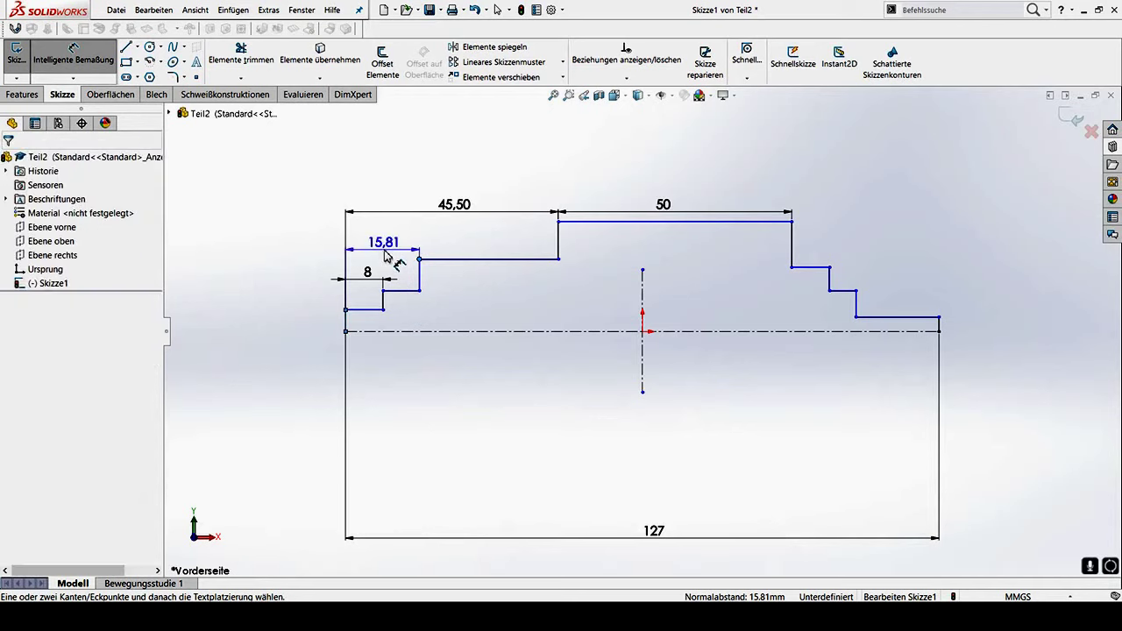
pyautogui.click(382, 256)
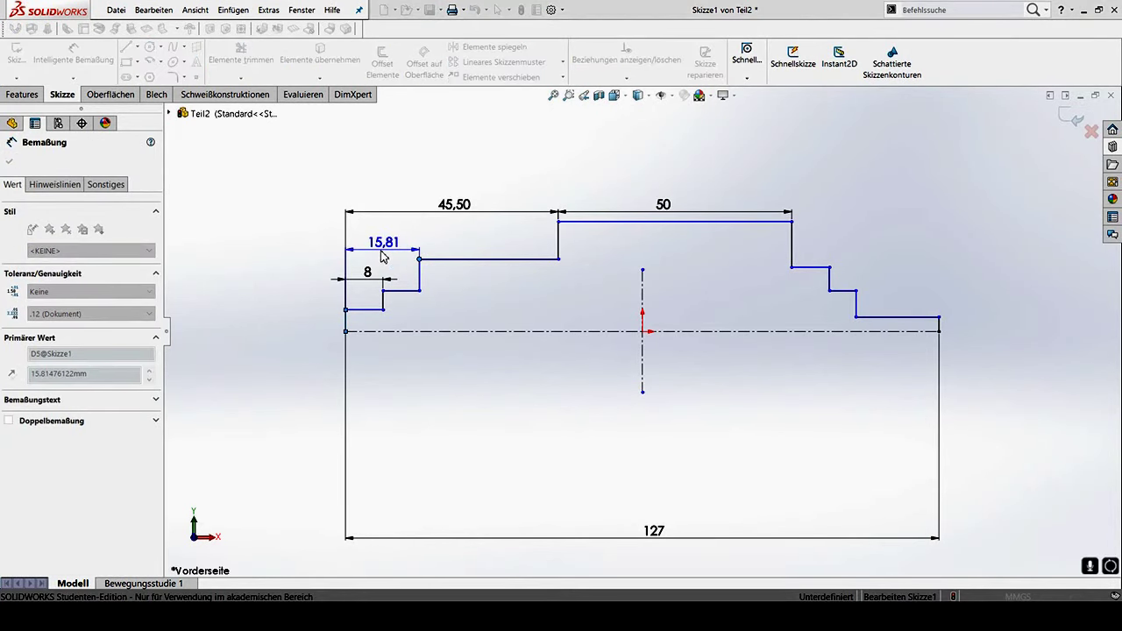
pyautogui.write('17')
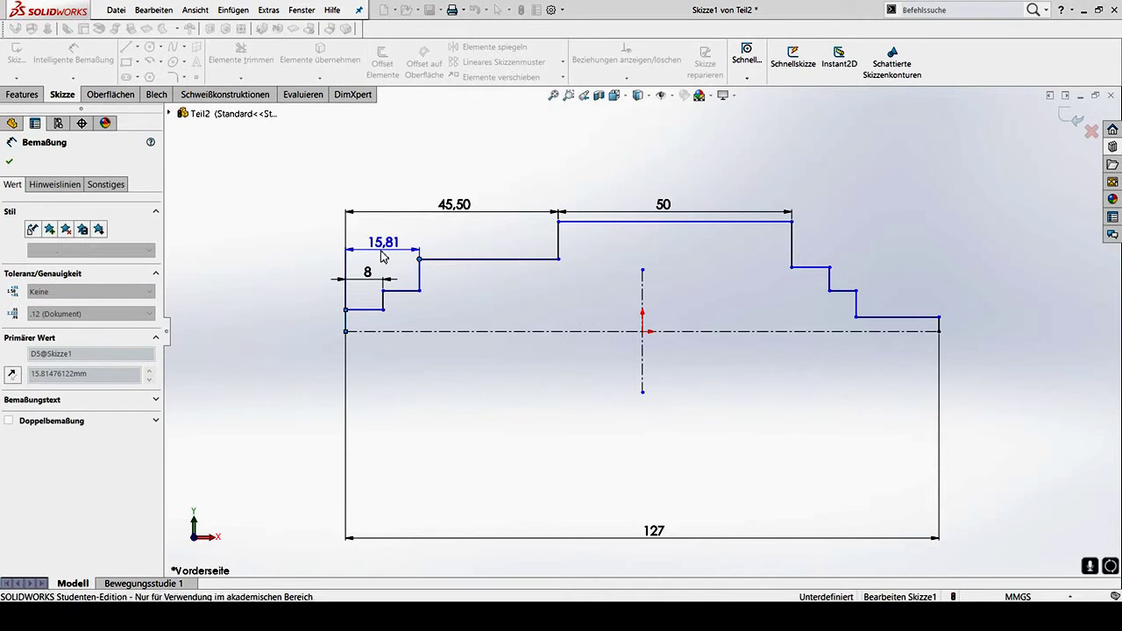
pyautogui.press('Return')
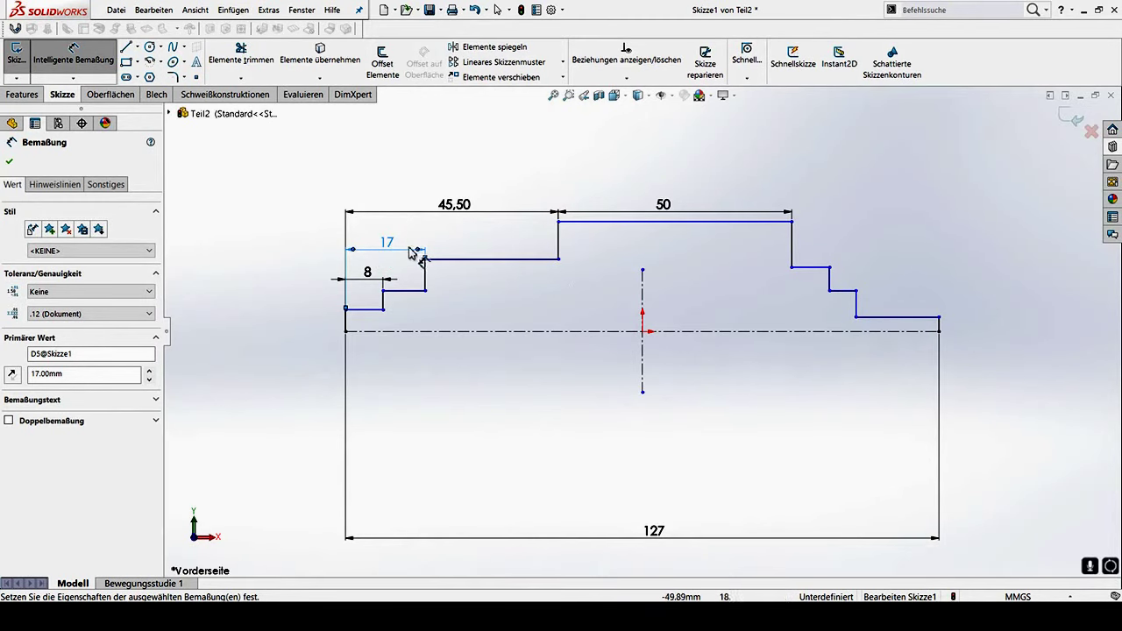
# Replace the third step's horizontal edge with a new line from the 17 mm corner to the shoulder
pyautogui.click(476, 260)
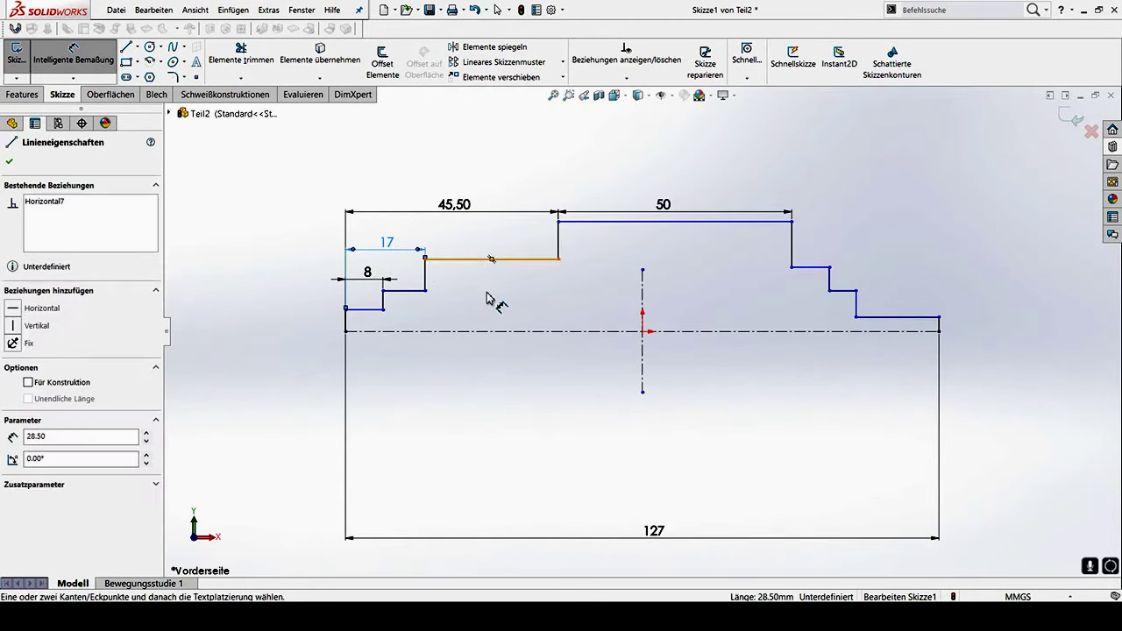
pyautogui.press('Delete')
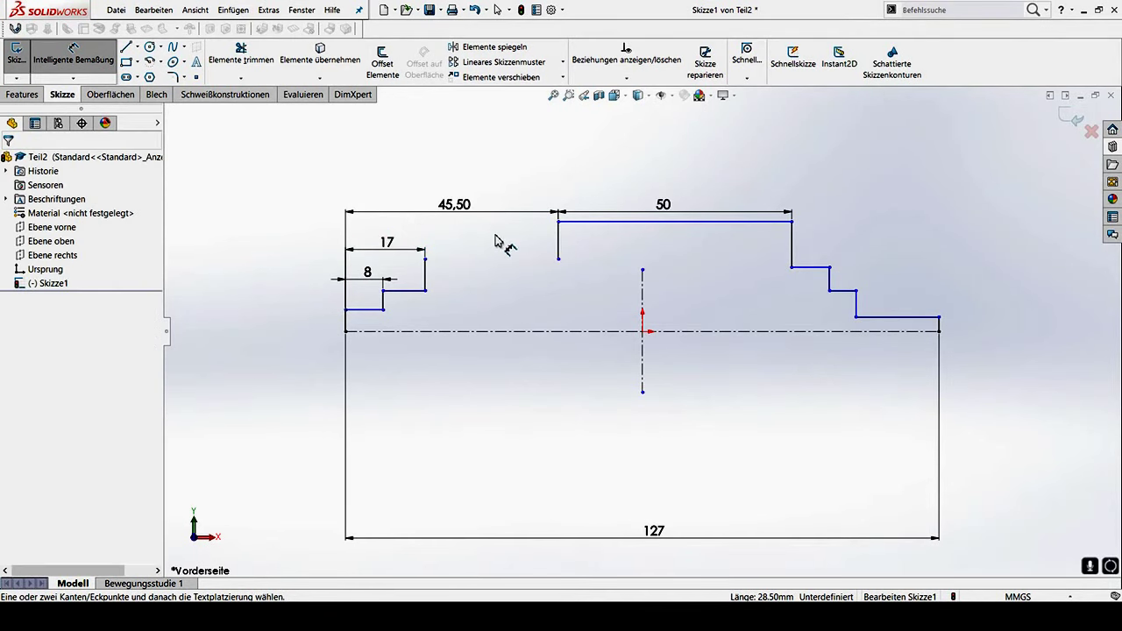
pyautogui.click(126, 47)
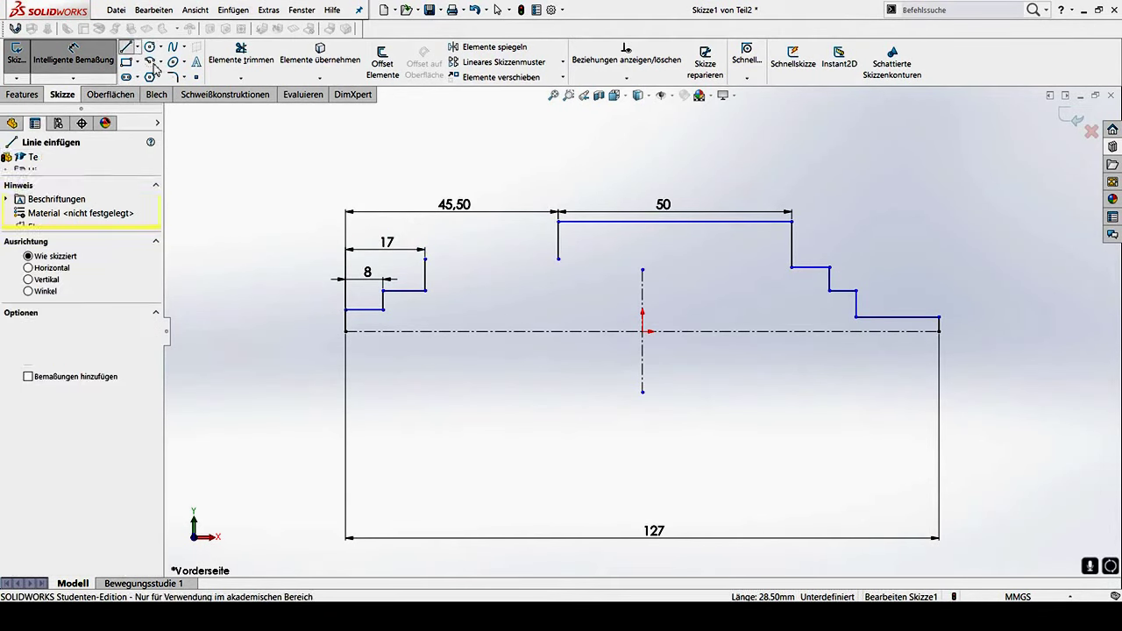
pyautogui.click(426, 261)
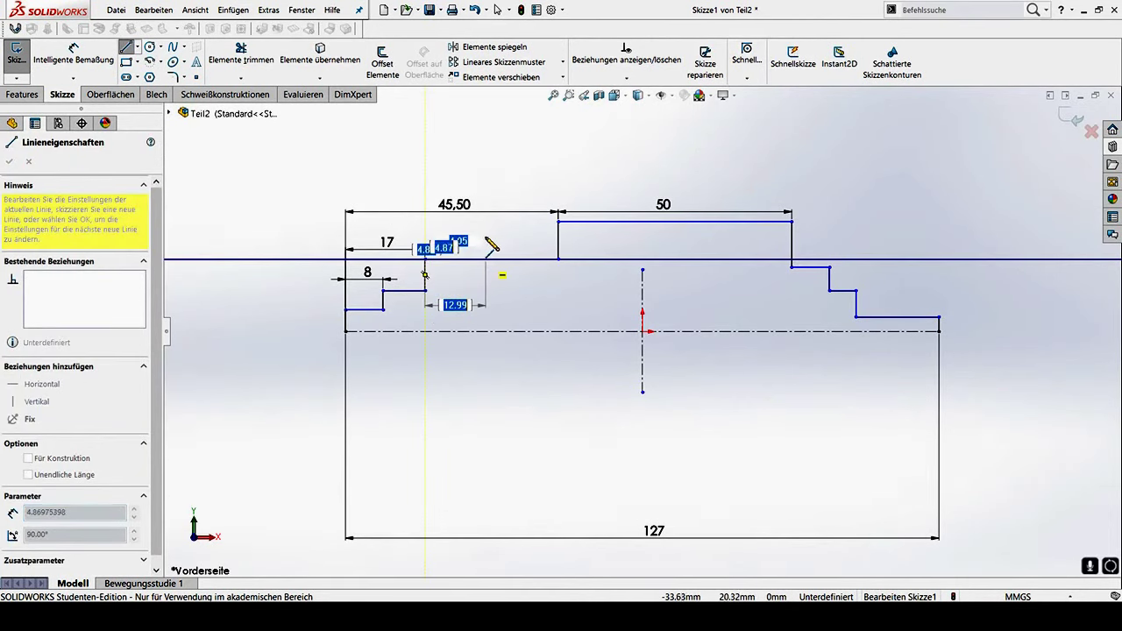
pyautogui.click(485, 259)
pyautogui.press('Escape')
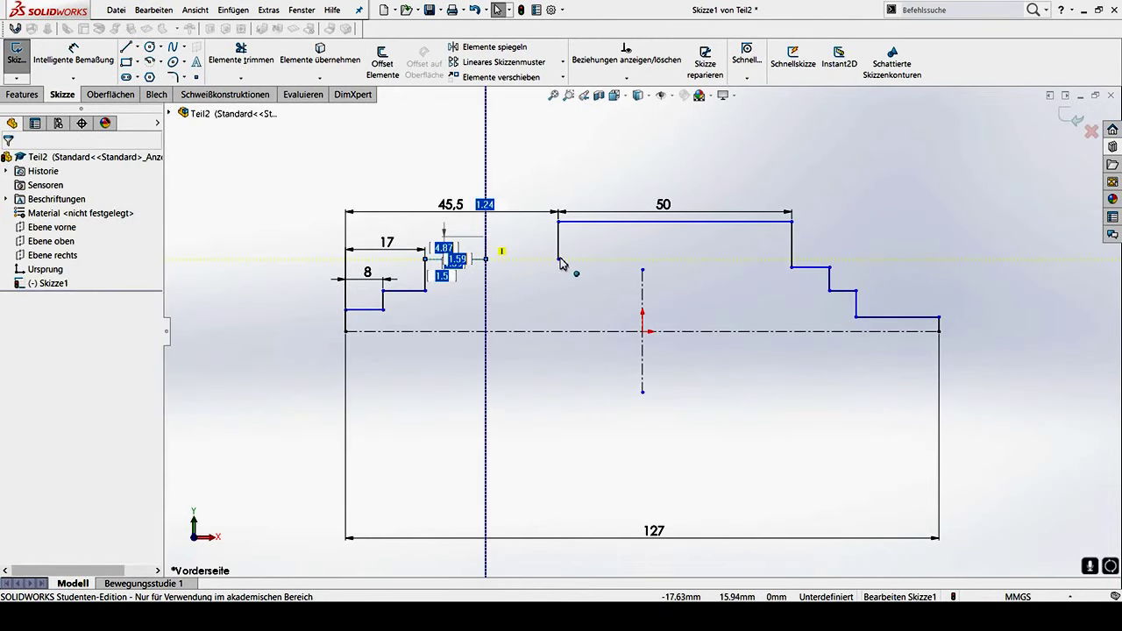
pyautogui.click(485, 238)
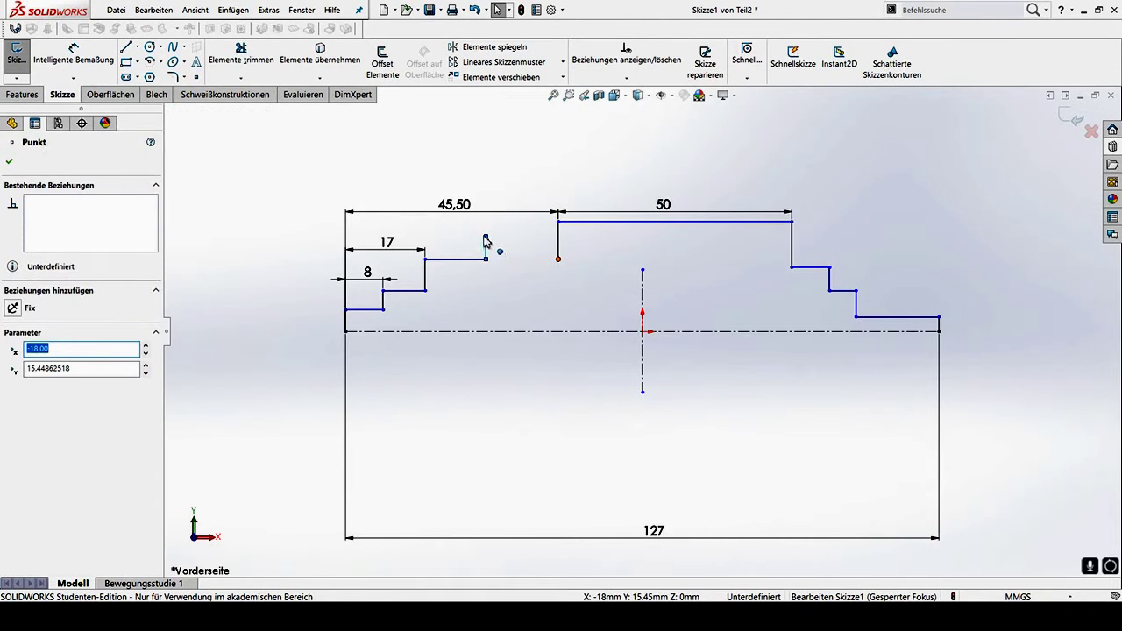
pyautogui.keyDown('ctrl'); pyautogui.click(486, 258); pyautogui.keyUp('ctrl')
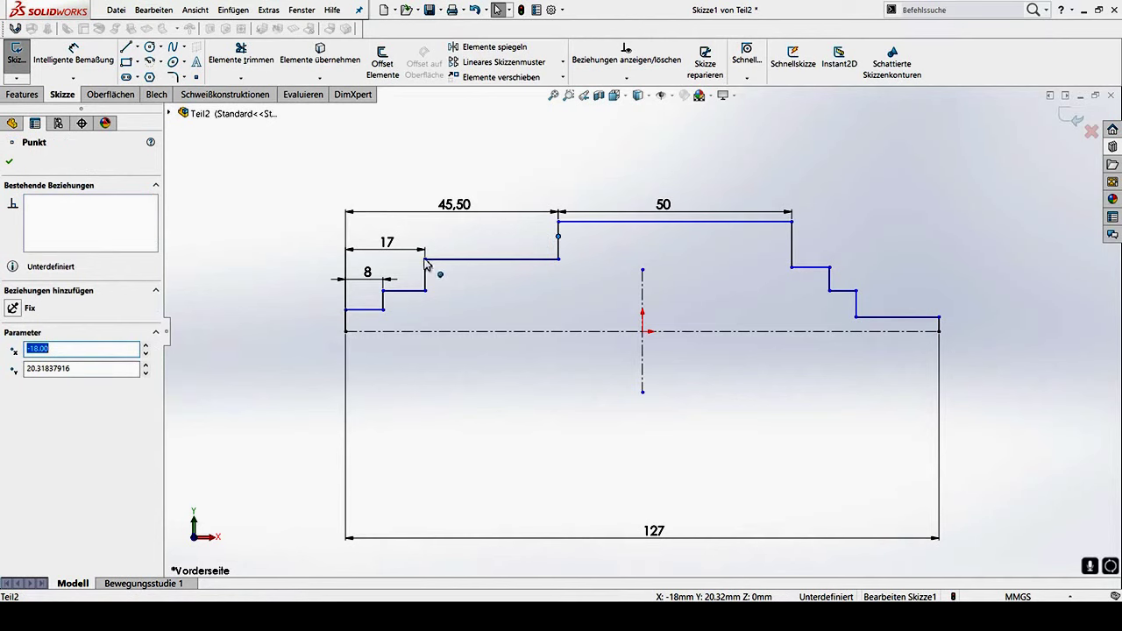
# Delete the short vertical shoulder edge and the duplicate 45,50 dimension
pyautogui.keyDown('ctrl'); pyautogui.click(347, 311); pyautogui.keyUp('ctrl')
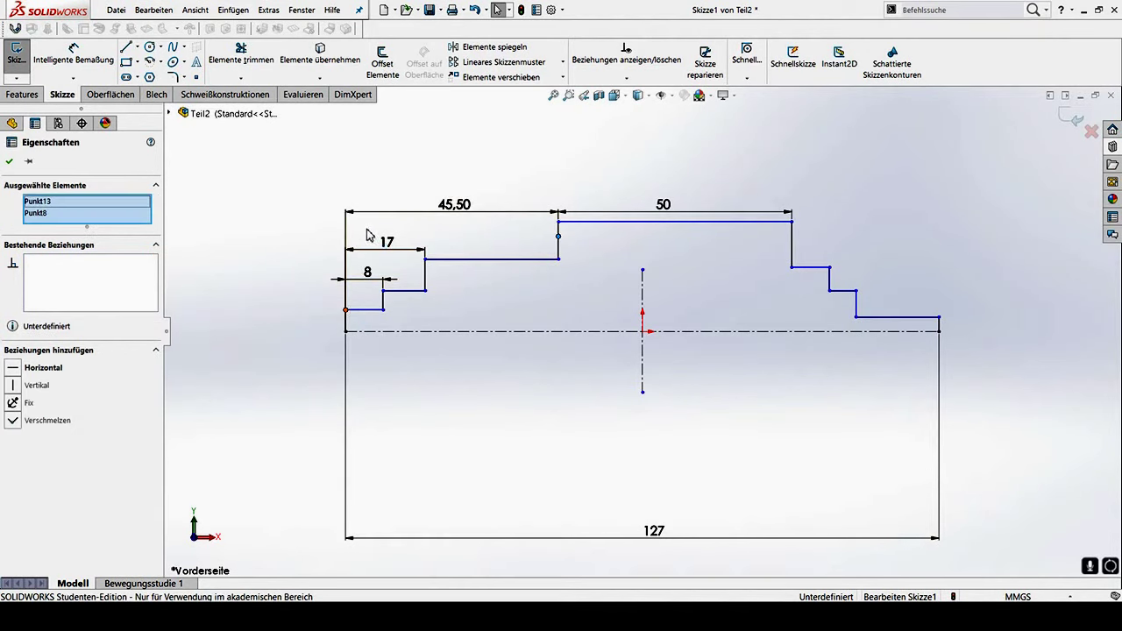
pyautogui.click(73, 51)
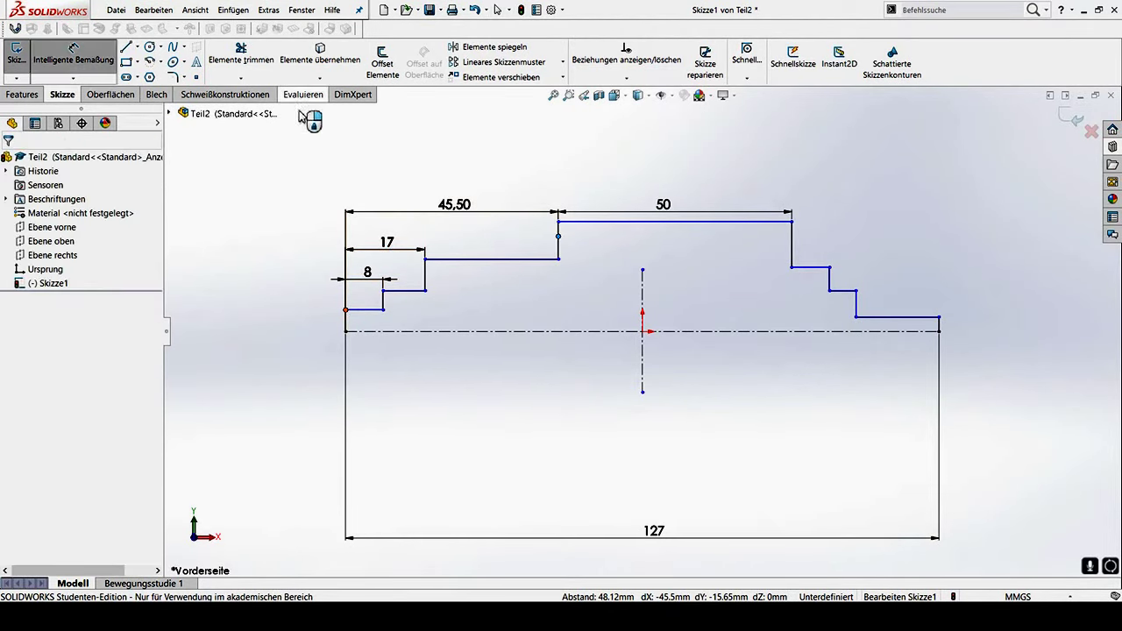
pyautogui.click(425, 237)
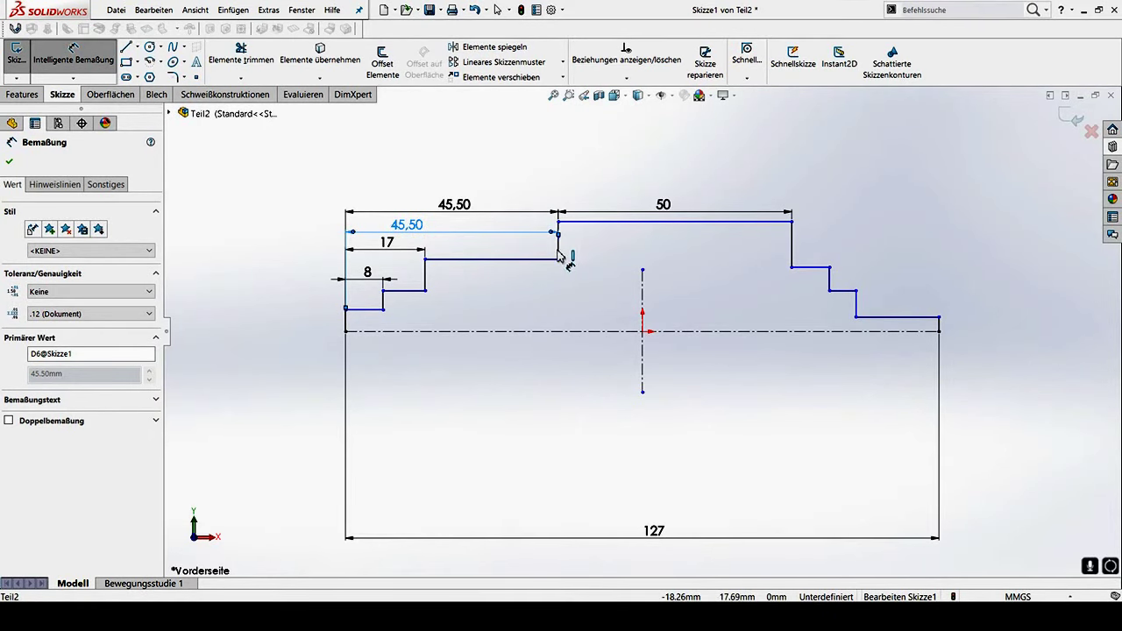
pyautogui.click(558, 251)
pyautogui.click(559, 251)
pyautogui.press('Delete')
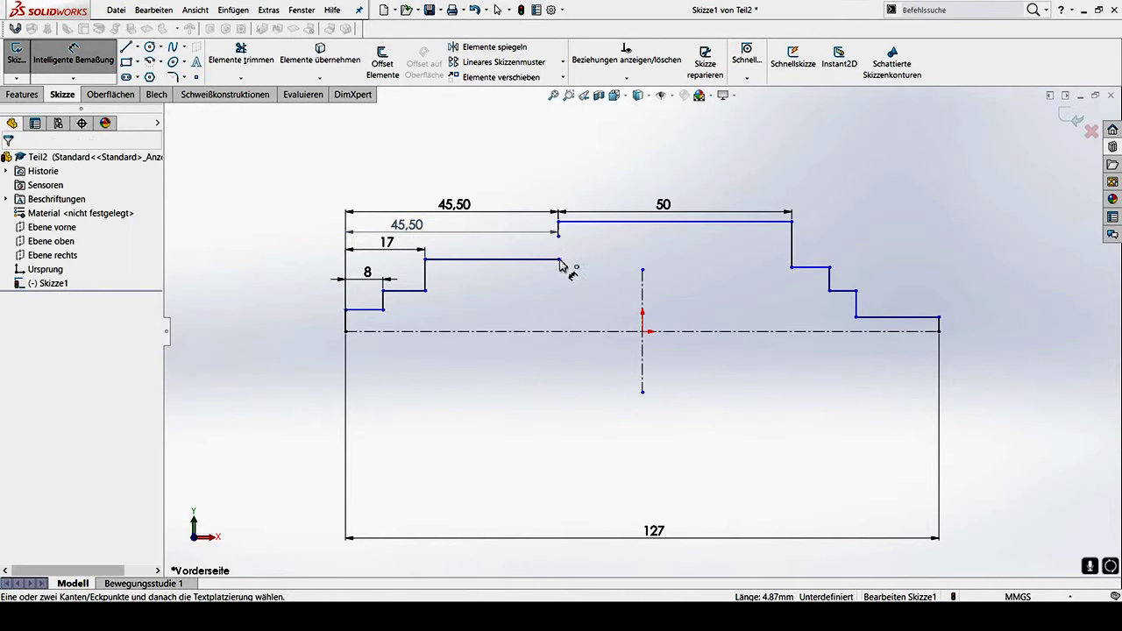
pyautogui.click(557, 260)
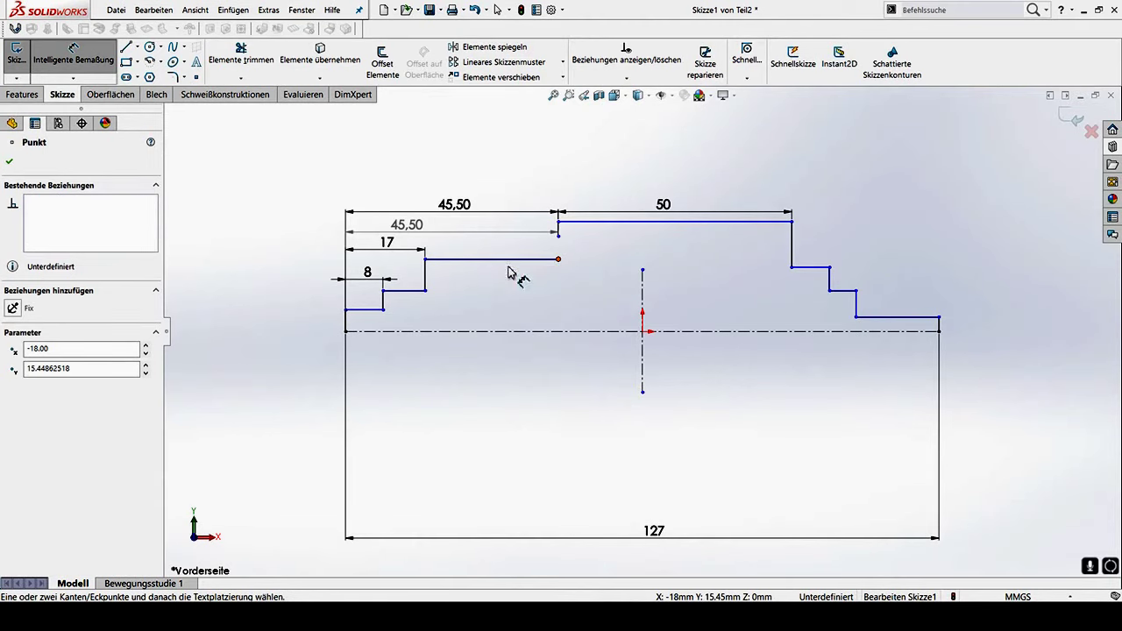
pyautogui.click(416, 227)
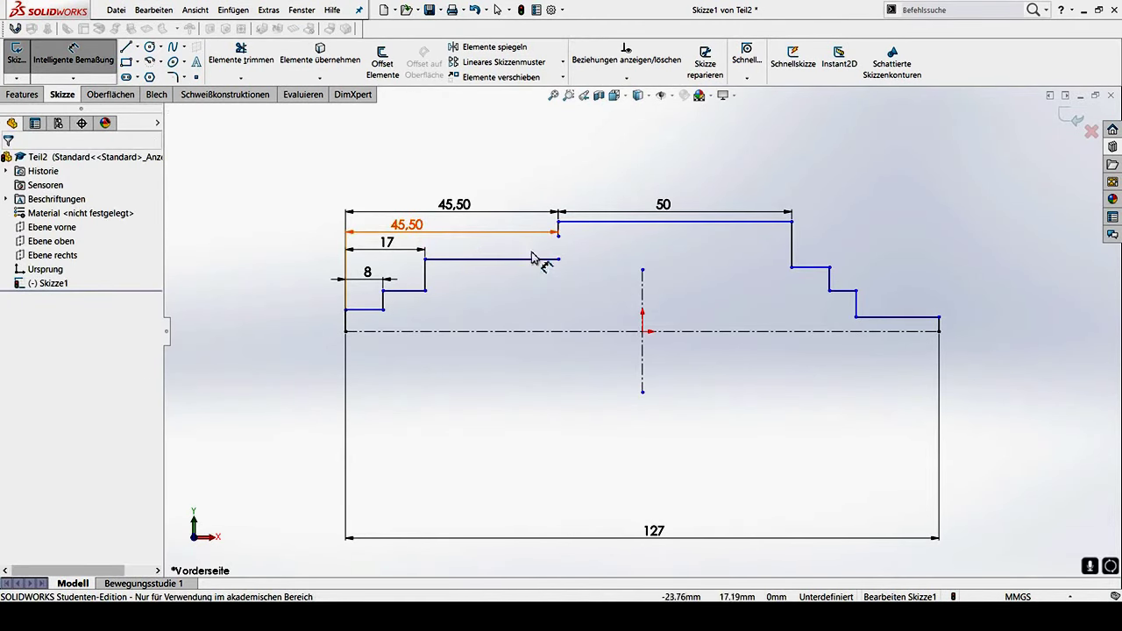
pyautogui.press('Delete')
# Dimension the step's right end 37 mm from the profile's left end
pyautogui.click(558, 258)
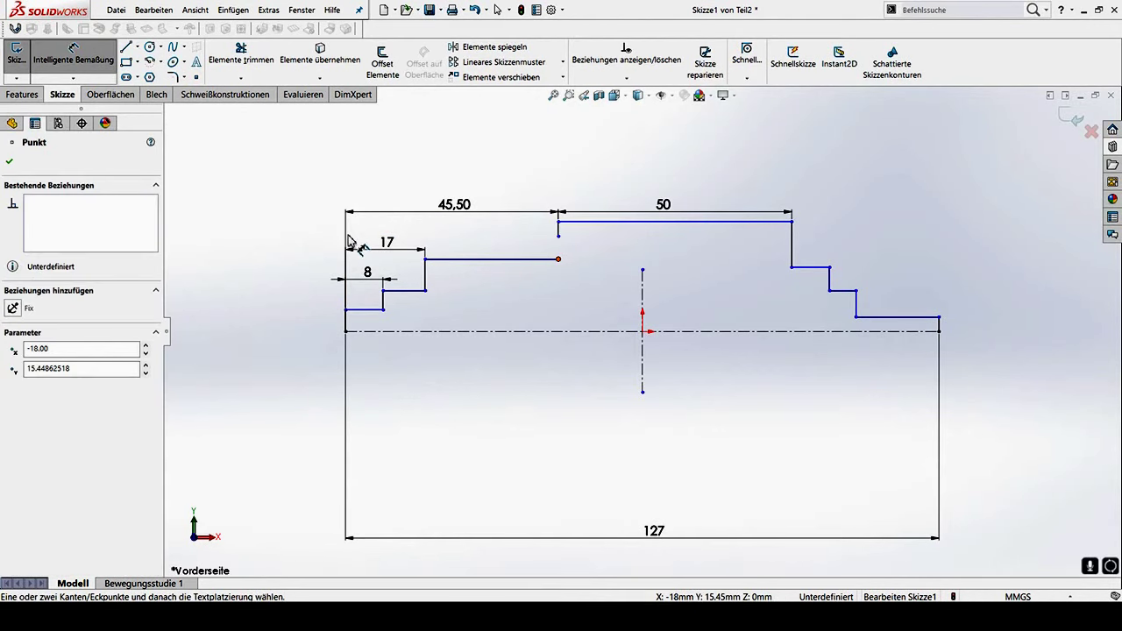
pyautogui.click(347, 309)
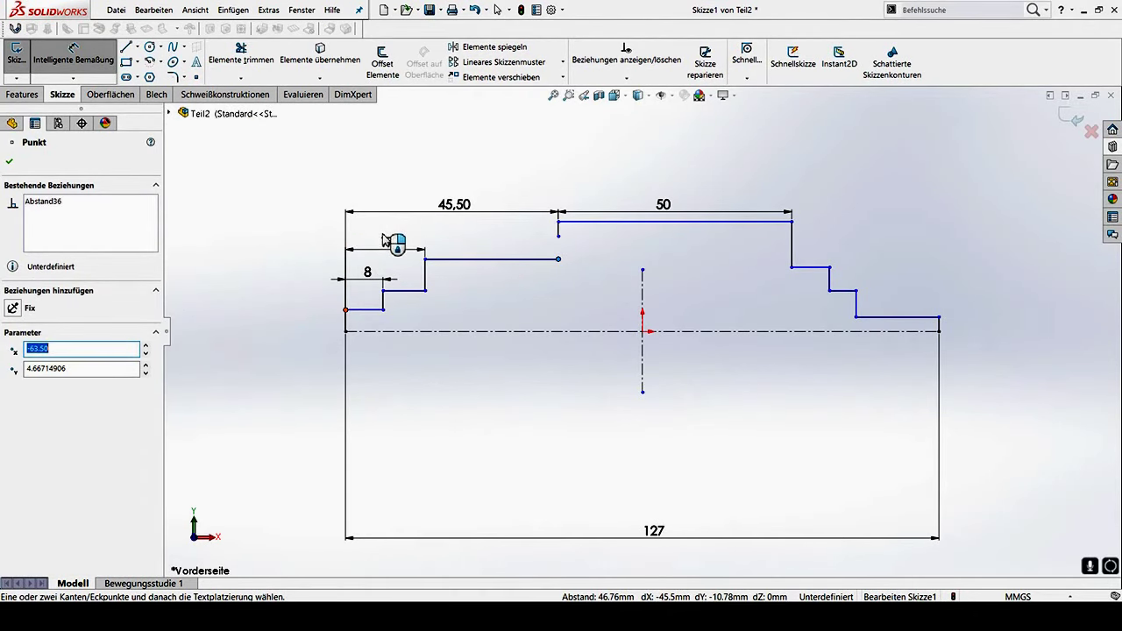
pyautogui.click(386, 238)
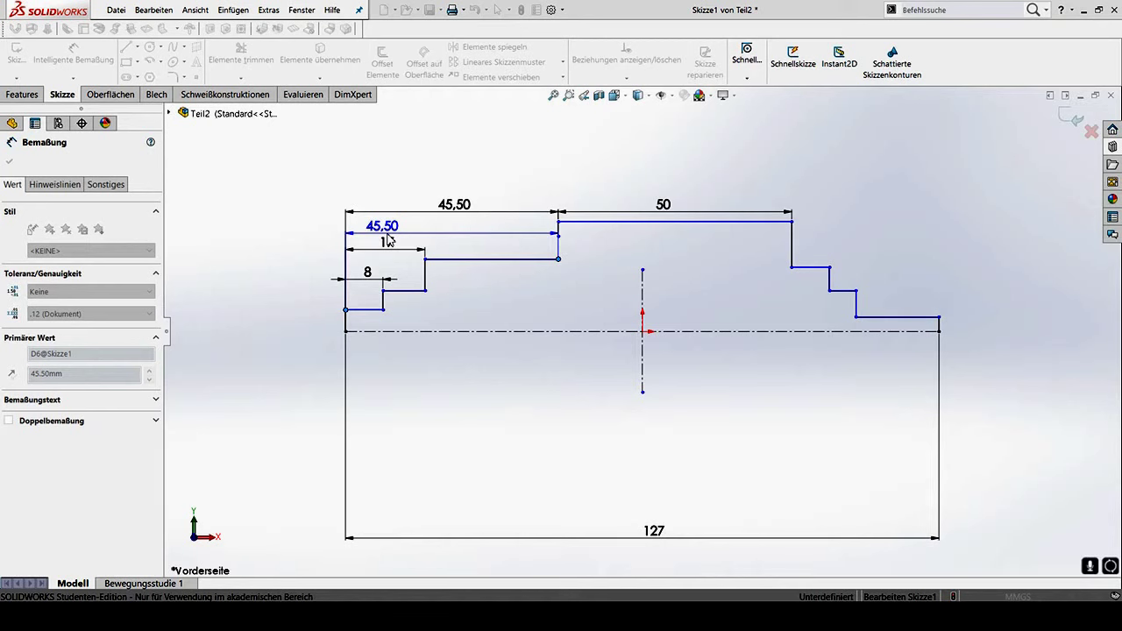
pyautogui.write('37')
pyautogui.press('Return')
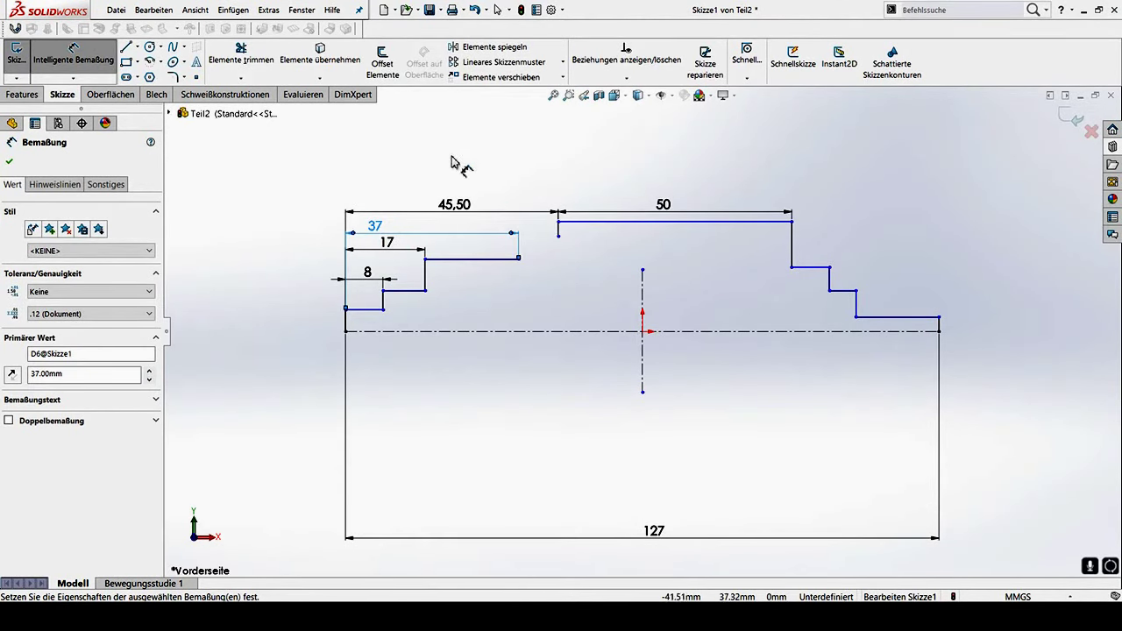
pyautogui.click(568, 289)
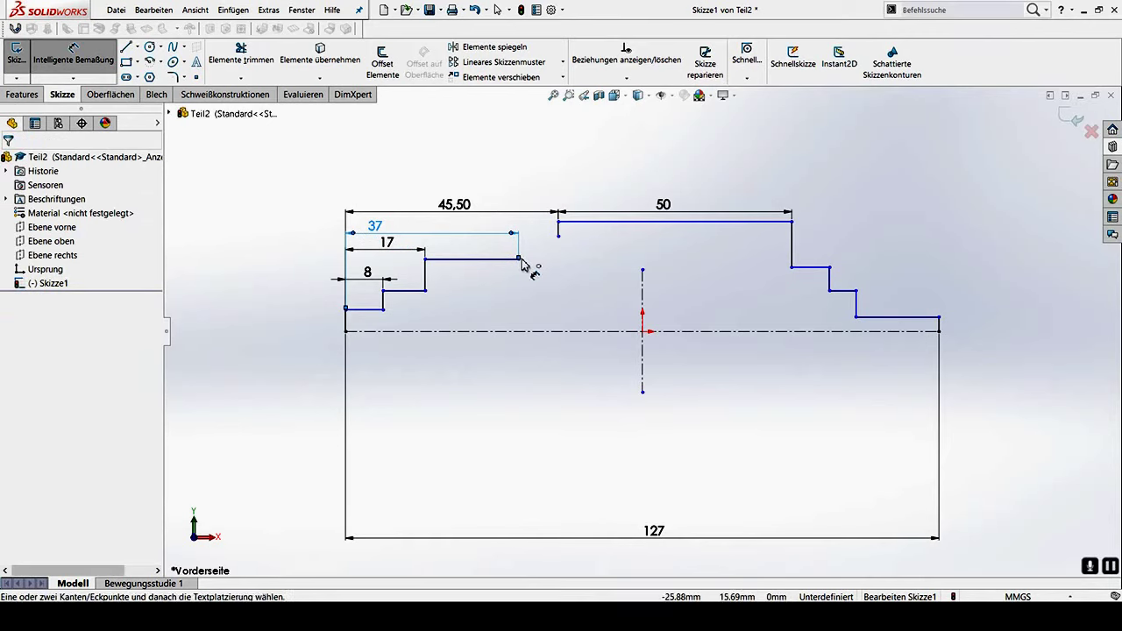
# Draw a short rising line from the 37 step's end toward the widest section
pyautogui.press('l')
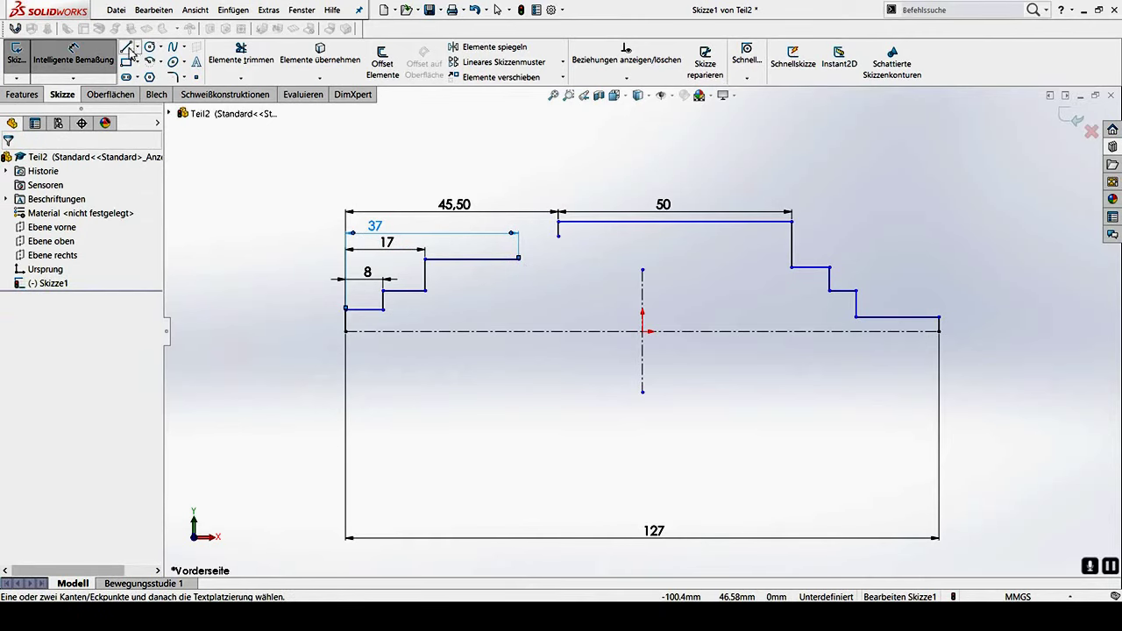
pyautogui.click(519, 257)
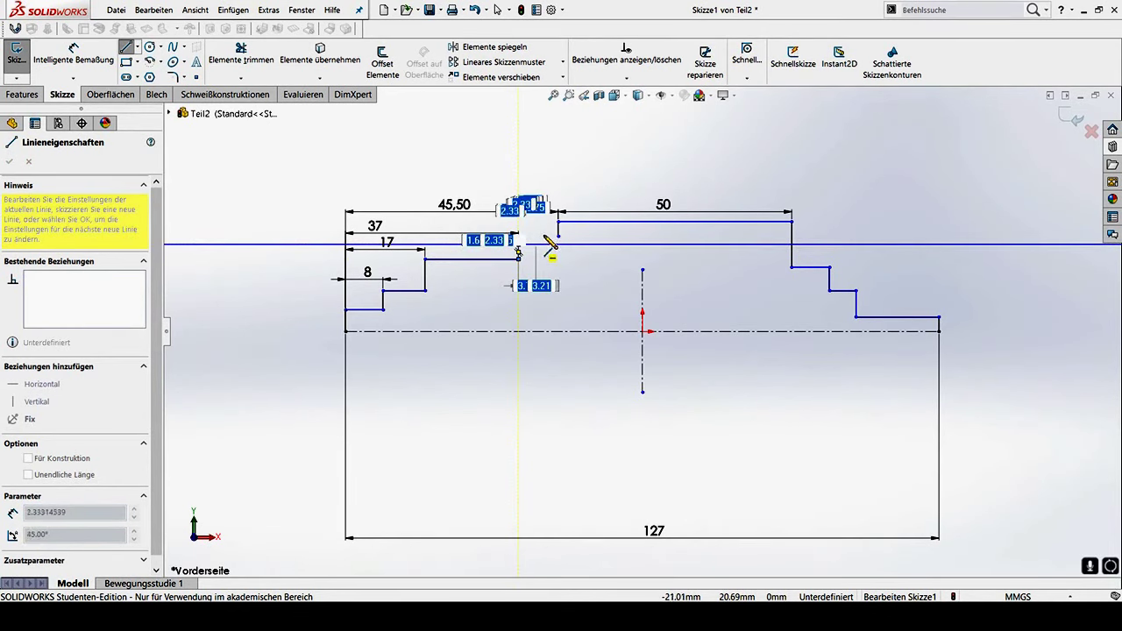
pyautogui.click(536, 236)
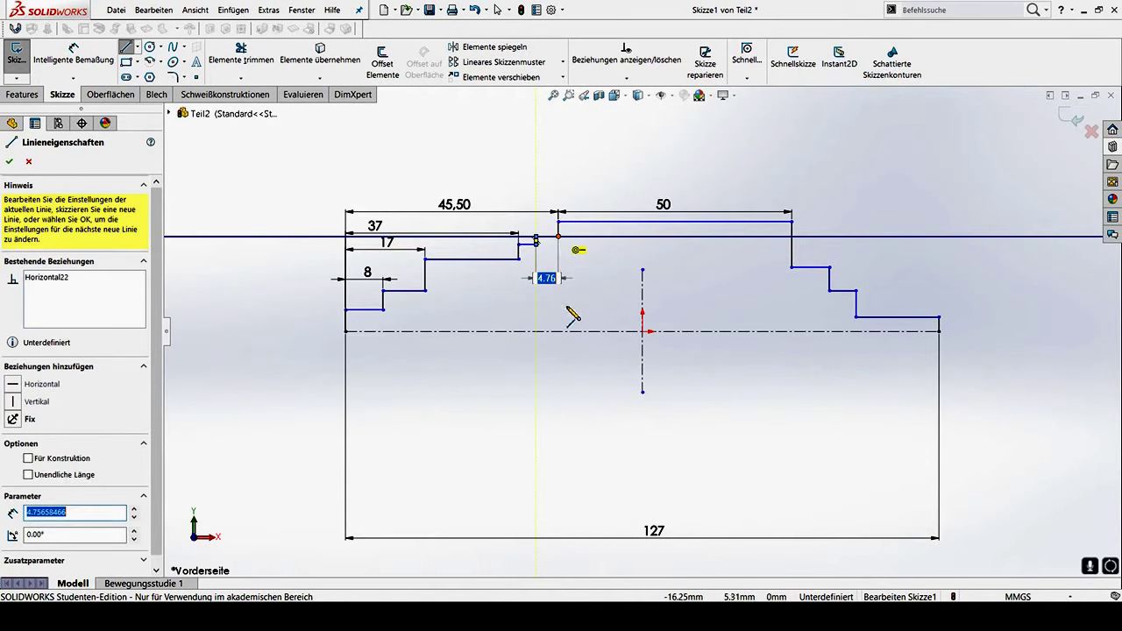
pyautogui.press('Escape')
pyautogui.press('Escape')
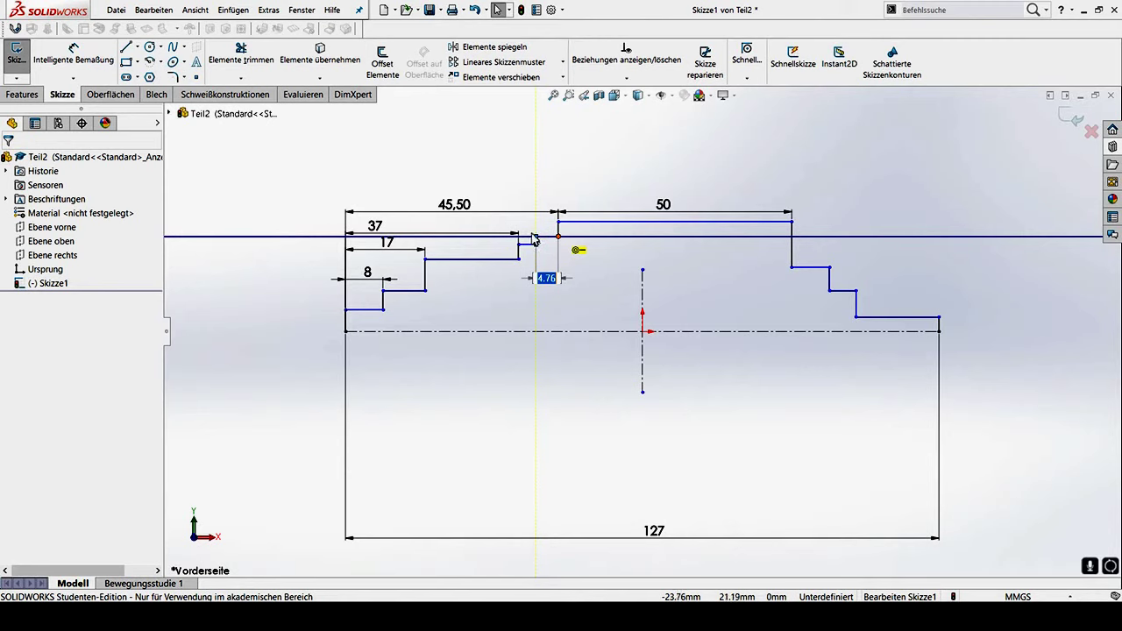
# Lift the 45.50 dimension higher above the profile
pyautogui.click(536, 238)
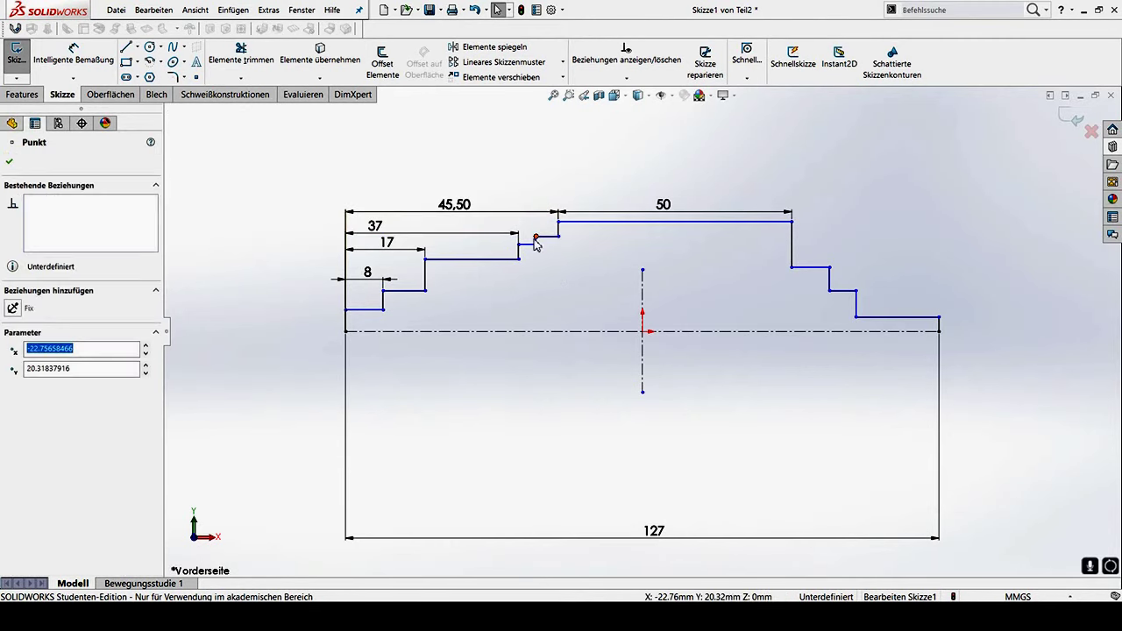
pyautogui.click(346, 310)
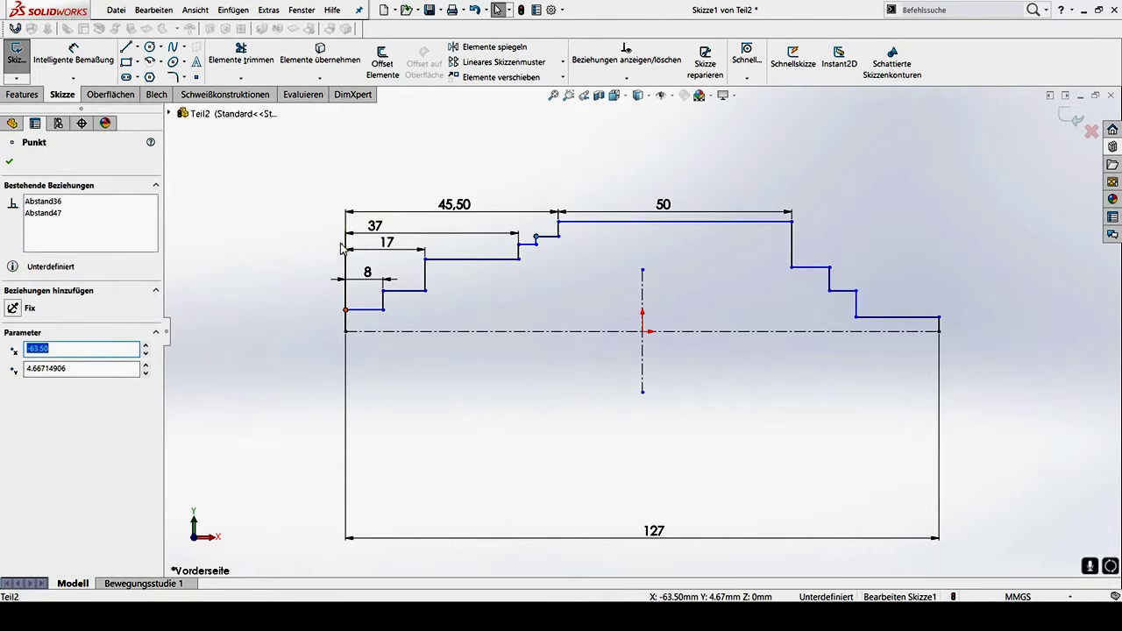
pyautogui.click(454, 205)
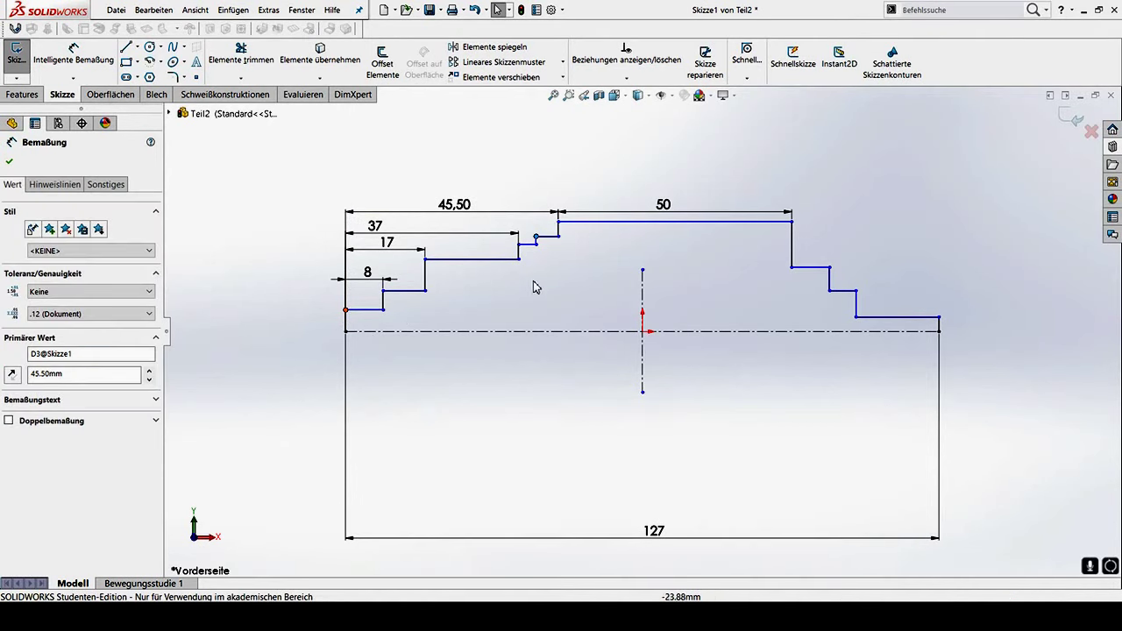
pyautogui.click(536, 237)
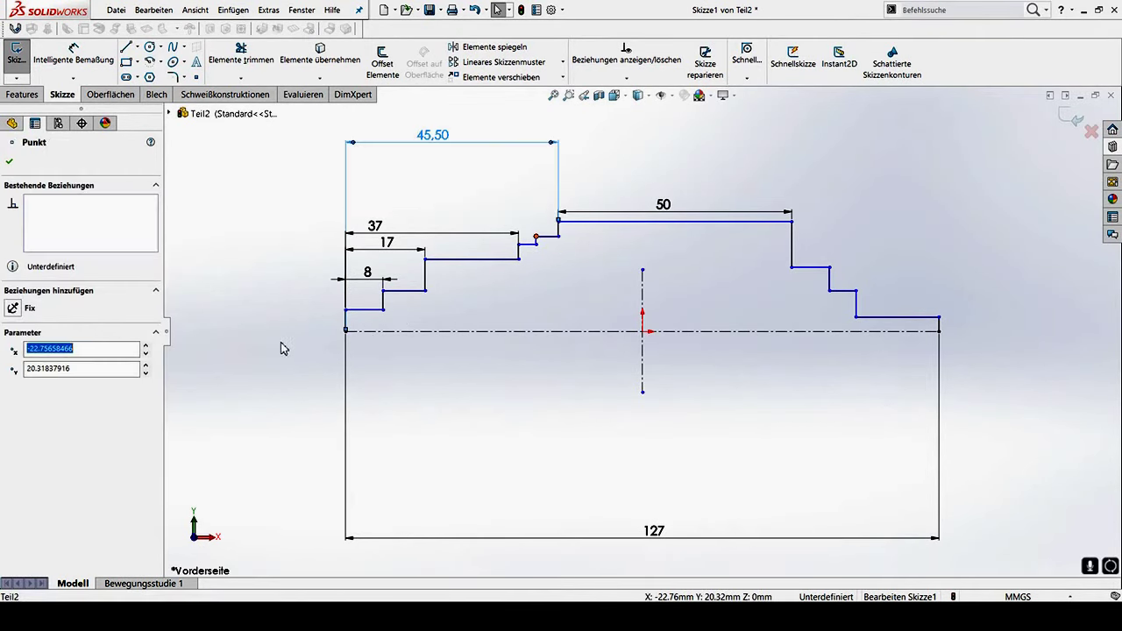
pyautogui.click(346, 309)
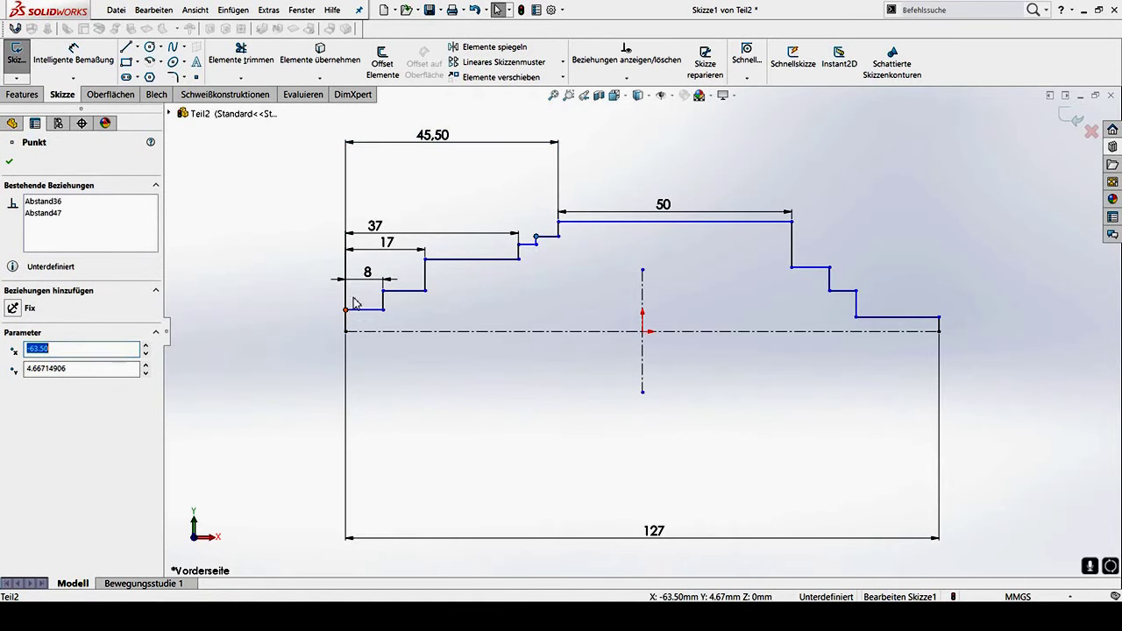
# Dimension the new step corner 43 mm from the profile's left end
pyautogui.click(74, 54)
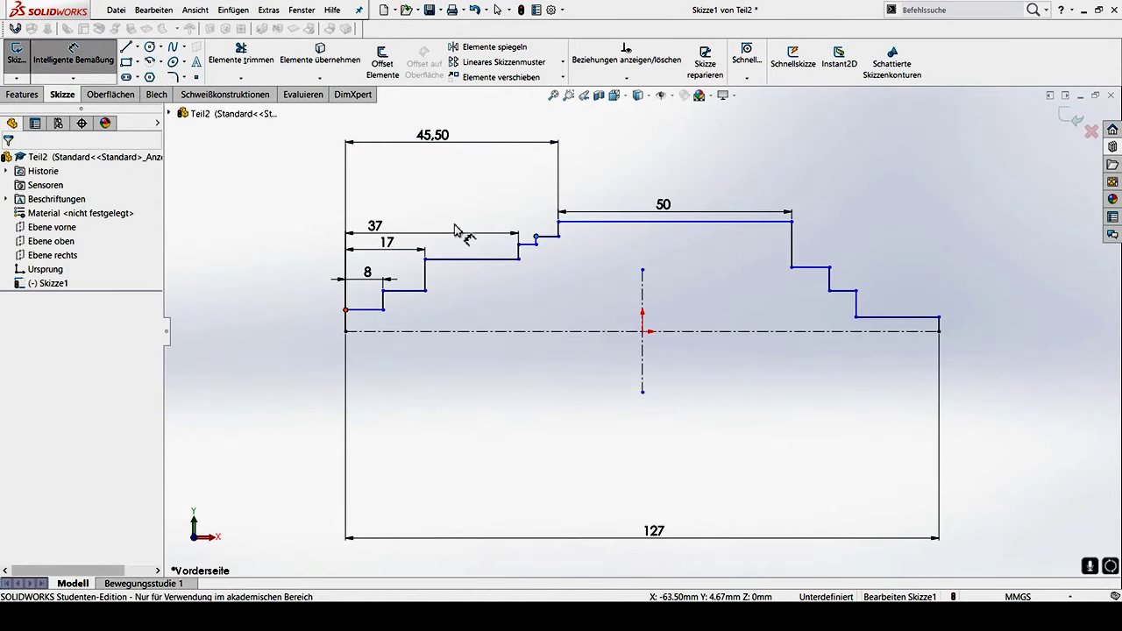
pyautogui.click(536, 236)
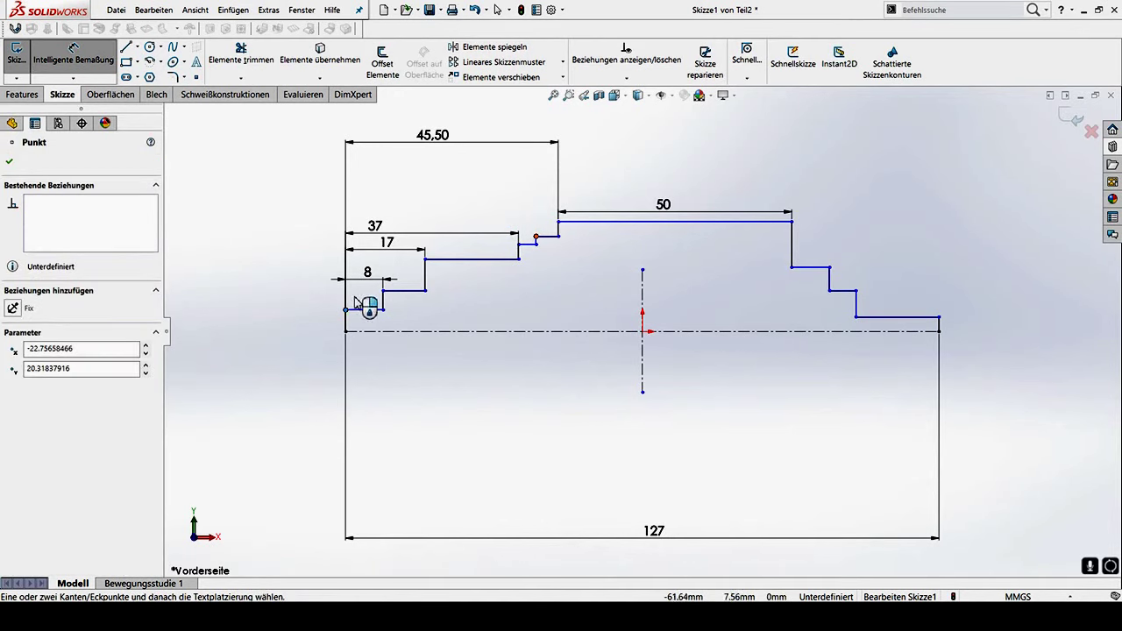
pyautogui.click(396, 207)
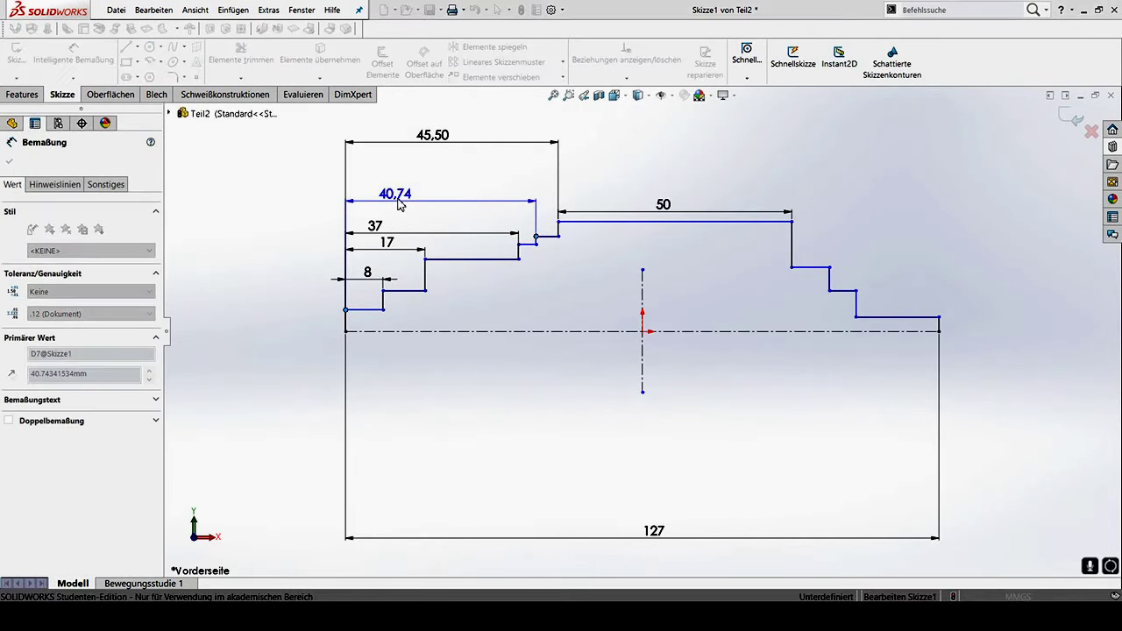
pyautogui.write('43')
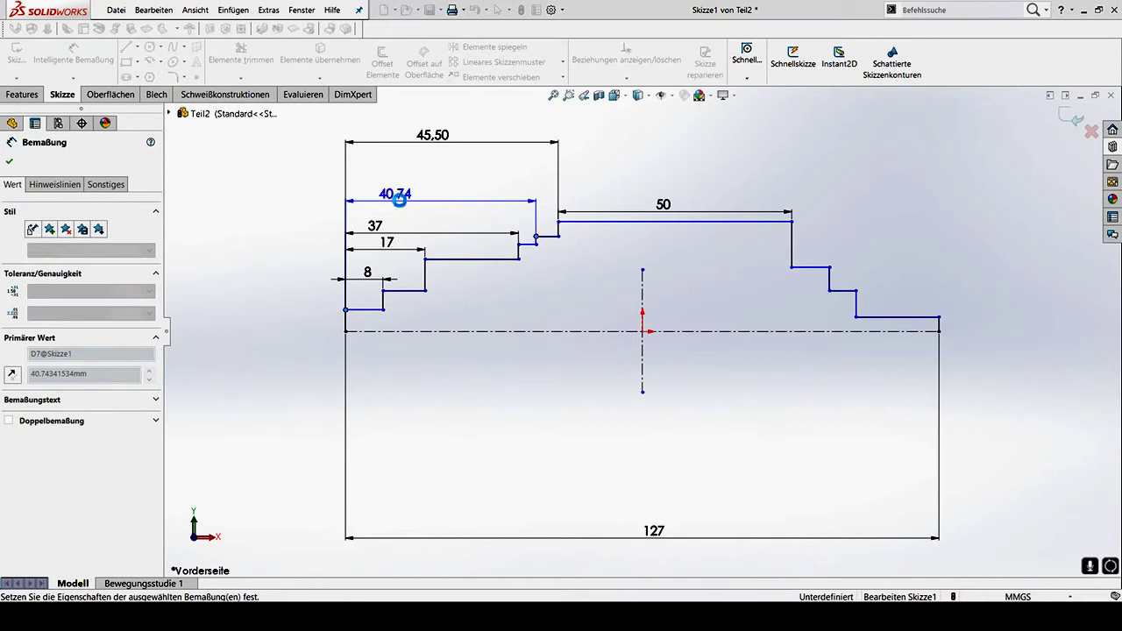
pyautogui.press('Return')
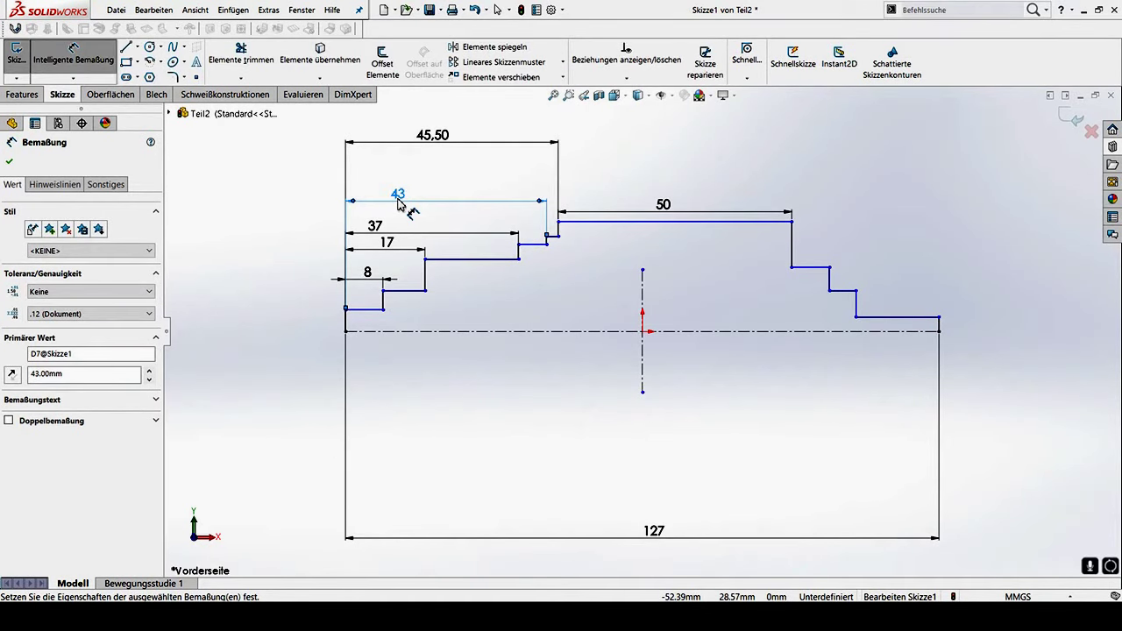
pyautogui.click(562, 296)
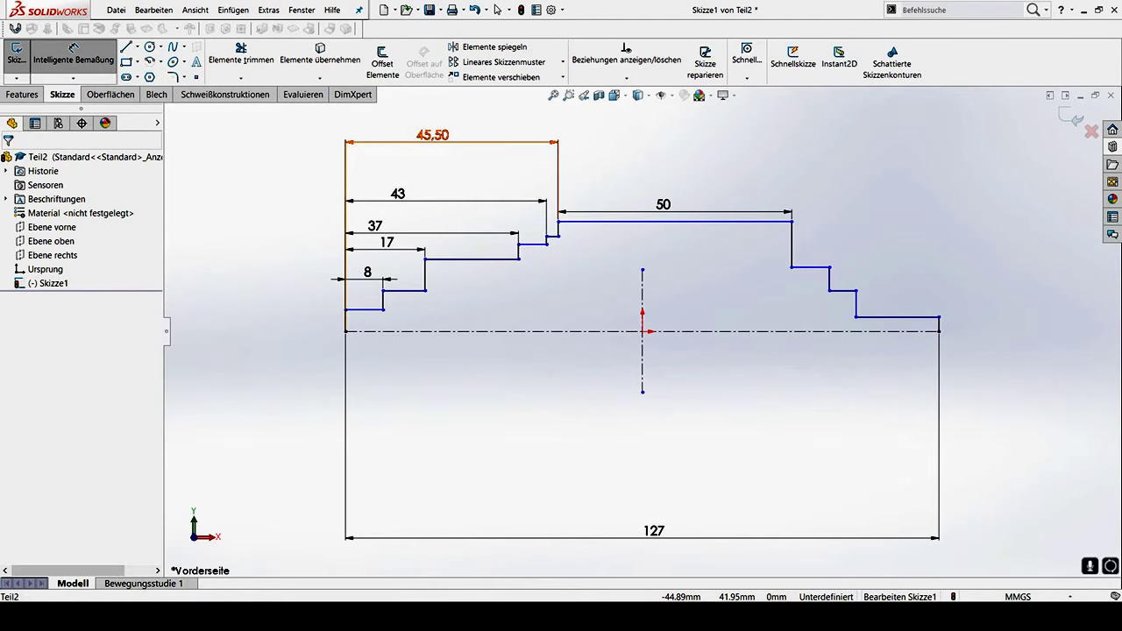
# Move the 45.50 and 50 dimensions up to the same level above the profile
pyautogui.click(544, 141)
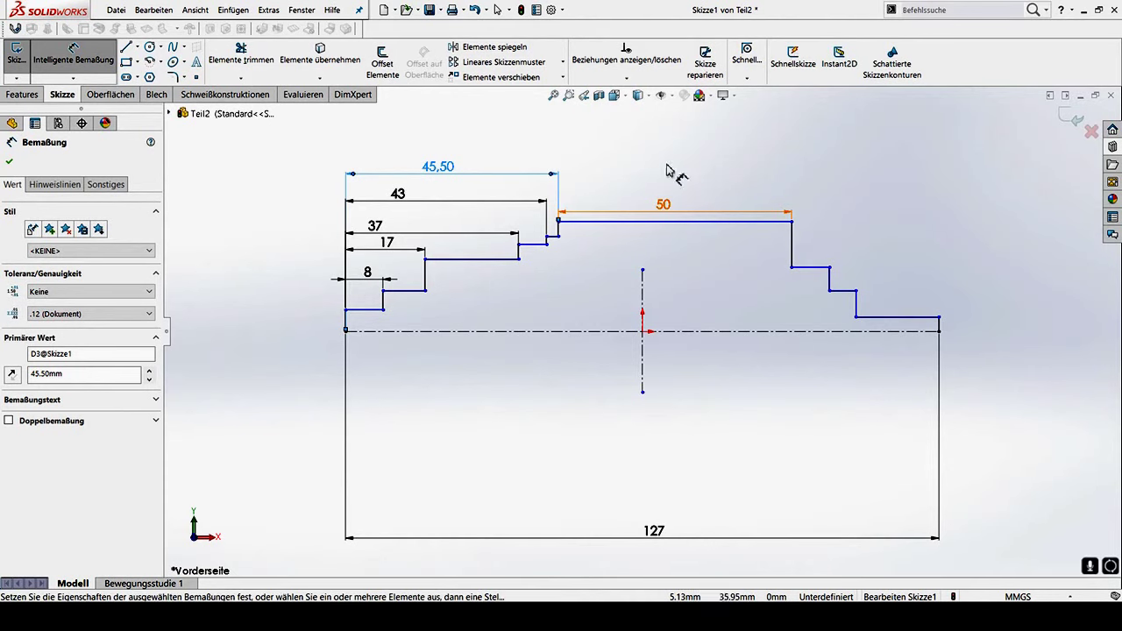
pyautogui.click(671, 174)
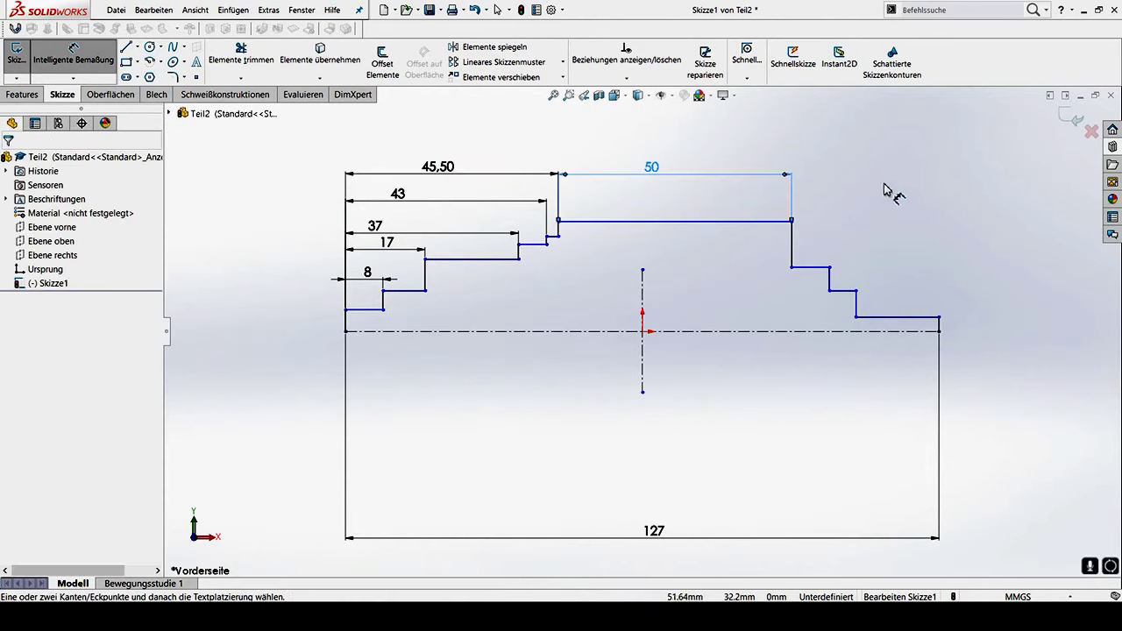
pyautogui.click(383, 312)
# Dimension the first two step heights from the centreline, the second at 18 mm
pyautogui.click(391, 332)
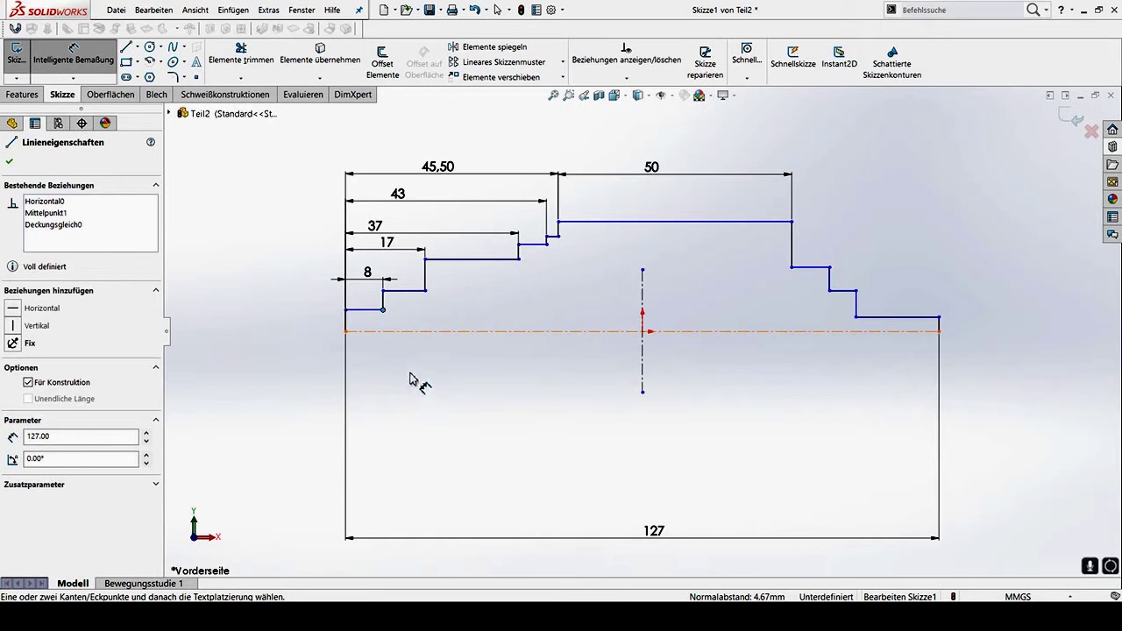
pyautogui.click(383, 309)
pyautogui.click(408, 329)
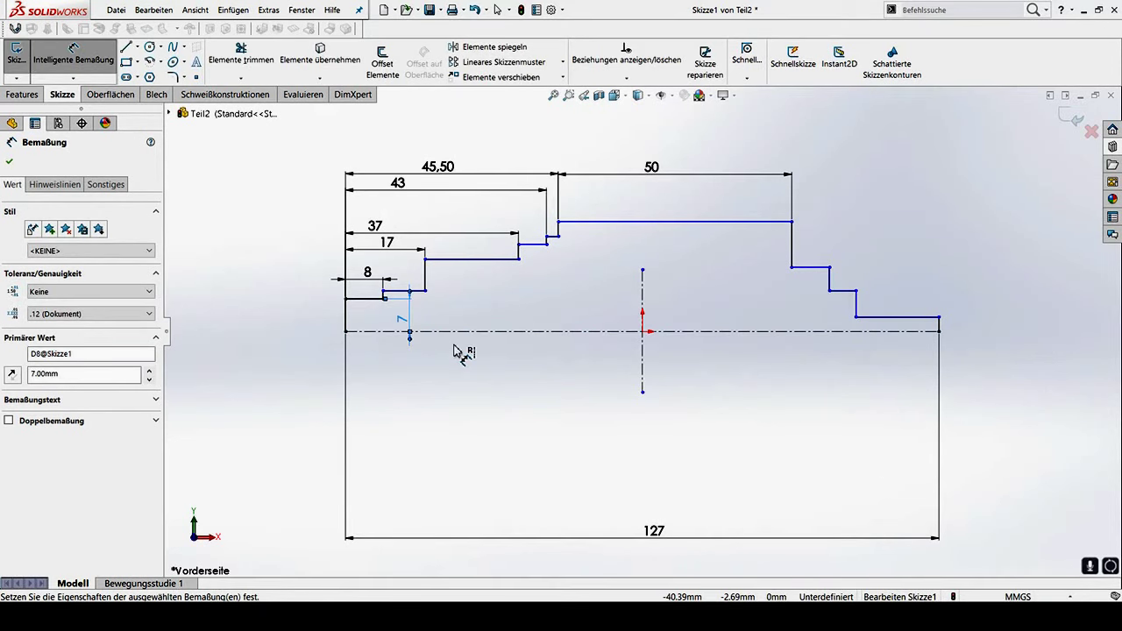
pyautogui.click(426, 292)
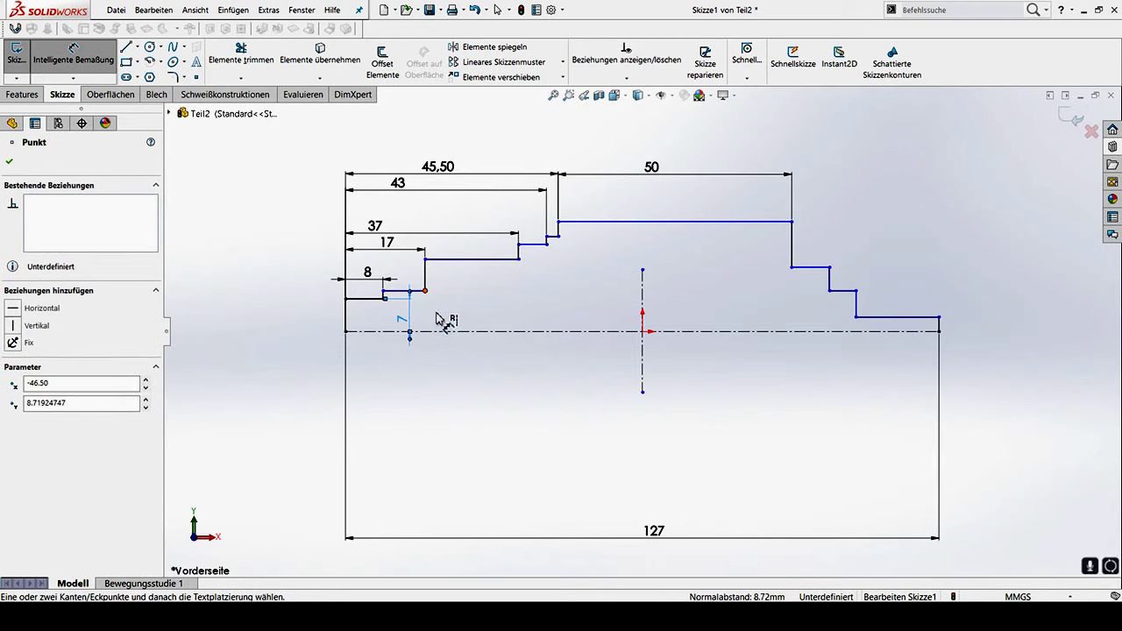
pyautogui.click(438, 318)
pyautogui.click(440, 316)
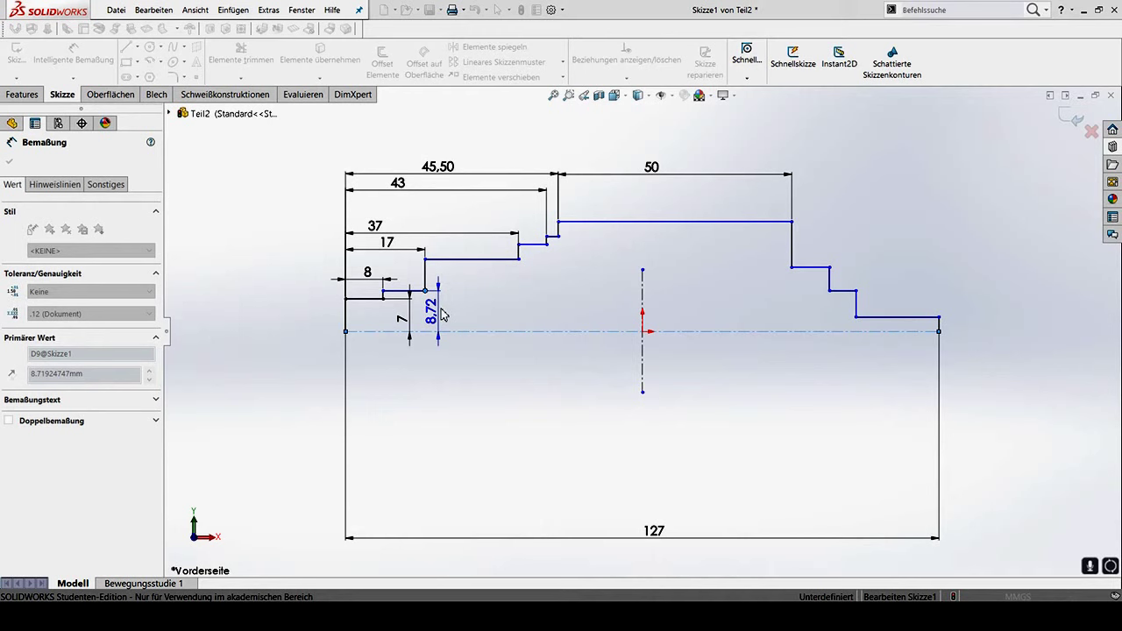
pyautogui.write('18')
pyautogui.press('Return')
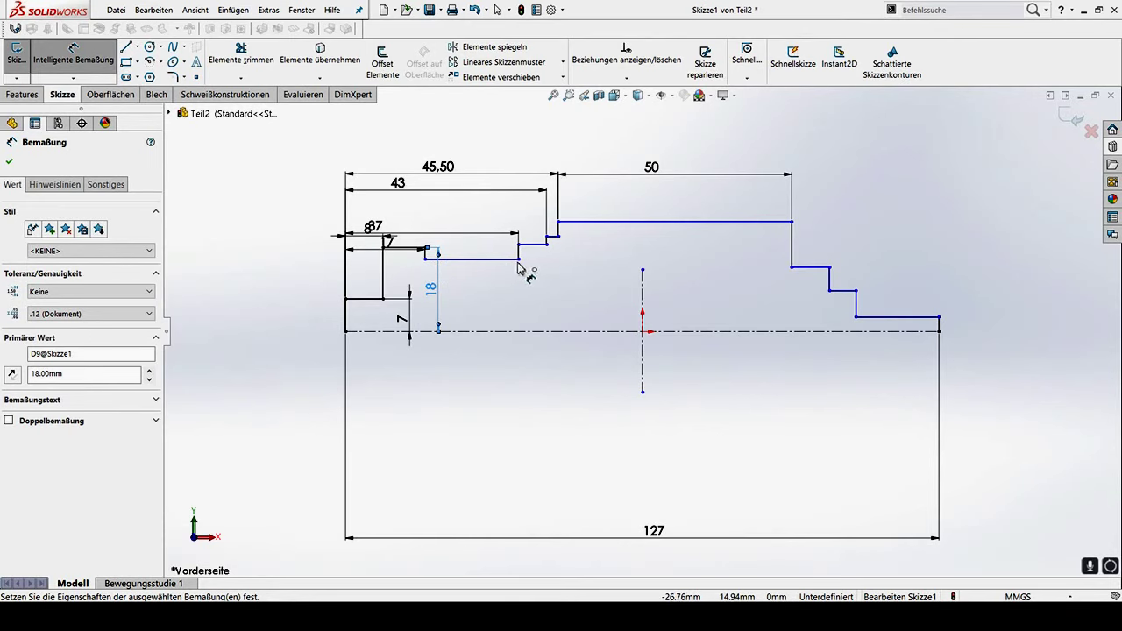
# Set the top line 18.50 mm above the centreline and change the 18 height to 9
pyautogui.click(609, 222)
pyautogui.click(619, 330)
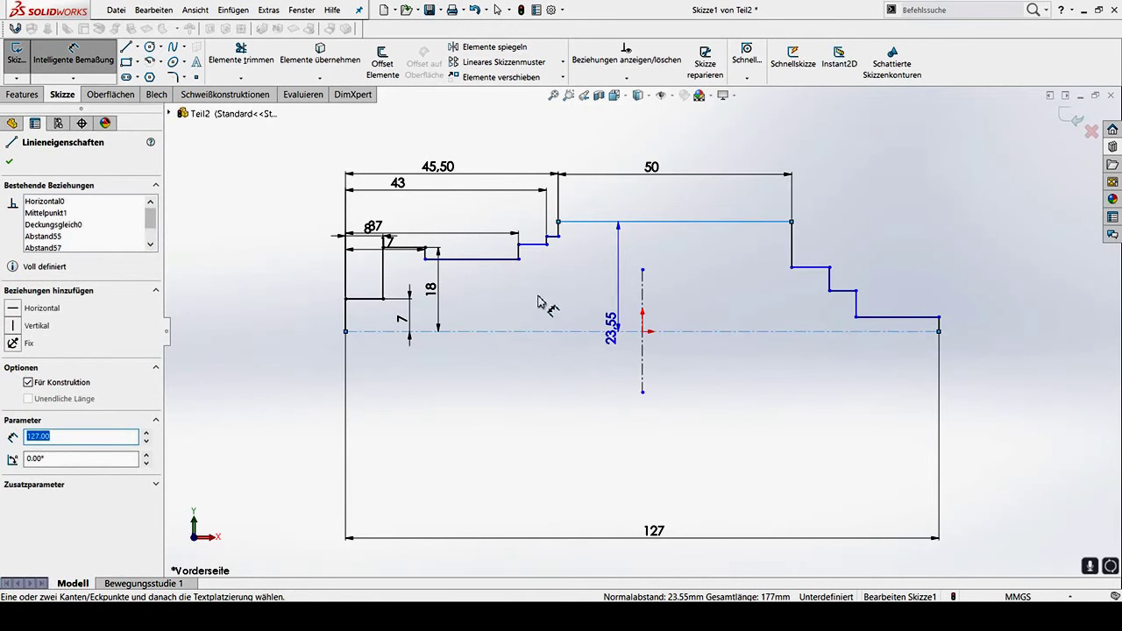
pyautogui.click(638, 306)
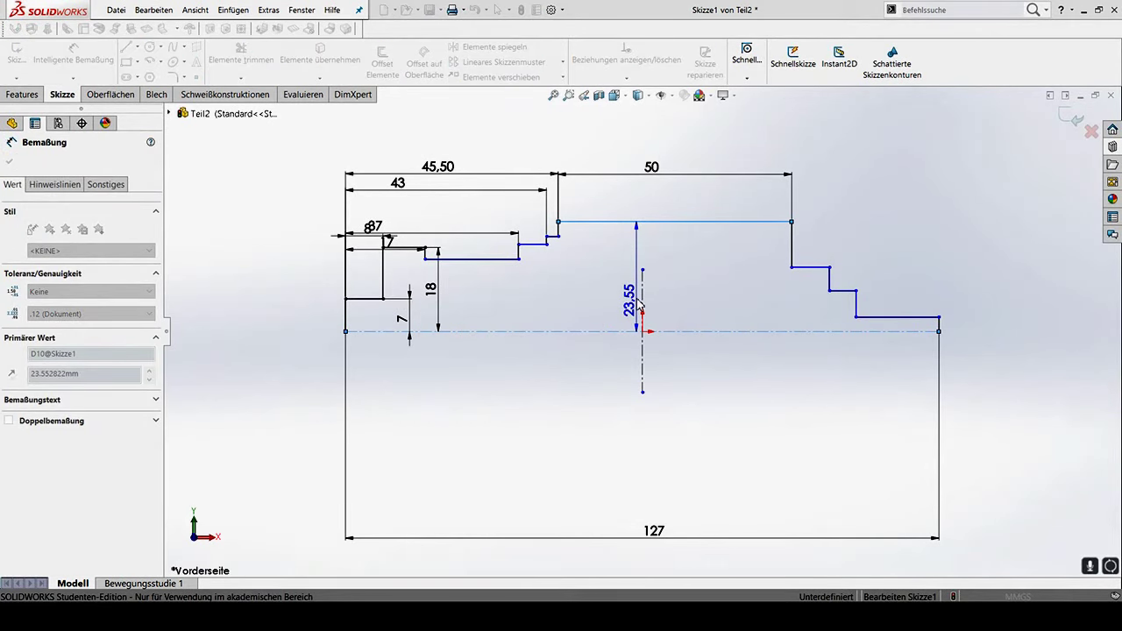
pyautogui.press('Return')
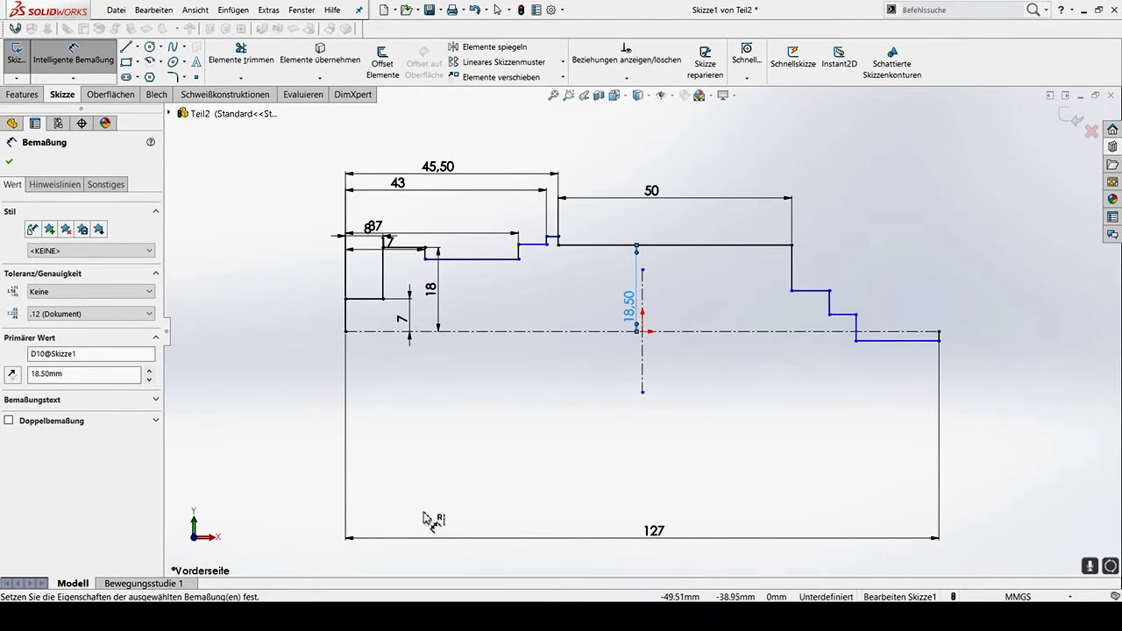
pyautogui.click(440, 298)
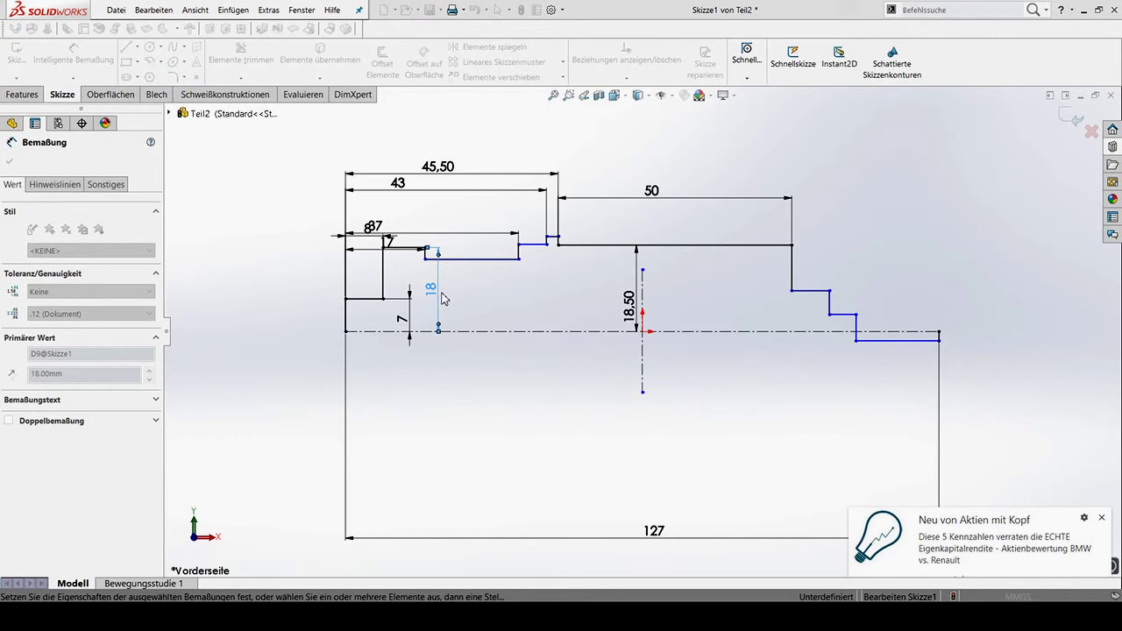
pyautogui.write('9')
pyautogui.press('Return')
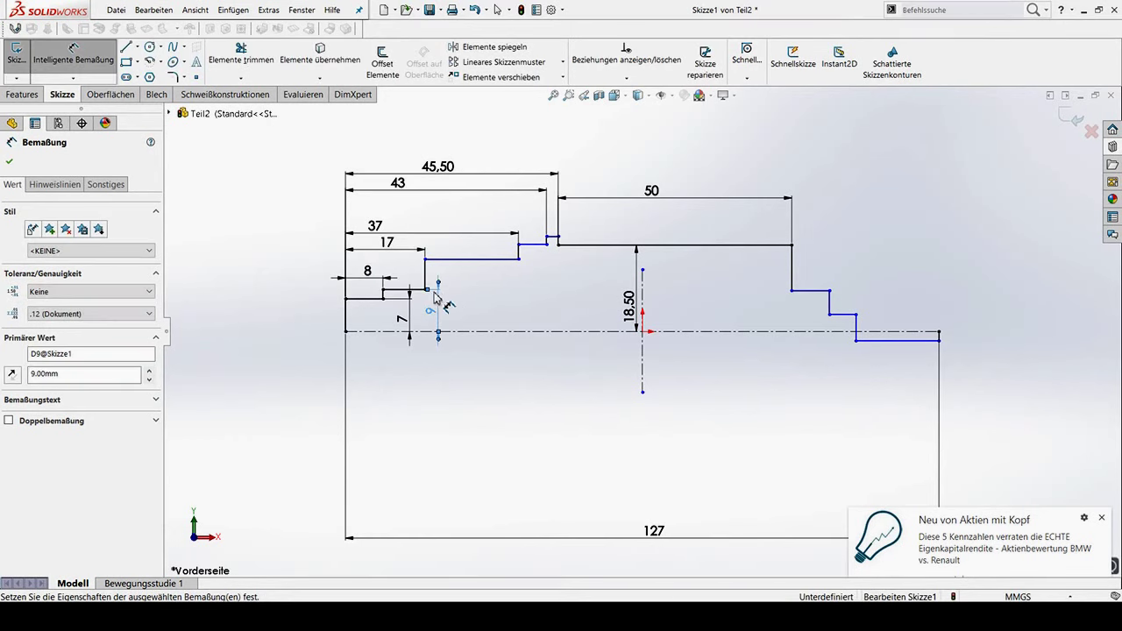
pyautogui.click(543, 288)
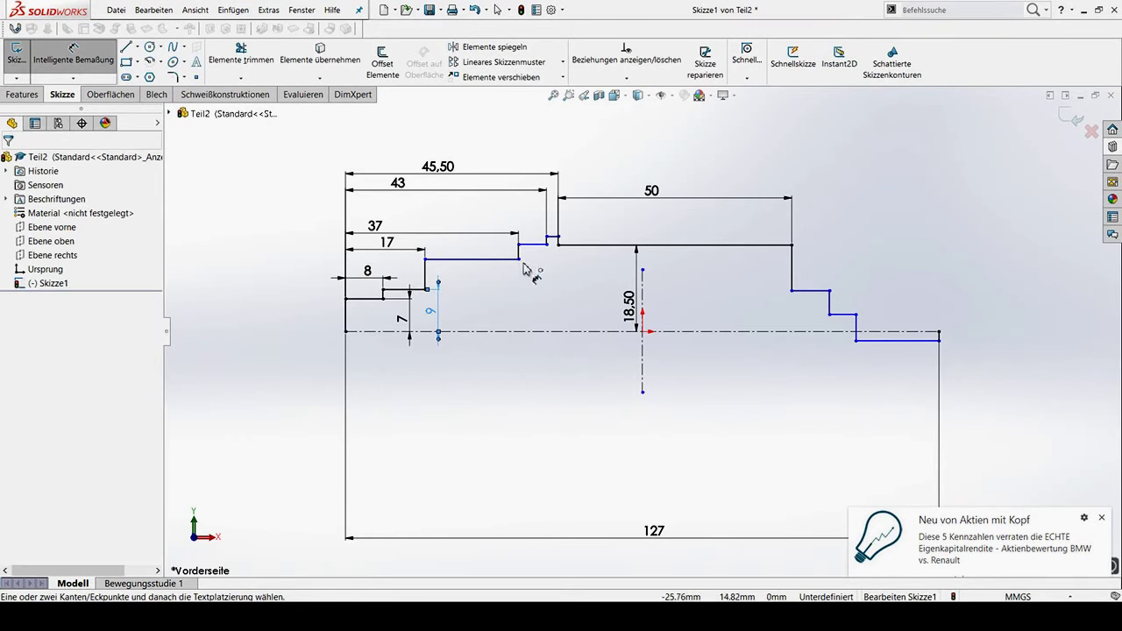
# Dimension the left-side step heights from the centreline: 10, 11.50 and 12 mm
pyautogui.click(520, 260)
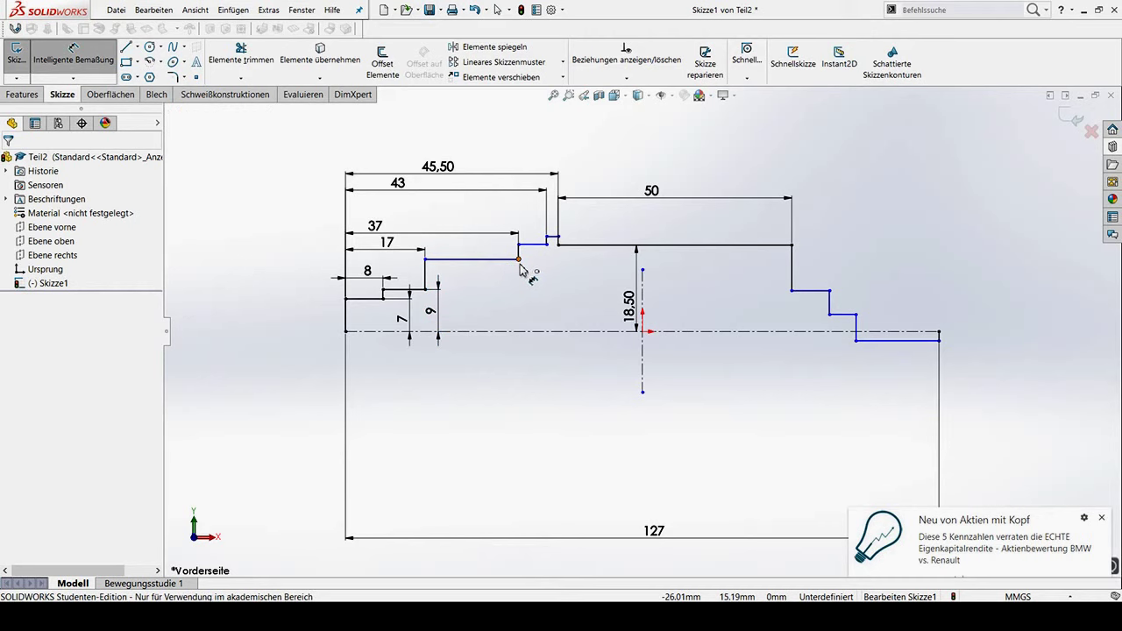
pyautogui.click(521, 332)
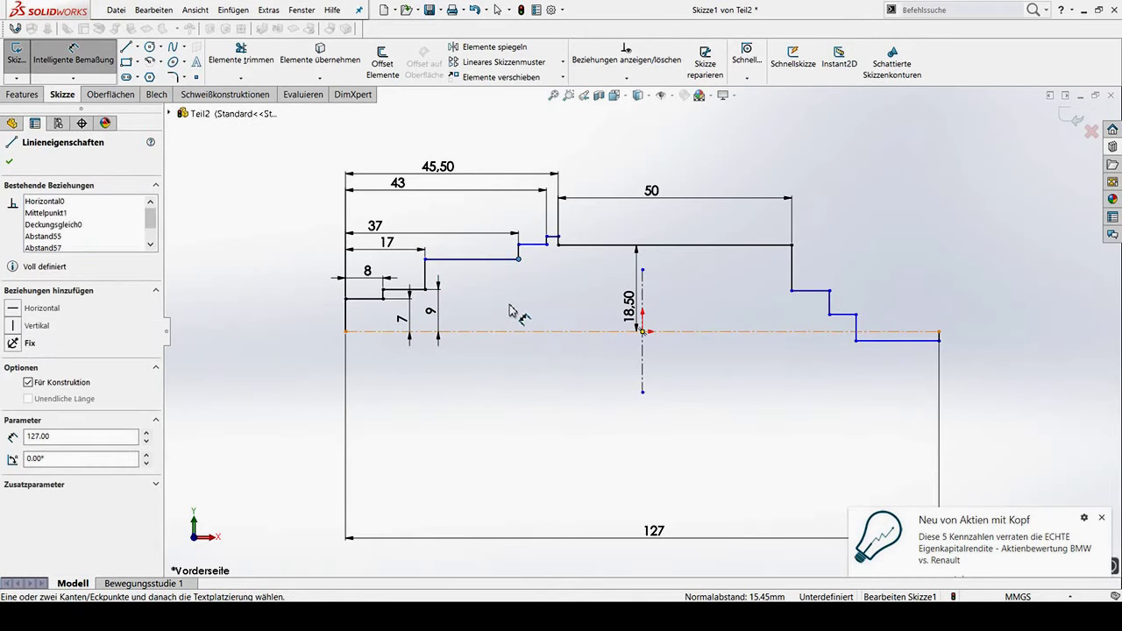
pyautogui.click(517, 310)
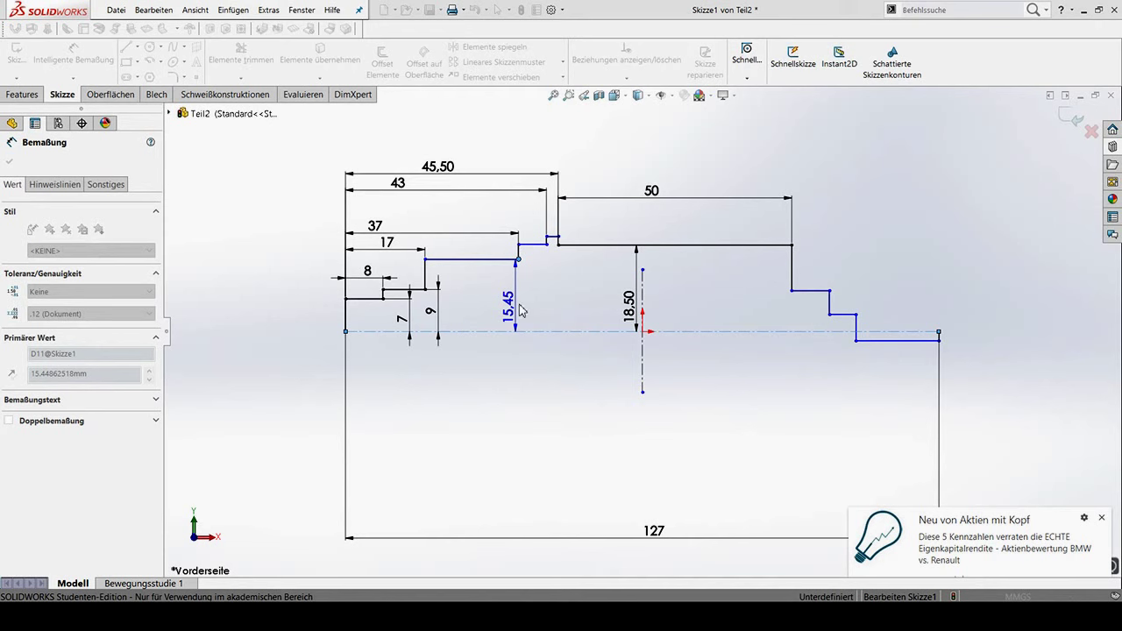
pyautogui.write('10')
pyautogui.press('Return')
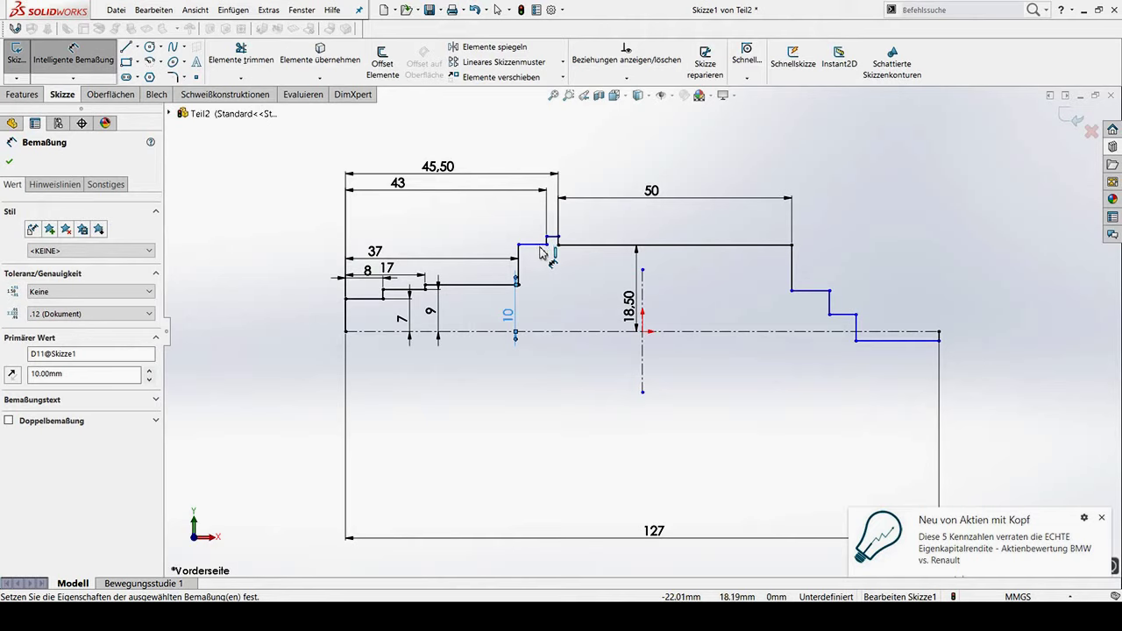
pyautogui.click(546, 244)
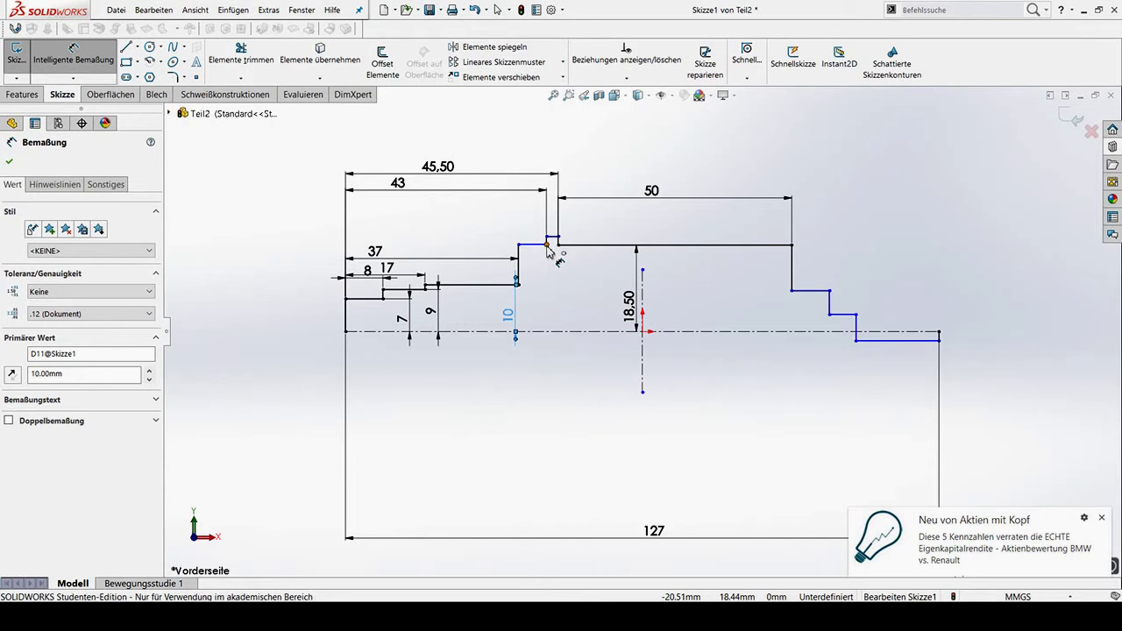
pyautogui.click(552, 331)
pyautogui.click(558, 318)
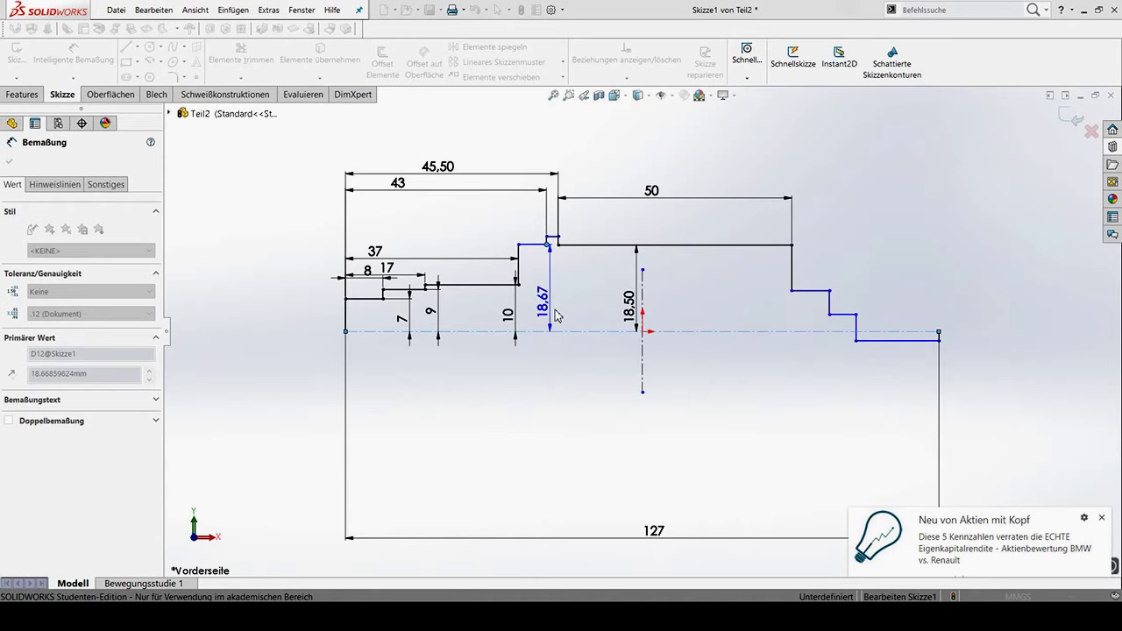
pyautogui.press('Return')
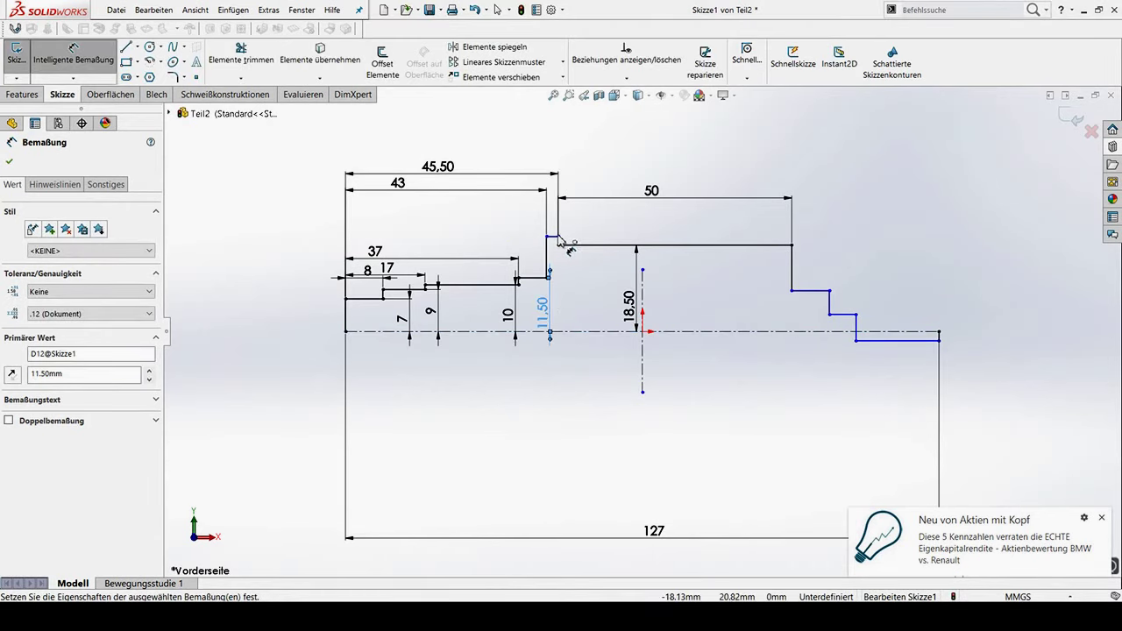
pyautogui.click(558, 237)
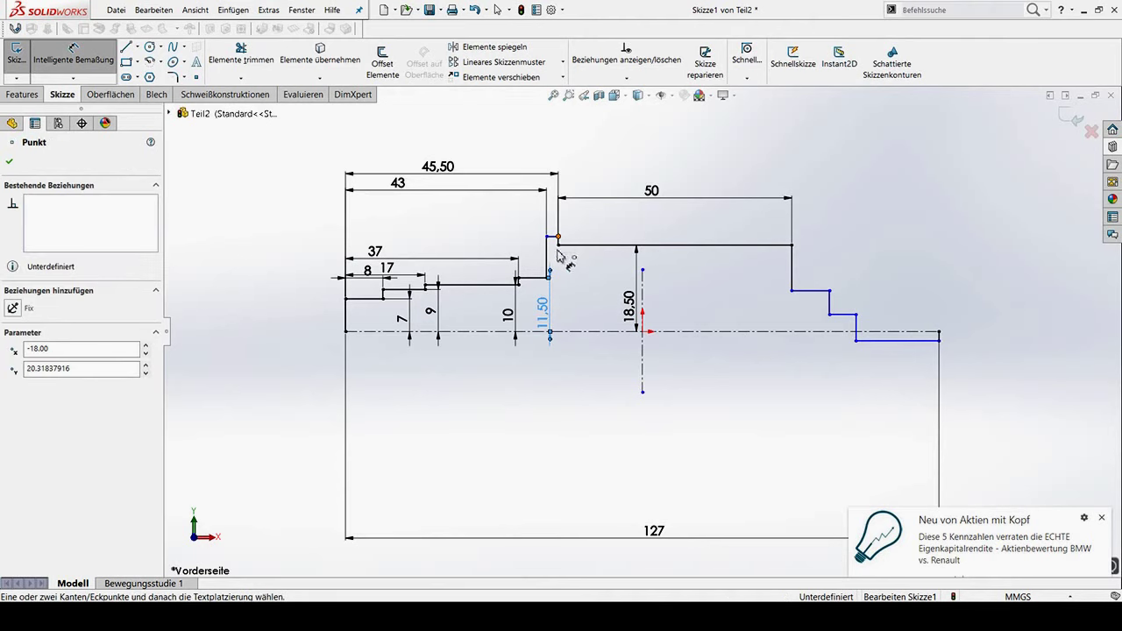
pyautogui.click(576, 305)
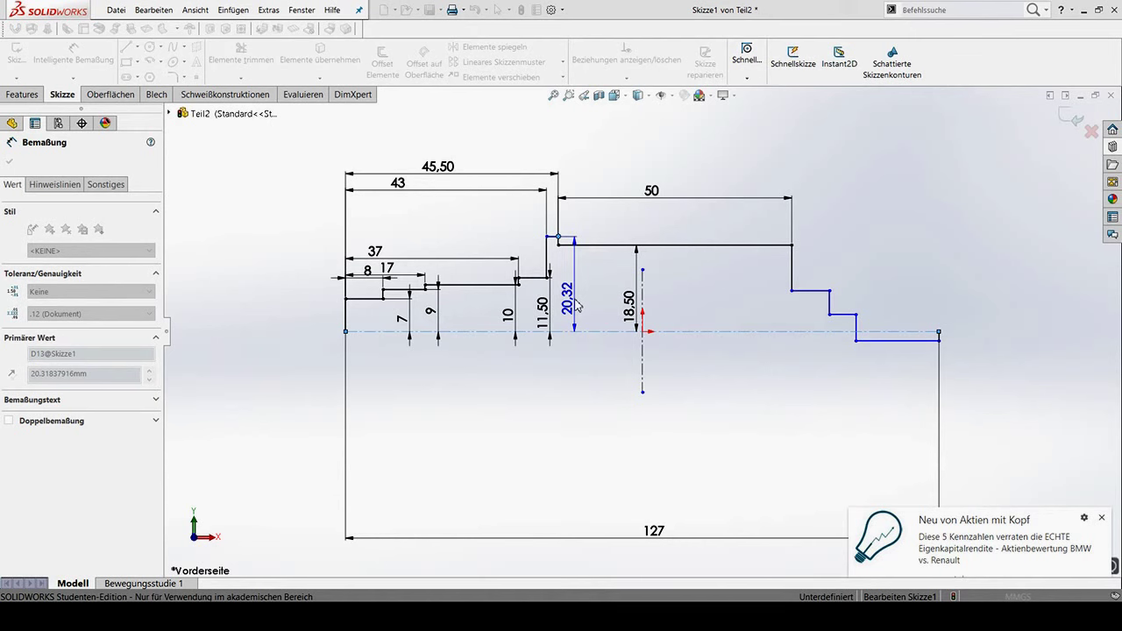
pyautogui.press('Return')
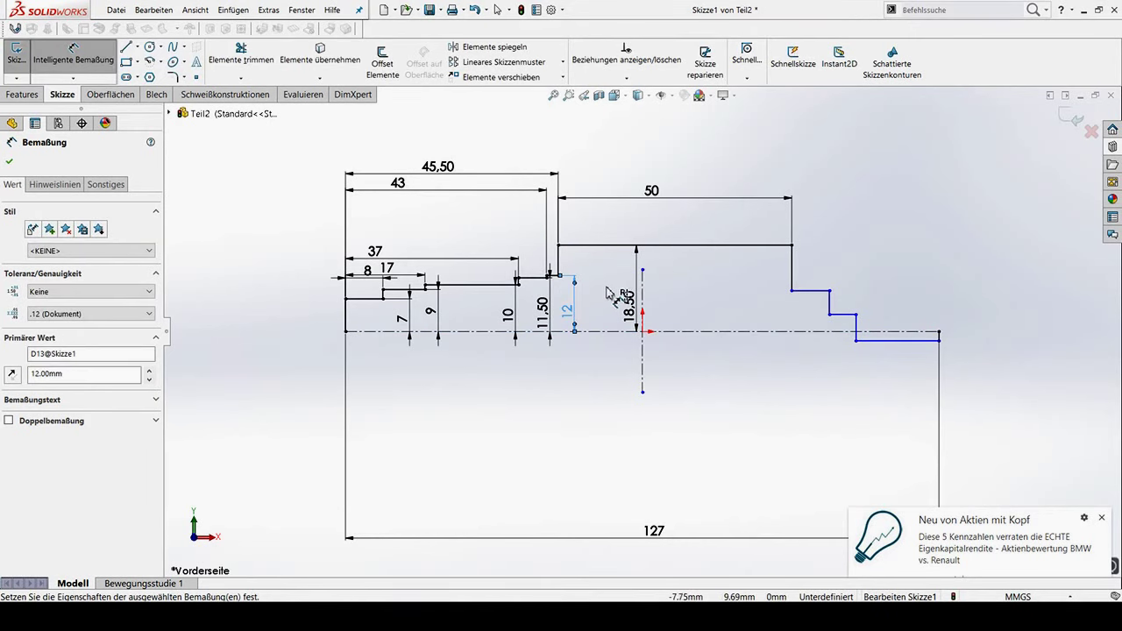
pyautogui.press('Escape')
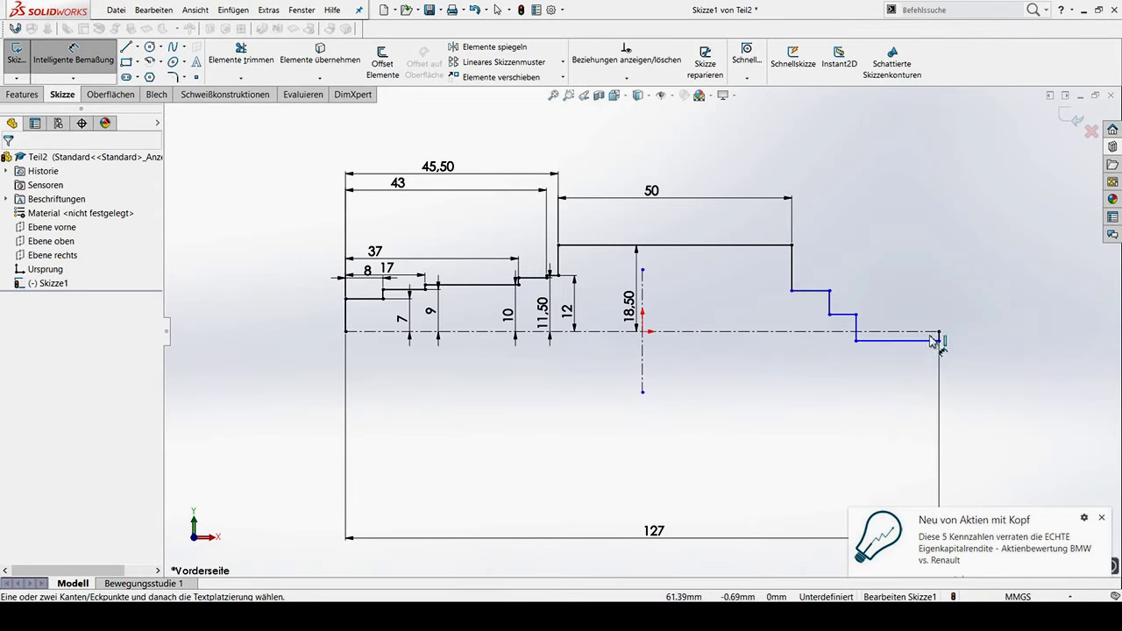
# Dimension the first two right-end step heights at 12 and 11.50 mm
pyautogui.click(791, 290)
pyautogui.click(795, 333)
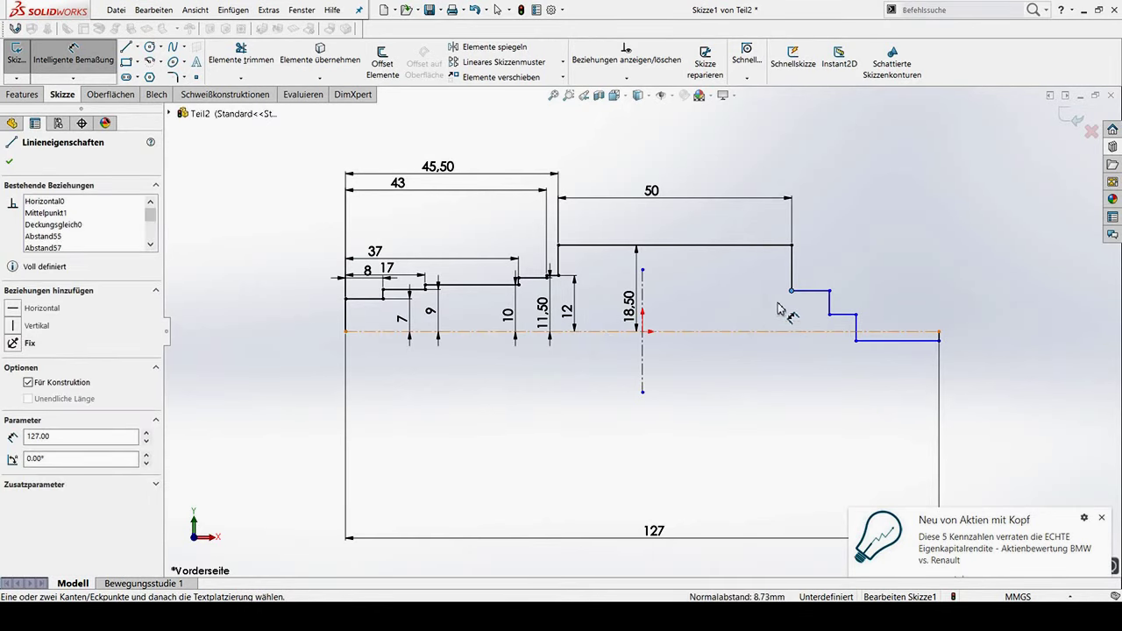
pyautogui.click(773, 323)
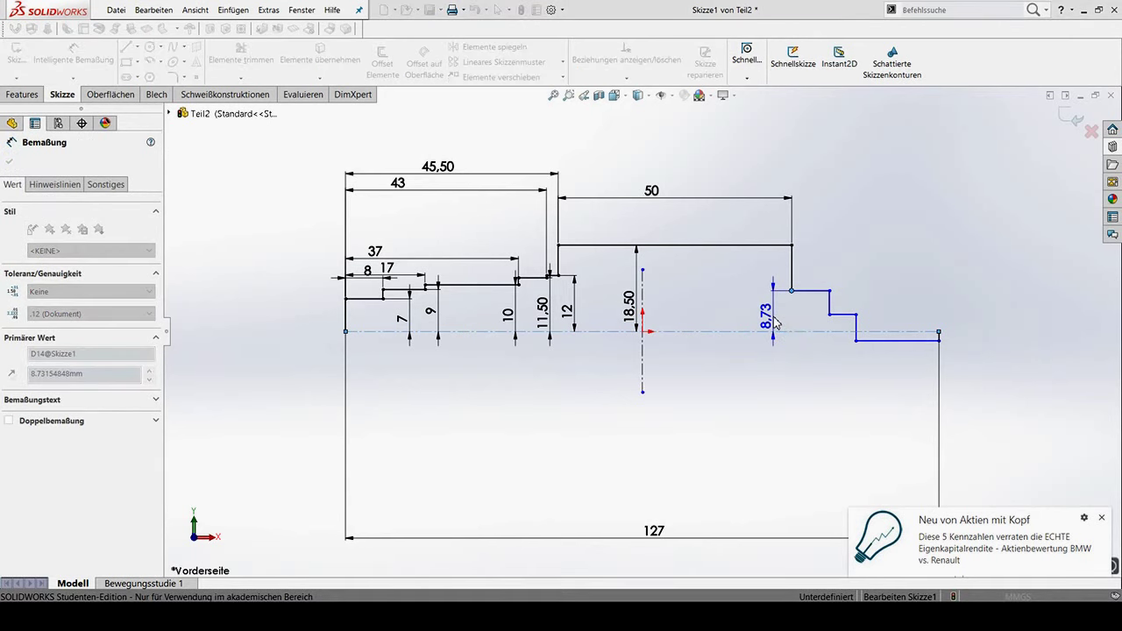
pyautogui.write('12')
pyautogui.press('Return')
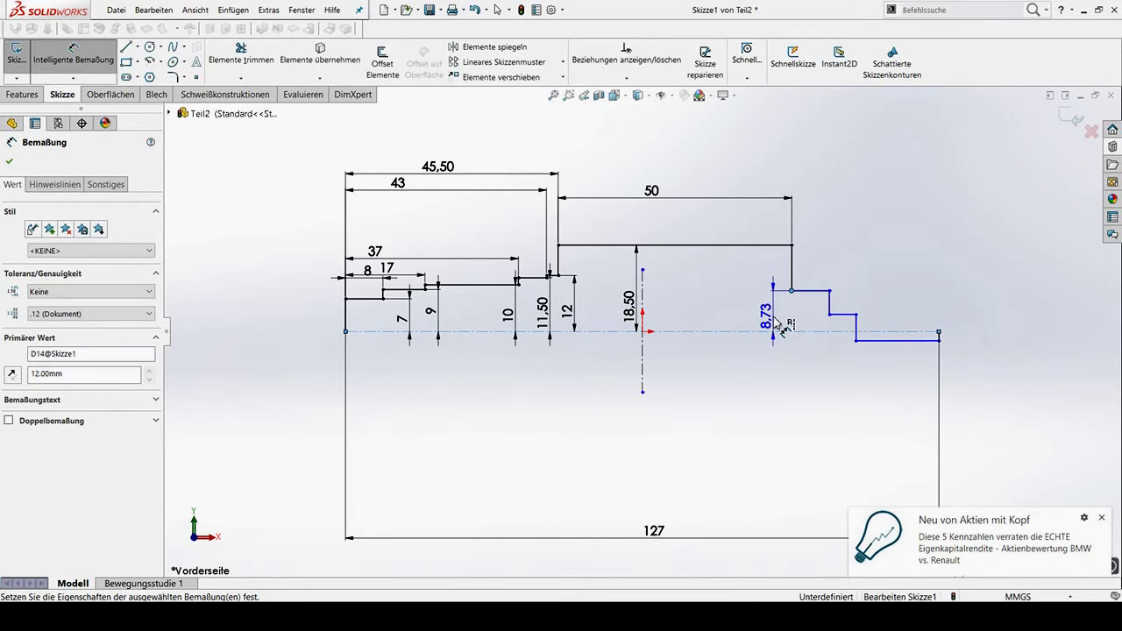
pyautogui.click(830, 299)
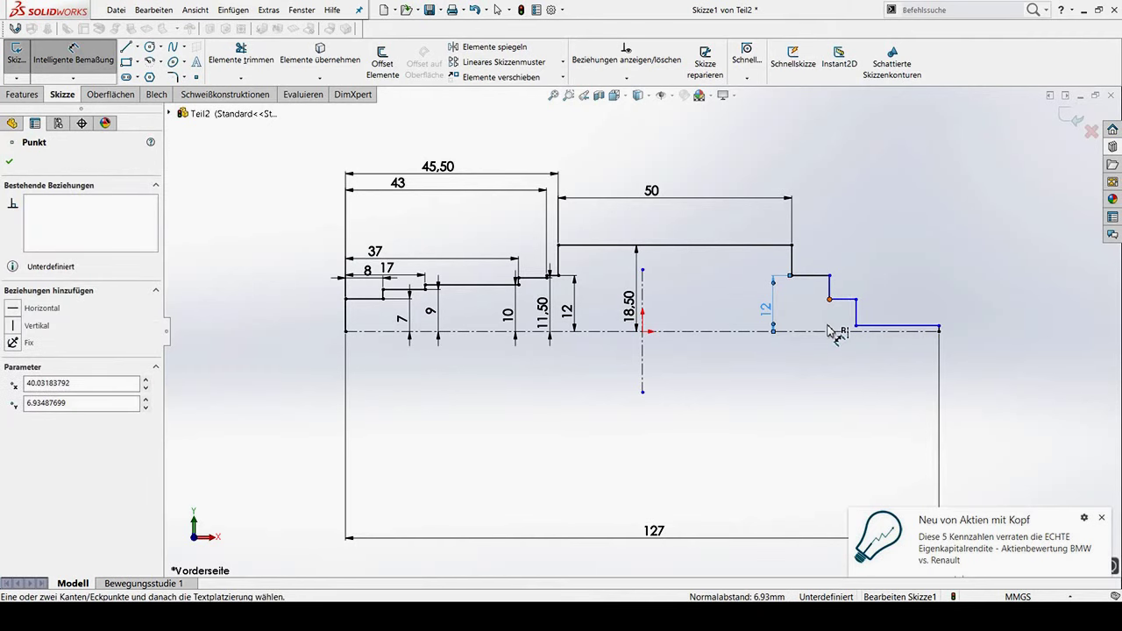
pyautogui.click(819, 332)
pyautogui.click(808, 320)
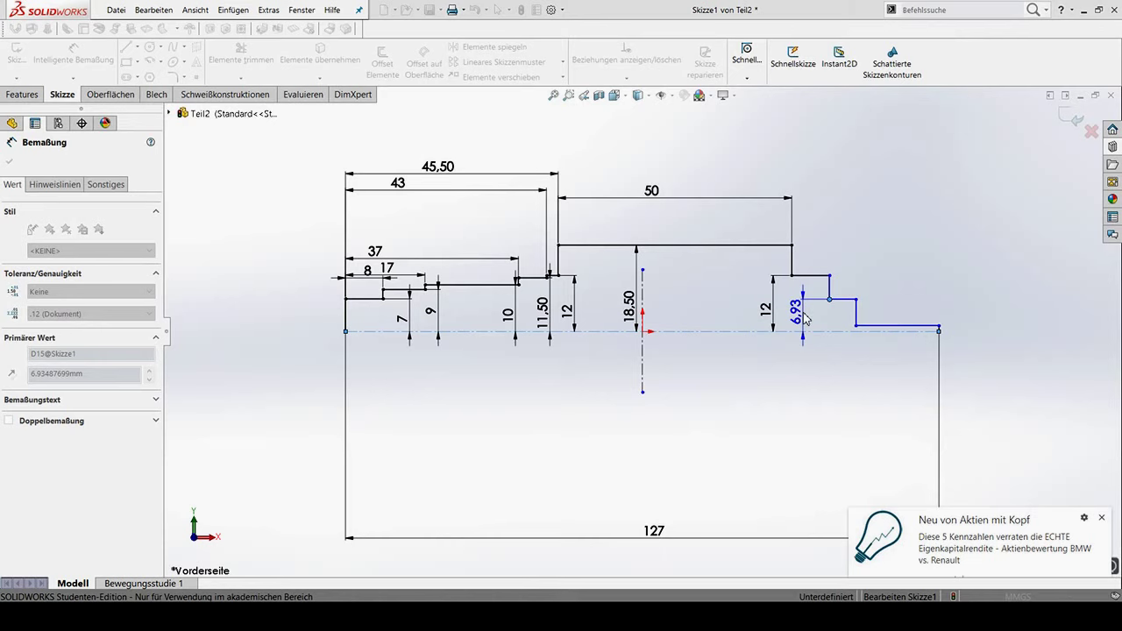
pyautogui.write('11.50mm')
pyautogui.press('Return')
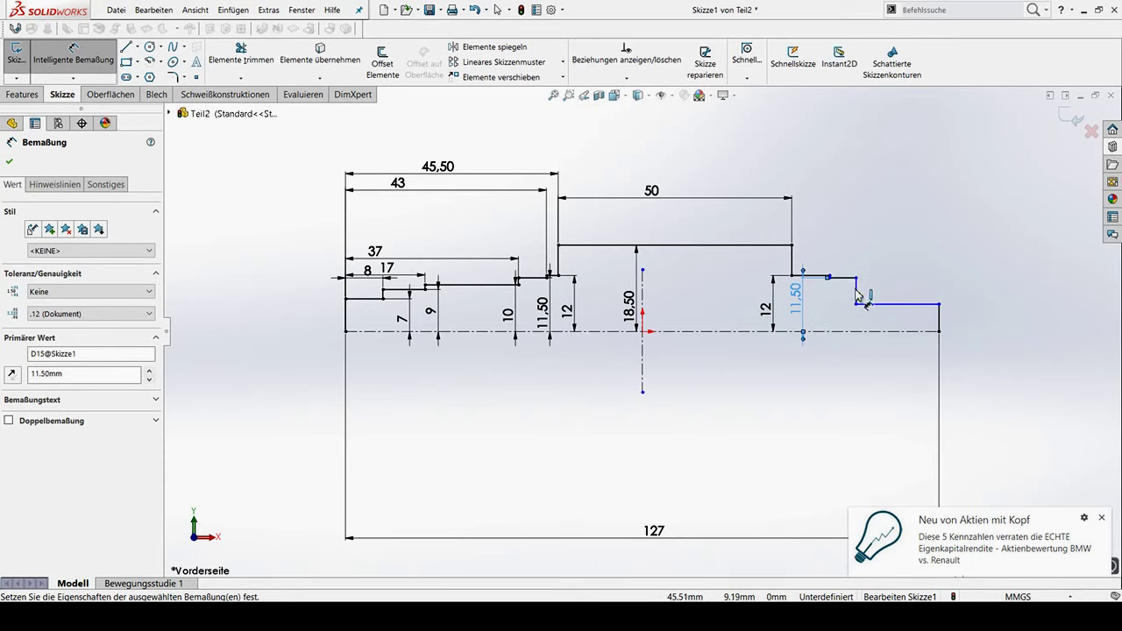
# Dimension the last right-end step height, correcting it from 19 to 10 mm
pyautogui.click(855, 304)
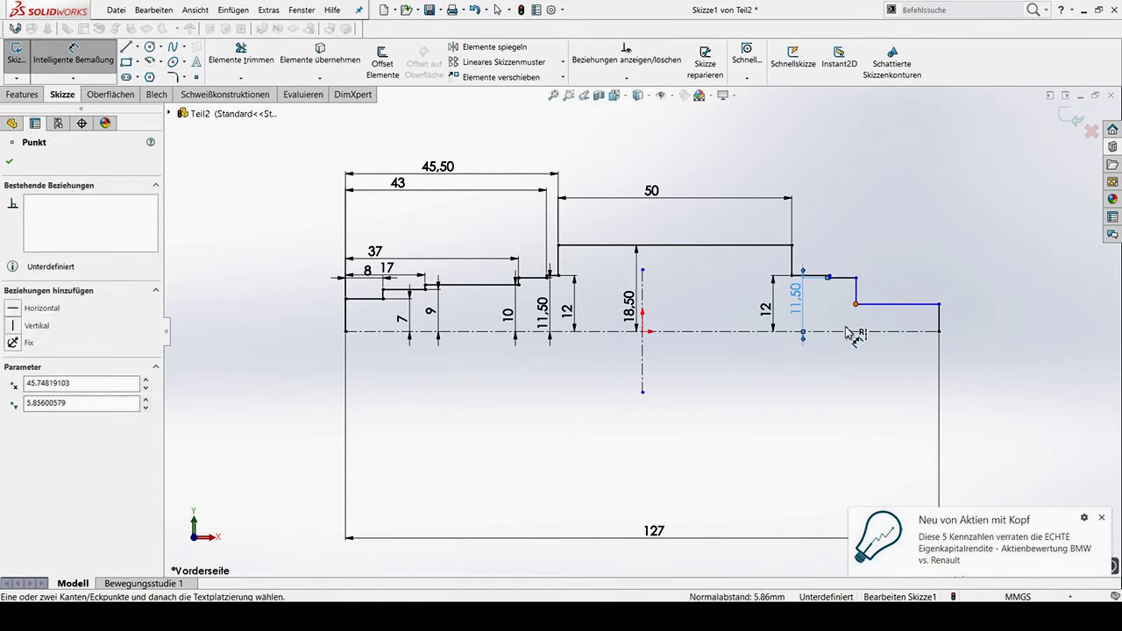
pyautogui.click(840, 331)
pyautogui.click(843, 325)
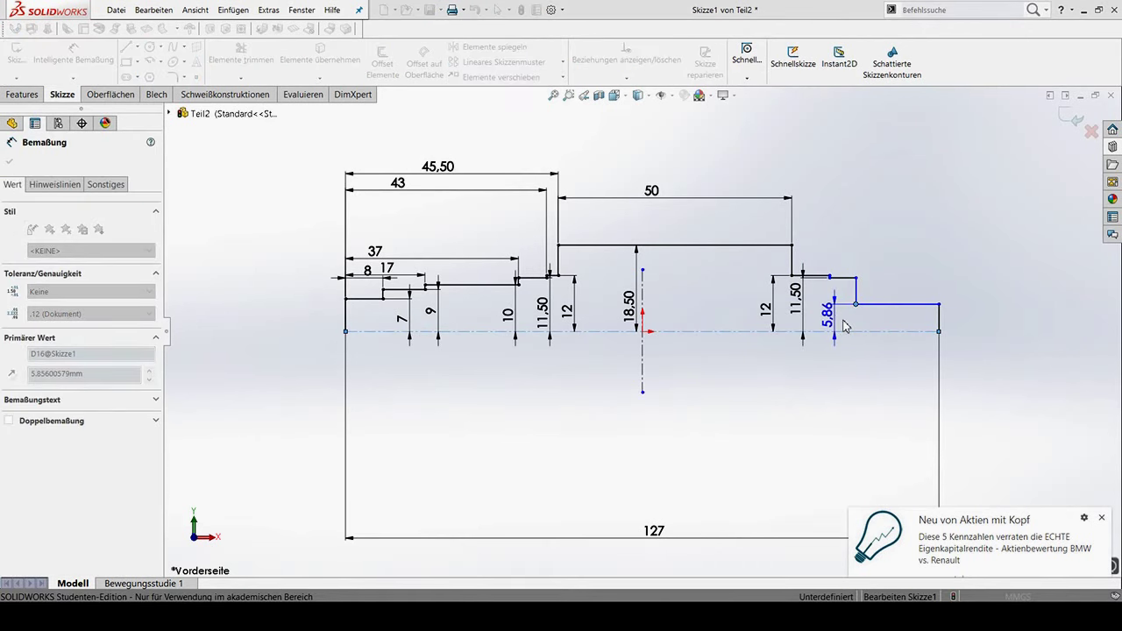
pyautogui.write('19')
pyautogui.press('Return')
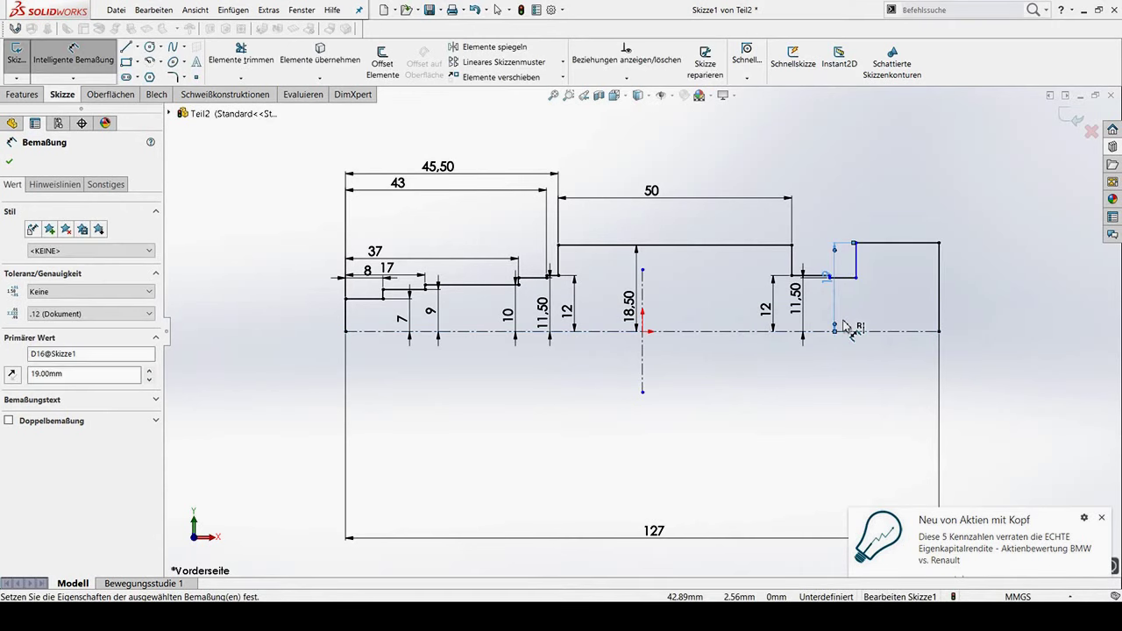
pyautogui.click(829, 278)
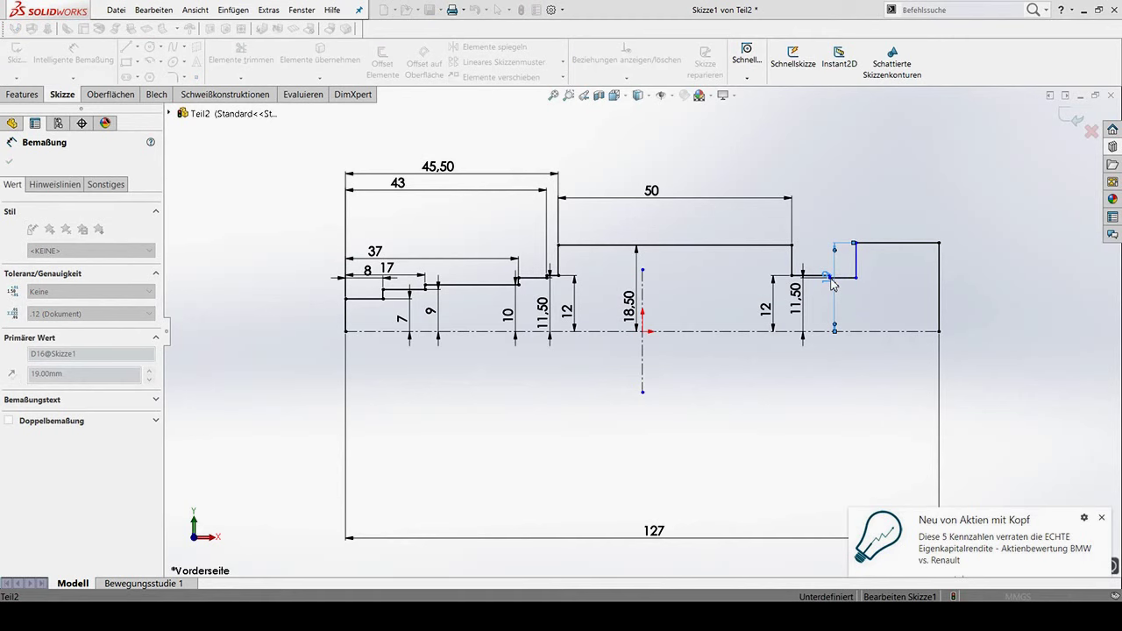
pyautogui.write('9.5')
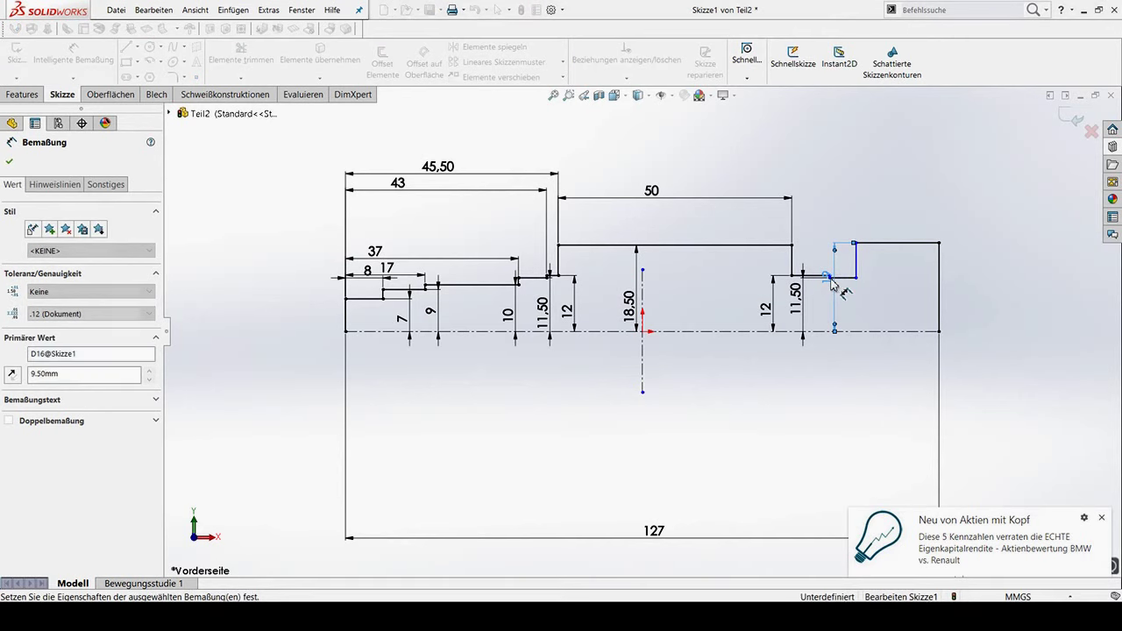
pyautogui.press('Return')
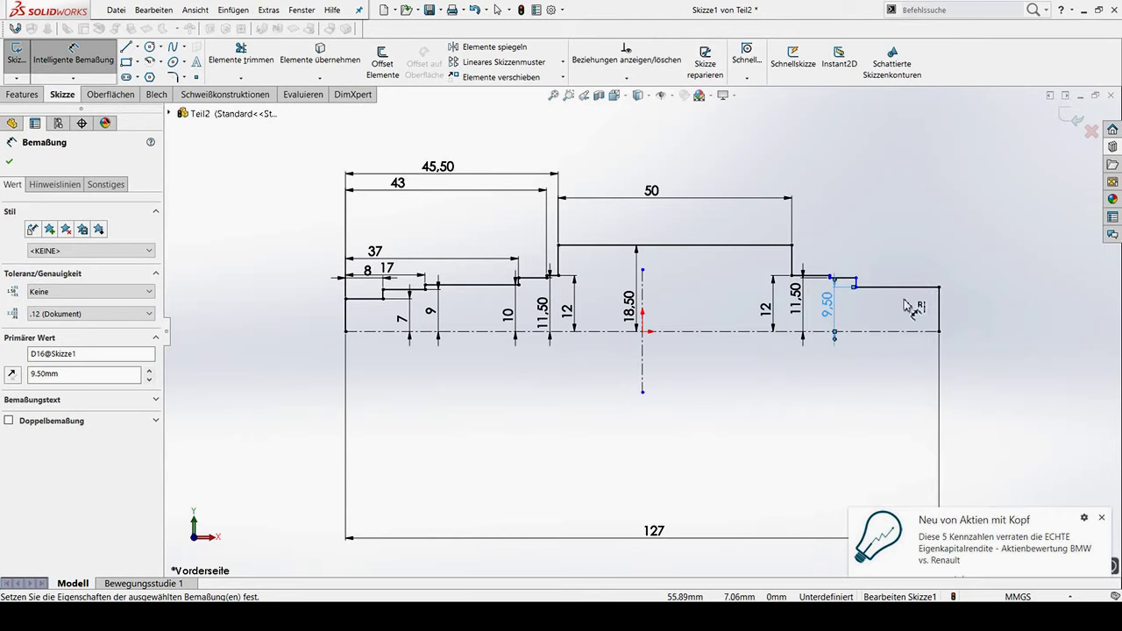
pyautogui.doubleClick(830, 309)
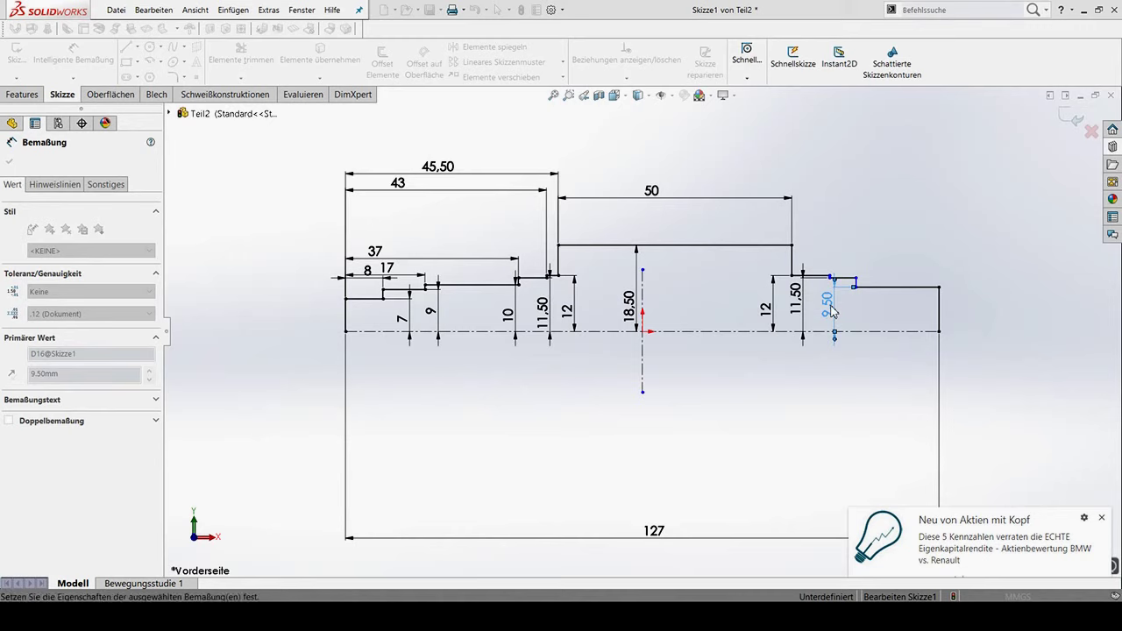
pyautogui.press('Return')
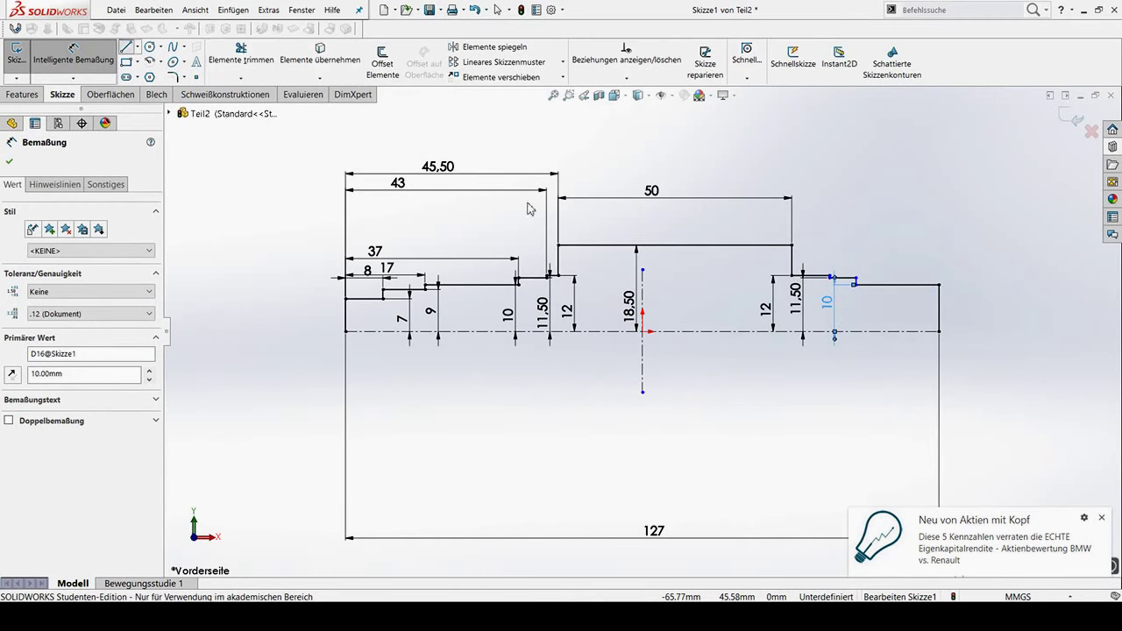
# Draw the short groove outline lines into the right-hand 10 mm step
pyautogui.click(126, 47)
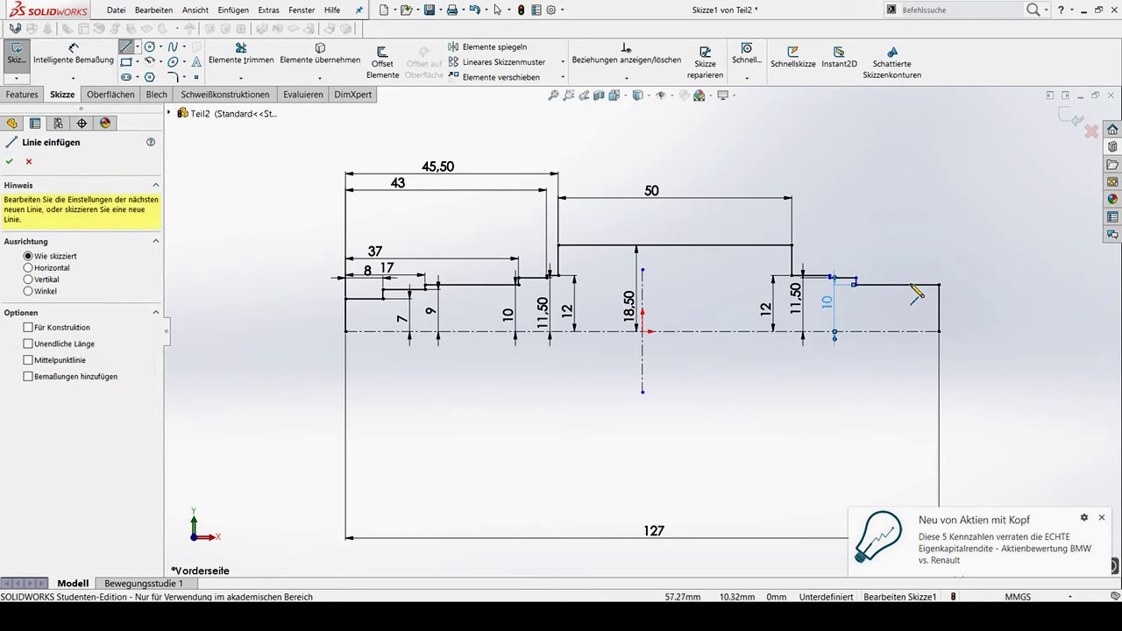
pyautogui.click(913, 285)
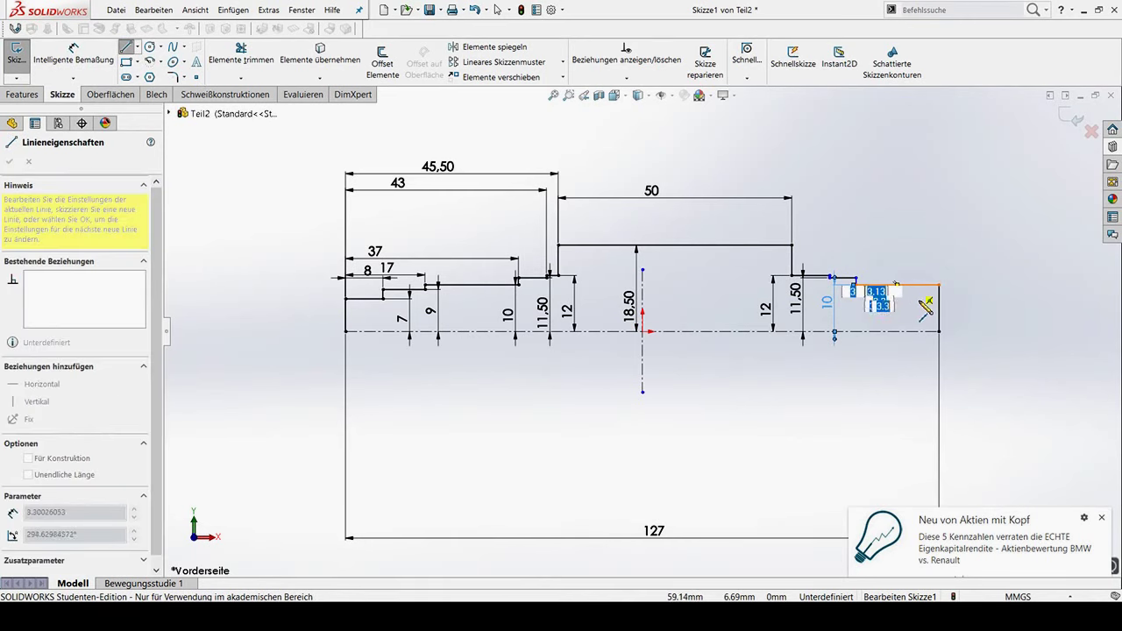
pyautogui.click(912, 299)
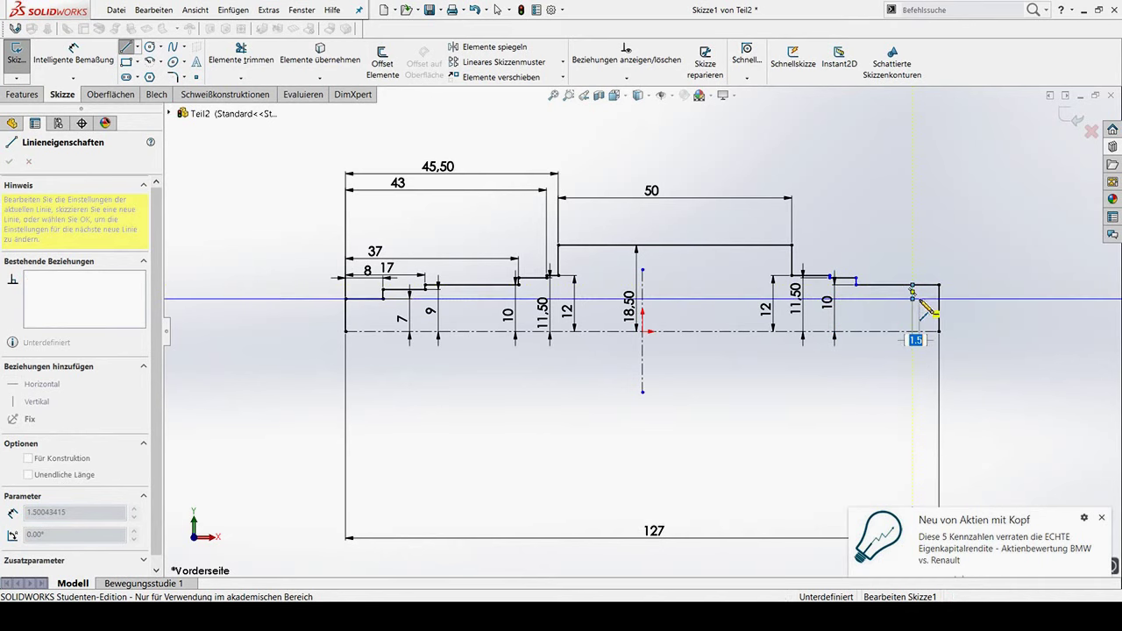
pyautogui.click(919, 299)
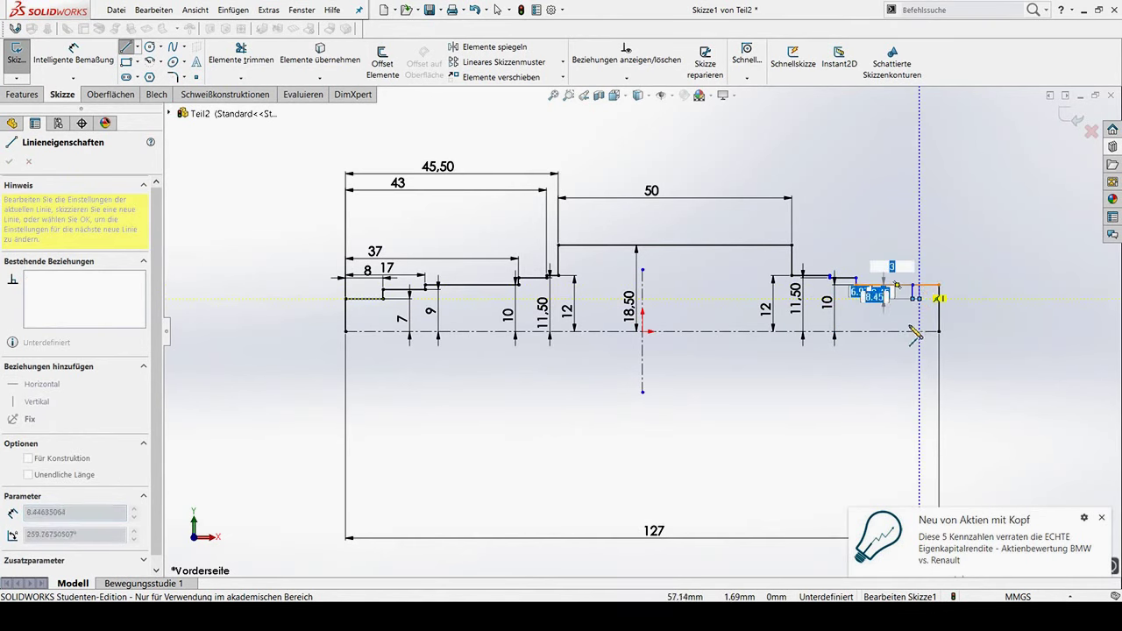
pyautogui.press('Escape')
pyautogui.press('Escape')
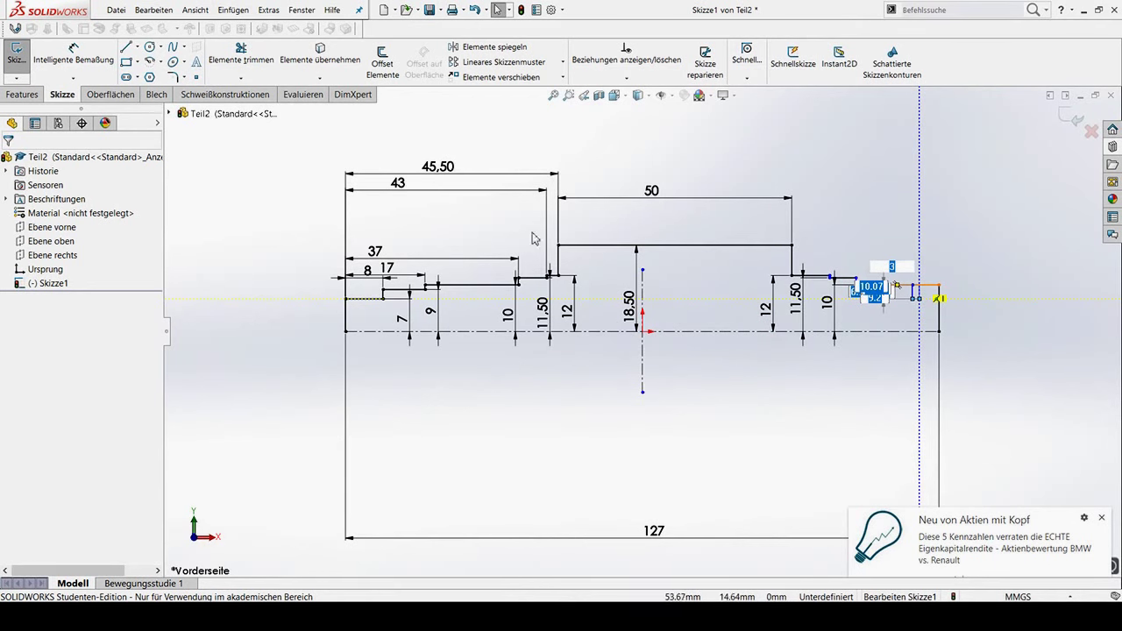
pyautogui.click(241, 53)
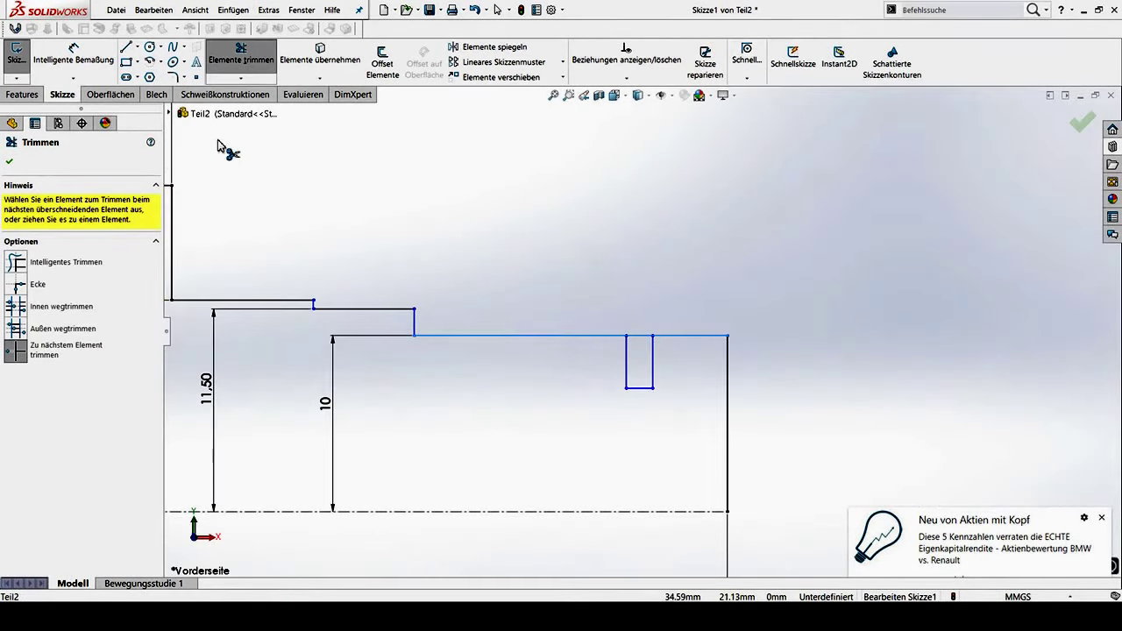
# Dimension the groove floor 9.50 mm above the centreline and its width 1.30 mm
pyautogui.click(76, 61)
pyautogui.click(625, 387)
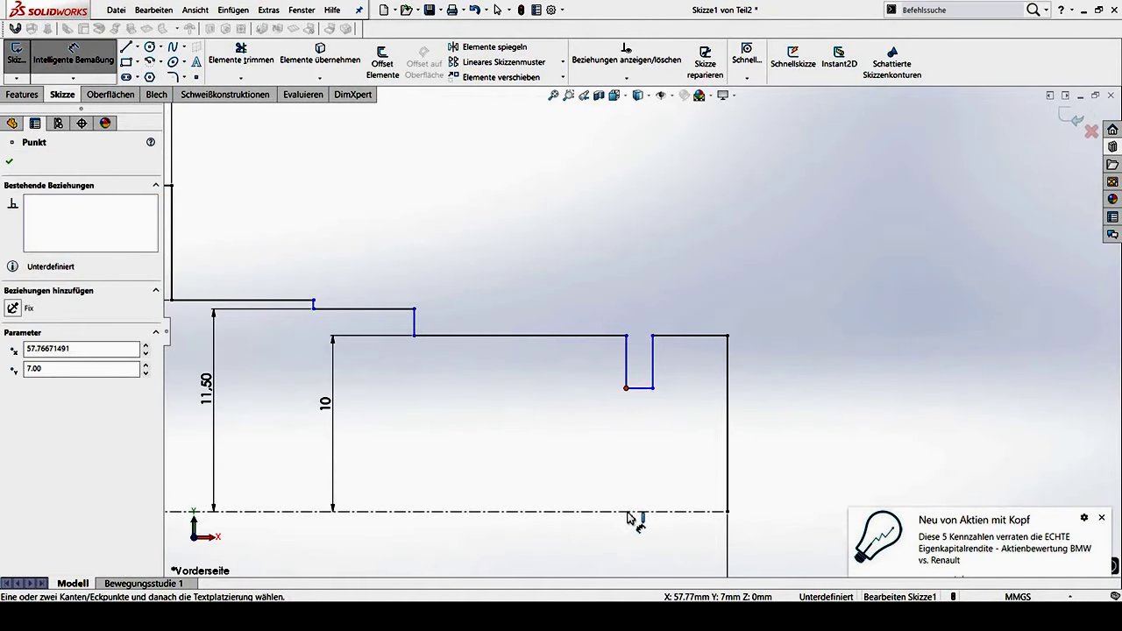
pyautogui.click(628, 514)
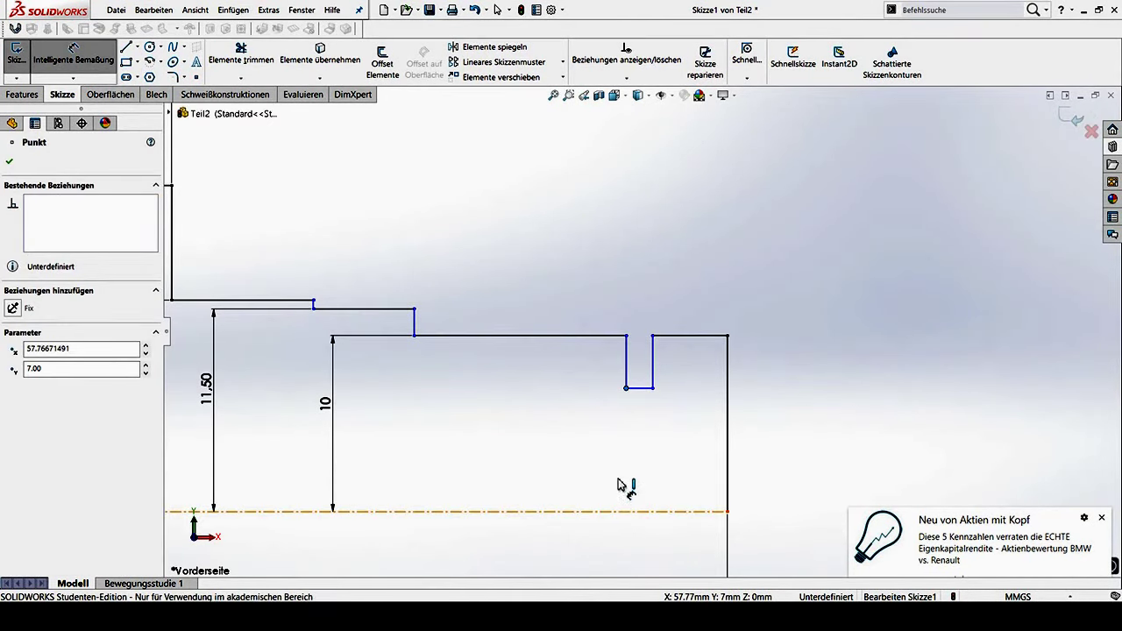
pyautogui.click(585, 447)
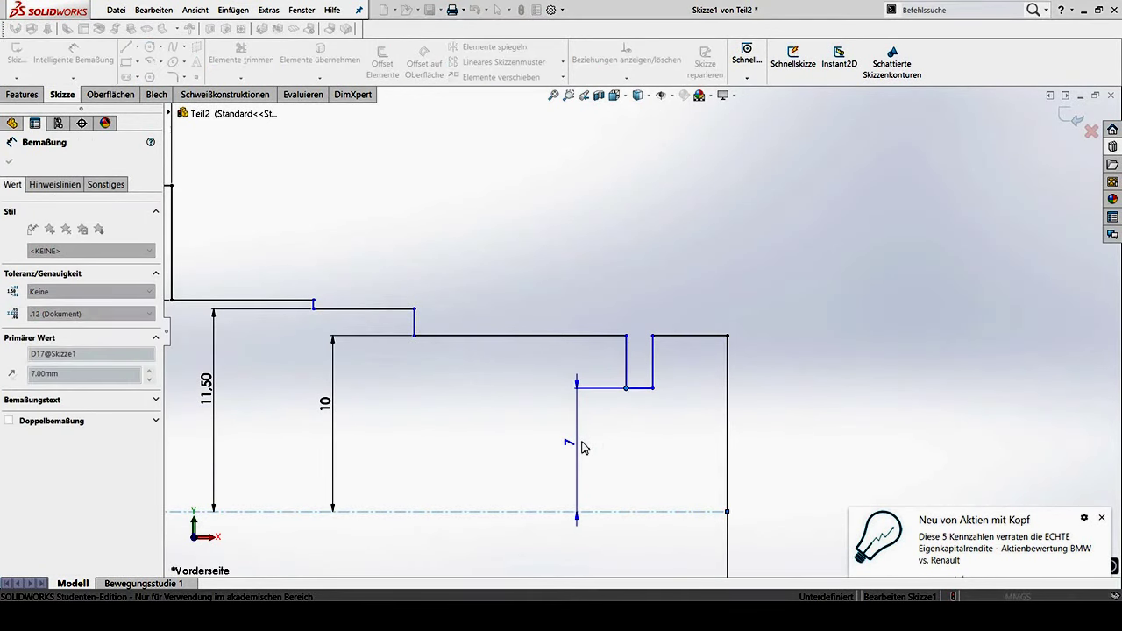
pyautogui.write('9.5')
pyautogui.press('Return')
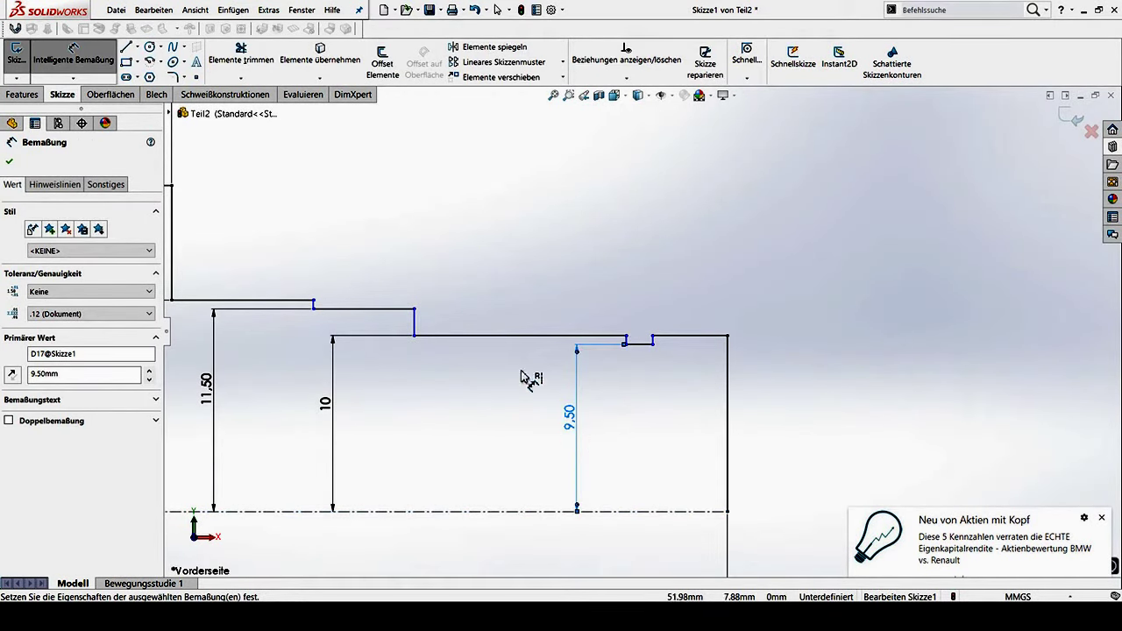
pyautogui.click(638, 344)
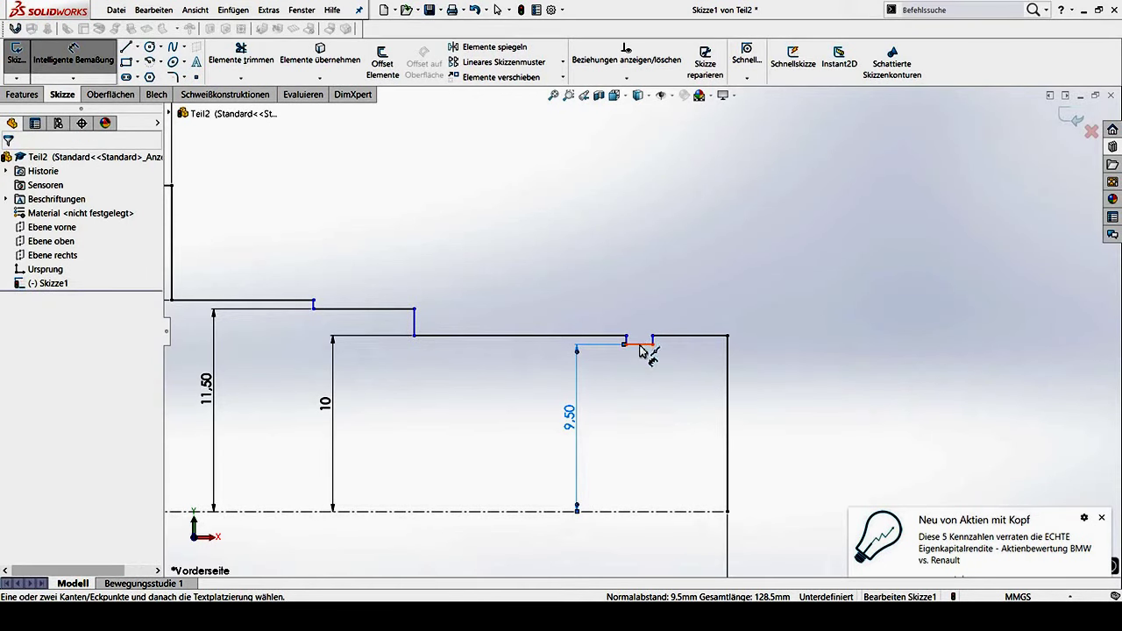
pyautogui.click(641, 373)
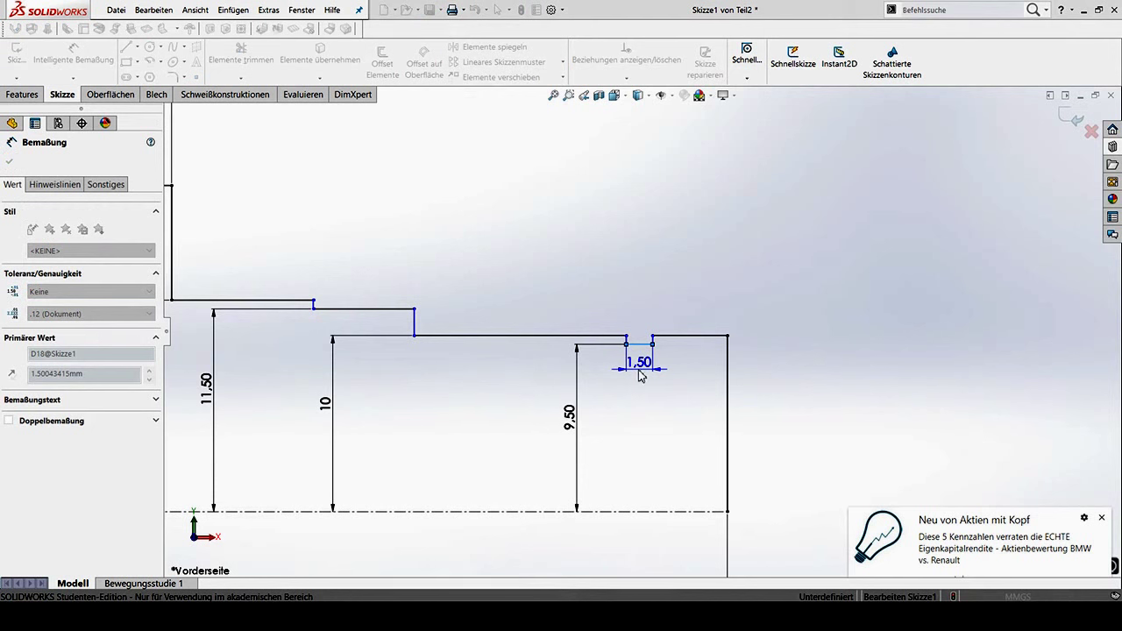
pyautogui.write('1.3')
pyautogui.press('Return')
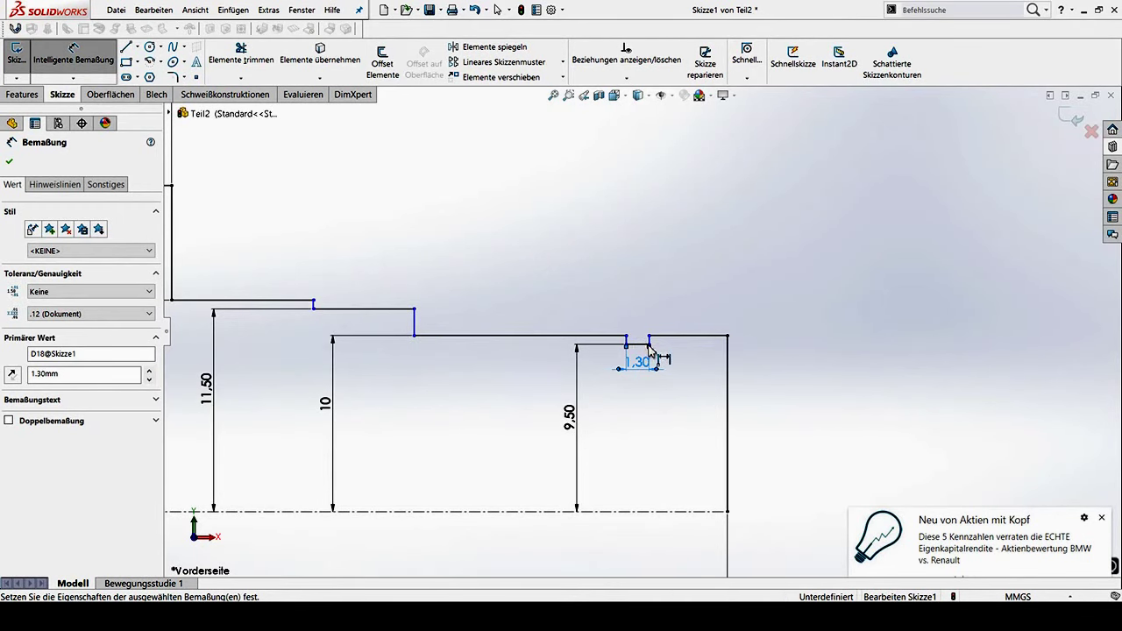
pyautogui.press('Escape')
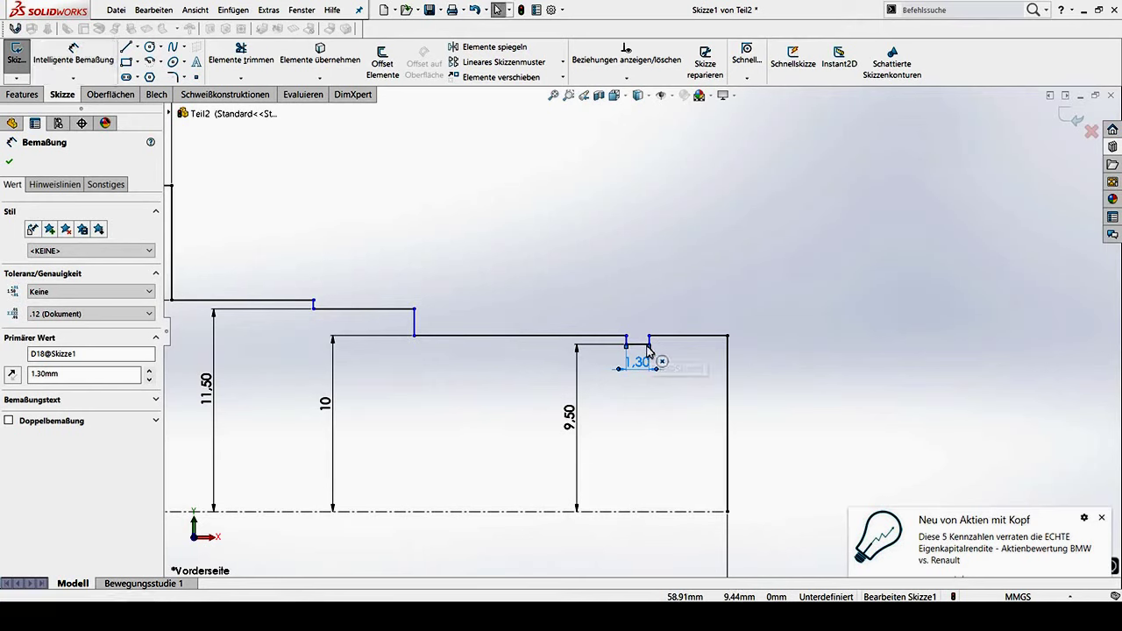
# Locate the groove's right edge 21 mm from the shoulder step corner
pyautogui.click(414, 338)
pyautogui.click(487, 368)
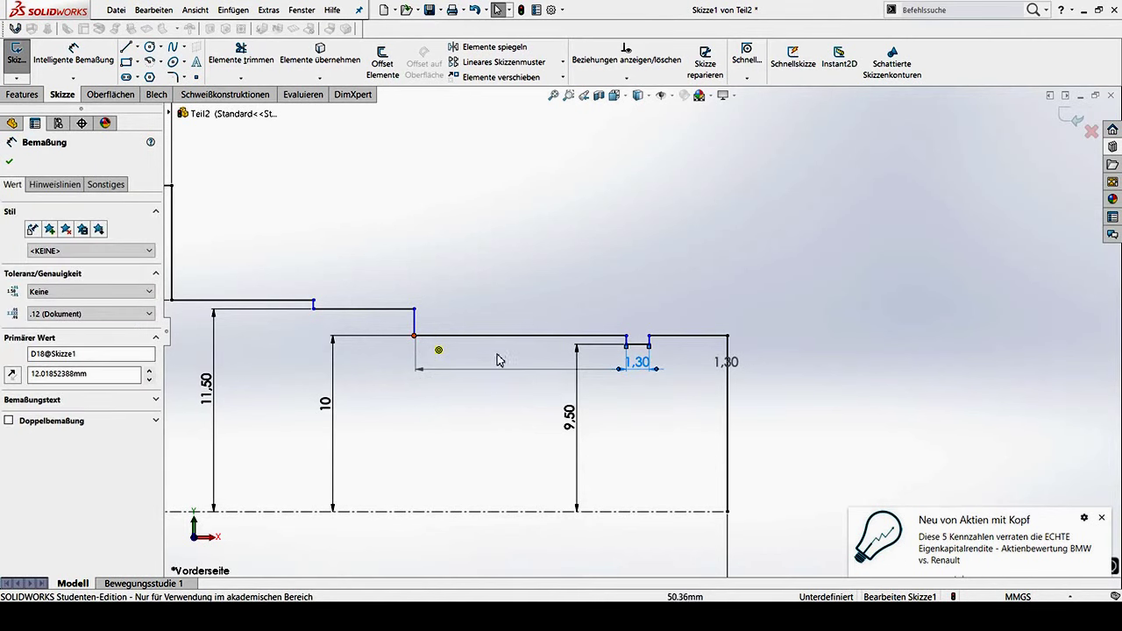
pyautogui.click(568, 307)
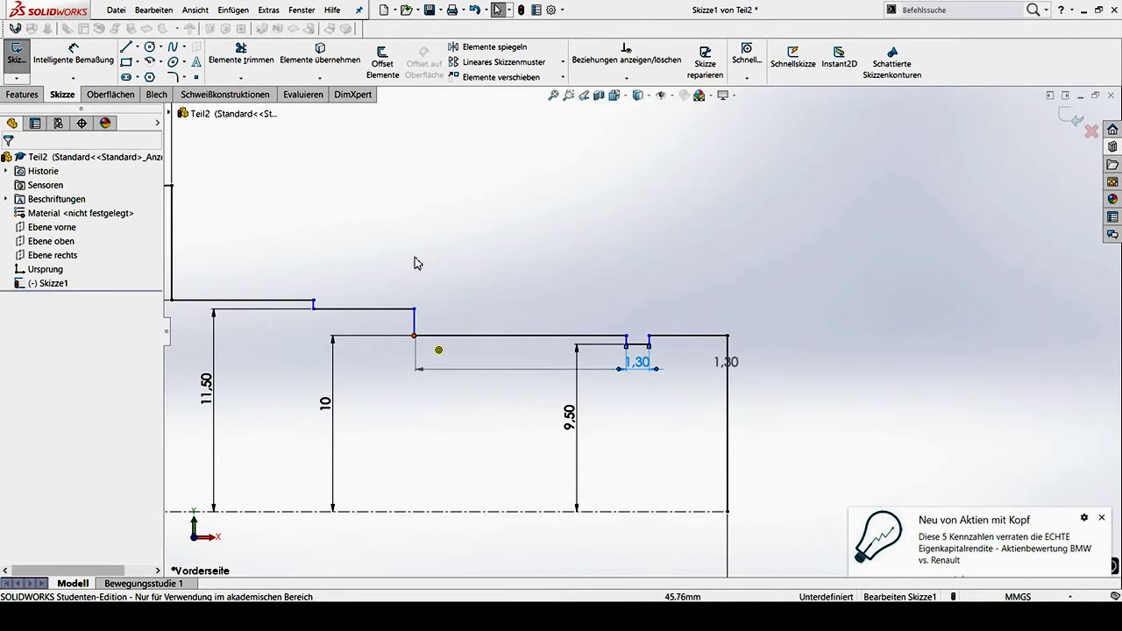
pyautogui.click(475, 12)
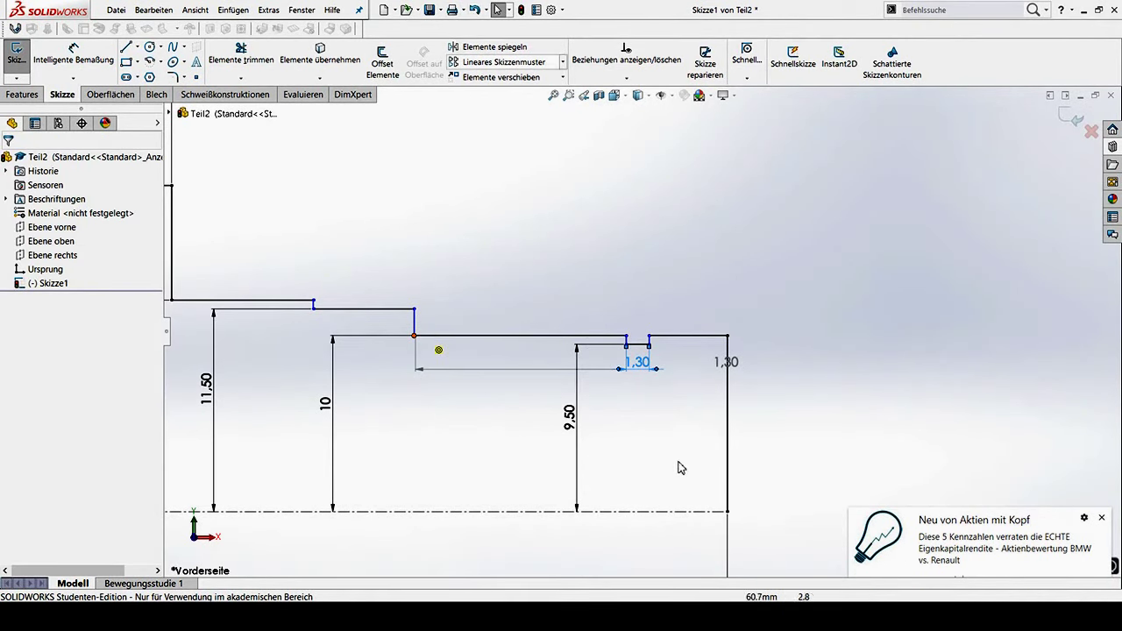
pyautogui.click(649, 344)
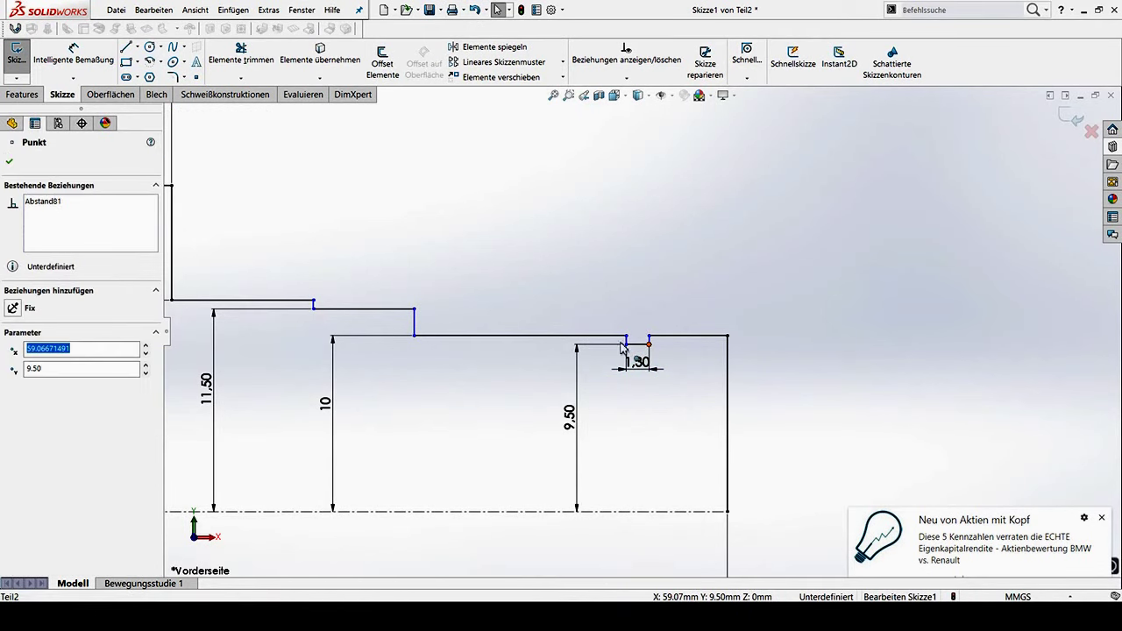
pyautogui.keyDown('ctrl'); pyautogui.click(415, 335); pyautogui.keyUp('ctrl')
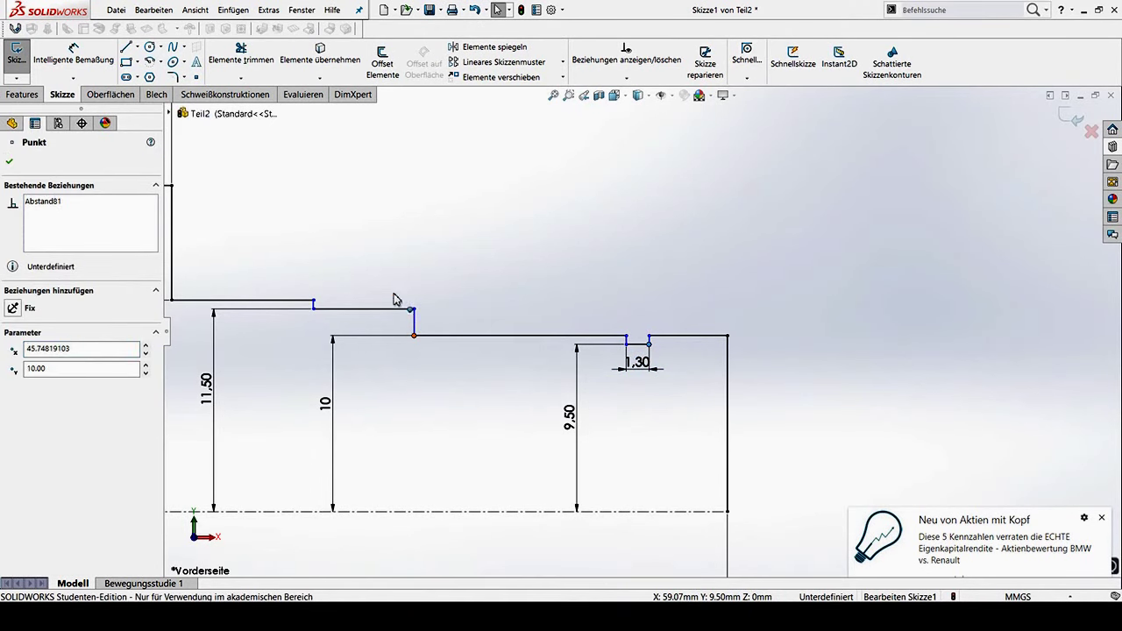
pyautogui.click(73, 55)
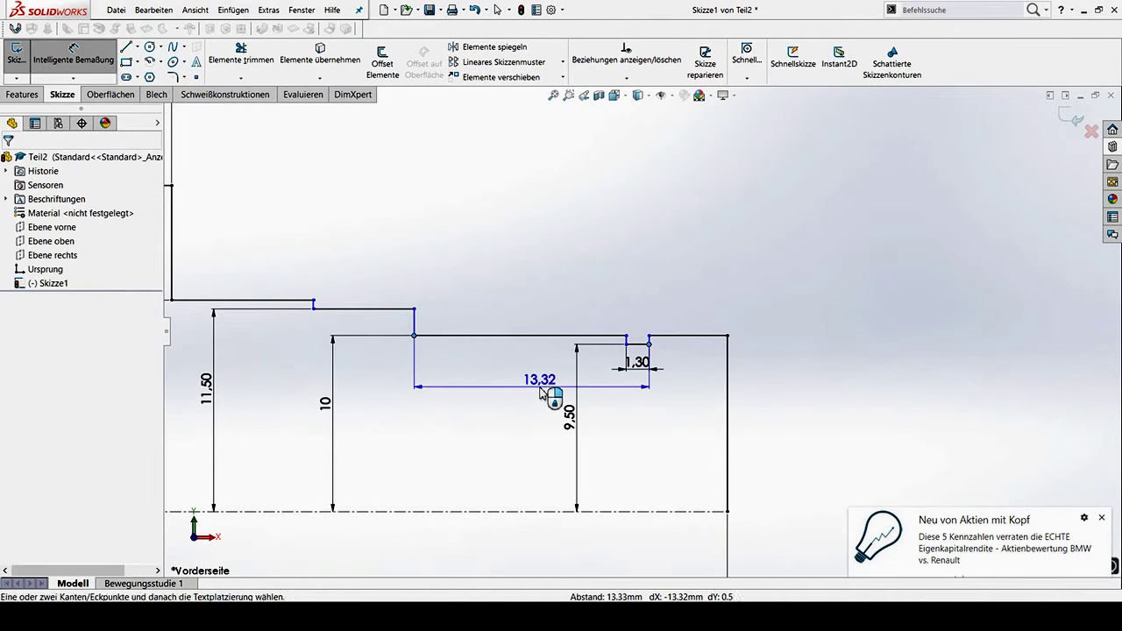
pyautogui.click(542, 392)
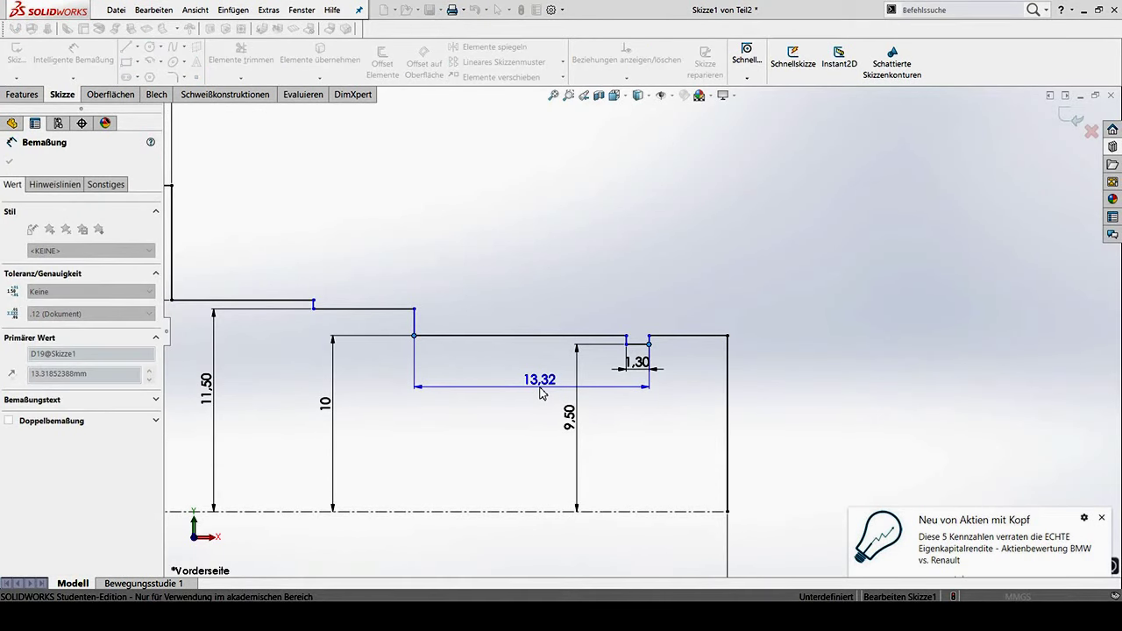
pyautogui.write('21')
pyautogui.press('Return')
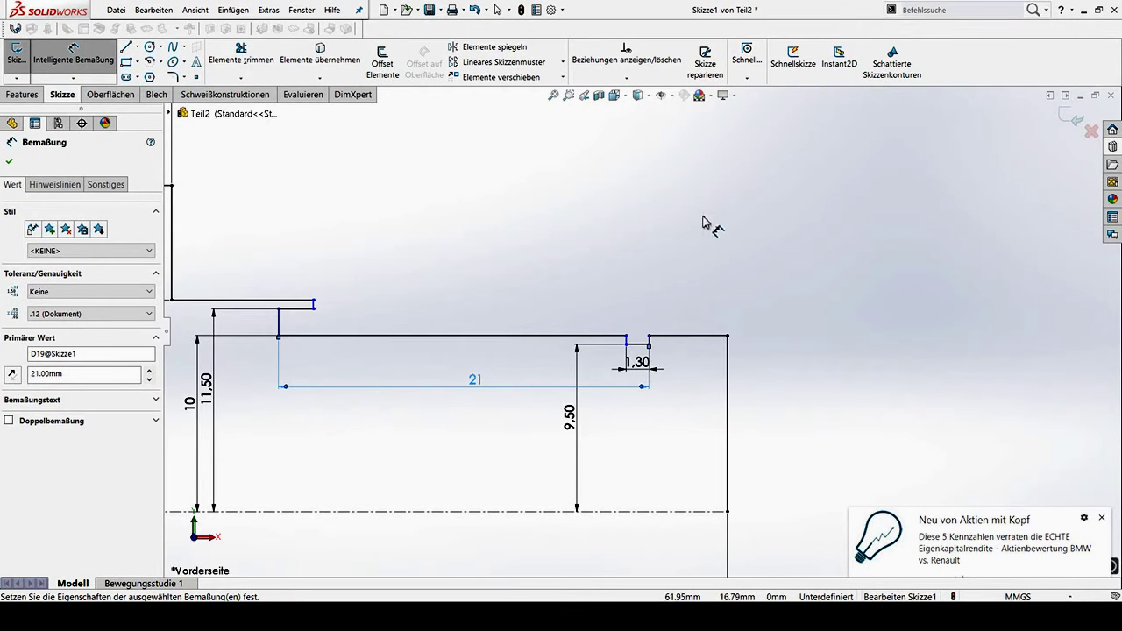
# Place a length dimension from the shoulder step's lower corner to the profile's right end
pyautogui.click(311, 303)
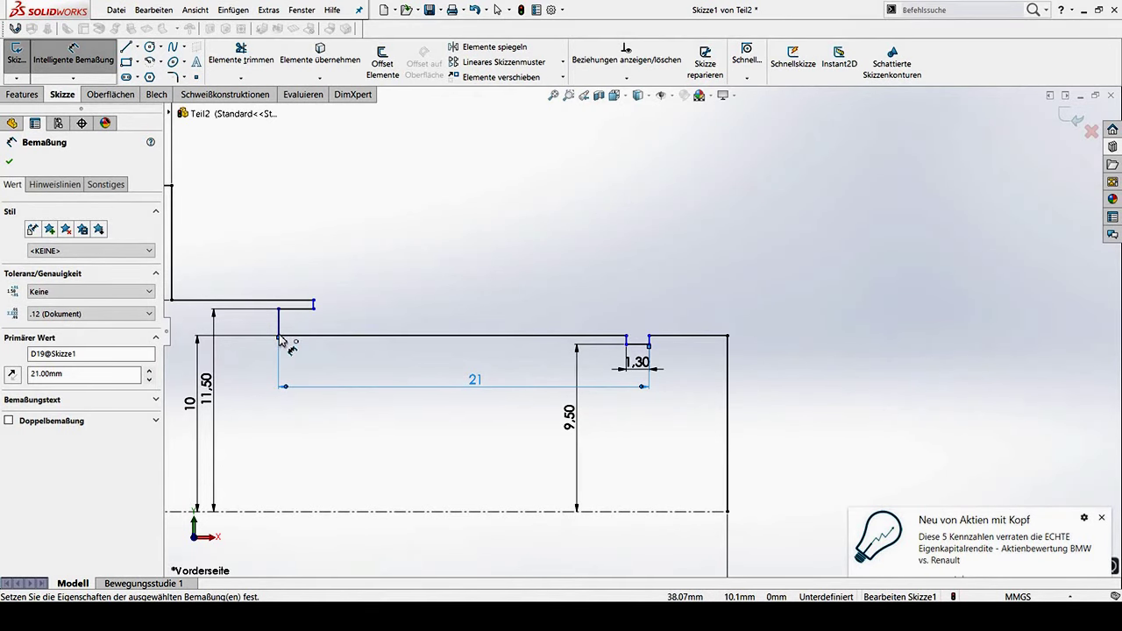
pyautogui.press('Escape')
pyautogui.click(279, 337)
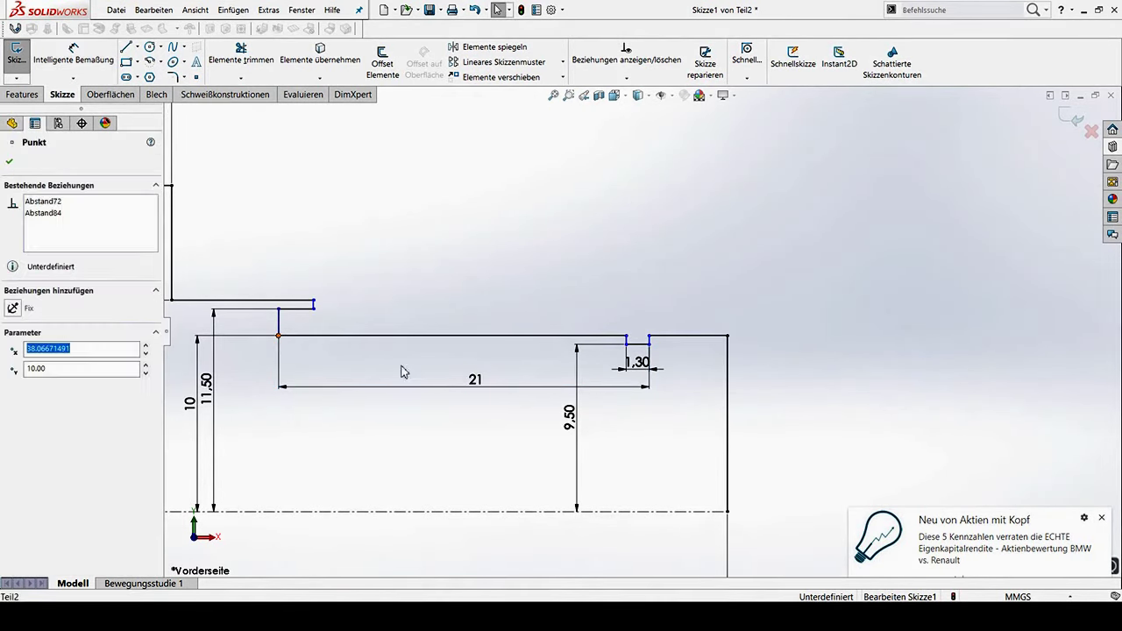
pyautogui.keyDown('ctrl'); pyautogui.click(728, 337); pyautogui.keyUp('ctrl')
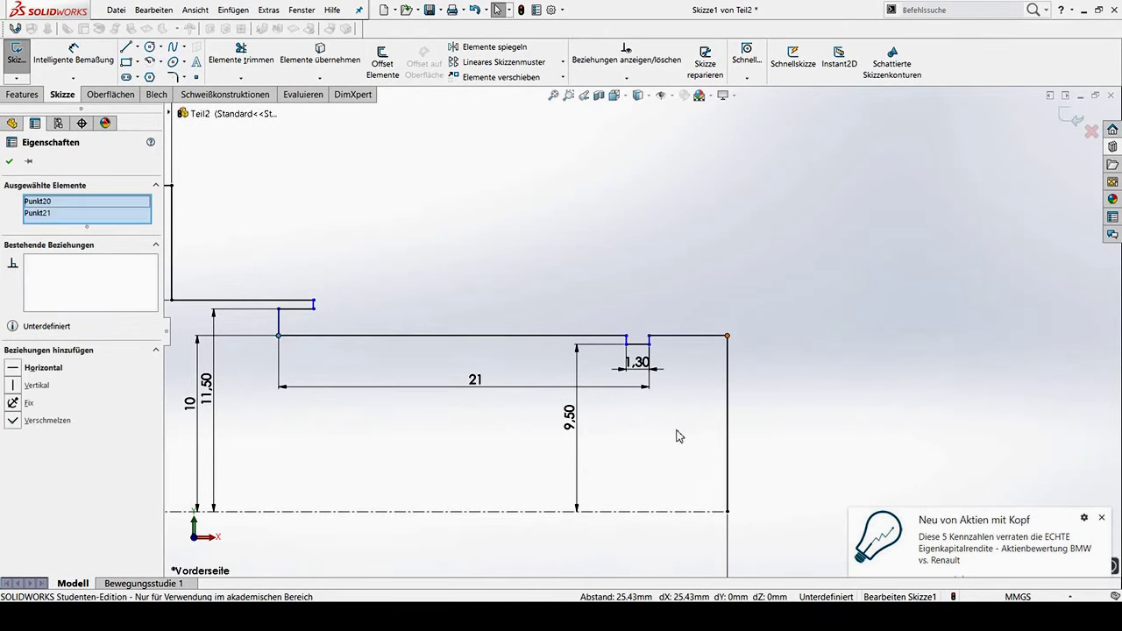
pyautogui.click(73, 54)
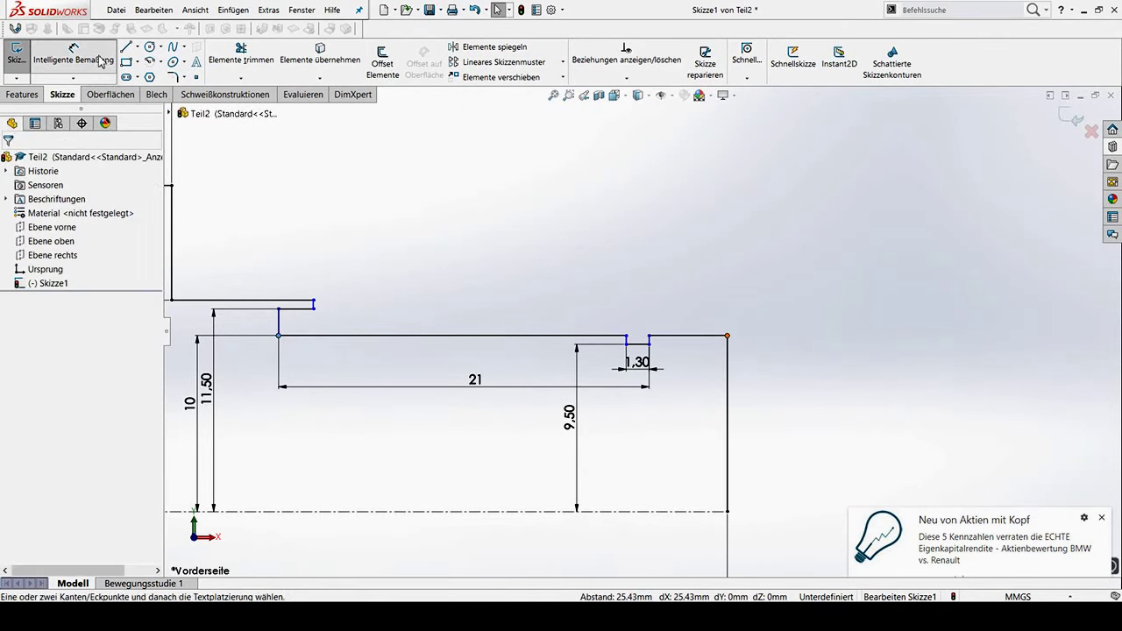
pyautogui.click(504, 448)
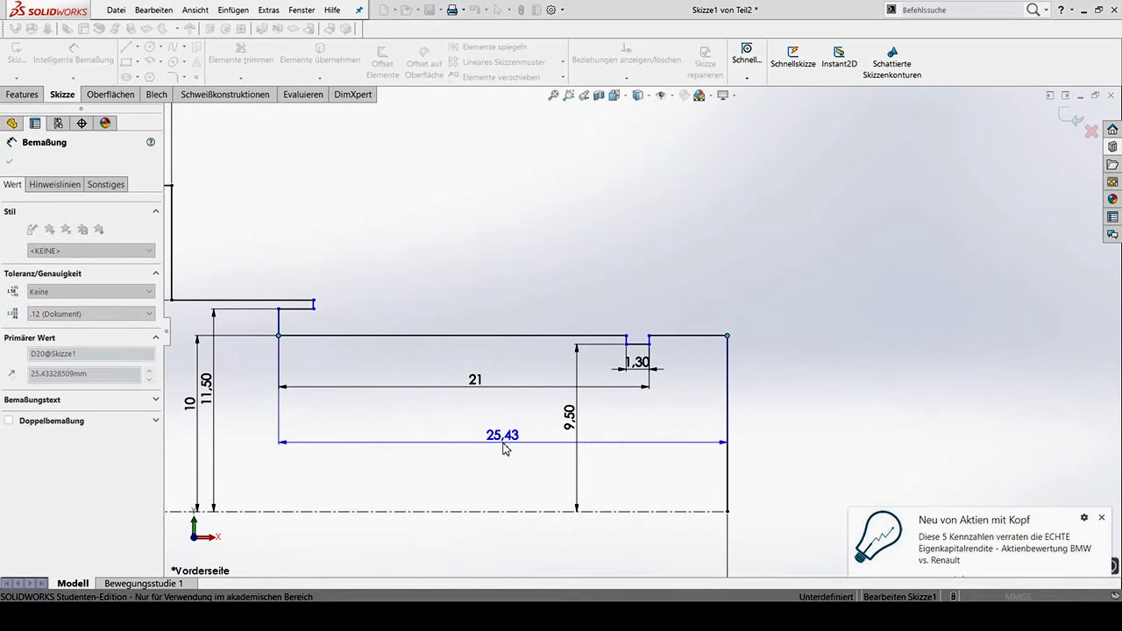
pyautogui.write('23')
# Set the right-end section lengths to 23 and 29 mm
pyautogui.press('Return')
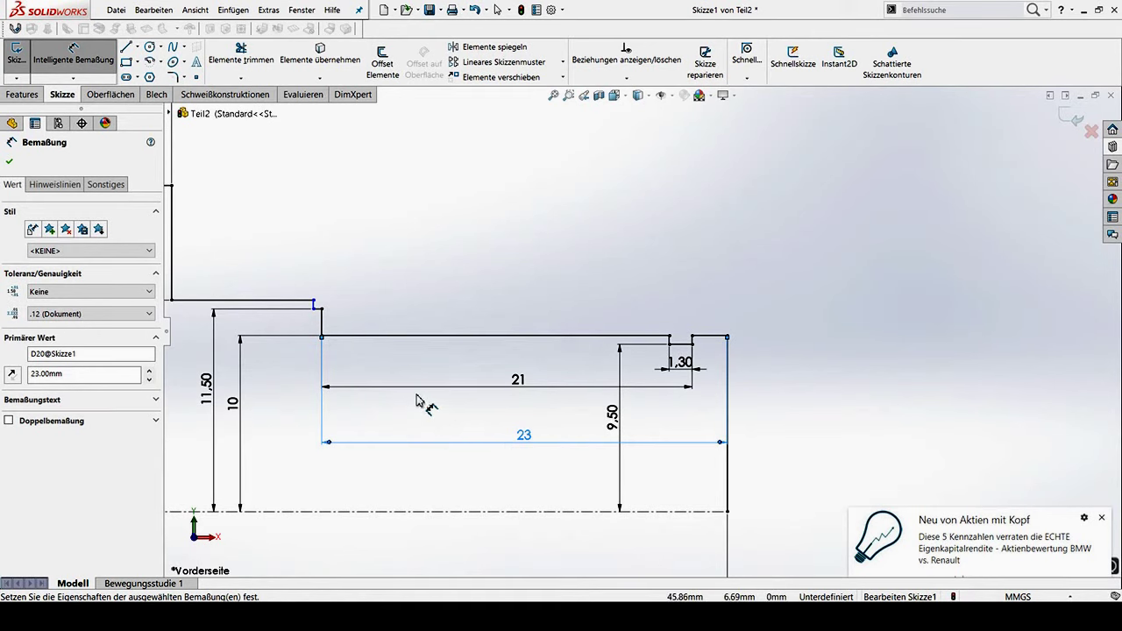
pyautogui.click(314, 303)
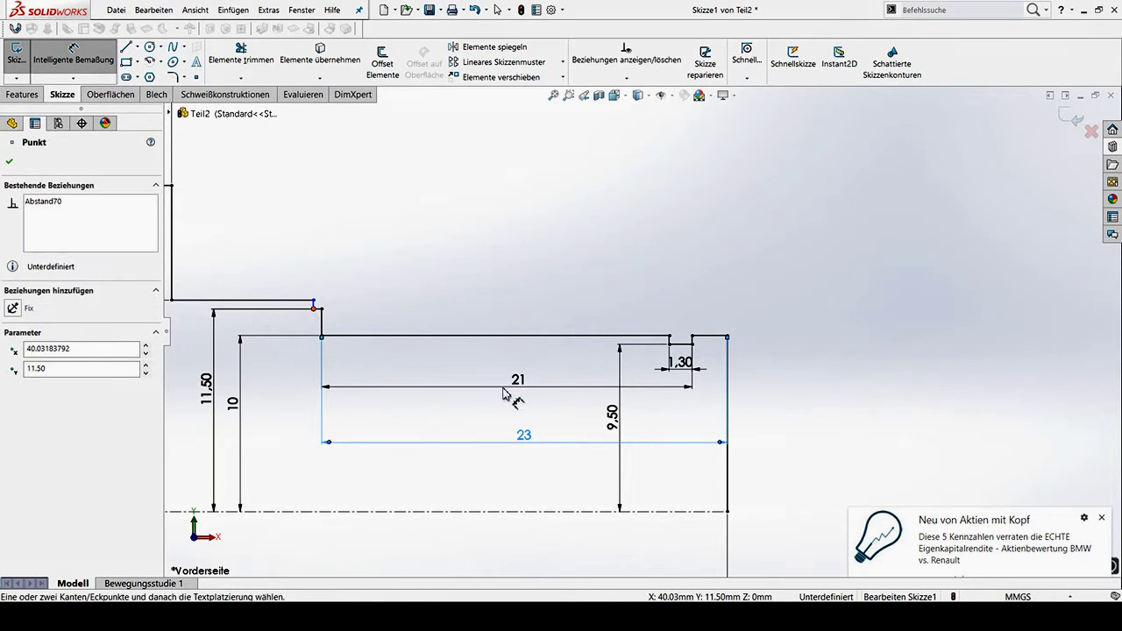
pyautogui.click(727, 336)
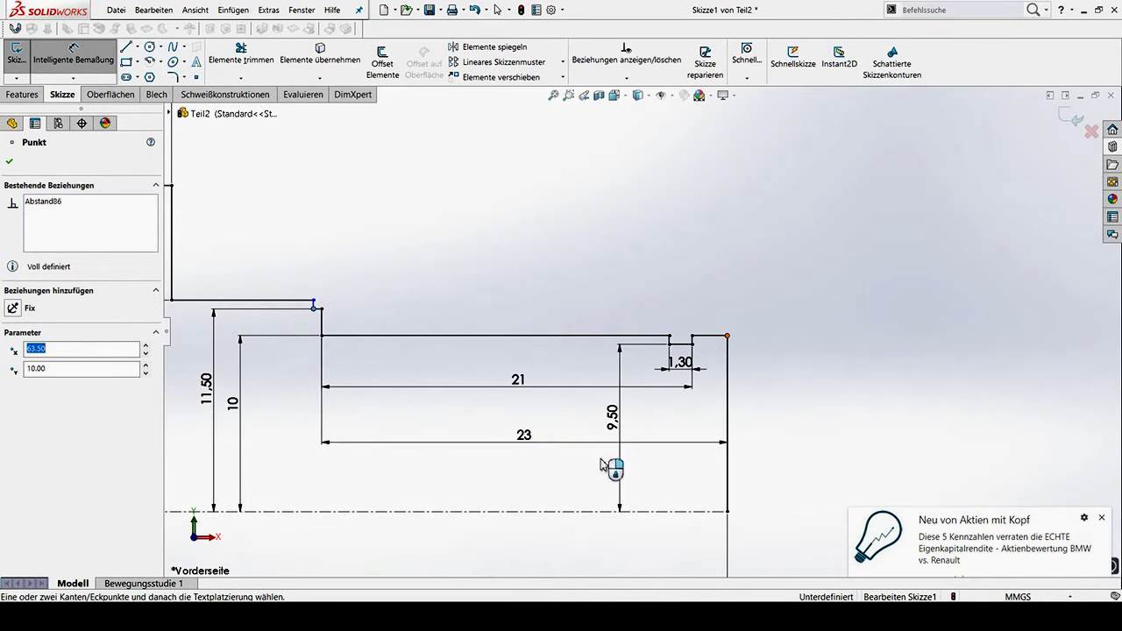
pyautogui.click(466, 491)
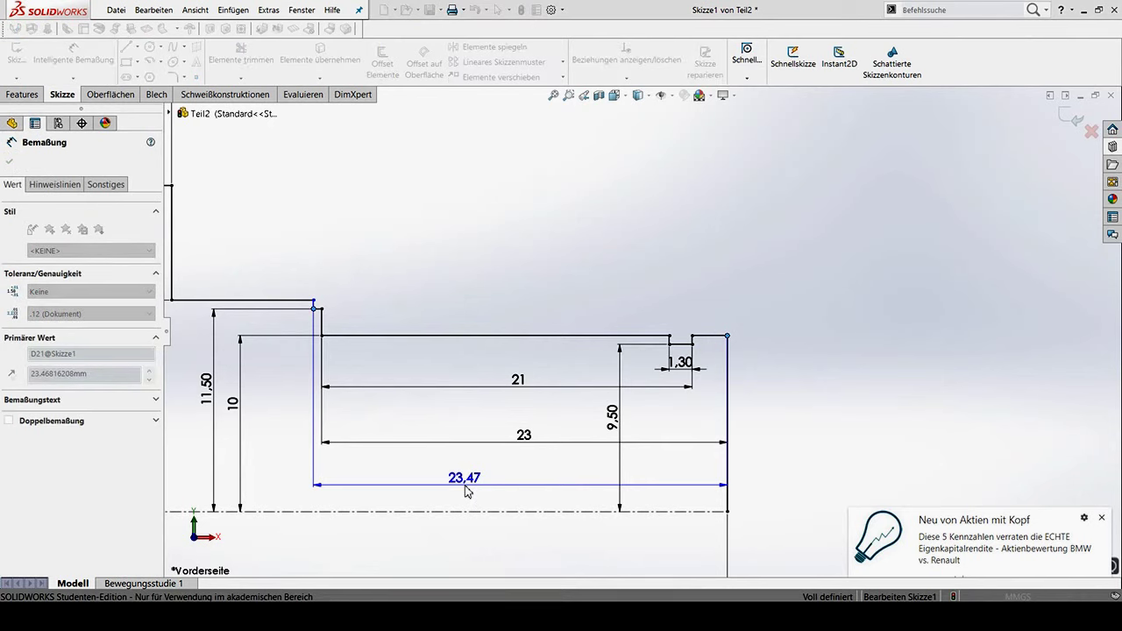
pyautogui.write('29')
pyautogui.press('Return')
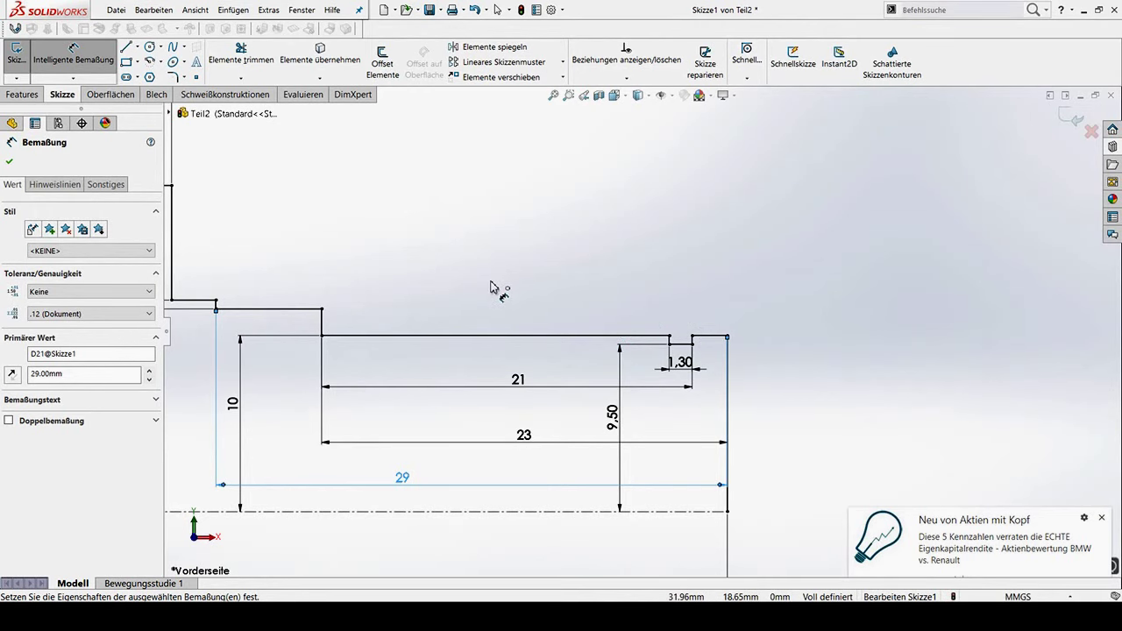
# Add the 31,50 length dimension above the sketch and tidy the 50 dimension
pyautogui.click(897, 393)
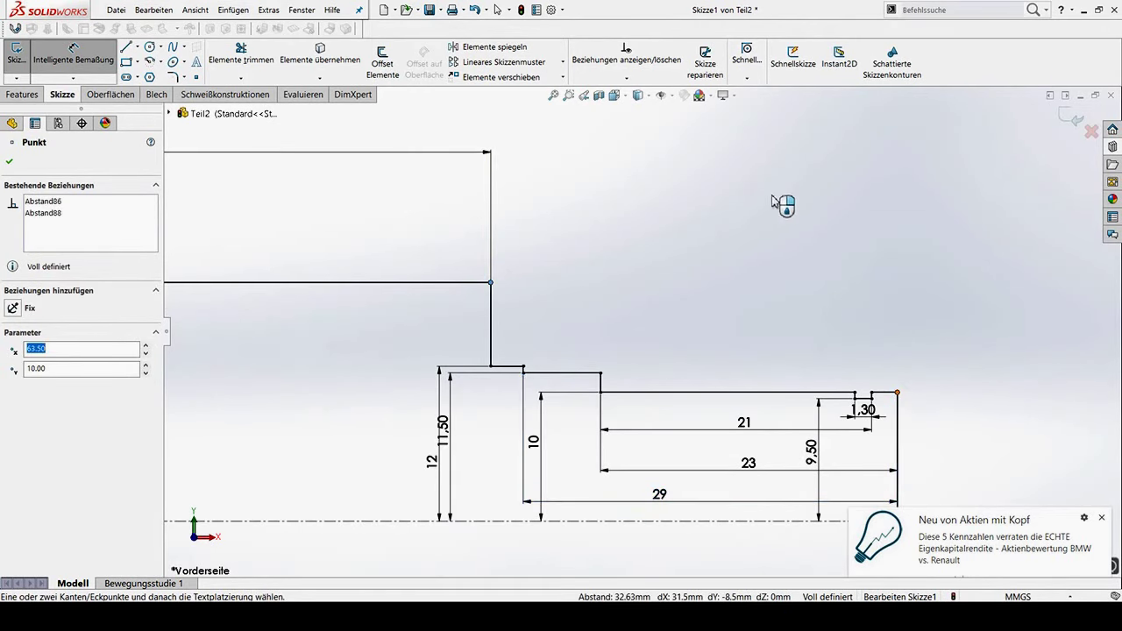
pyautogui.click(712, 155)
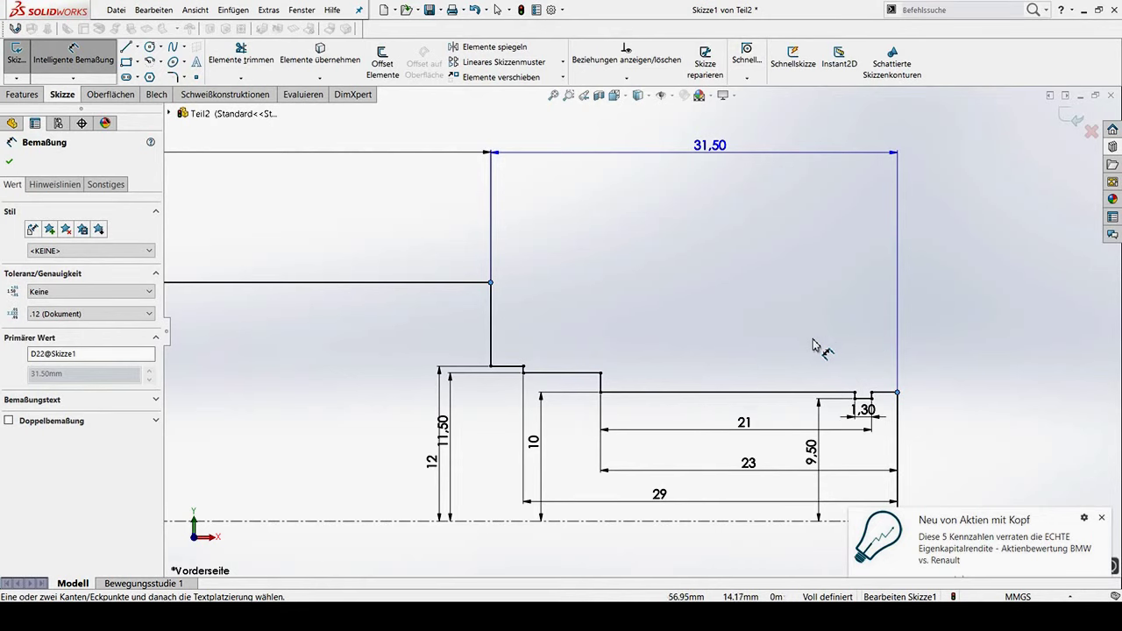
pyautogui.press('Escape')
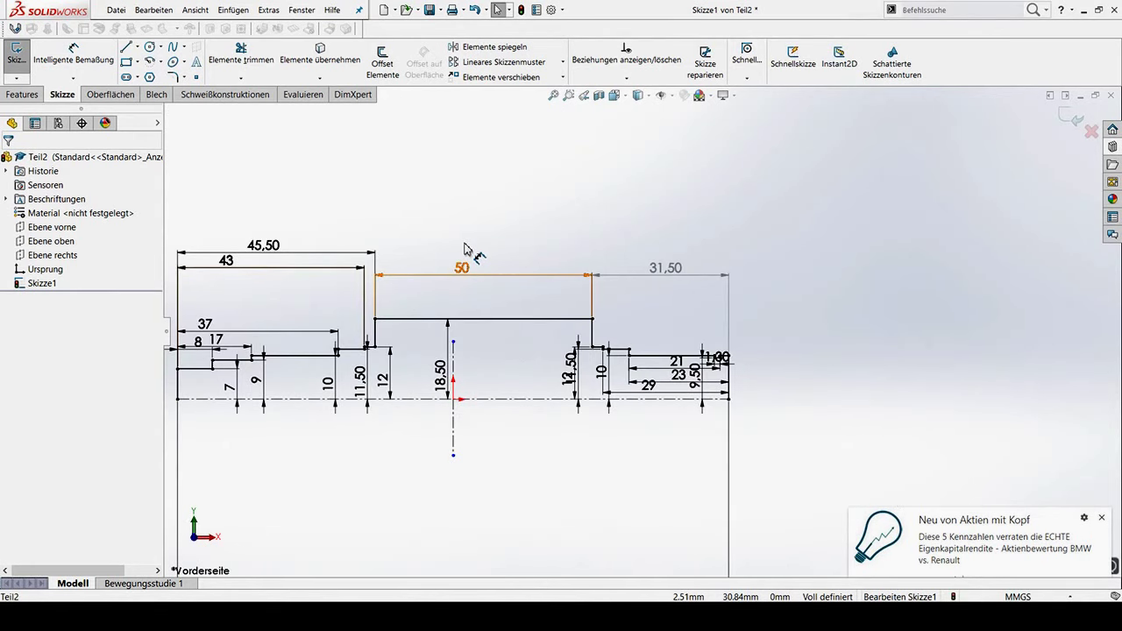
pyautogui.click(462, 267)
pyautogui.hotkey('ctrl', 'z')
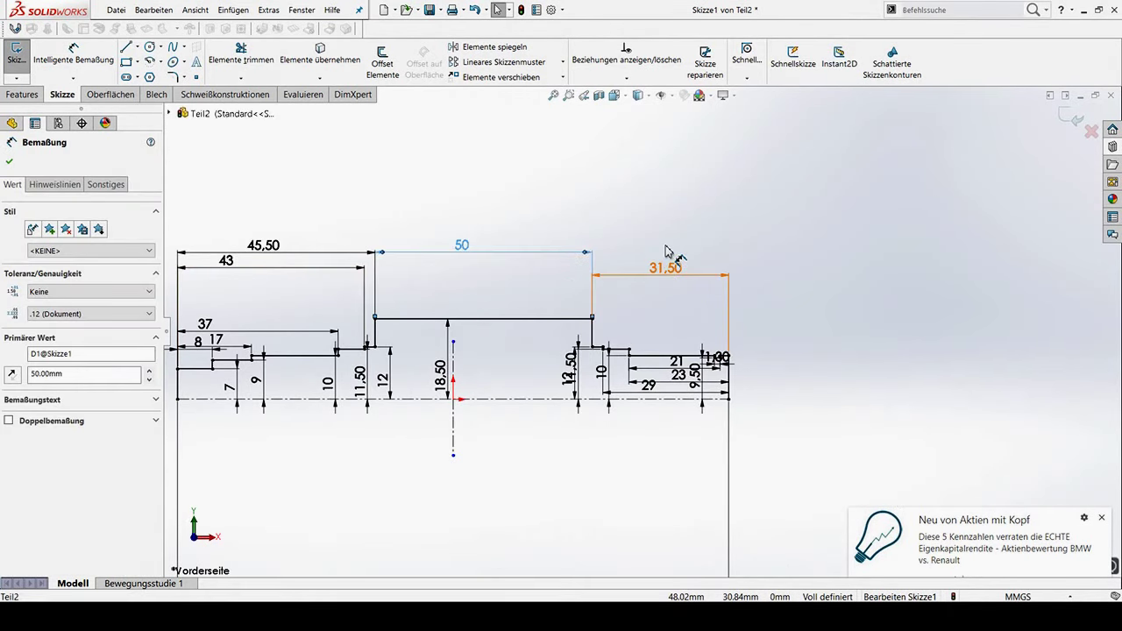
pyautogui.click(668, 252)
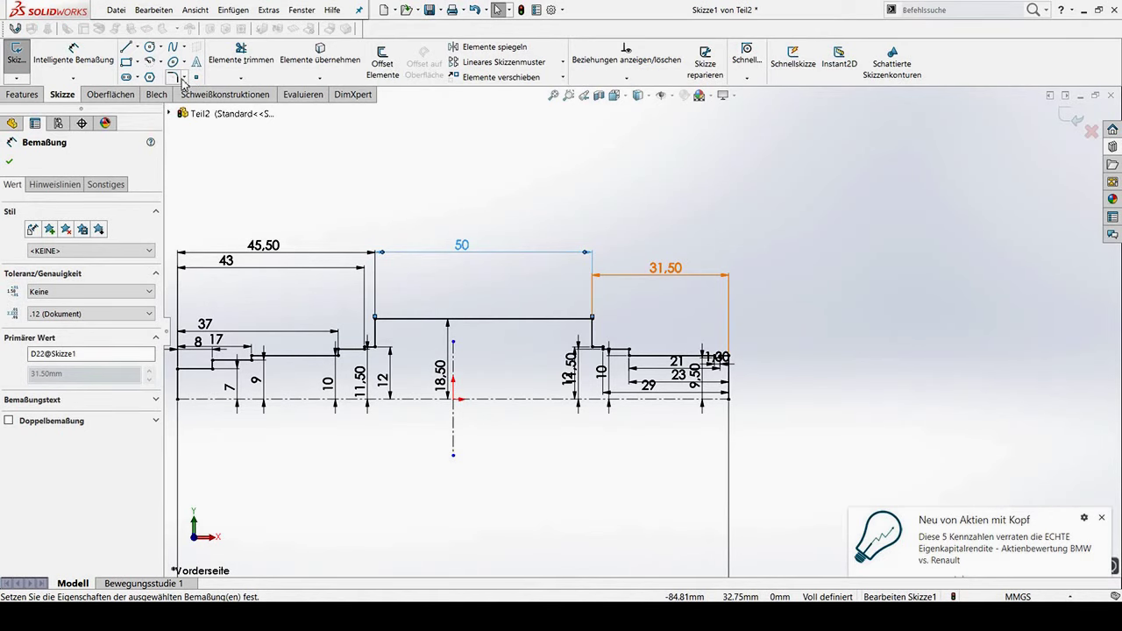
pyautogui.click(205, 114)
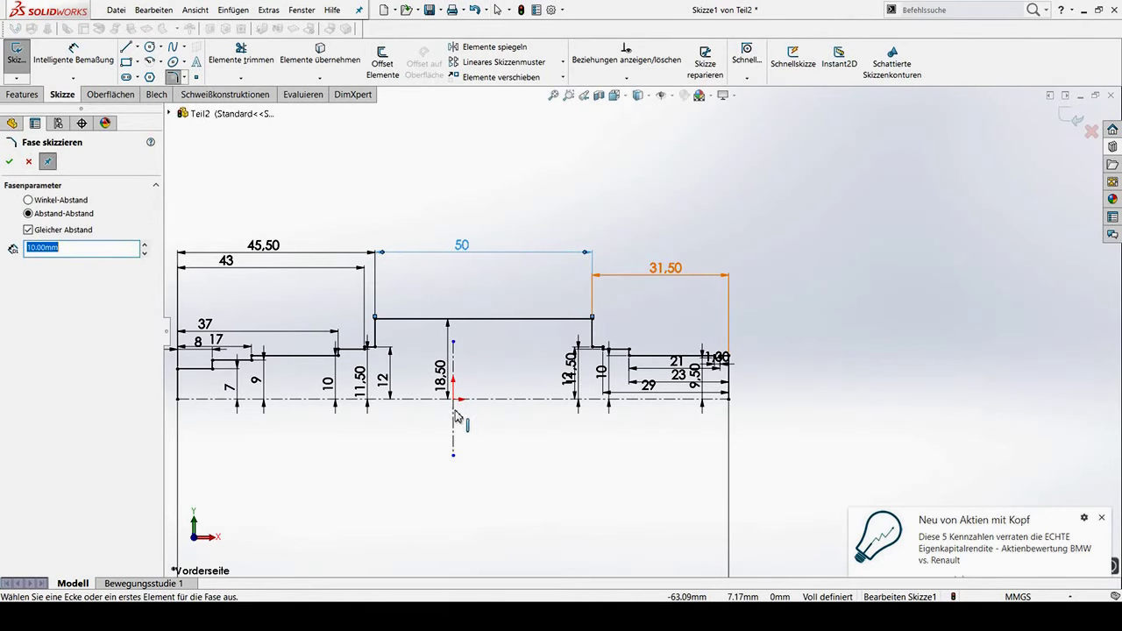
pyautogui.scroll(5, 219, 351)
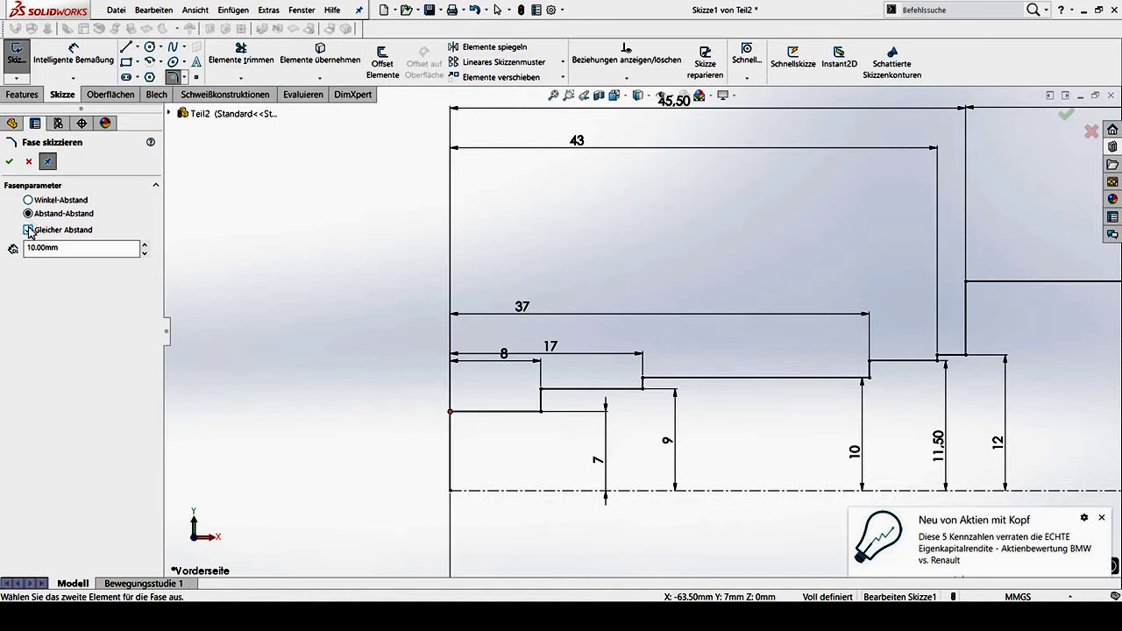
pyautogui.click(28, 200)
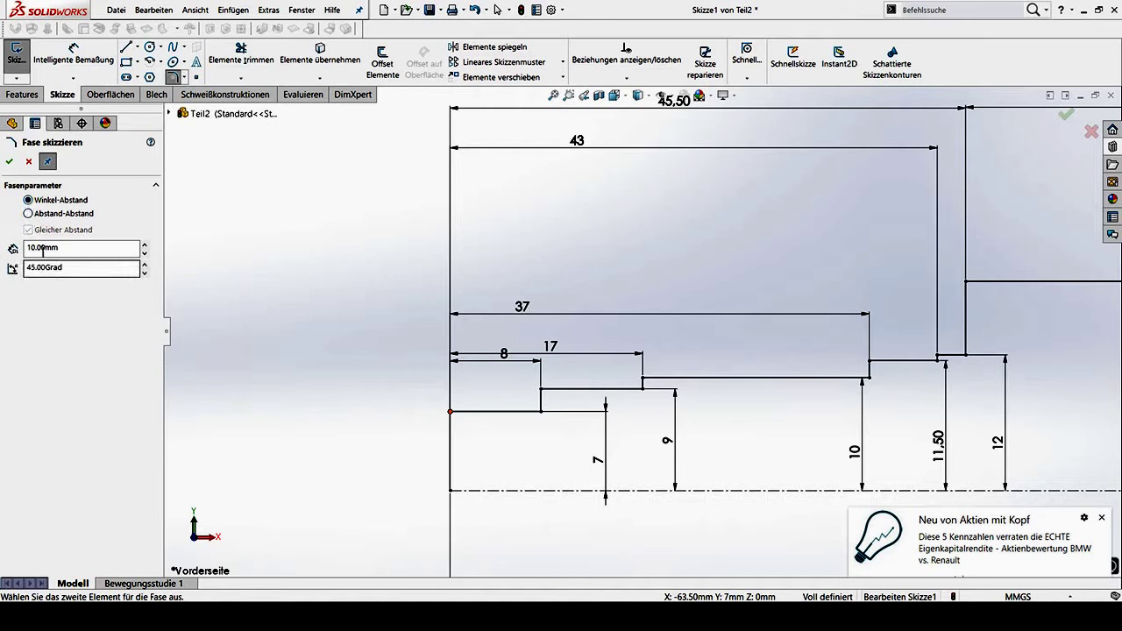
pyautogui.click(450, 411)
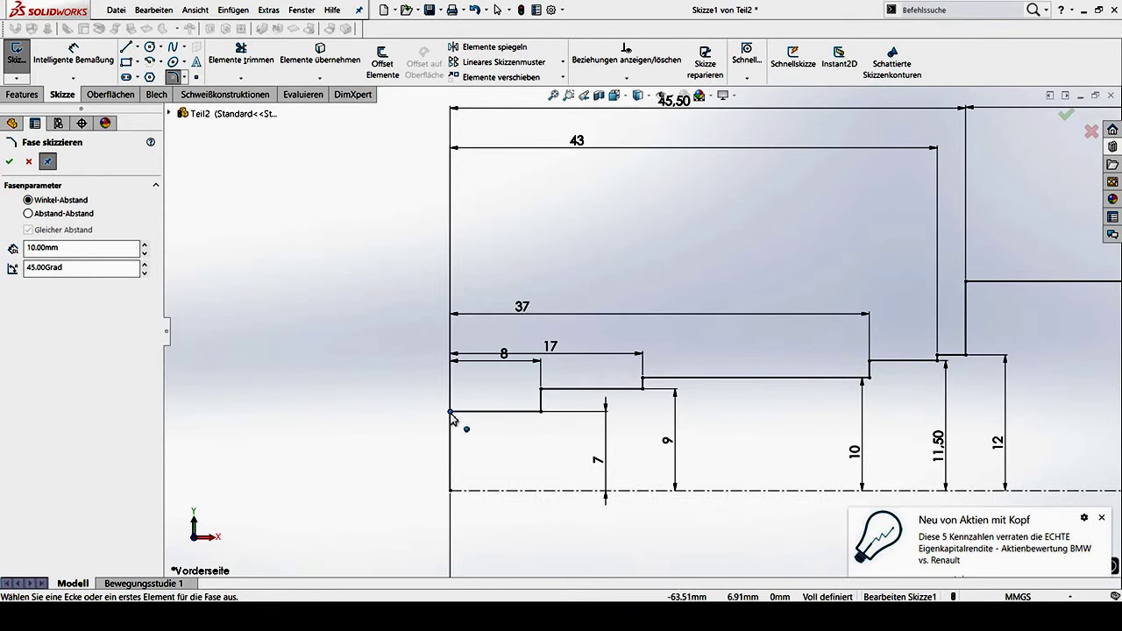
pyautogui.click(452, 415)
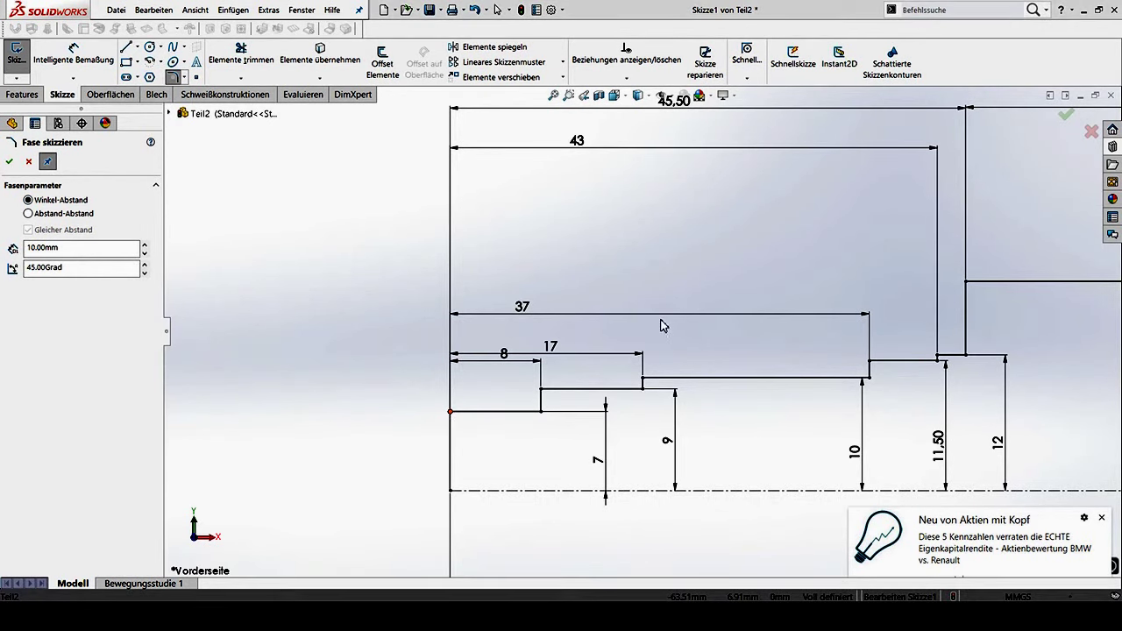
pyautogui.click(50, 162)
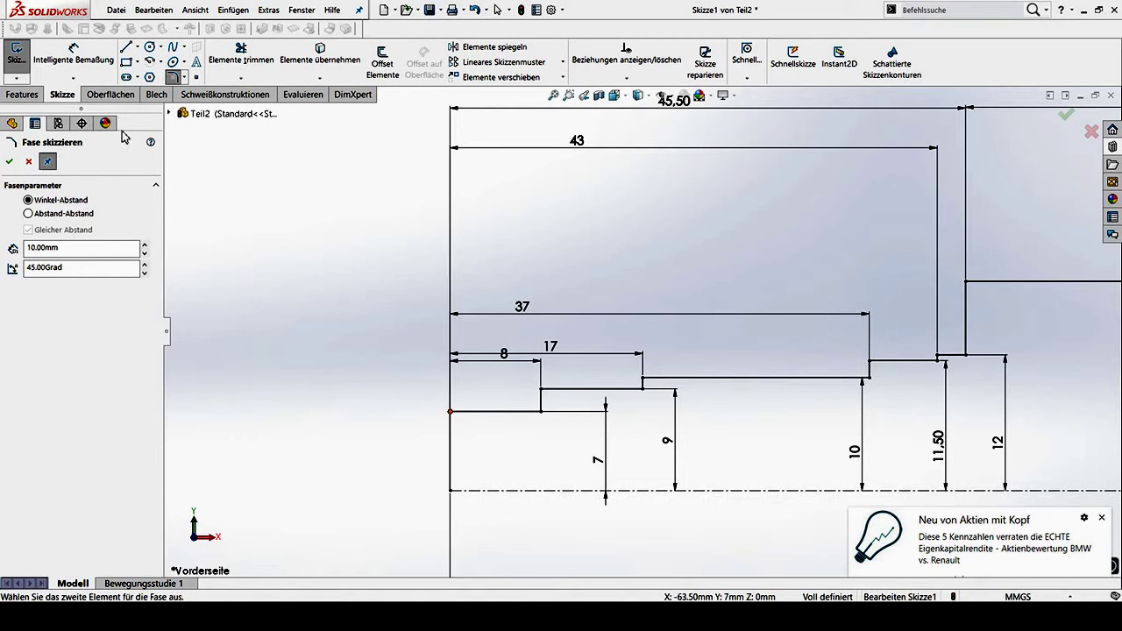
pyautogui.click(28, 162)
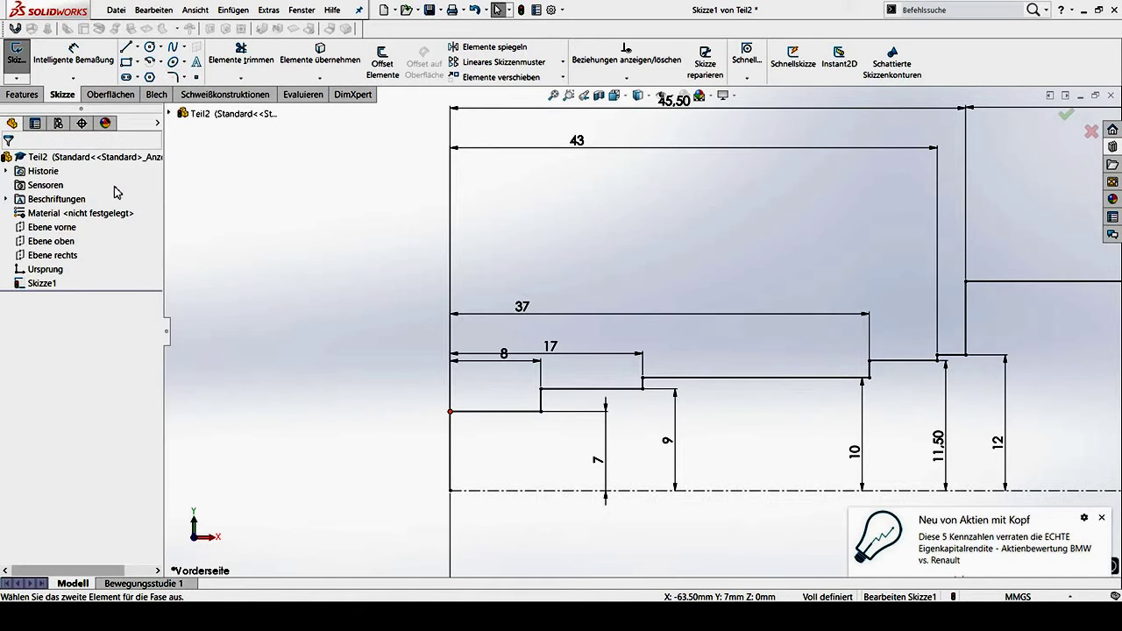
# Revolve the half-profile 360° about the centreline to create Rotation1
pyautogui.click(24, 94)
pyautogui.click(44, 62)
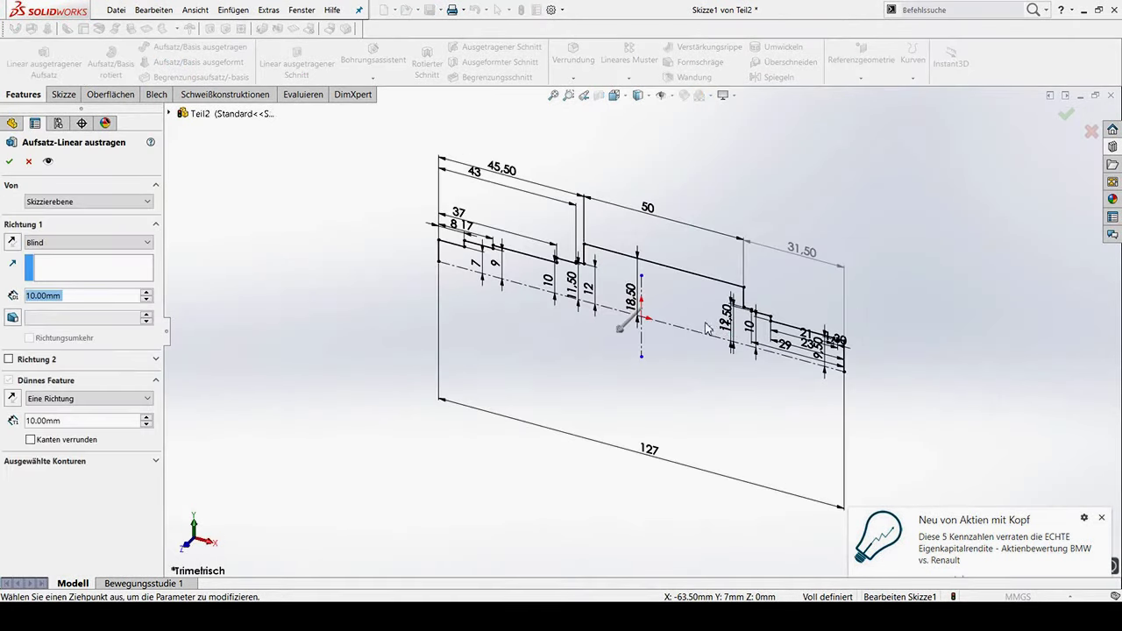
pyautogui.click(28, 161)
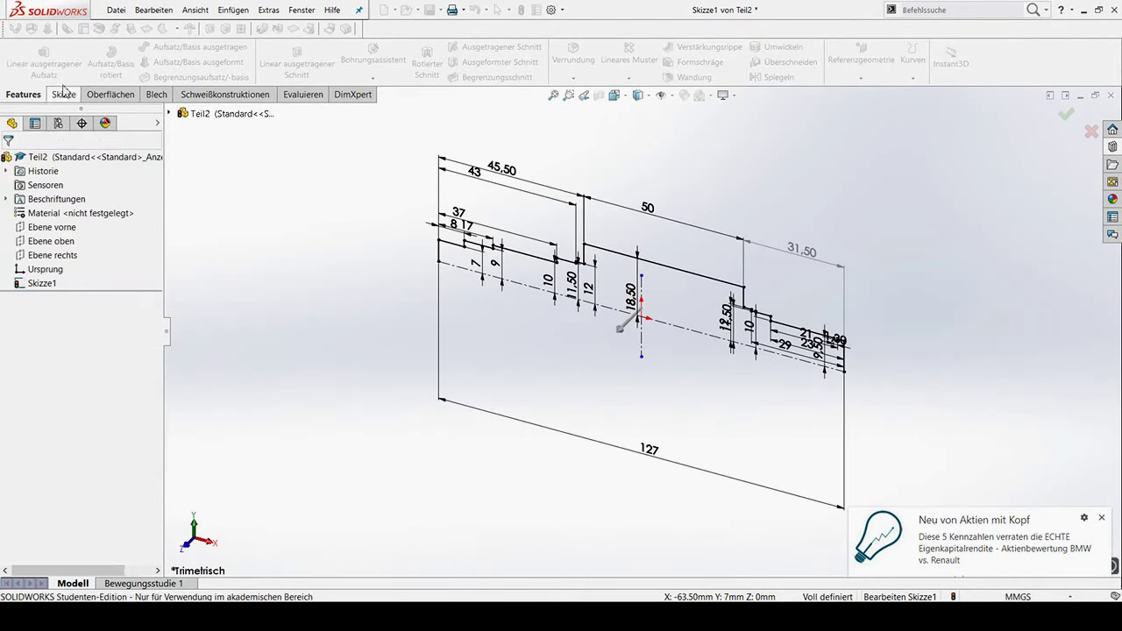
pyautogui.click(119, 69)
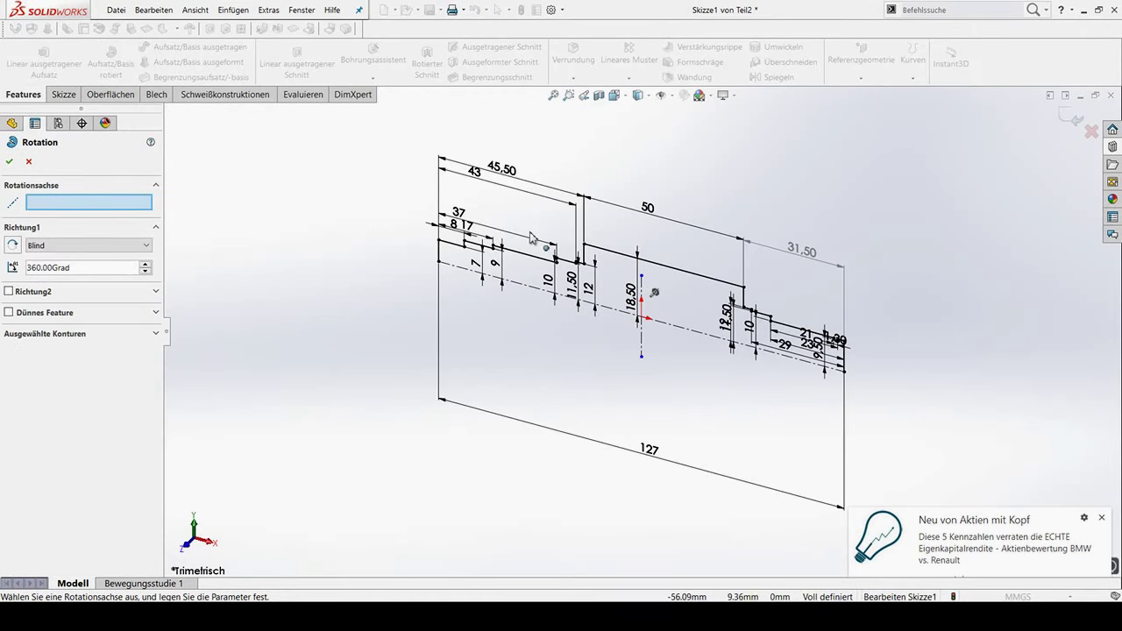
pyautogui.click(667, 268)
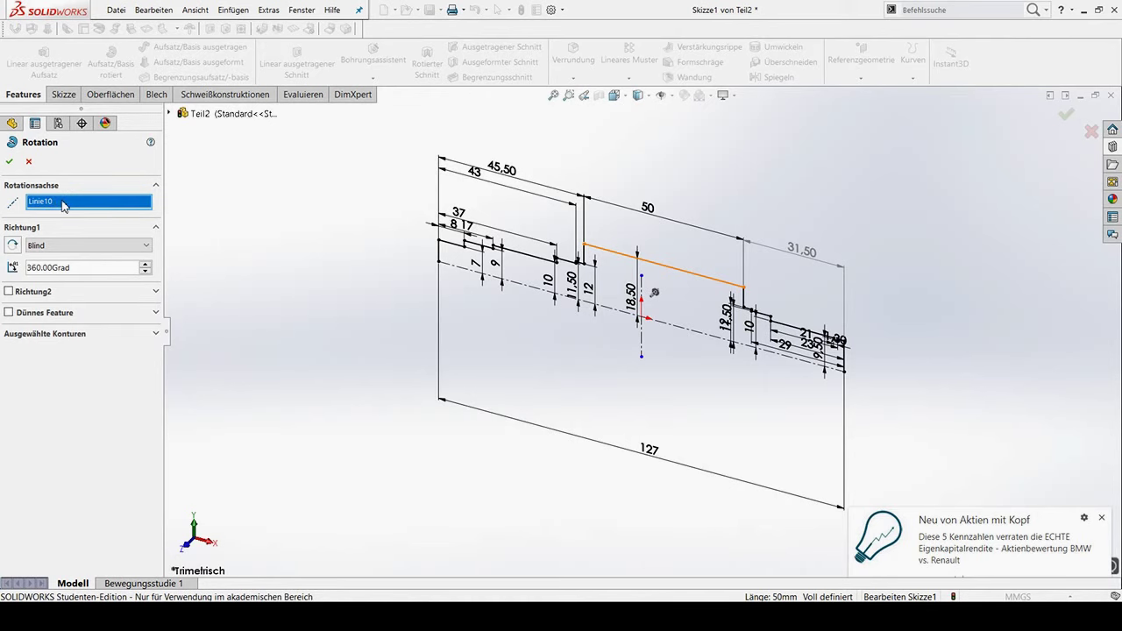
pyautogui.click(650, 345)
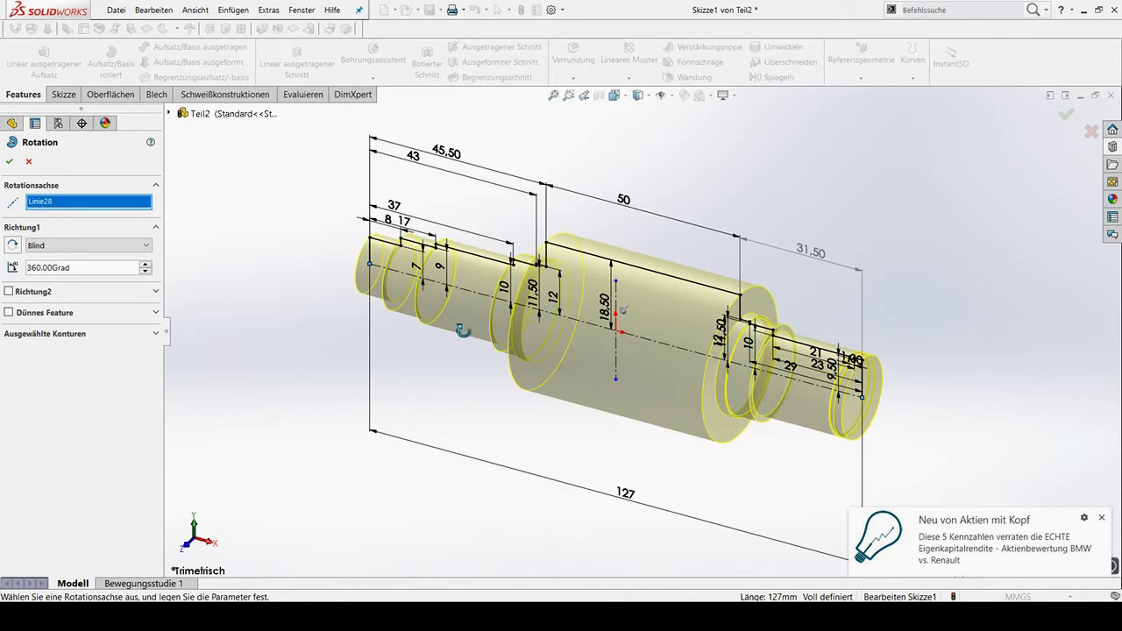
pyautogui.click(9, 161)
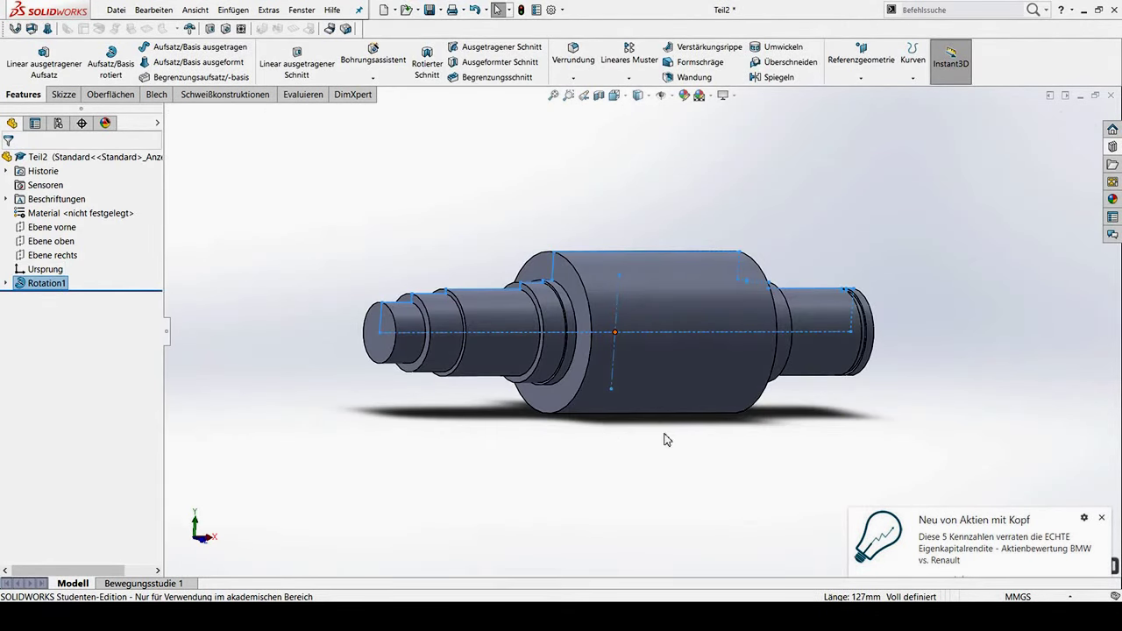
# Chamfer the shaft's small-end outer edge 1.00 mm at 45°, creating Fase1, then inspect it
pyautogui.click(397, 336)
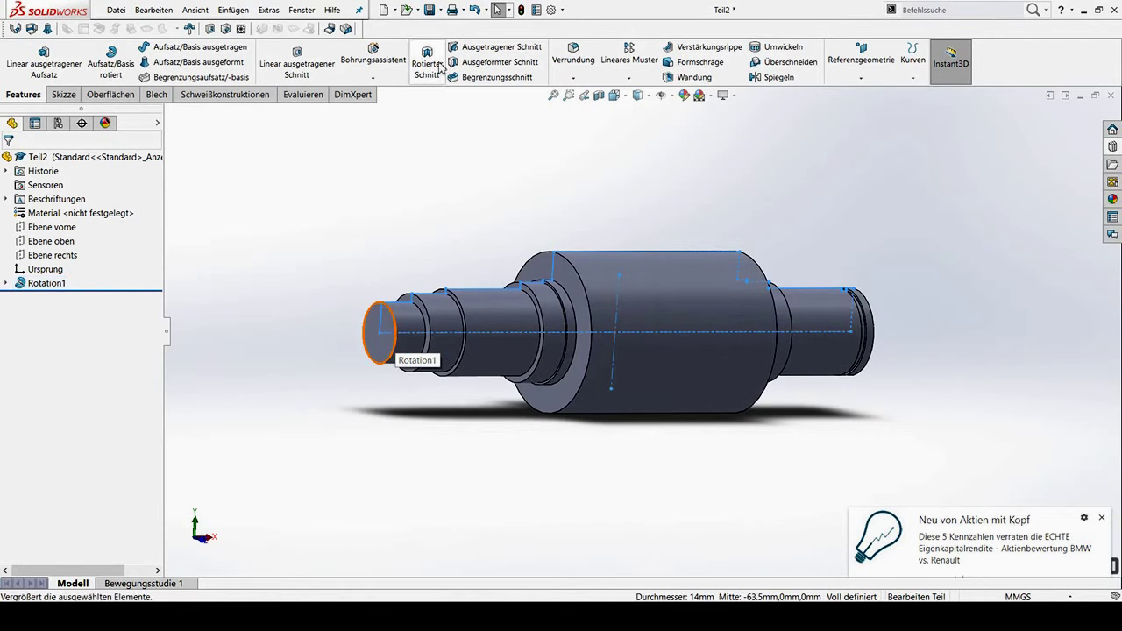
pyautogui.click(581, 79)
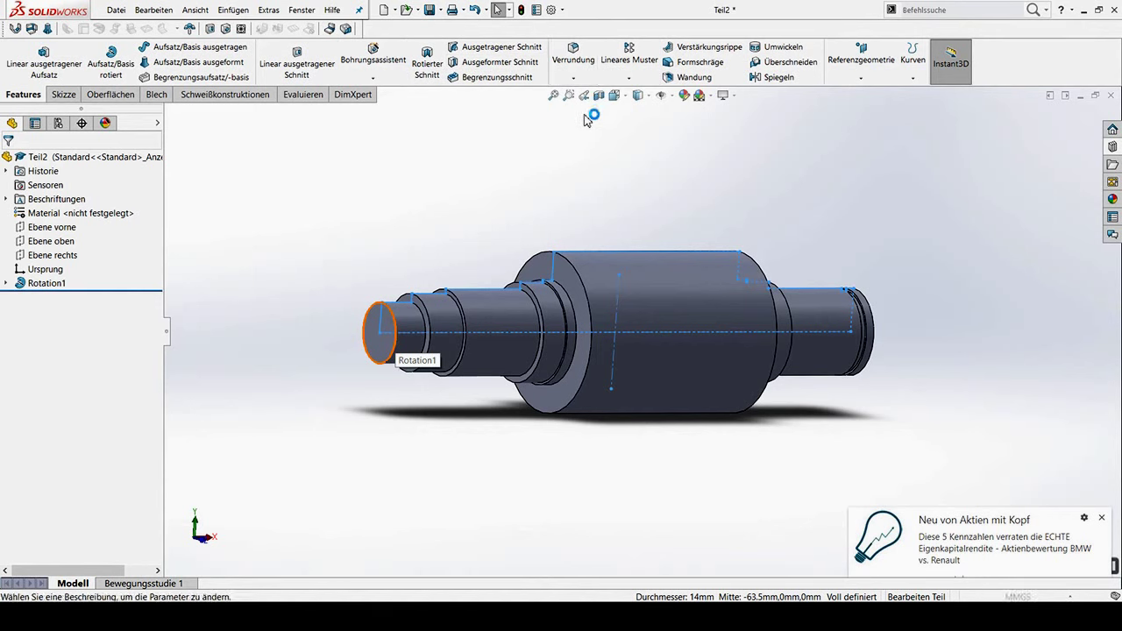
pyautogui.click(591, 117)
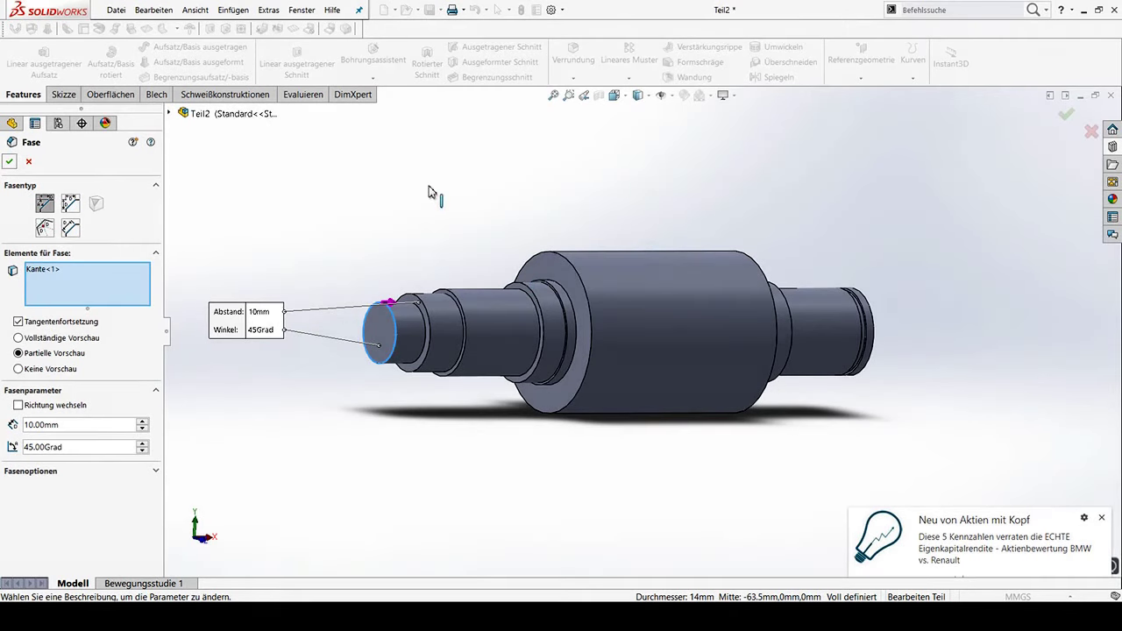
pyautogui.click(40, 424)
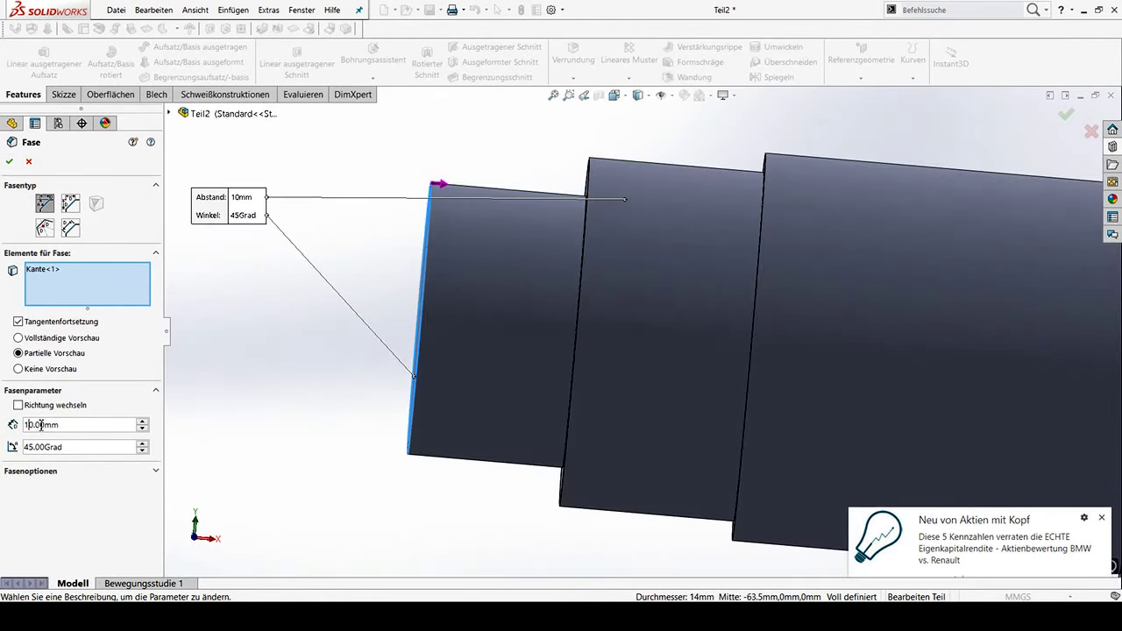
pyautogui.press('BackSpace')
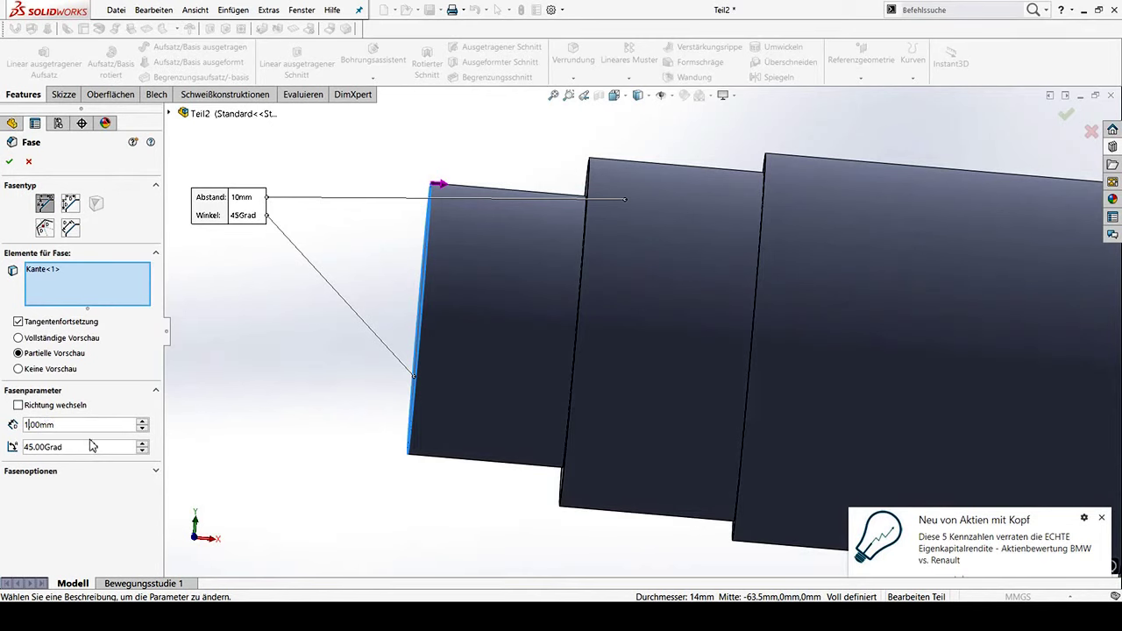
pyautogui.write('.3mm')
pyautogui.moveTo(82, 425); pyautogui.dragTo(3, 417)
pyautogui.press('Return')
pyautogui.click(8, 161)
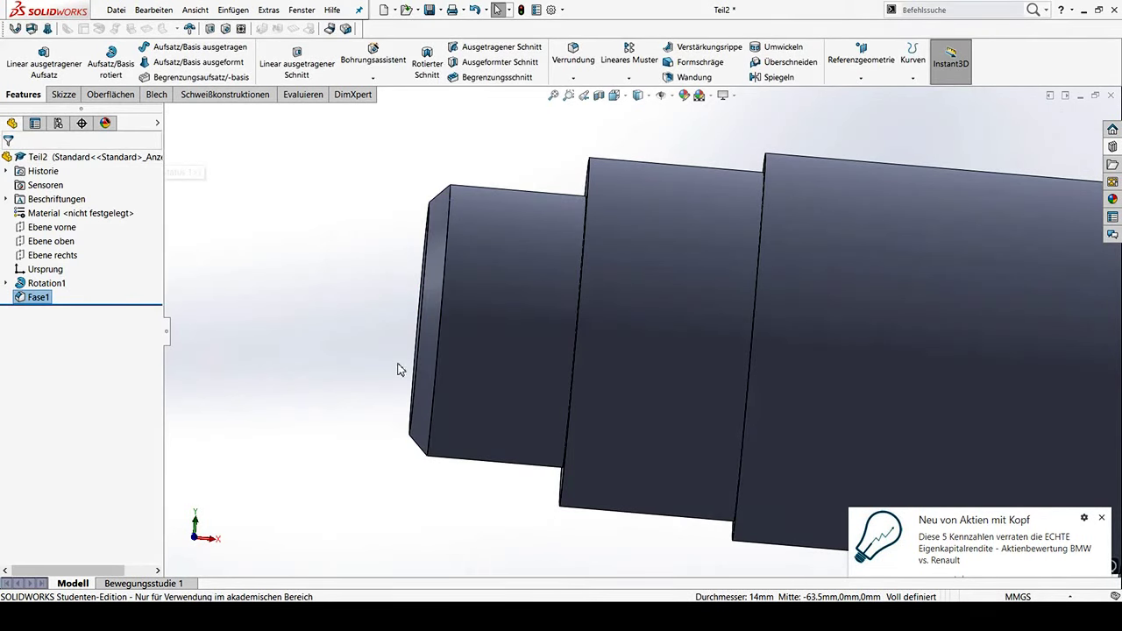
pyautogui.moveTo(397, 369); pyautogui.dragTo(471, 365, button='middle')
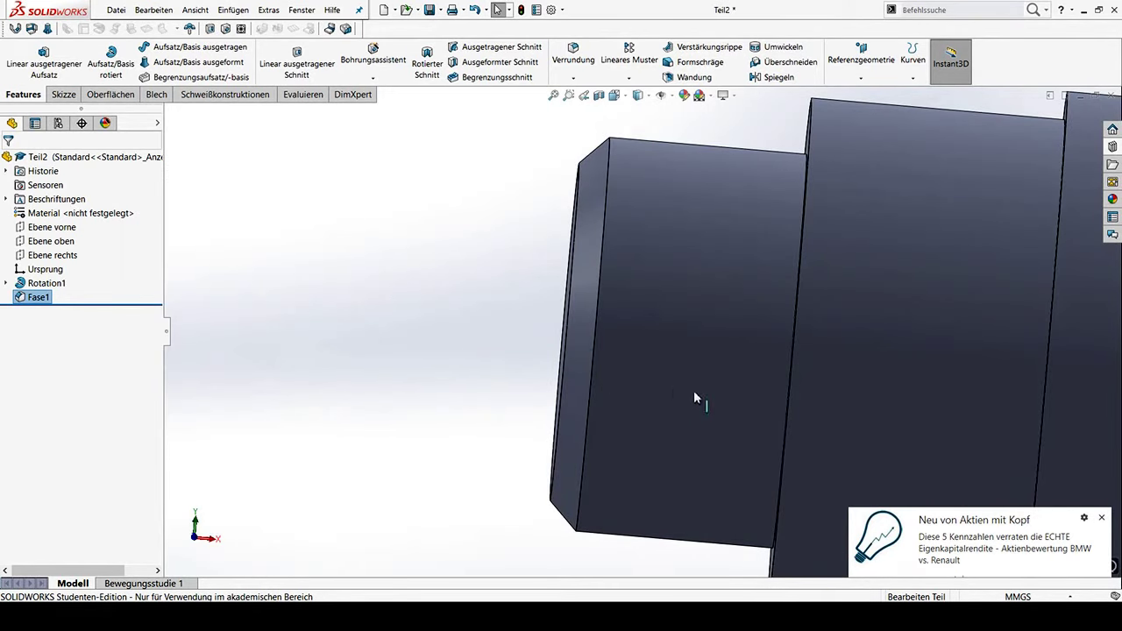
pyautogui.moveTo(659, 298); pyautogui.dragTo(640, 285, button='middle')
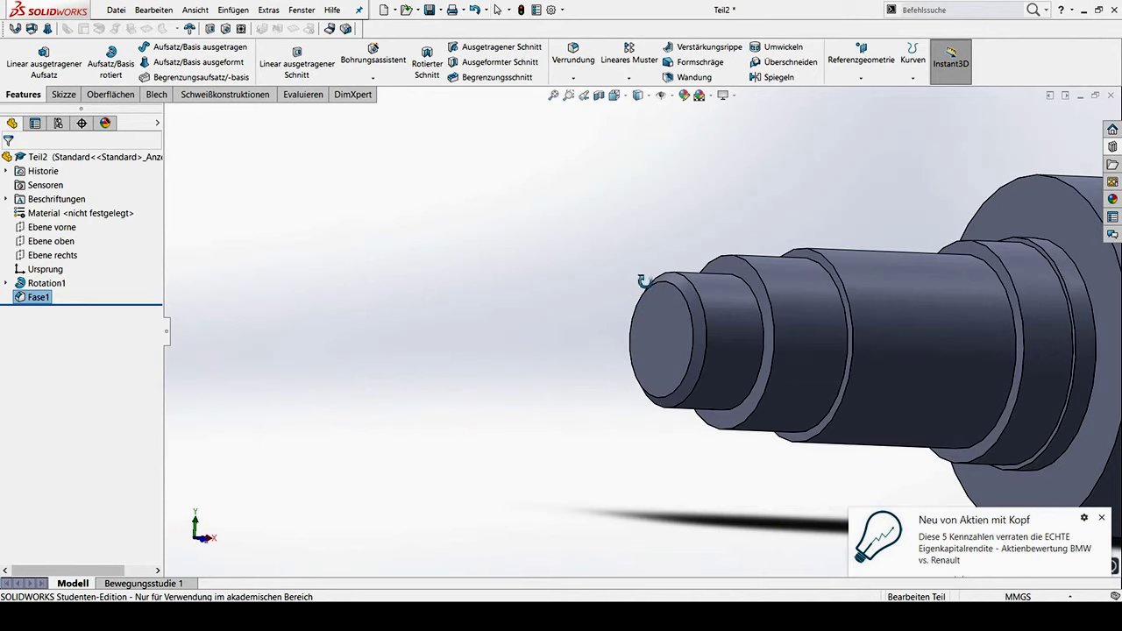
pyautogui.press('Escape')
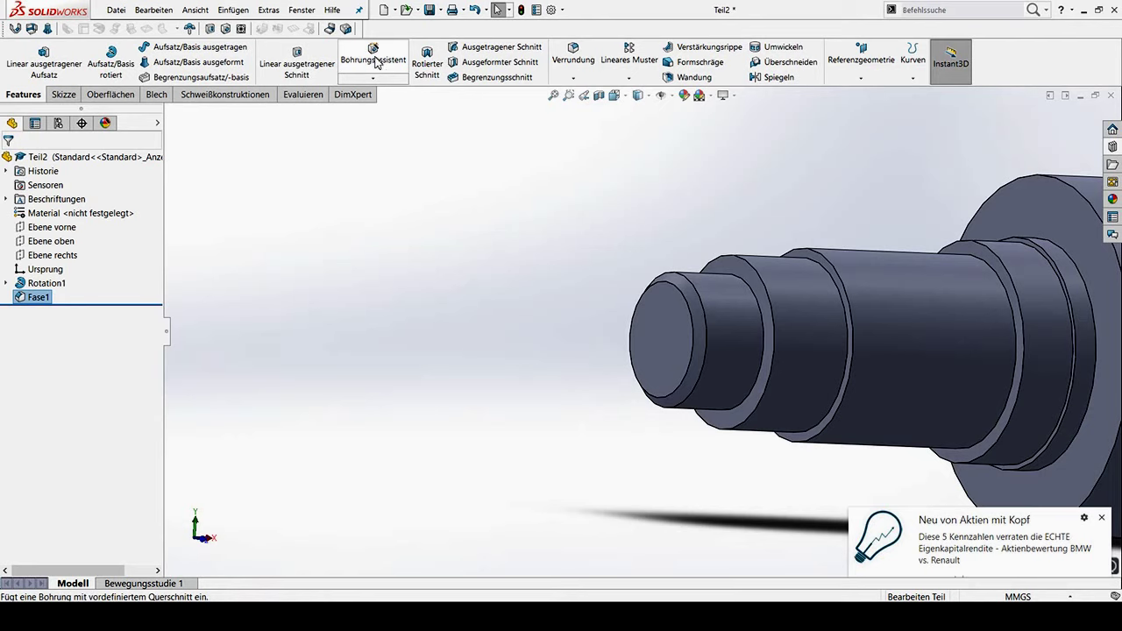
# Start an M6 tapped hole in the Hole Wizard with Mit Gewindebeschreibung enabled and no countersink
pyautogui.click(375, 58)
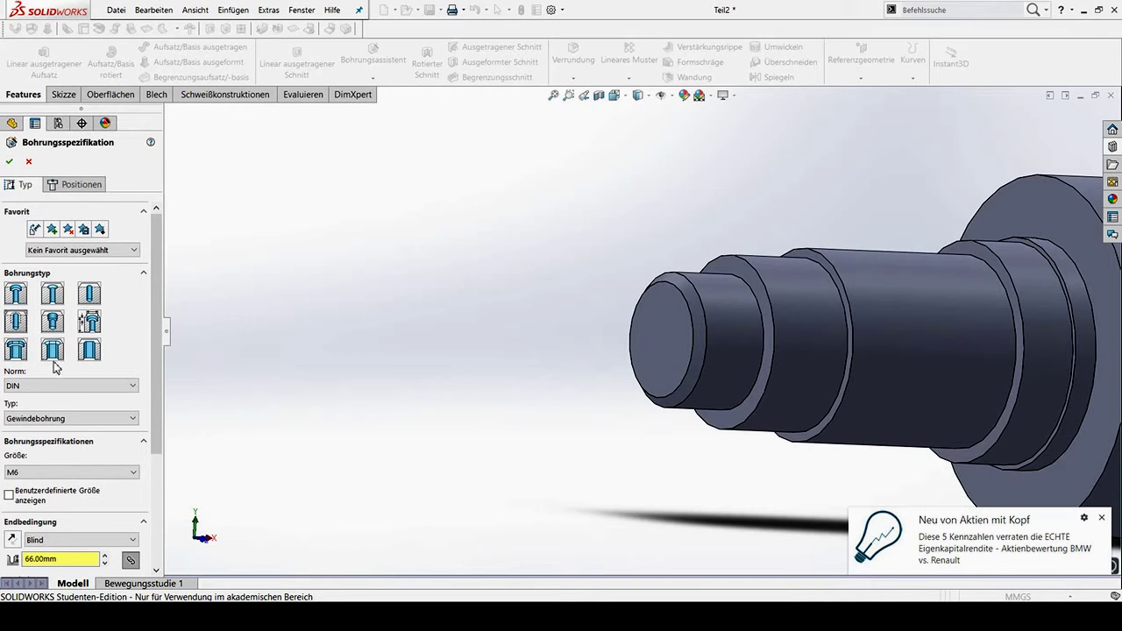
pyautogui.scroll(-3, 96, 425)
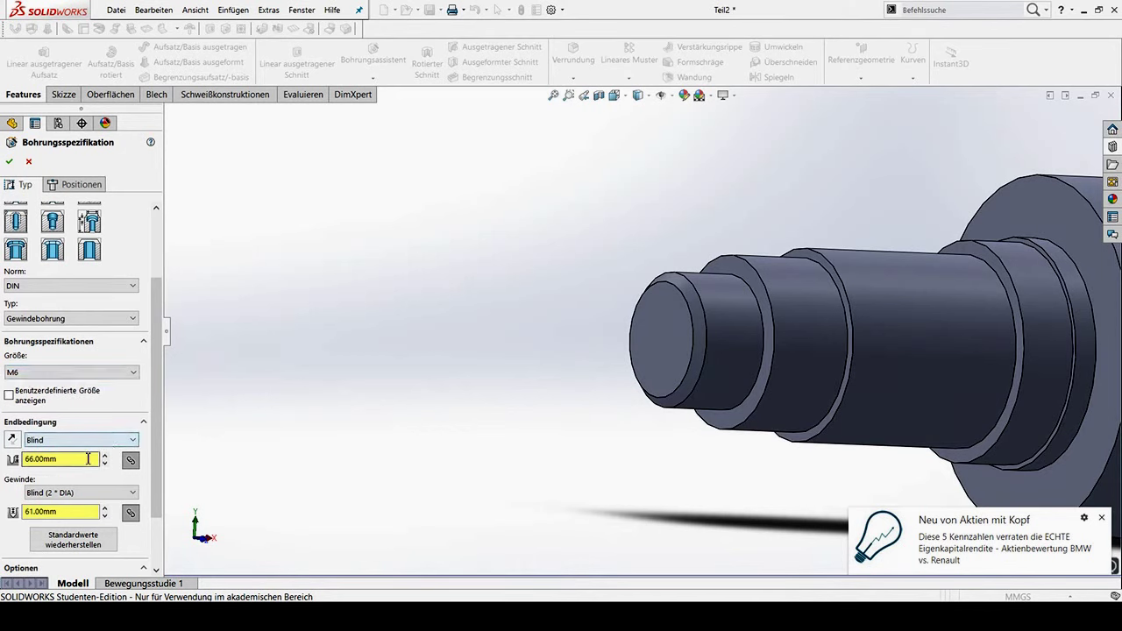
pyautogui.scroll(3, 85, 473)
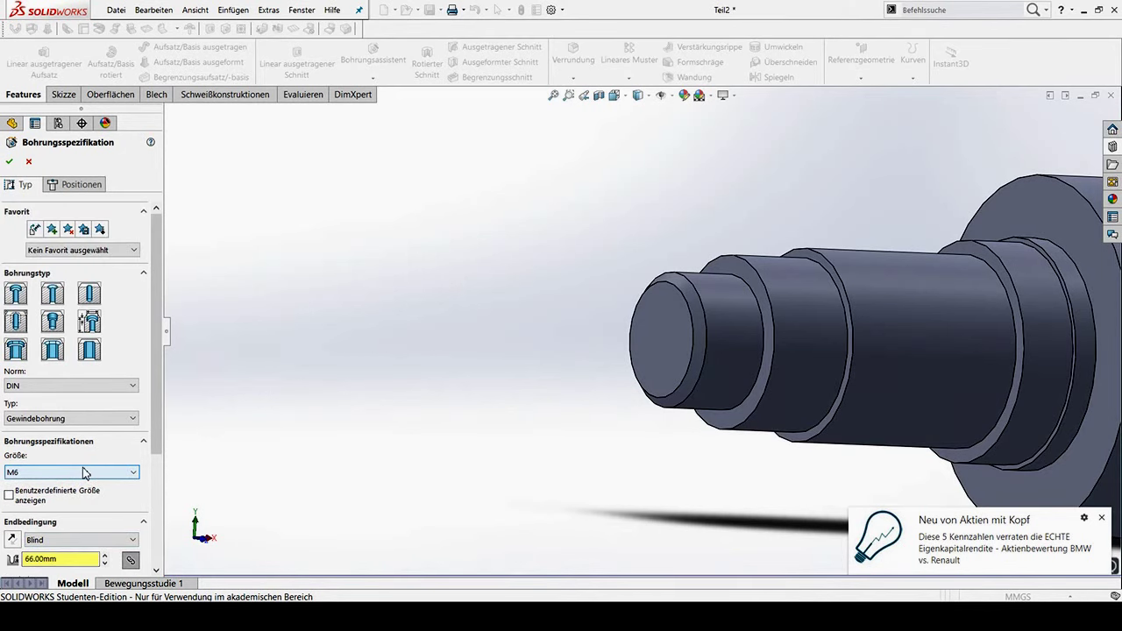
pyautogui.scroll(-5, 79, 464)
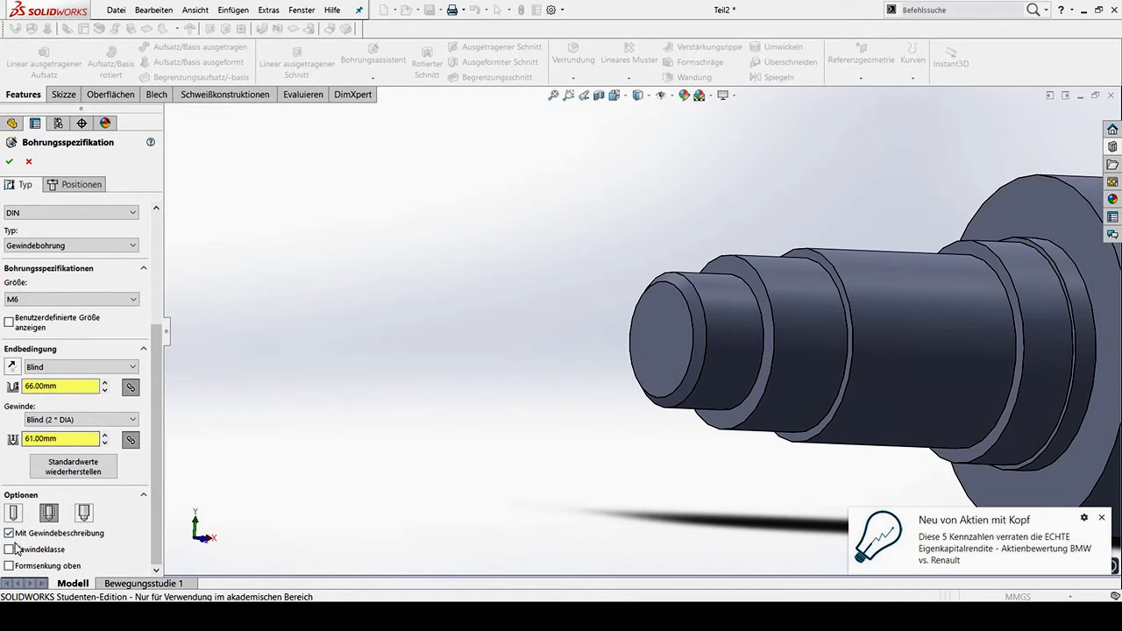
pyautogui.click(10, 549)
pyautogui.click(22, 552)
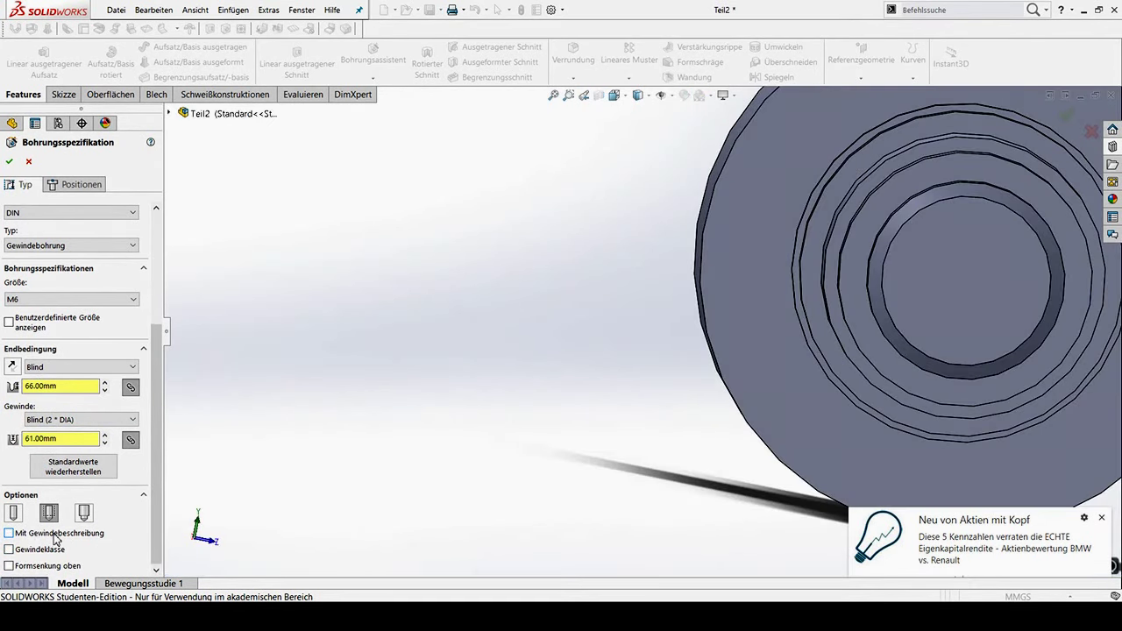
pyautogui.click(40, 536)
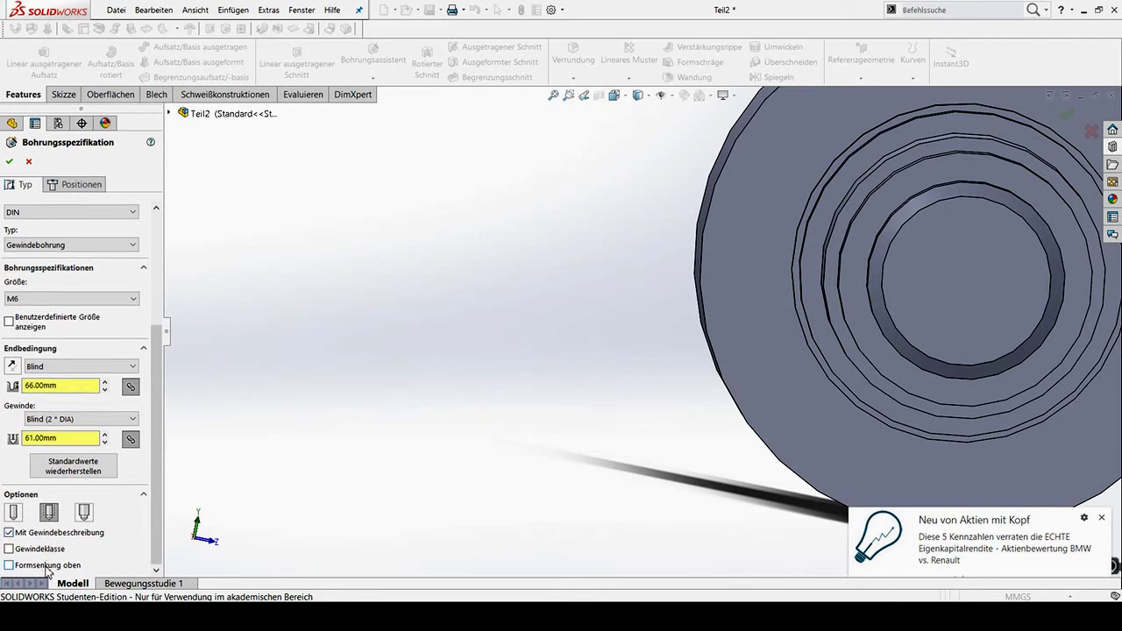
pyautogui.click(47, 565)
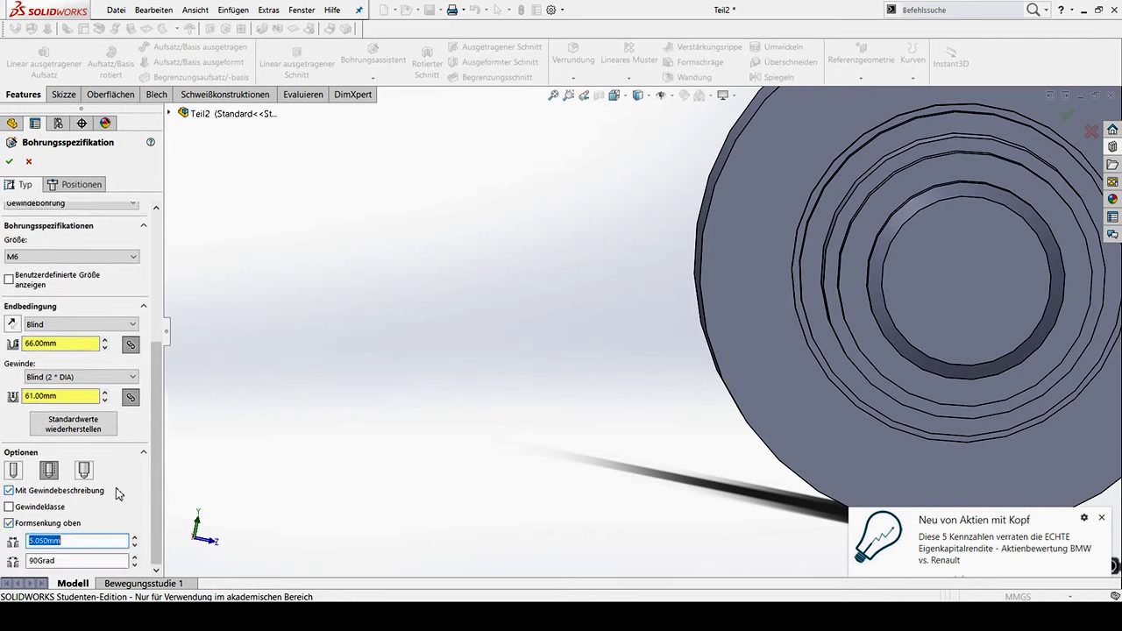
pyautogui.click(9, 522)
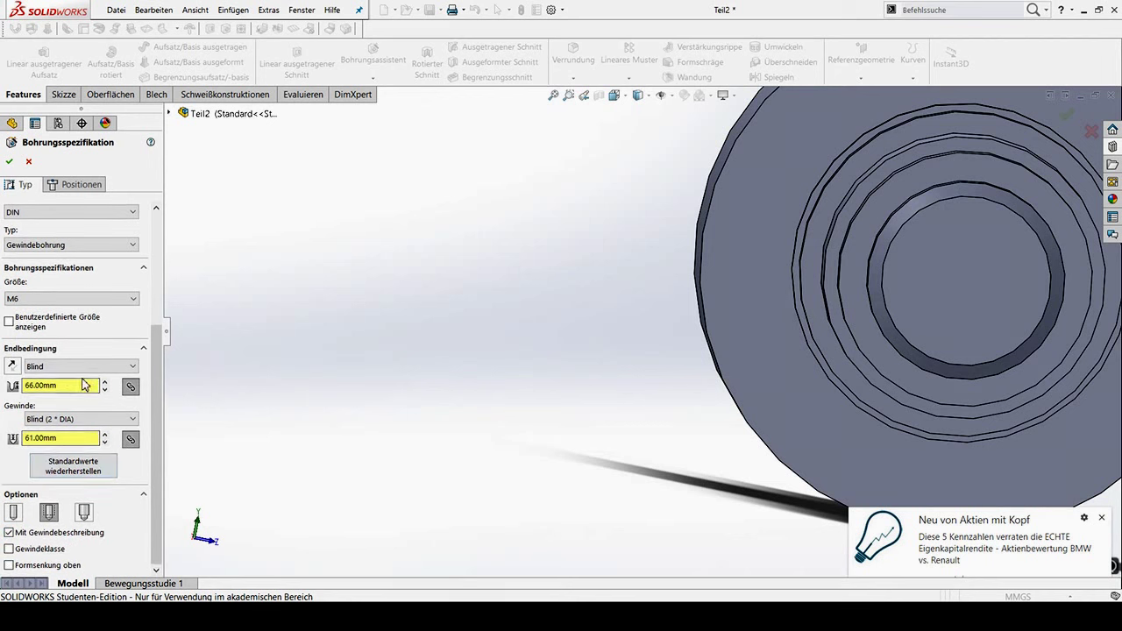
# Set the hole's blind depth to 15 mm and its thread depth to 17 mm
pyautogui.moveTo(84, 383); pyautogui.dragTo(7, 383)
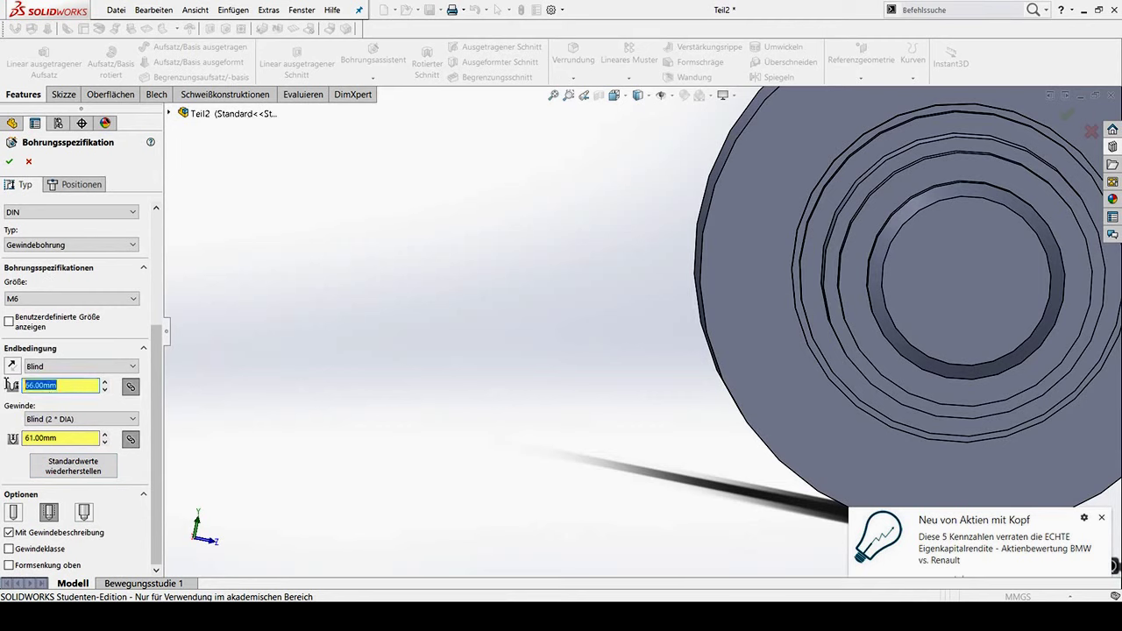
pyautogui.write('1')
pyautogui.write('7')
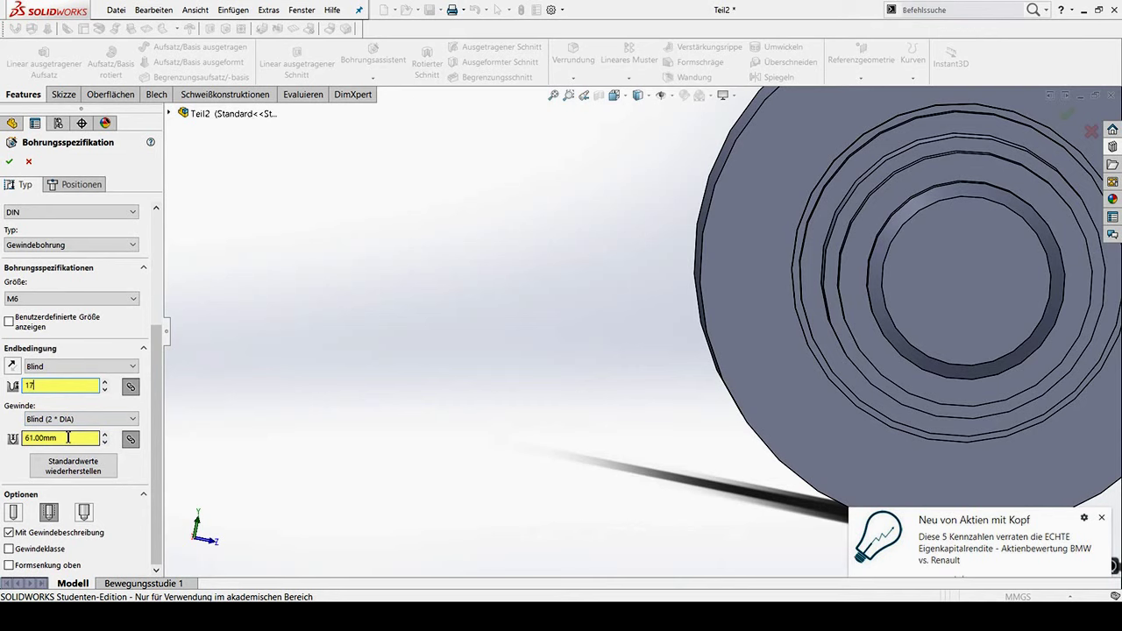
pyautogui.click(67, 437)
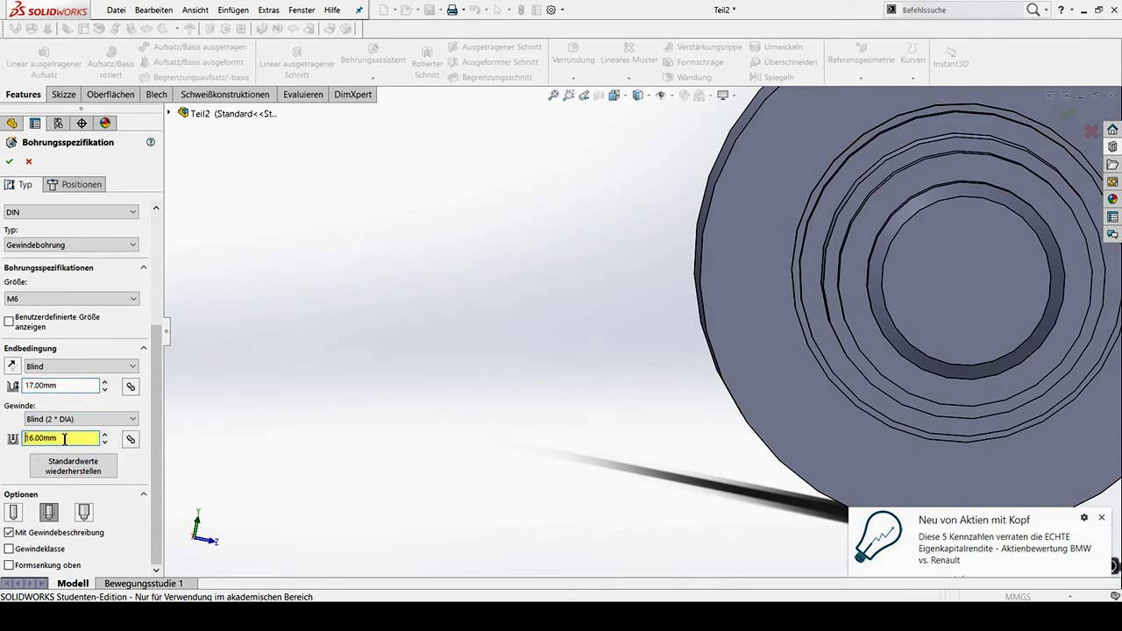
pyautogui.doubleClick(64, 438)
pyautogui.write('17')
pyautogui.doubleClick(40, 385)
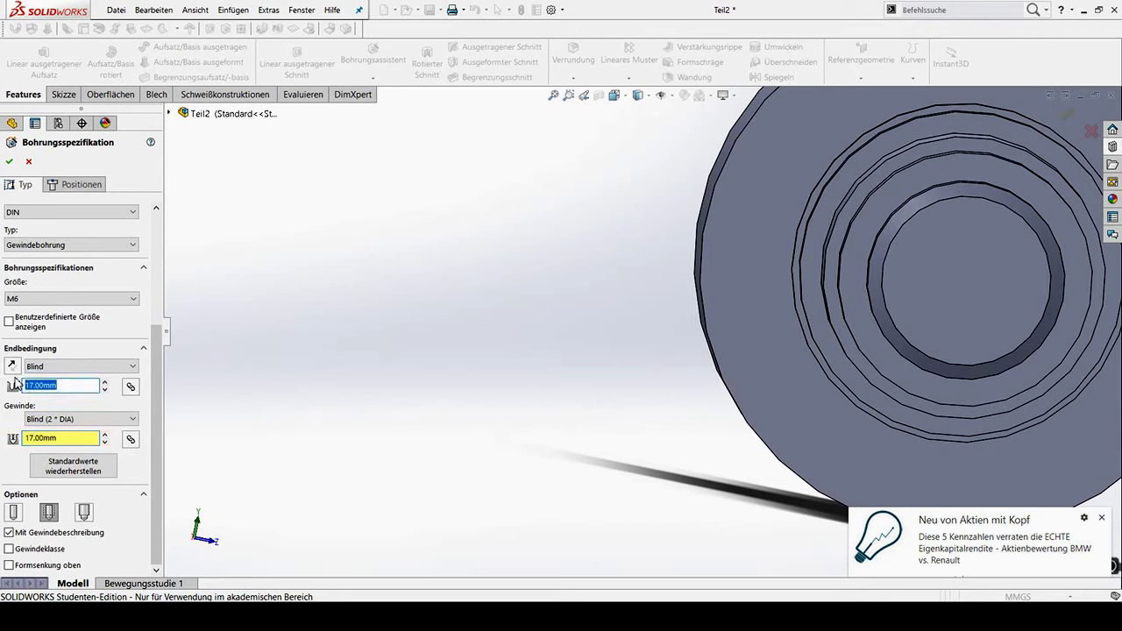
pyautogui.write('15')
# Place the hole's point on the shaft's small end face using a 3D sketch
pyautogui.click(77, 186)
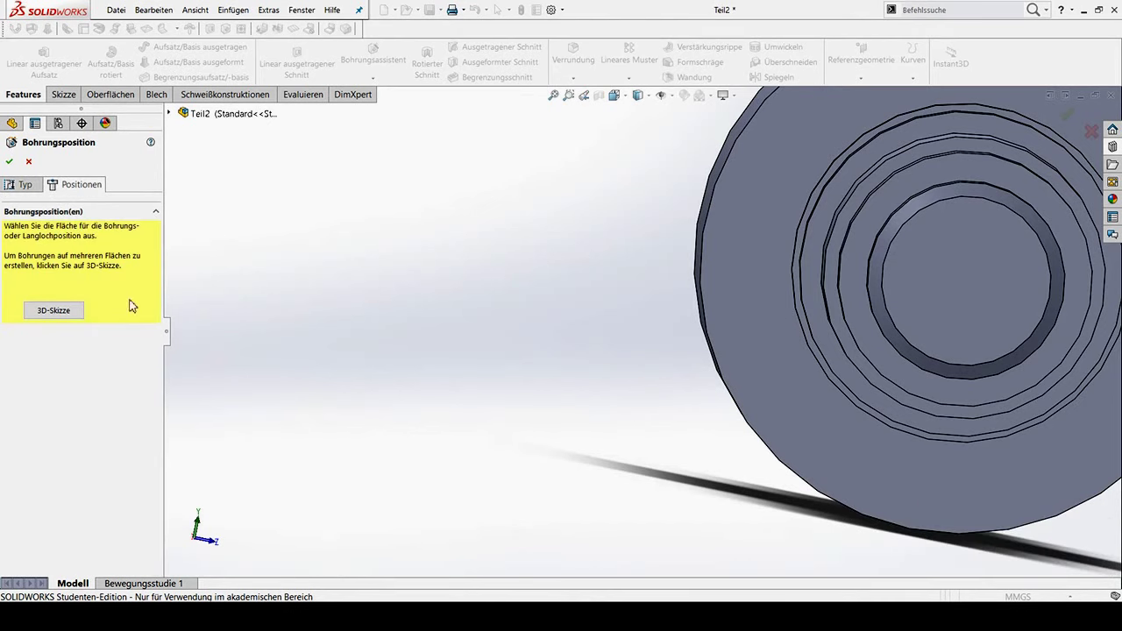
pyautogui.click(52, 310)
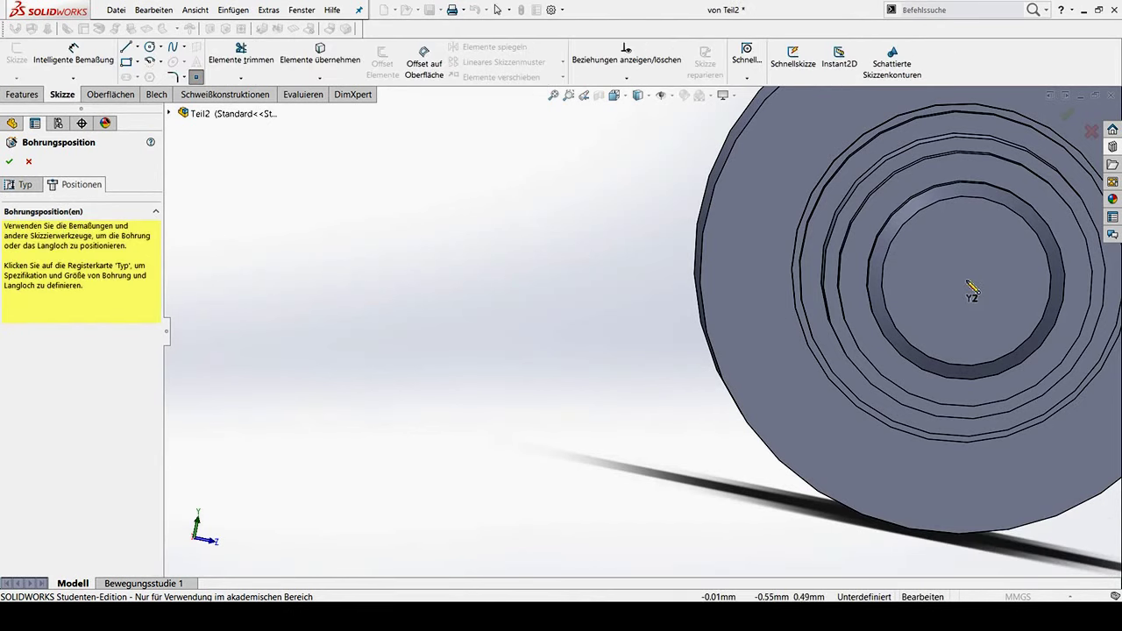
pyautogui.click(1002, 300)
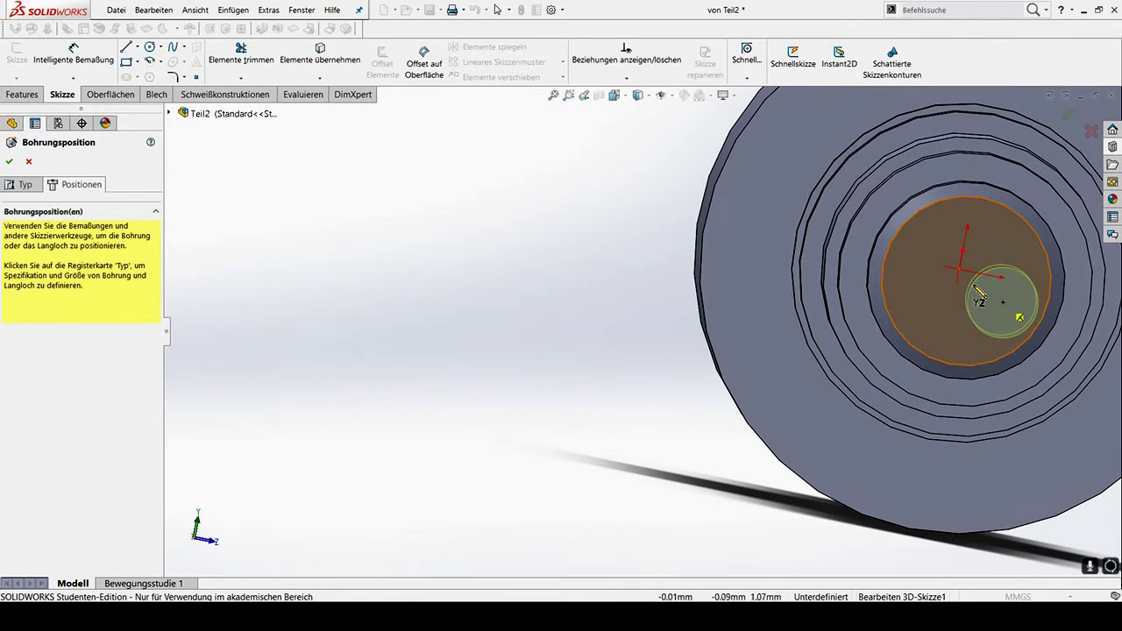
pyautogui.click(944, 260)
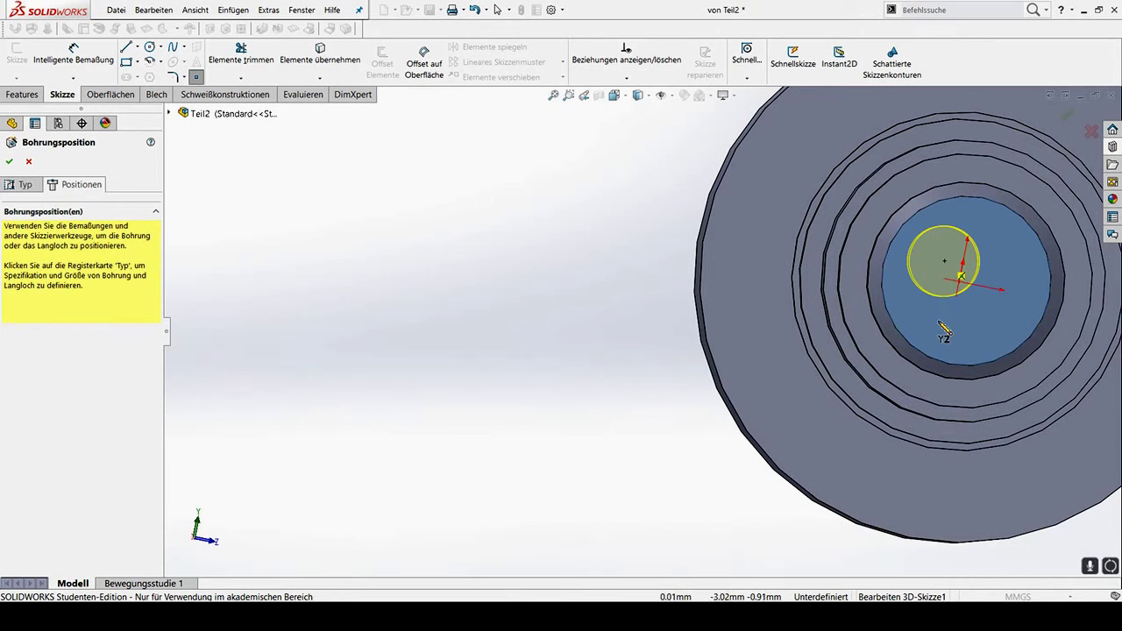
pyautogui.press('Escape')
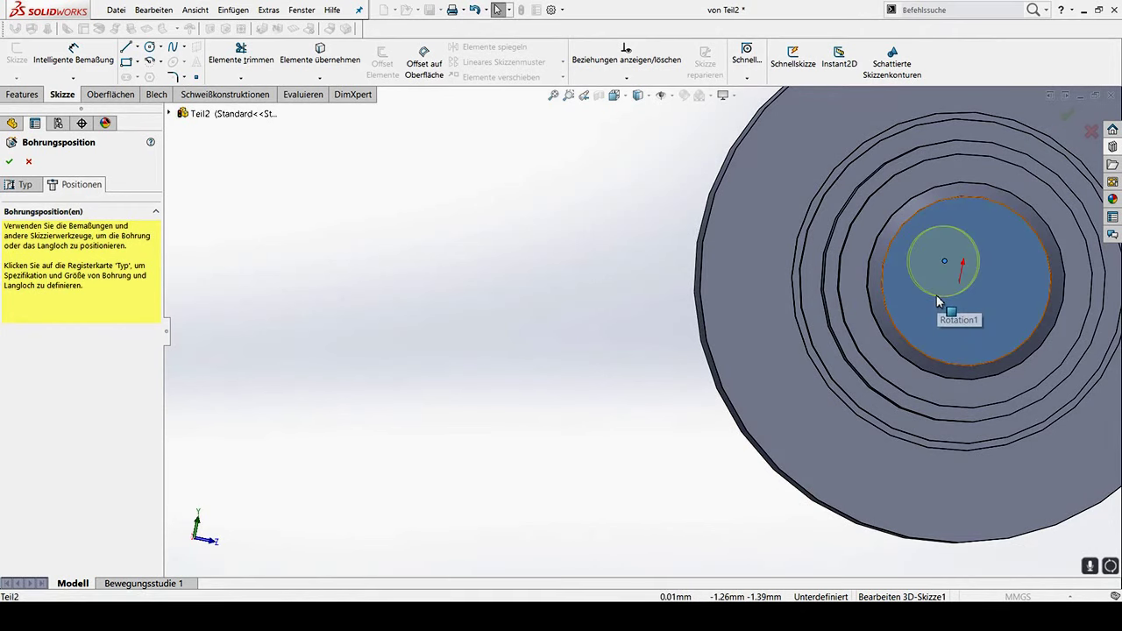
# Make the hole point concentric with the circular end edge and finish M6 Gewindebohrung1
pyautogui.click(934, 263)
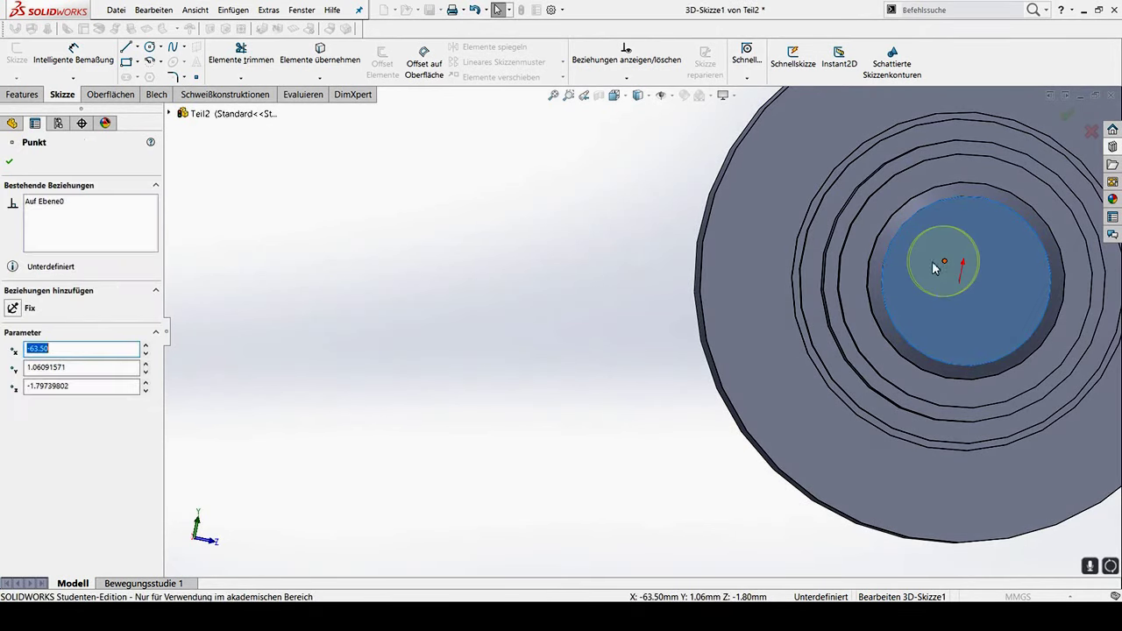
pyautogui.keyDown('ctrl'); pyautogui.click(1045, 310); pyautogui.keyUp('ctrl')
pyautogui.click(12, 368)
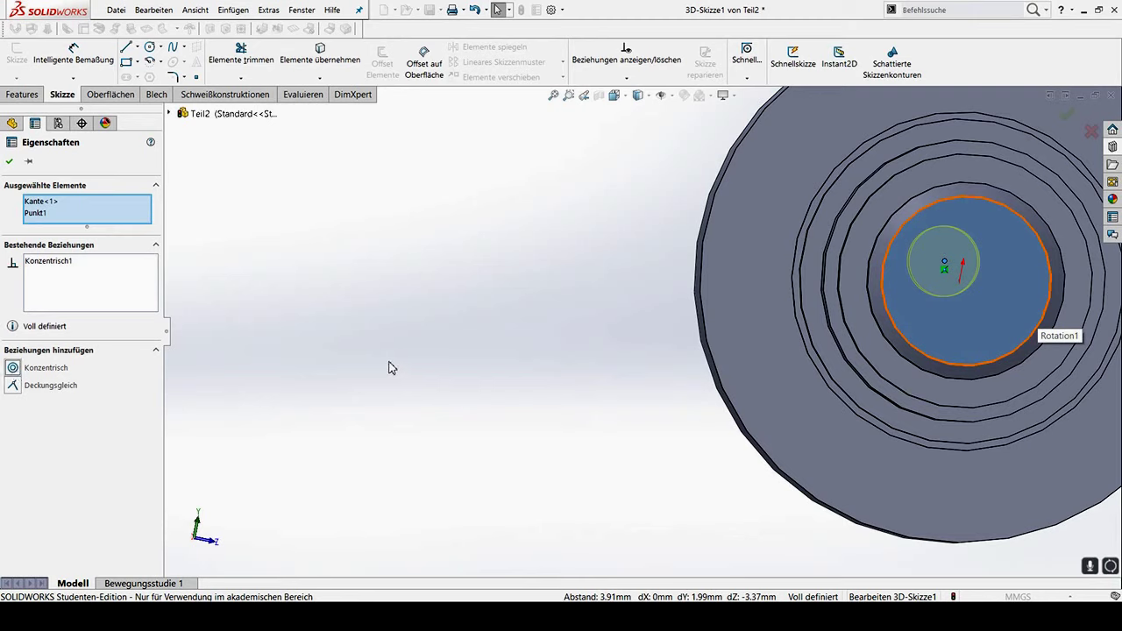
pyautogui.click(7, 163)
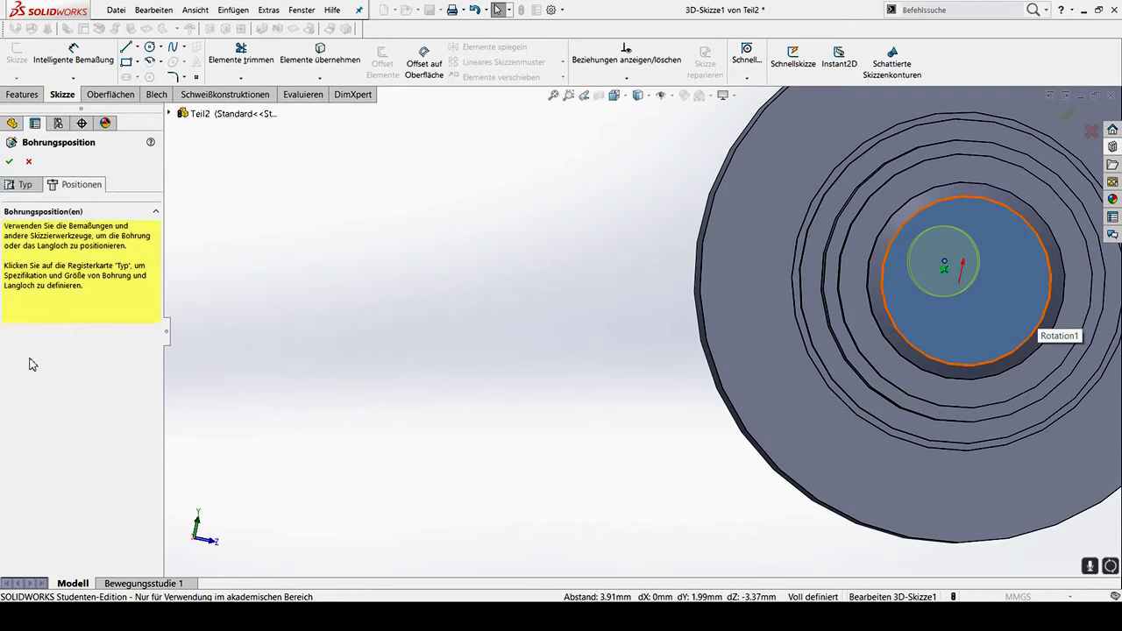
pyautogui.click(12, 159)
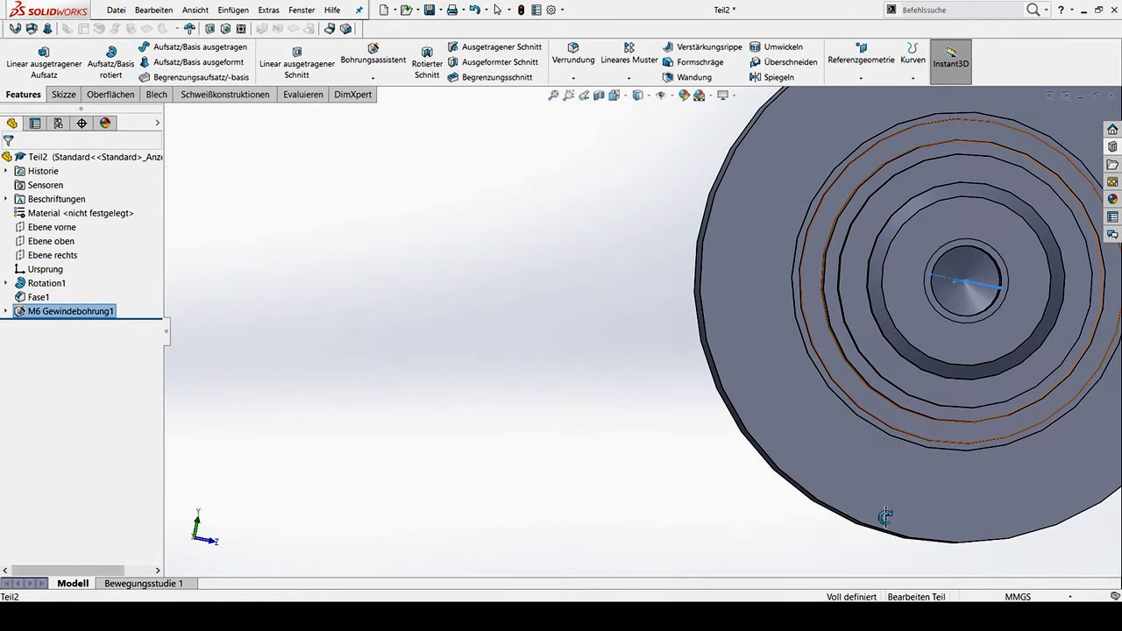
pyautogui.press('Escape')
pyautogui.hotkey('ctrl', '1')
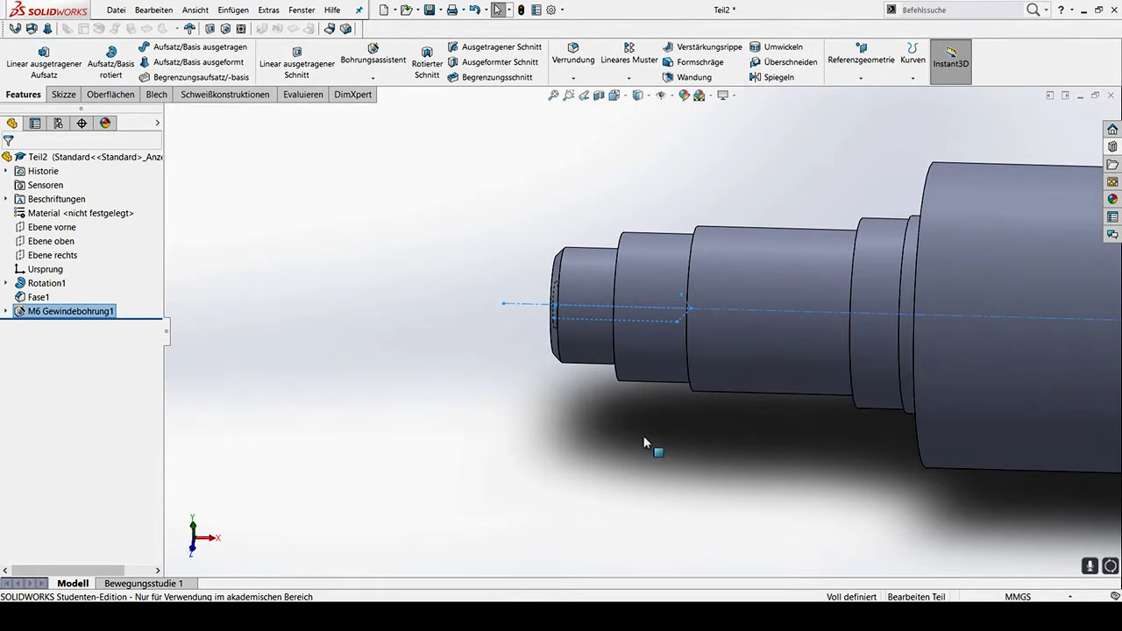
pyautogui.moveTo(651, 445); pyautogui.dragTo(741, 349, button='middle')
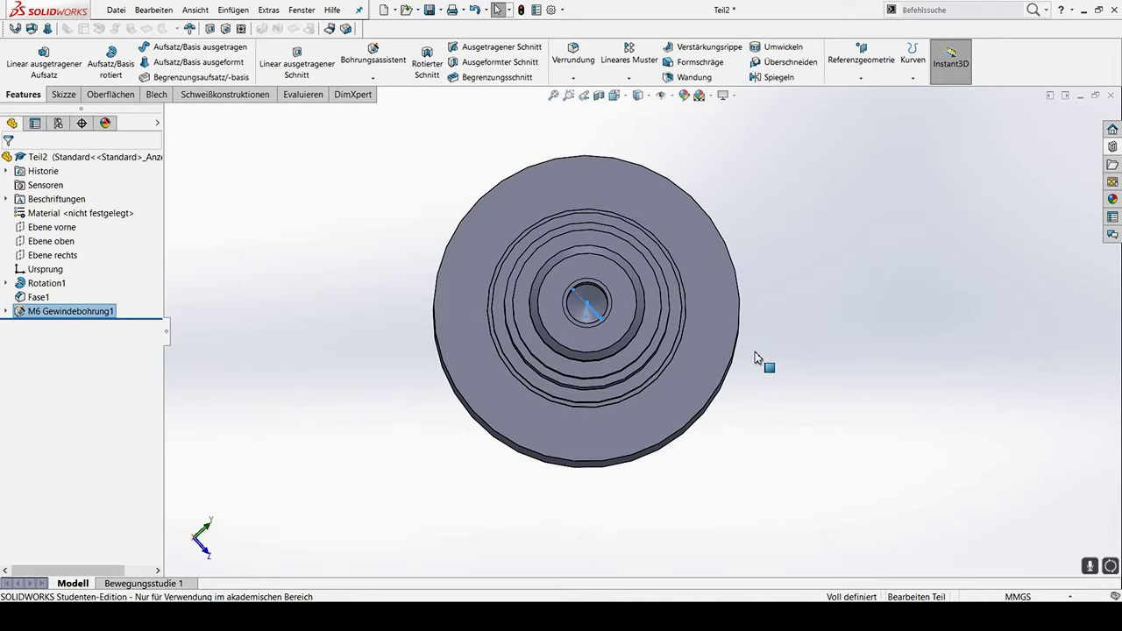
pyautogui.click(384, 15)
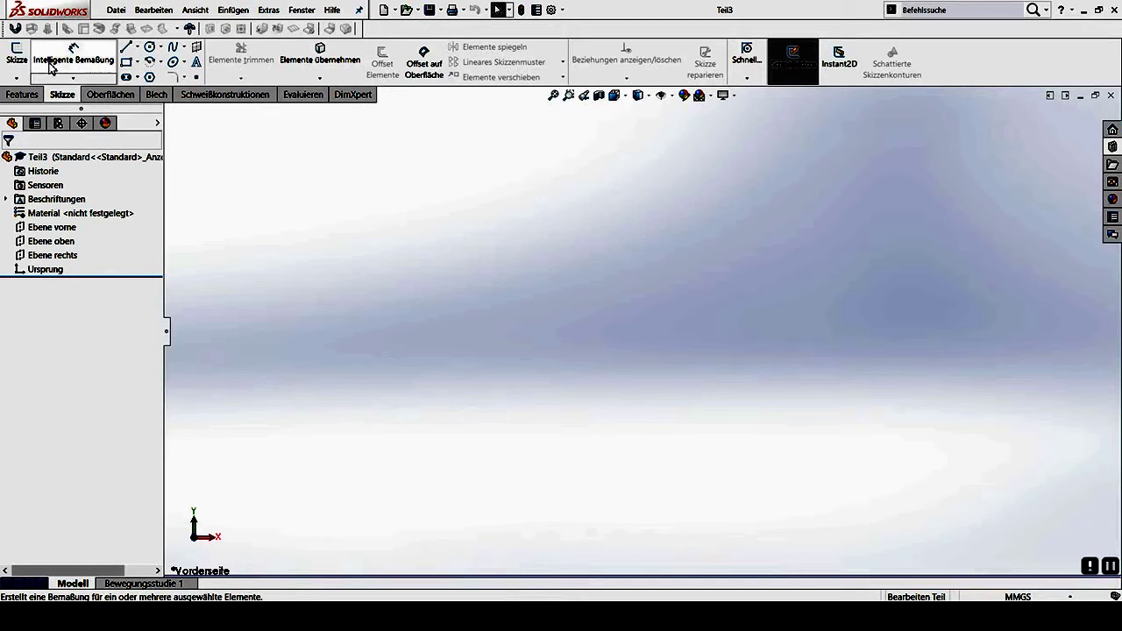
# Start a new sketch in the empty Teil3 part
pyautogui.click(142, 47)
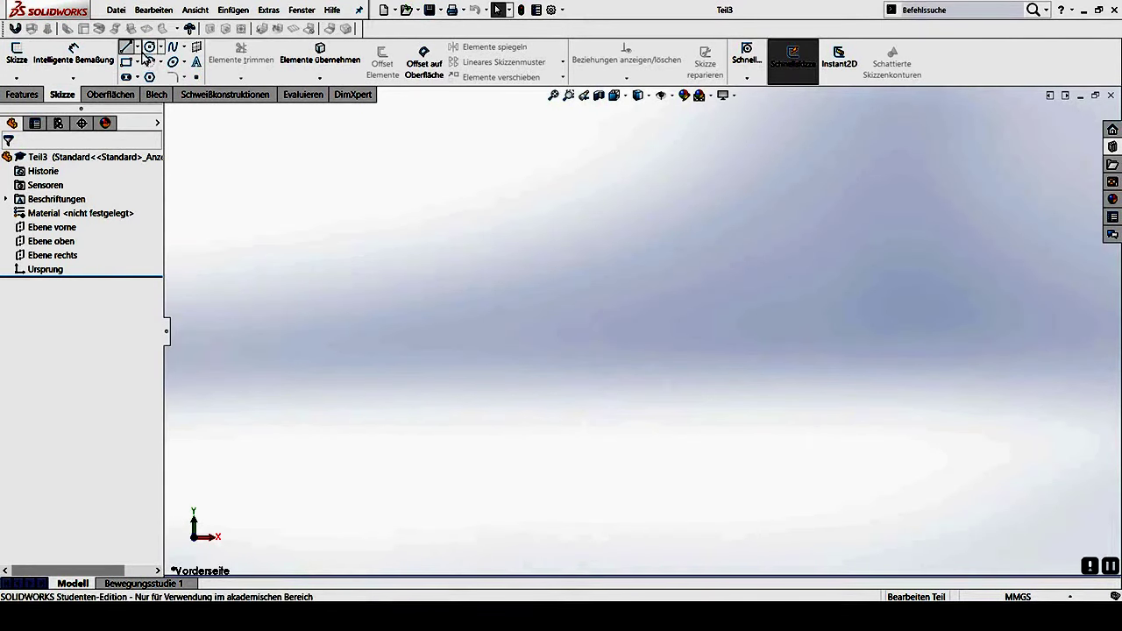
# Sketch on Ebene vorne and draw a horizontal construction centreline through the origin, then select it
pyautogui.click(625, 324)
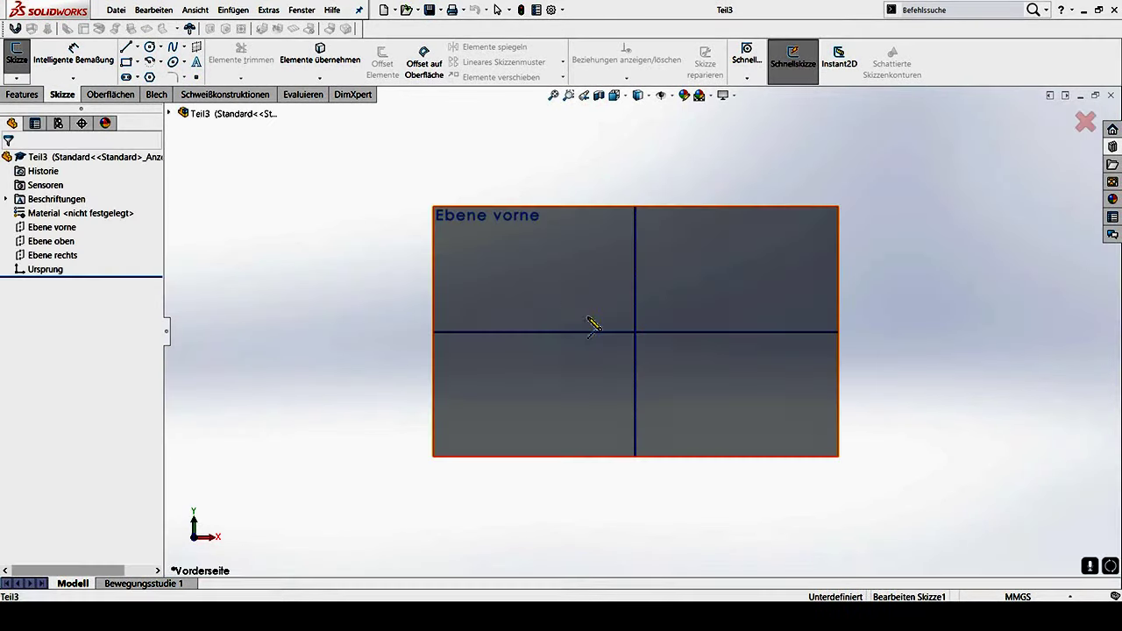
pyautogui.click(634, 331)
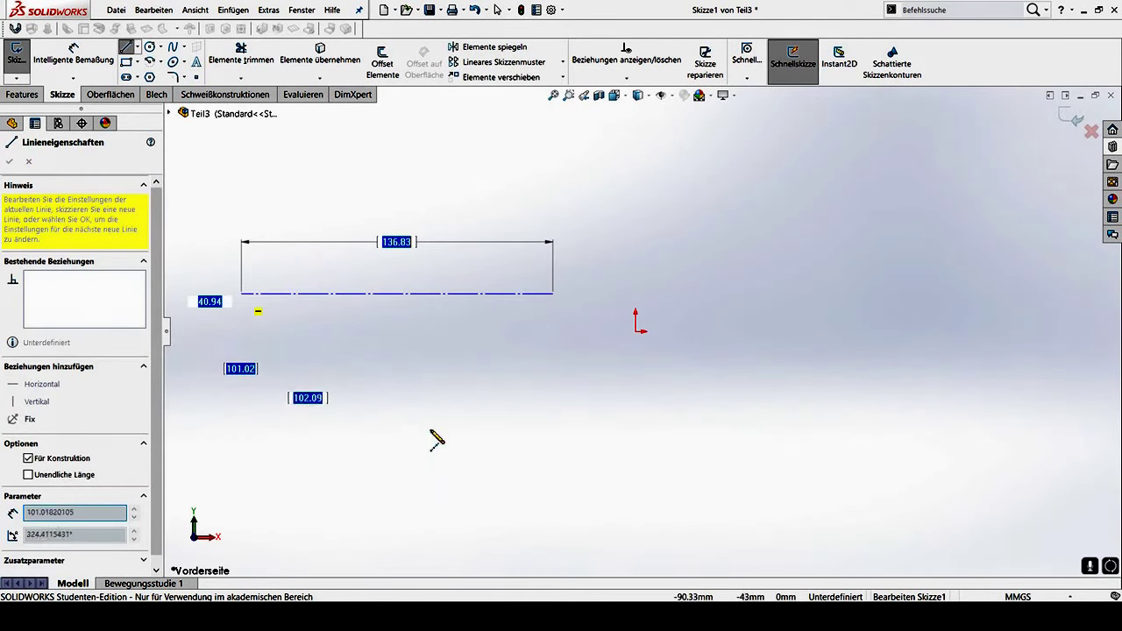
pyautogui.press('Escape')
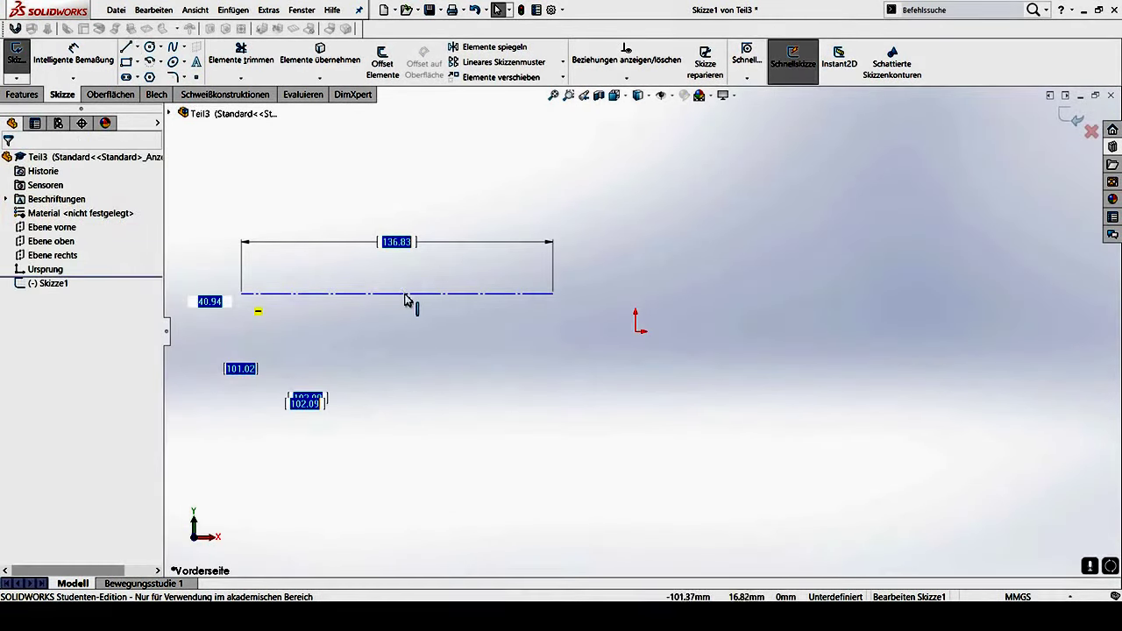
pyautogui.click(405, 294)
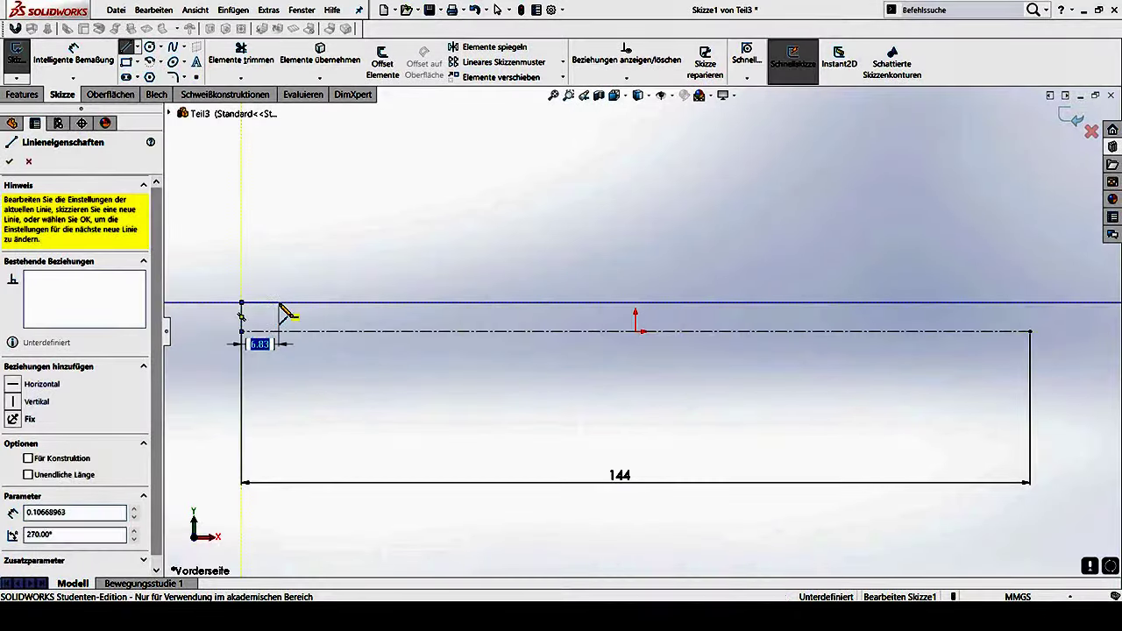
# Draw the connected stepped outline from the centreline's left end up to the top horizontal edge
pyautogui.click(279, 303)
pyautogui.click(279, 269)
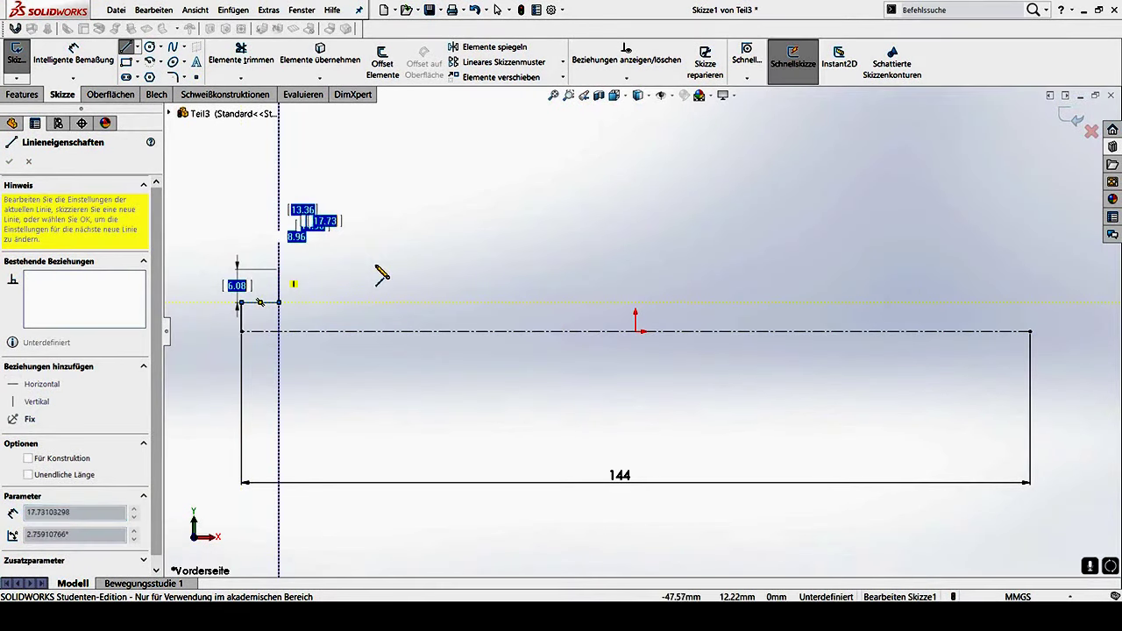
pyautogui.click(342, 269)
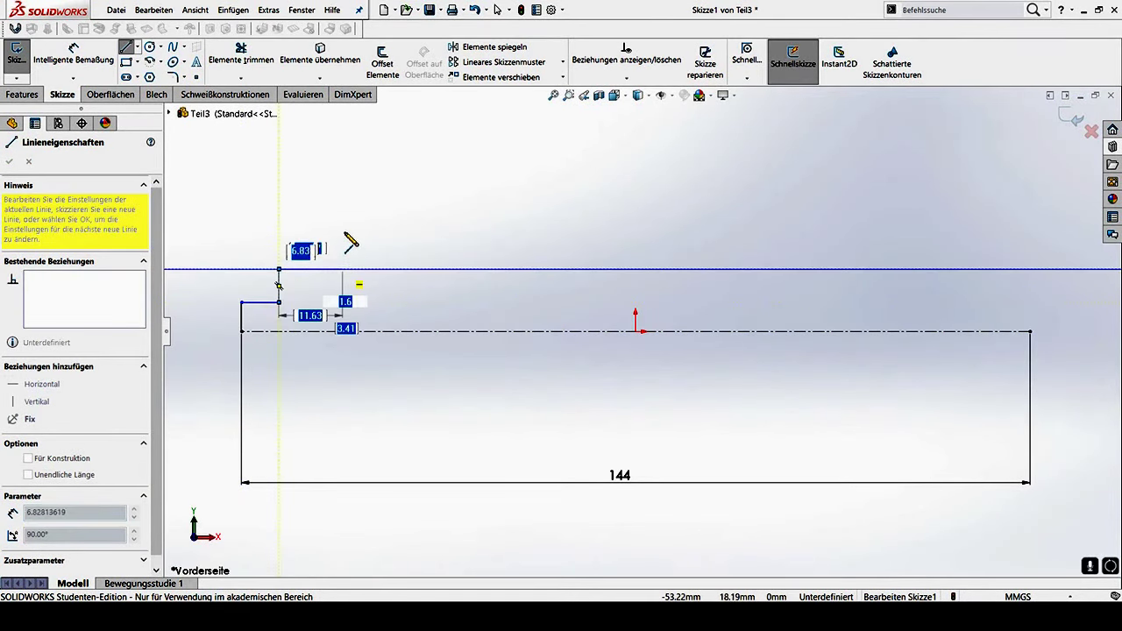
pyautogui.click(408, 244)
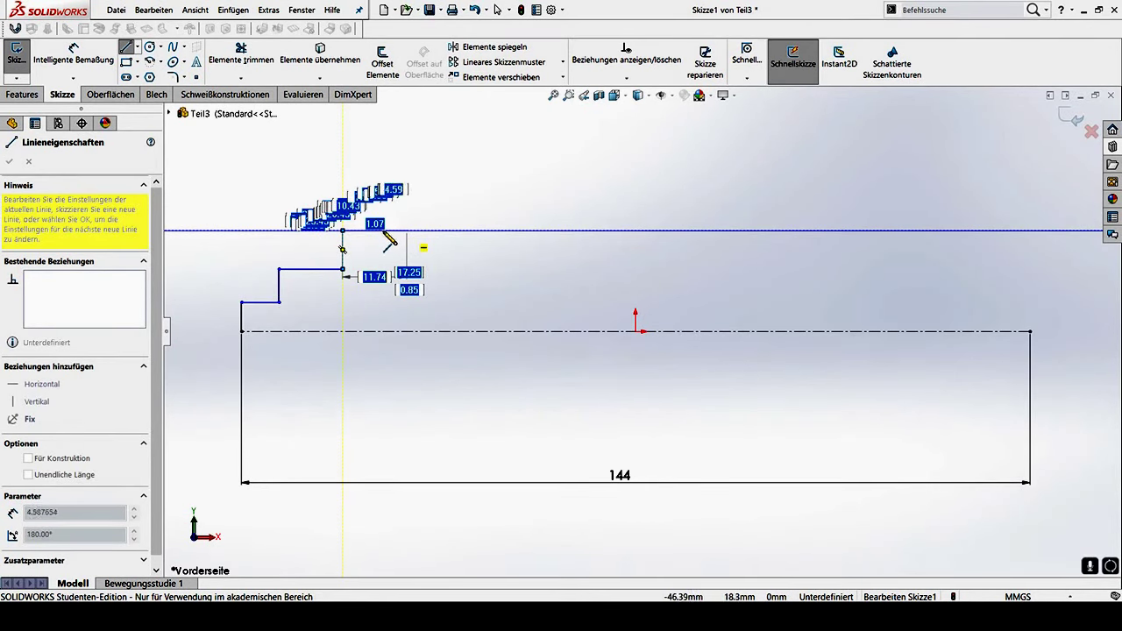
pyautogui.click(406, 188)
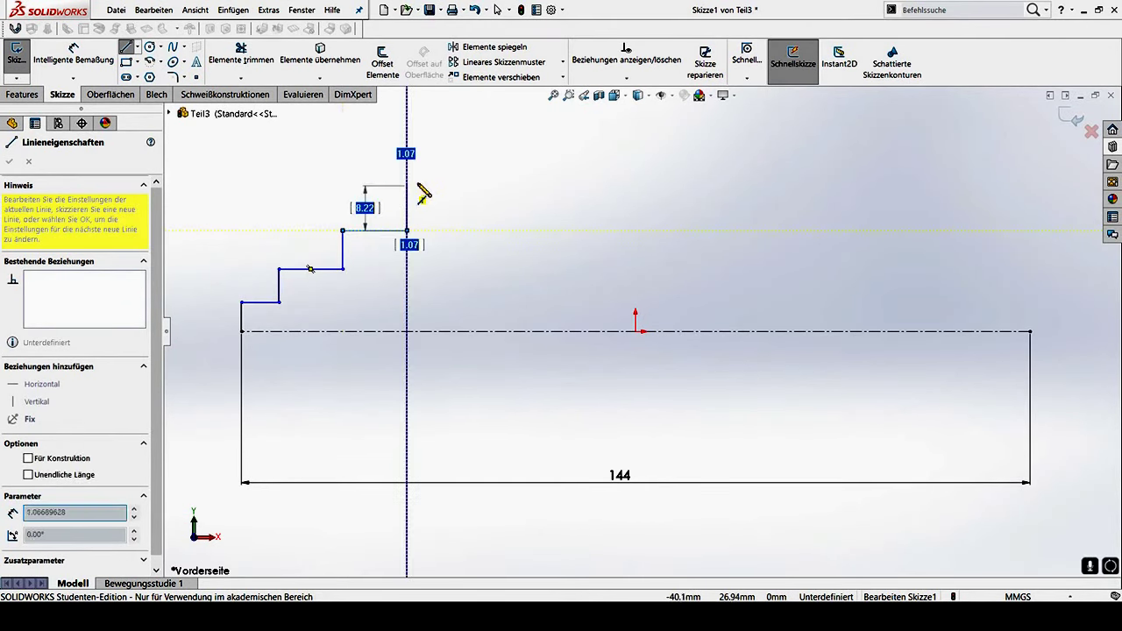
pyautogui.click(406, 185)
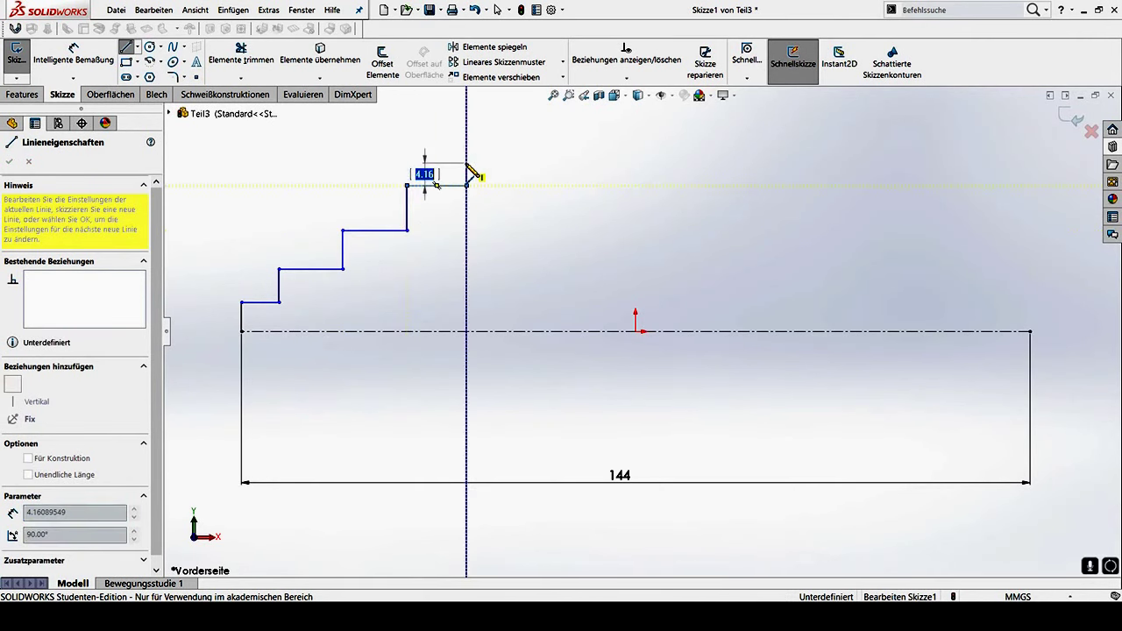
pyautogui.click(467, 185)
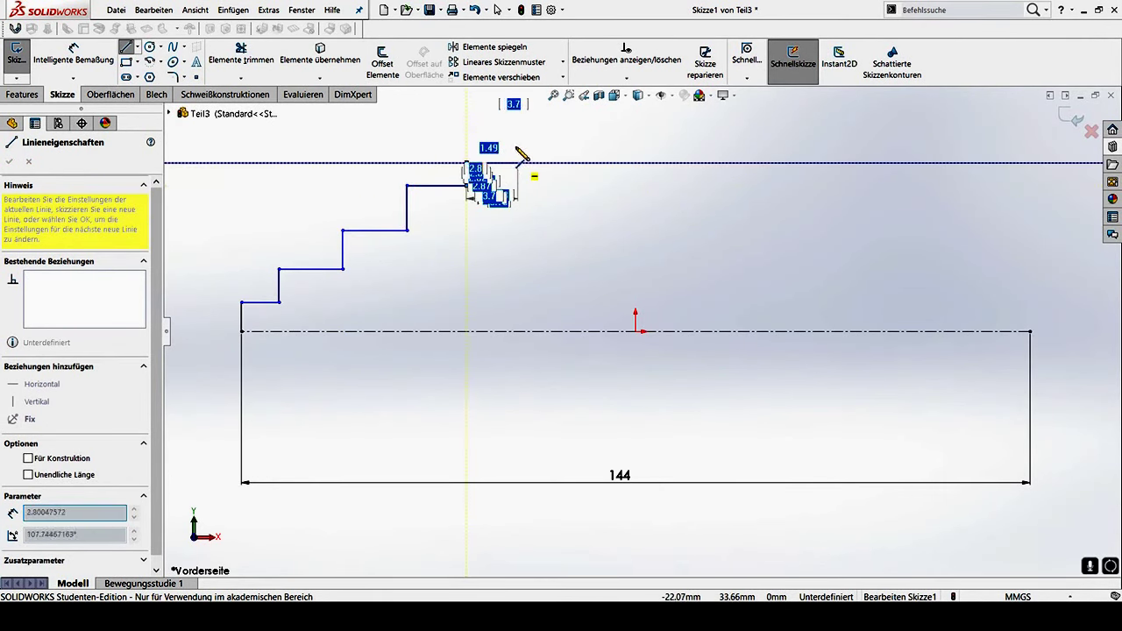
pyautogui.click(466, 163)
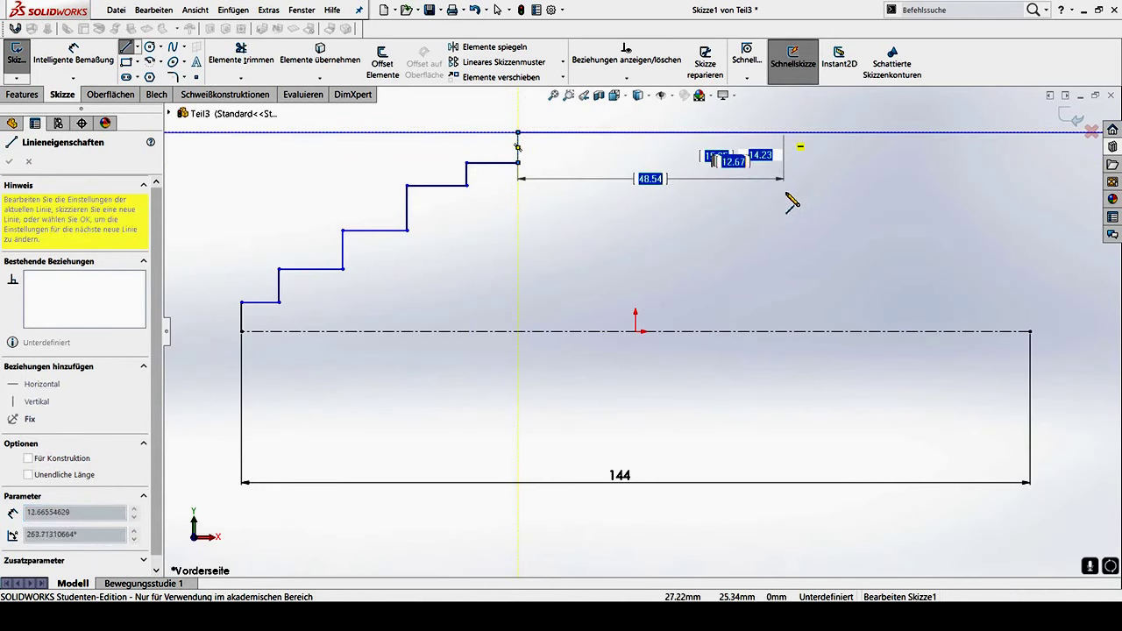
pyautogui.press('Return')
pyautogui.press('Escape')
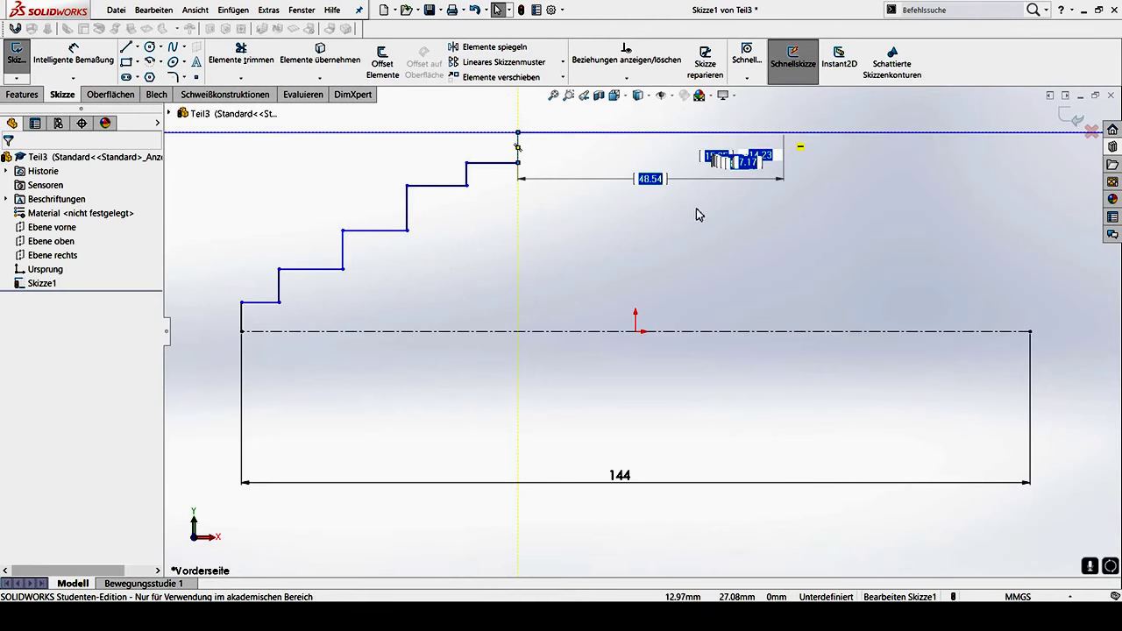
# Dimension the profile's top horizontal edge to 50 mm
pyautogui.press('d')
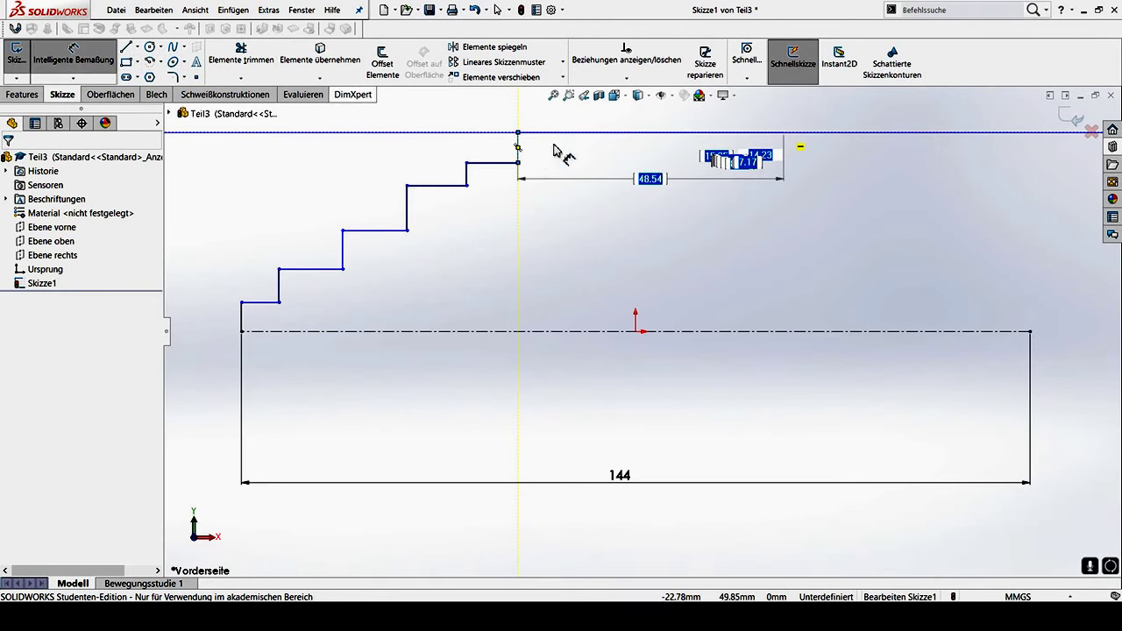
pyautogui.click(646, 137)
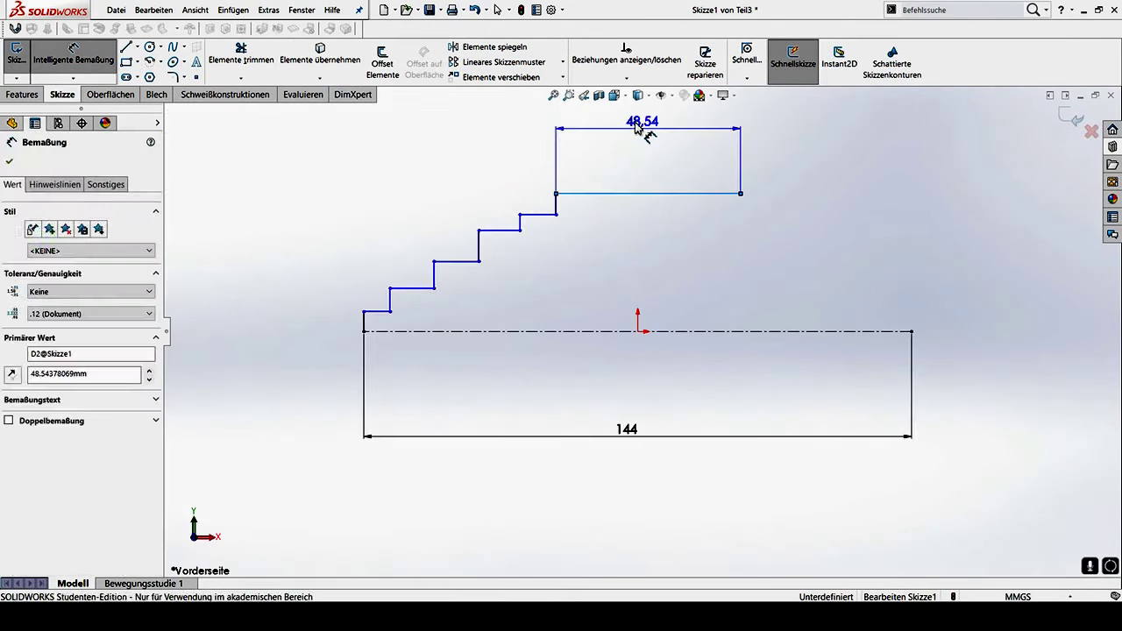
pyautogui.write('50')
pyautogui.press('Return')
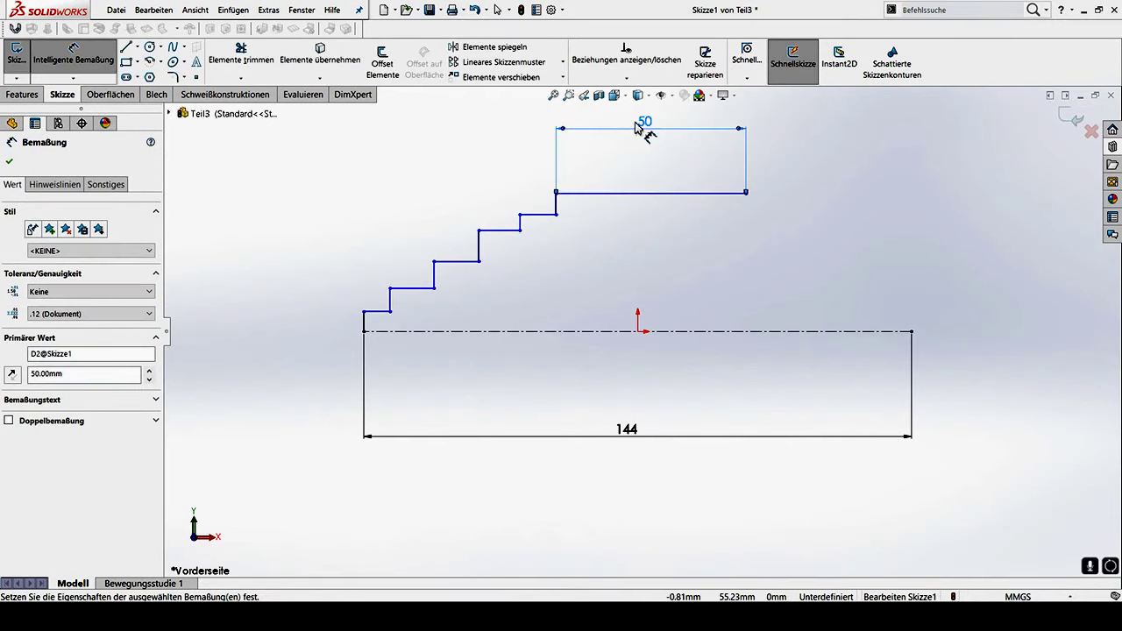
pyautogui.press('Escape')
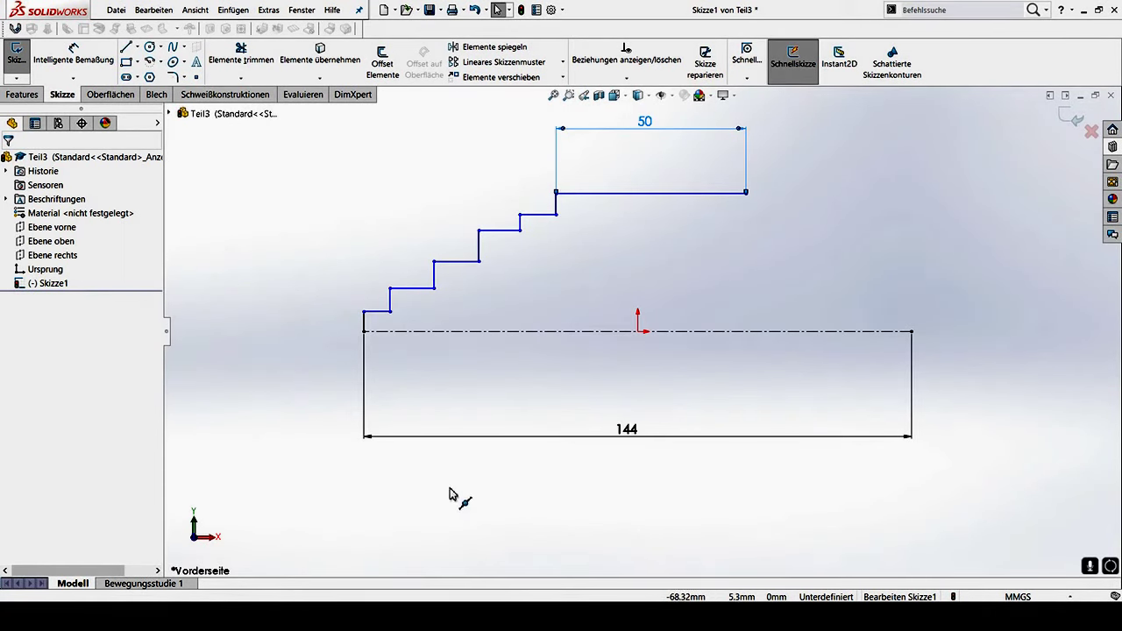
# Begin a width dimension on the first step using its line and the lower-left start point
pyautogui.scroll(-3, 452, 493)
pyautogui.click(448, 488)
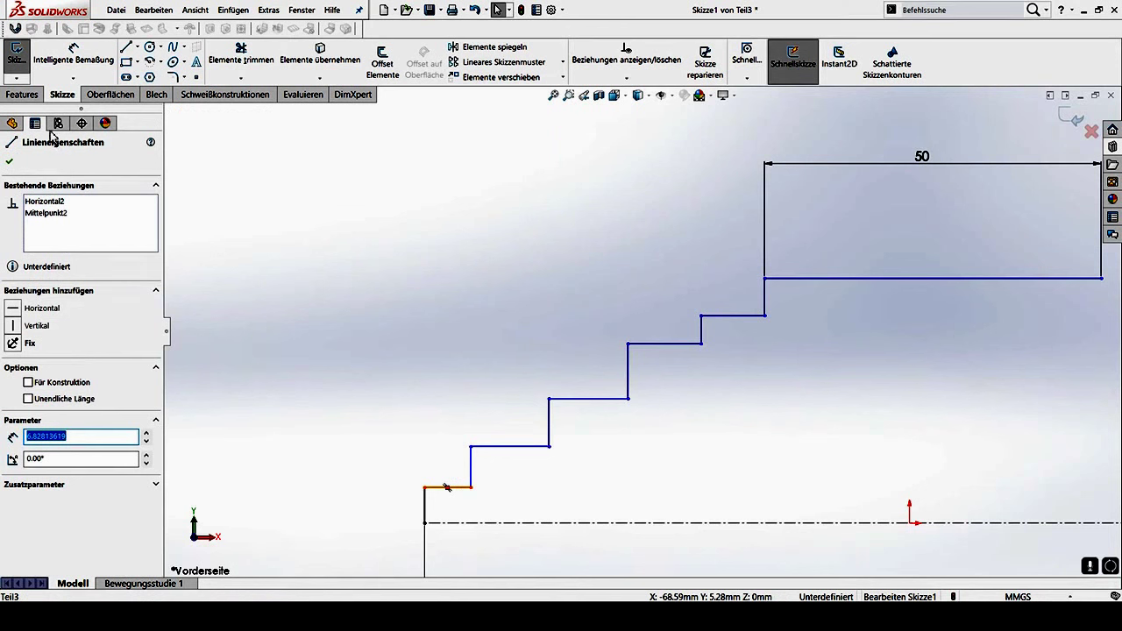
pyautogui.click(74, 54)
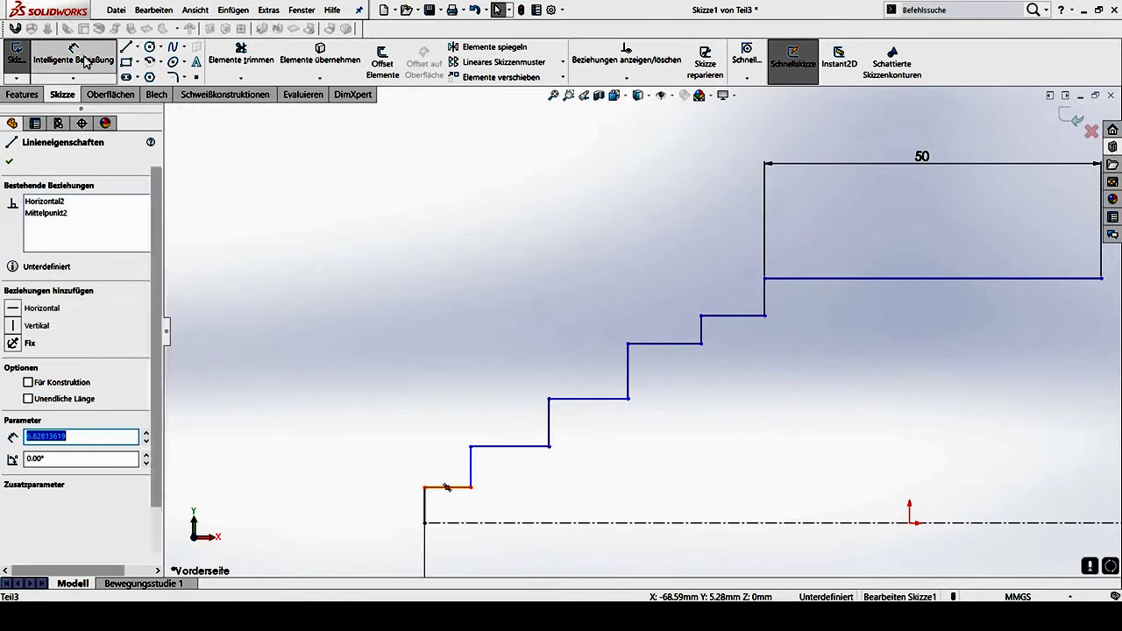
pyautogui.click(462, 488)
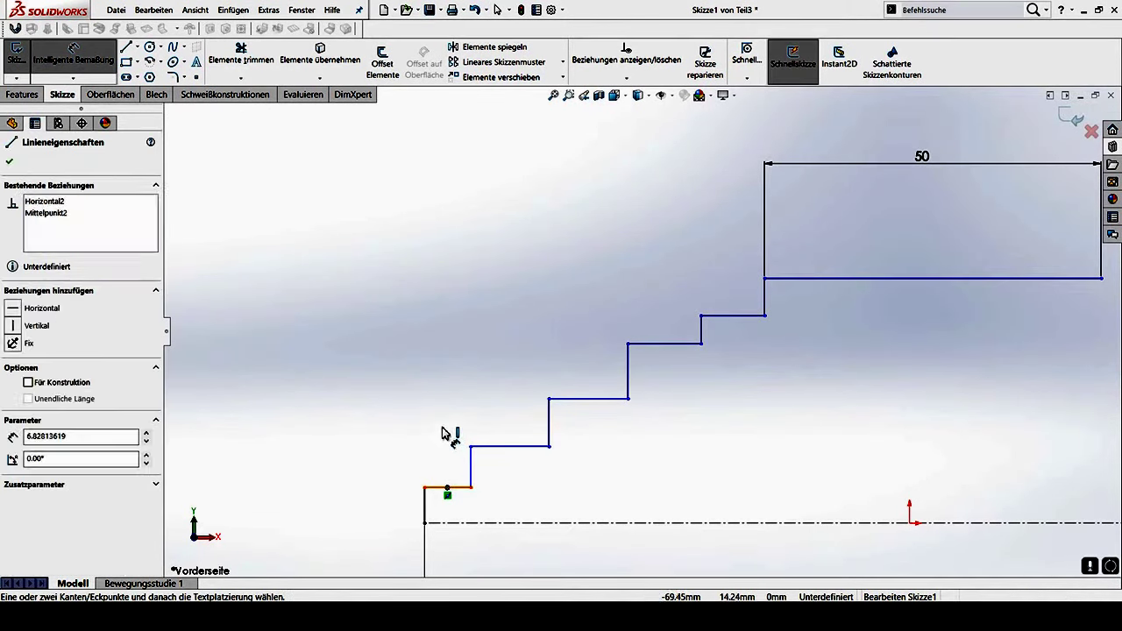
pyautogui.click(471, 487)
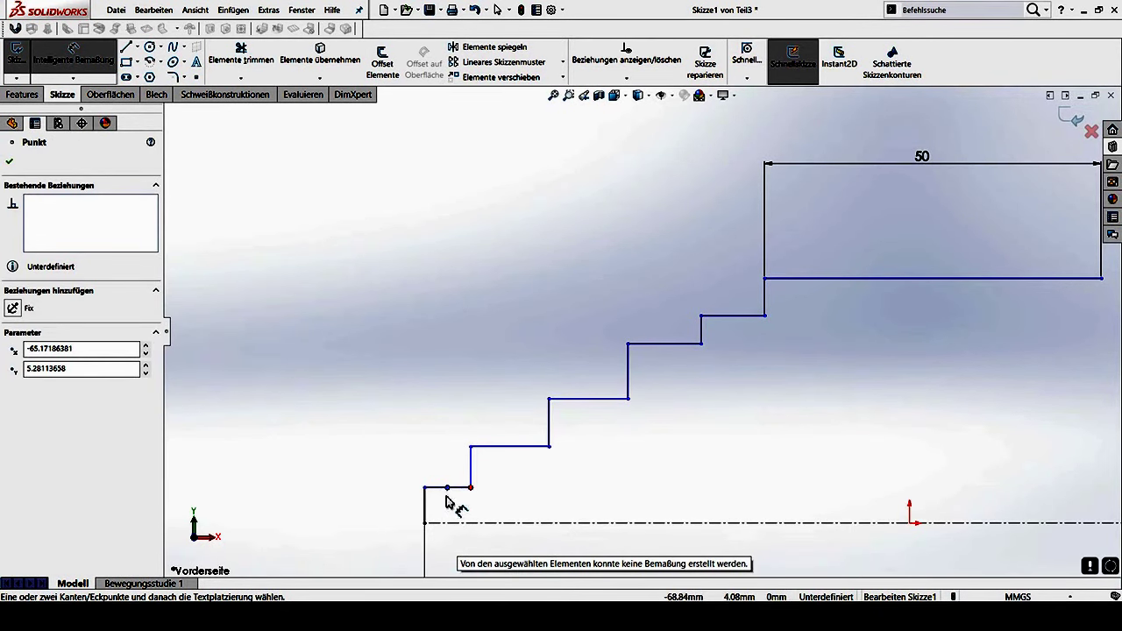
pyautogui.click(451, 499)
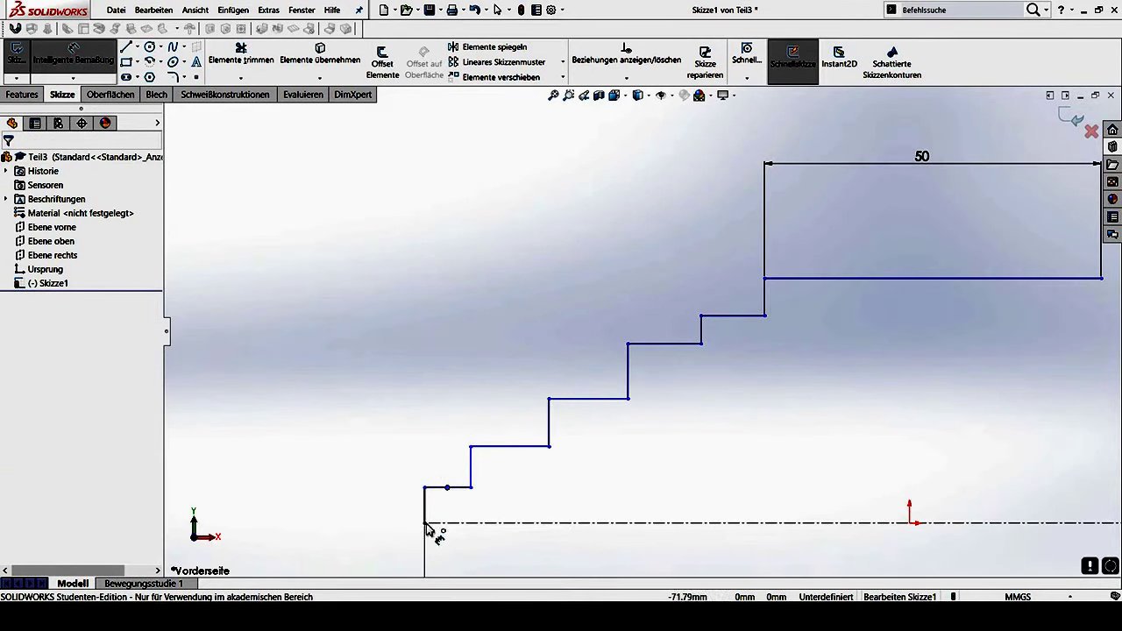
pyautogui.click(467, 490)
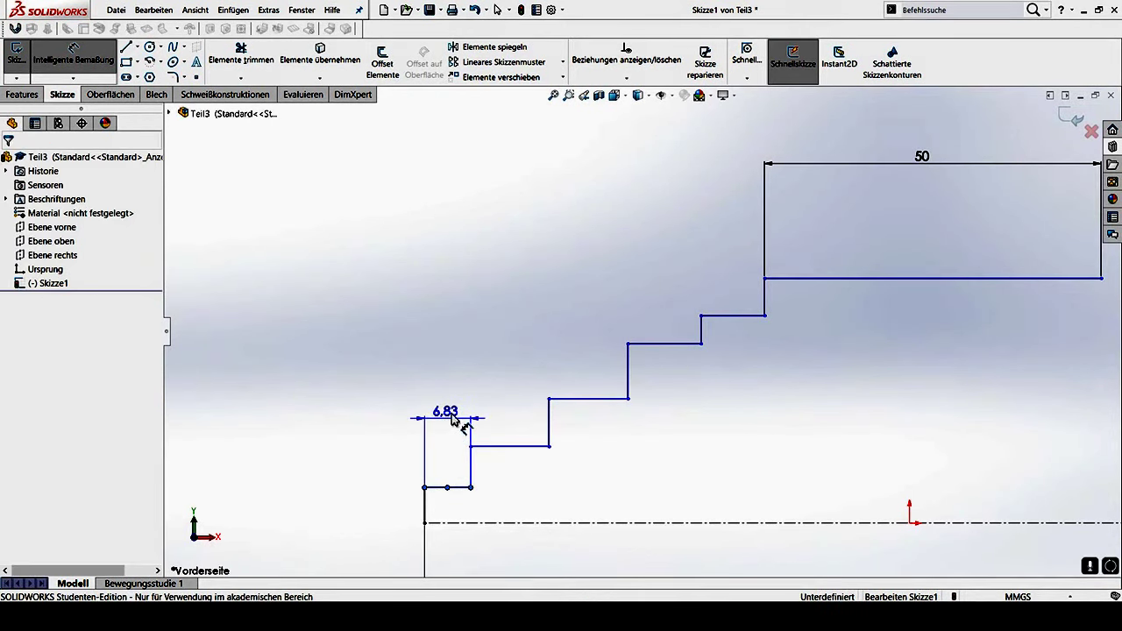
# Dimension the first step at 8 mm and the second step at 17 mm from the left start point
pyautogui.click(452, 417)
pyautogui.write('82813619mm')
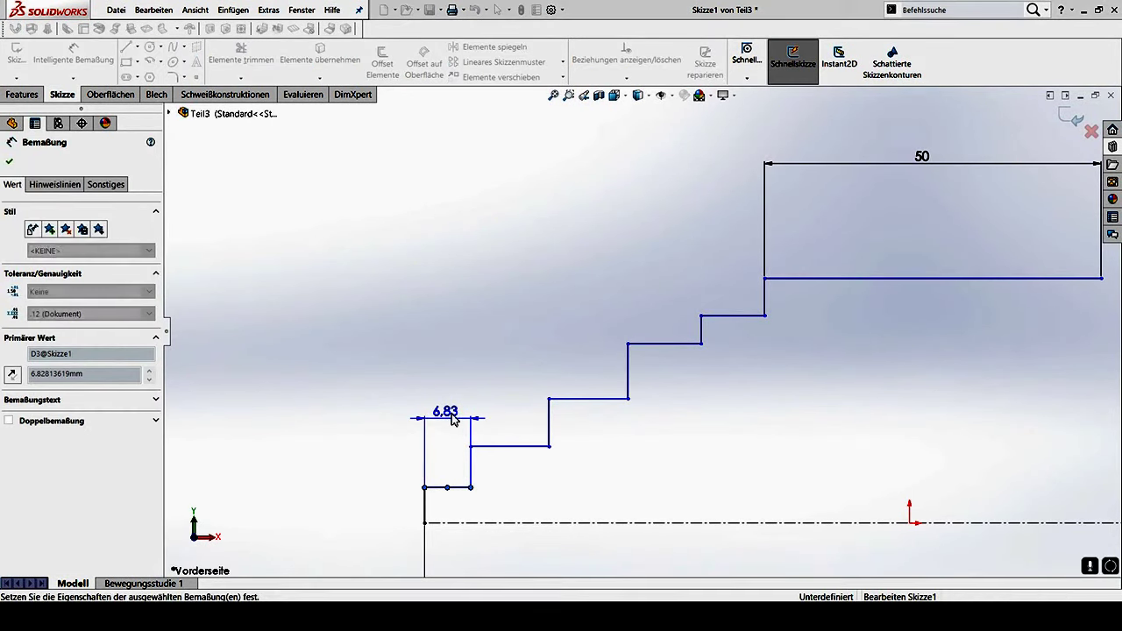
pyautogui.press('Return')
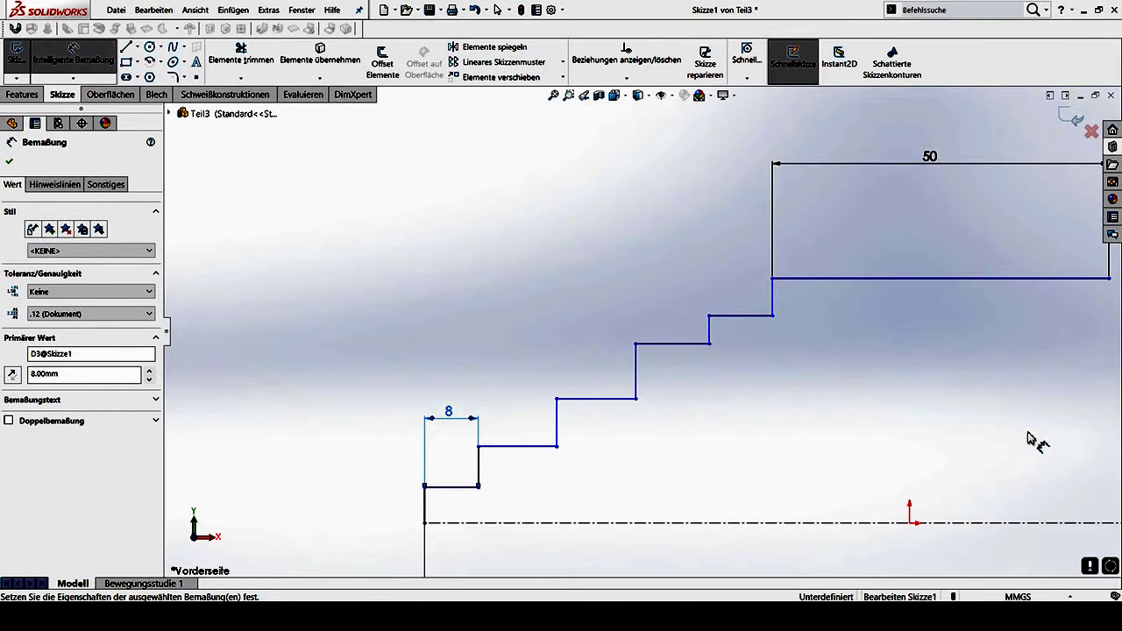
pyautogui.click(526, 447)
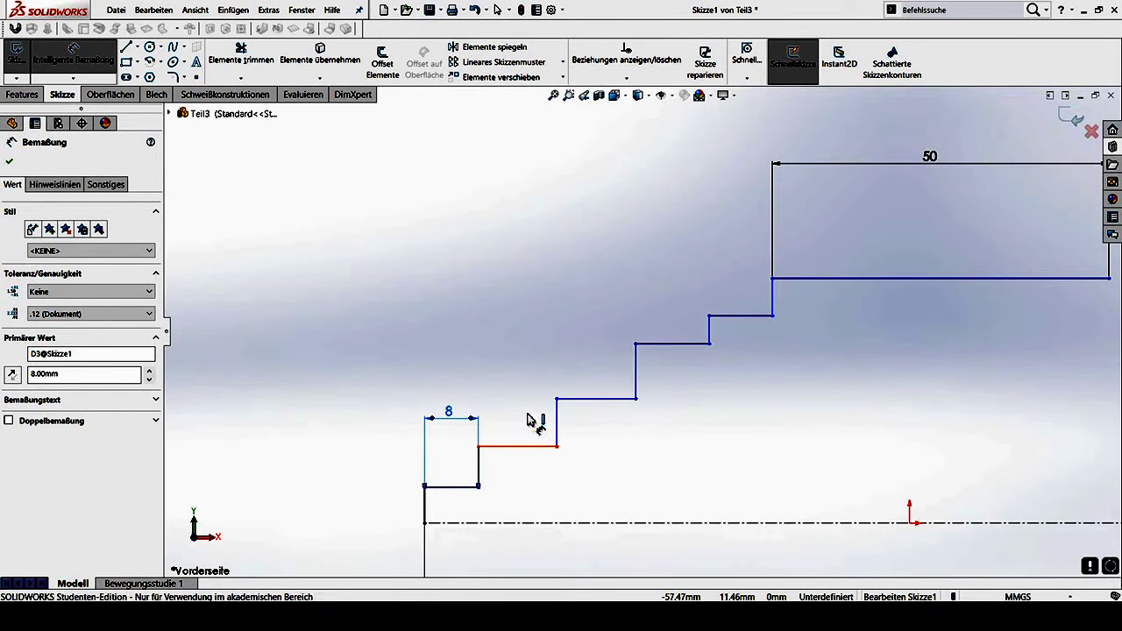
pyautogui.click(521, 388)
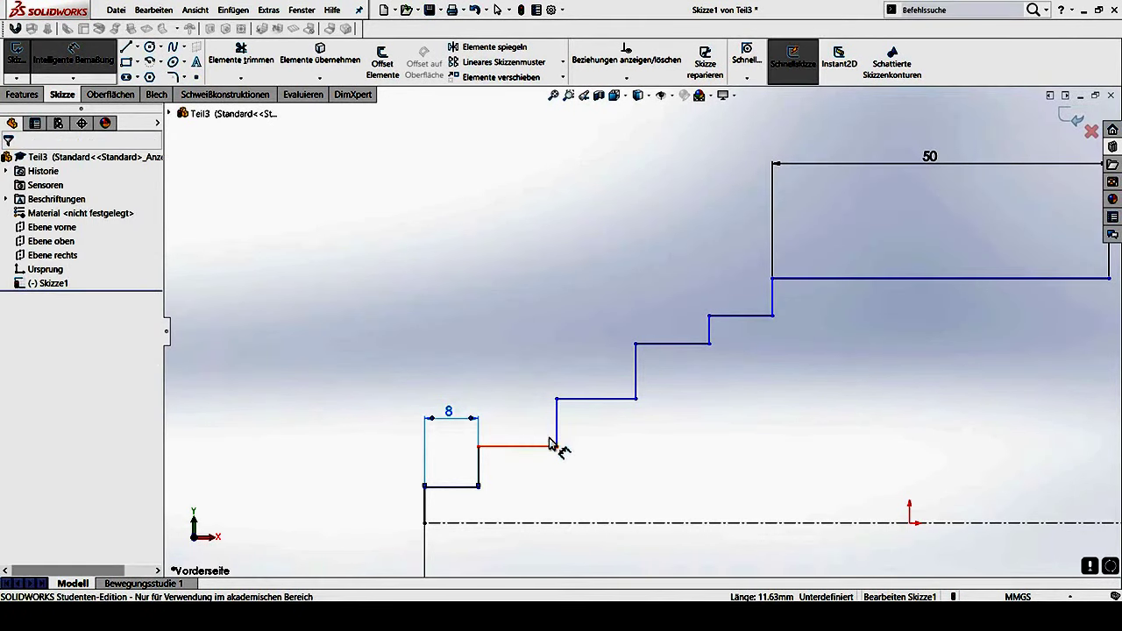
pyautogui.click(557, 448)
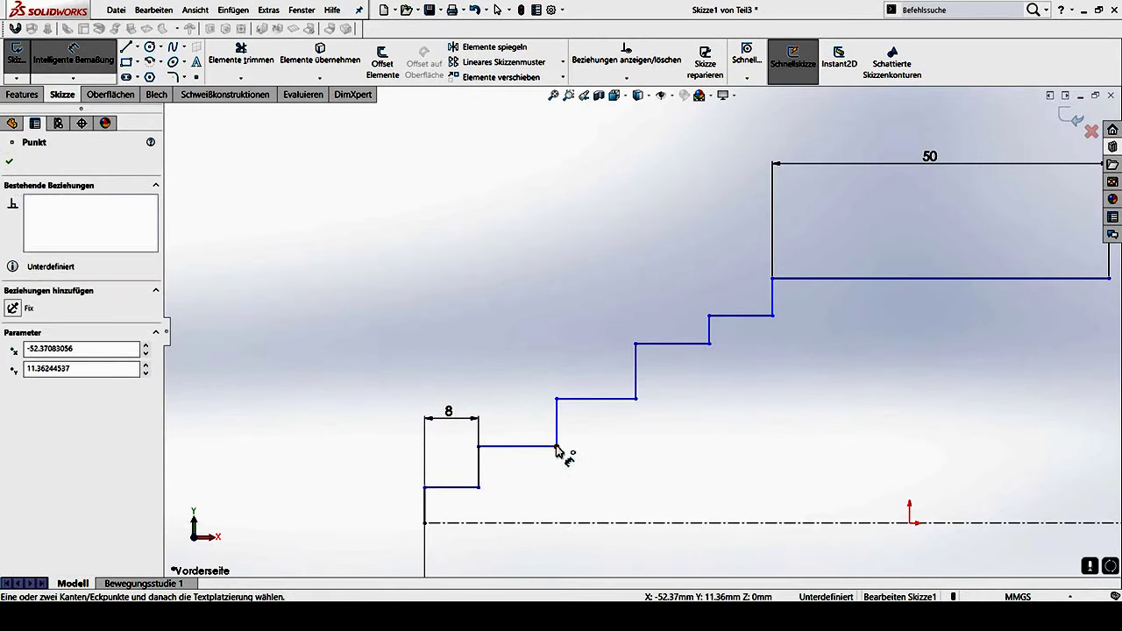
pyautogui.click(424, 487)
pyautogui.click(426, 412)
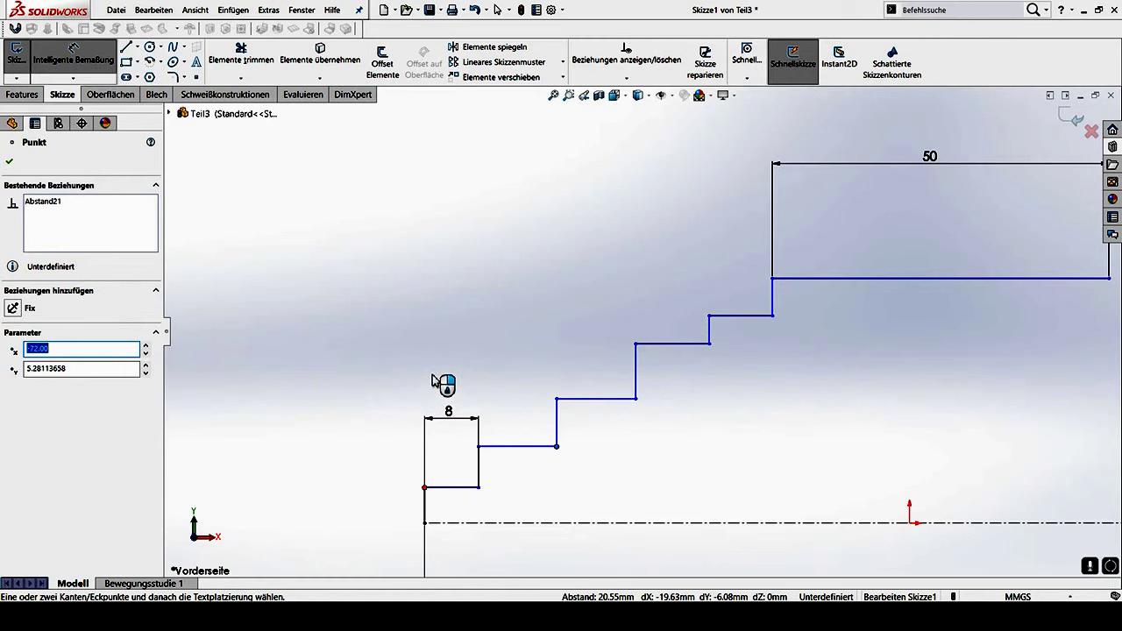
pyautogui.click(434, 379)
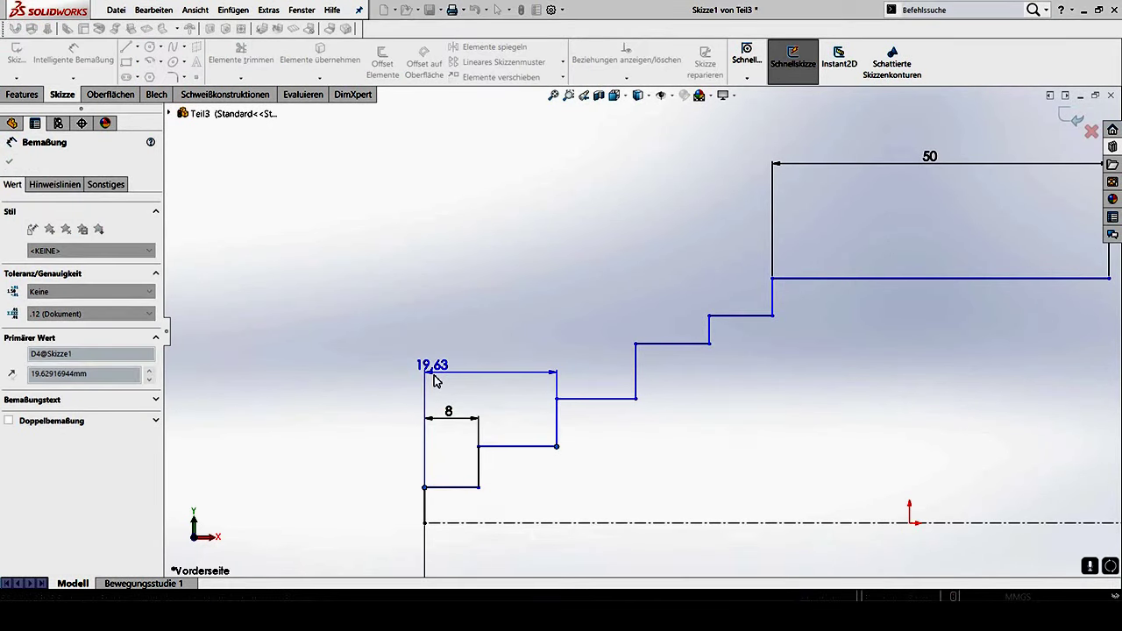
pyautogui.write('17')
pyautogui.press('Return')
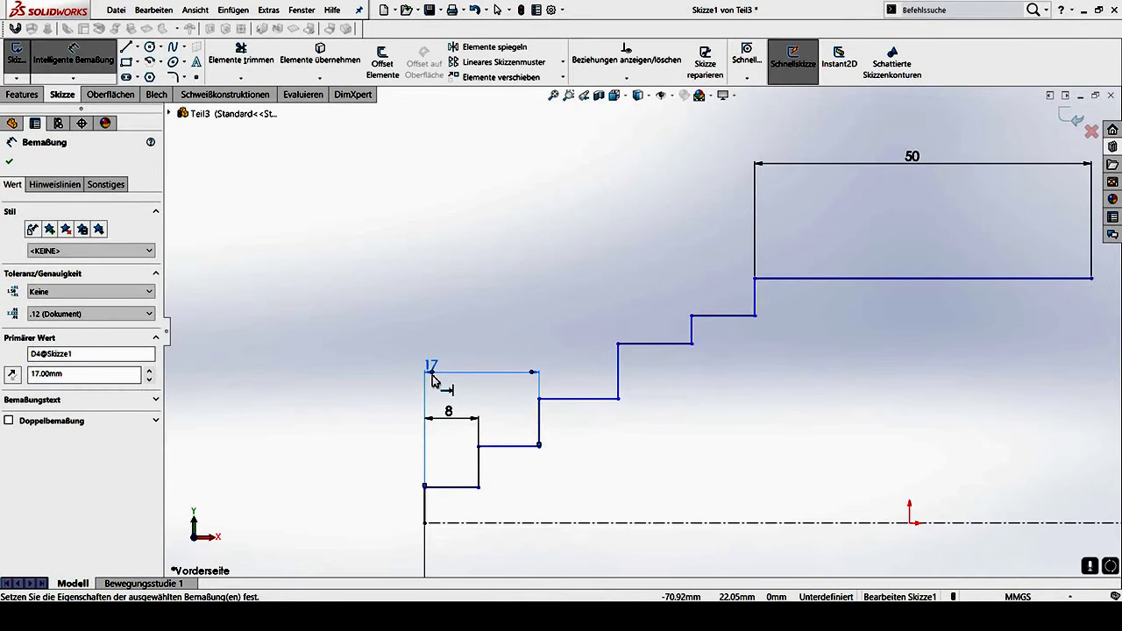
# Dimension the third step at 37 mm and start placing the fourth step's distance
pyautogui.click(619, 344)
pyautogui.click(424, 488)
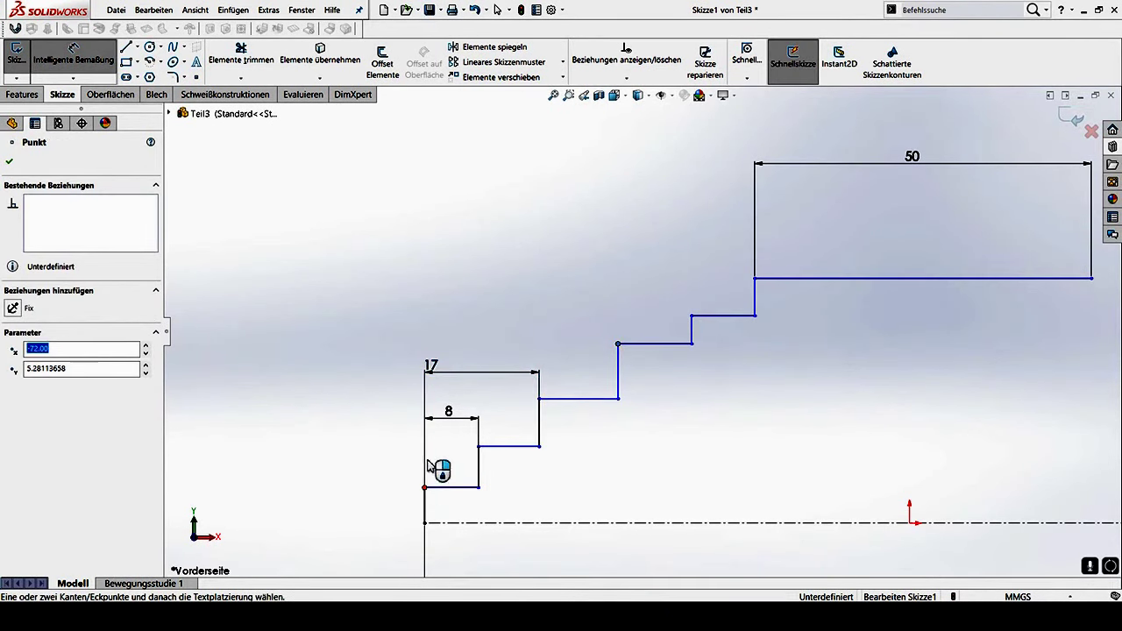
pyautogui.click(492, 322)
pyautogui.click(490, 321)
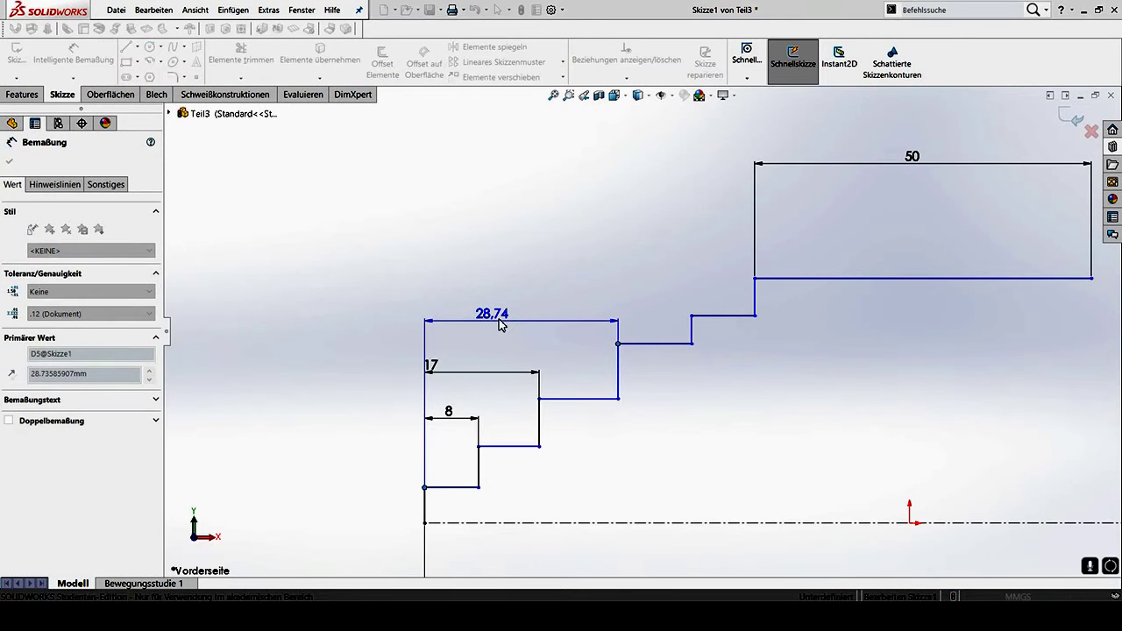
pyautogui.write('37')
pyautogui.press('Return')
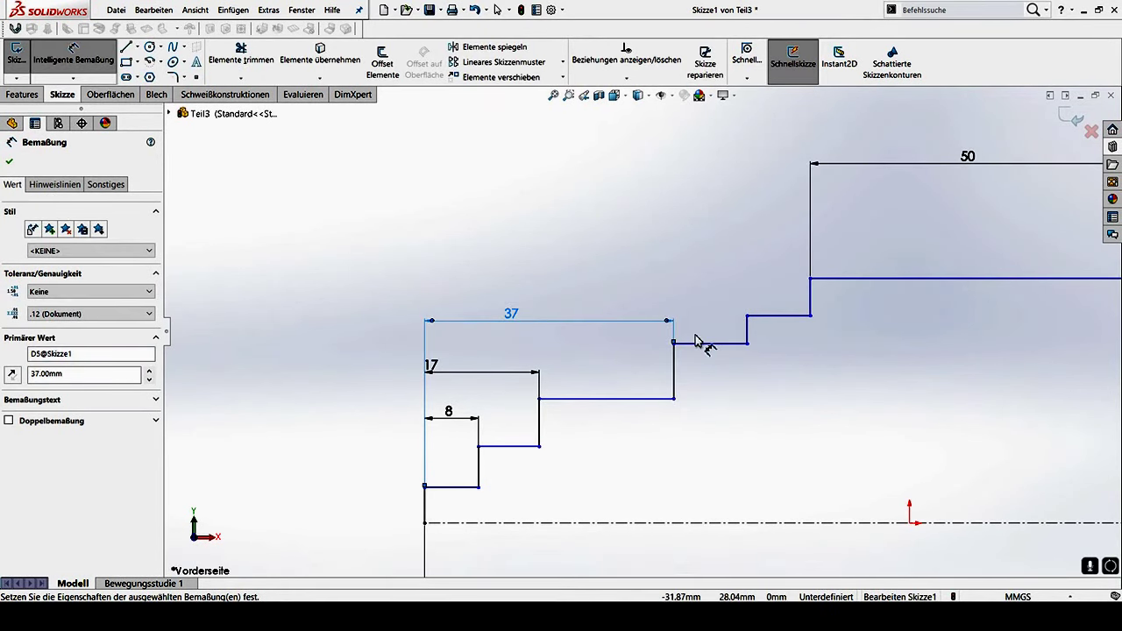
pyautogui.click(746, 316)
pyautogui.click(425, 486)
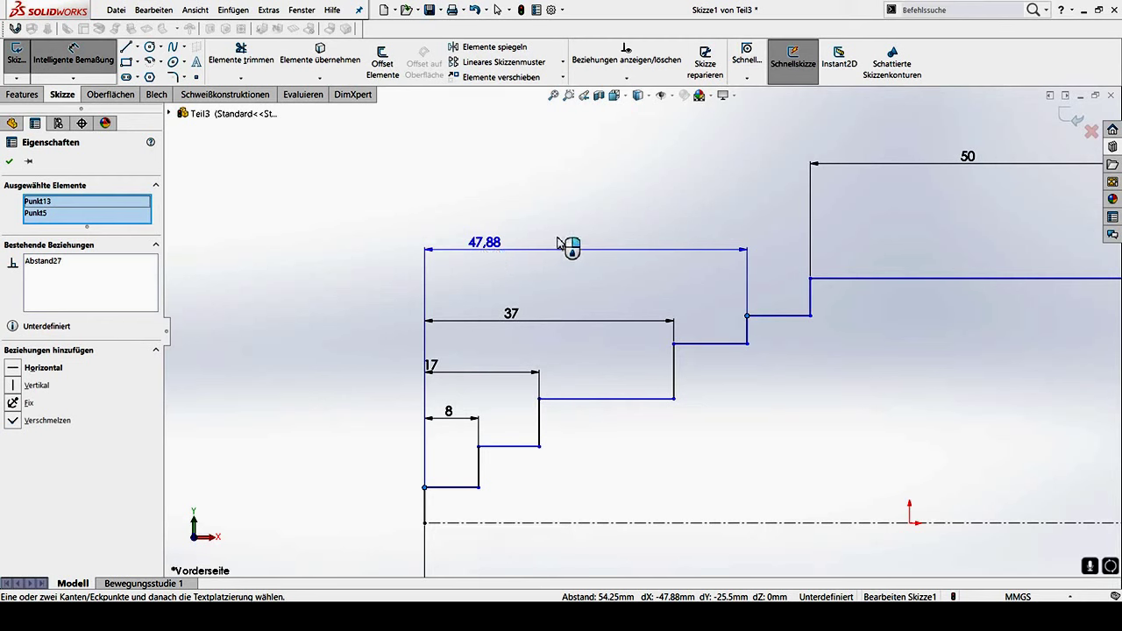
pyautogui.click(518, 270)
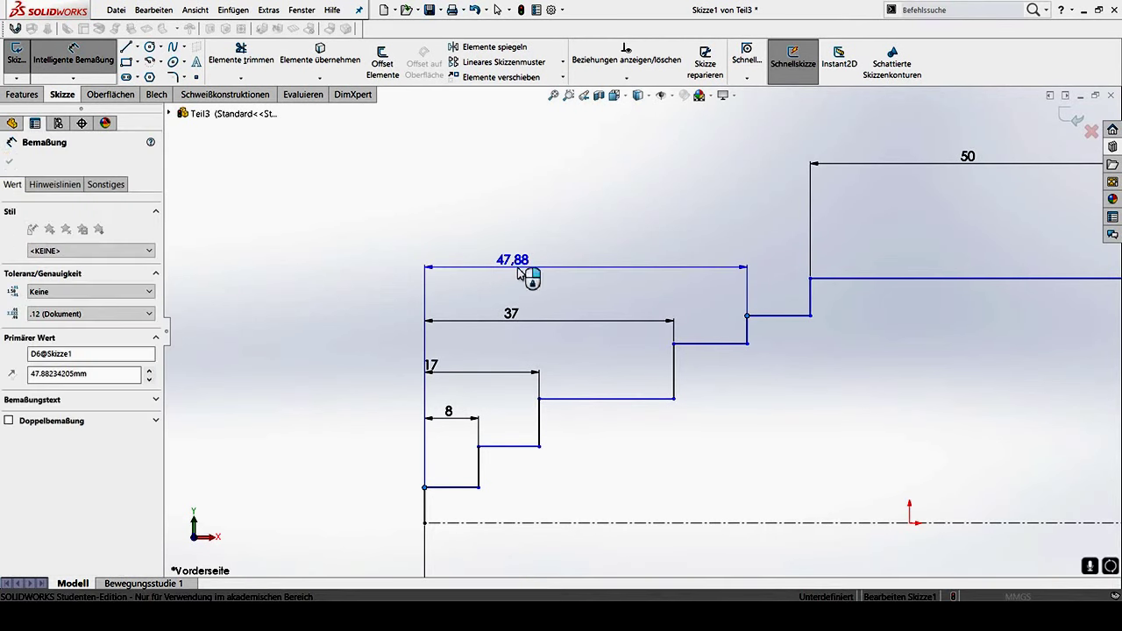
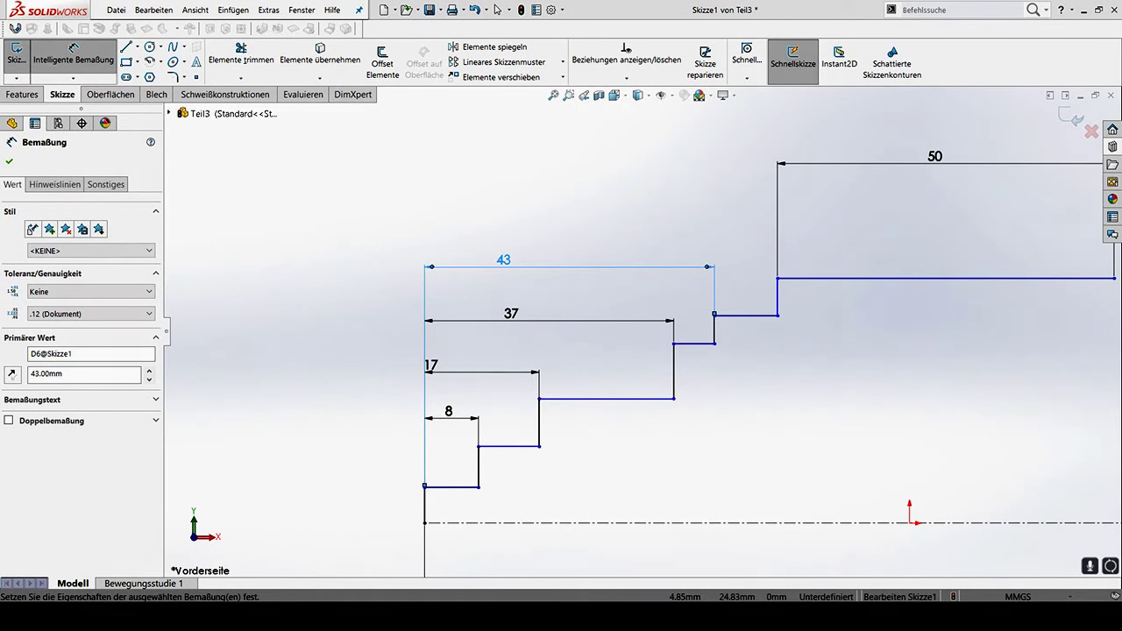
# Dimension the distance from the shaft's left end to the 50 mm step's corner as 45.50 mm
pyautogui.press('Escape')
pyautogui.hotkey('alt', 'Tab')
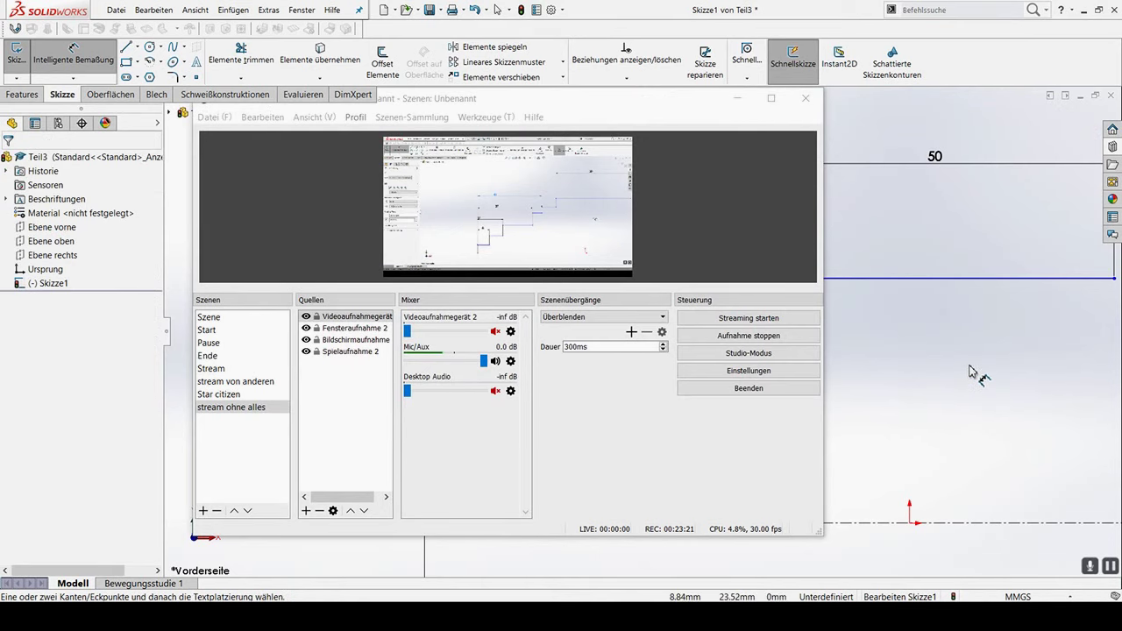
pyautogui.hotkey('alt', 'Tab')
pyautogui.click(776, 279)
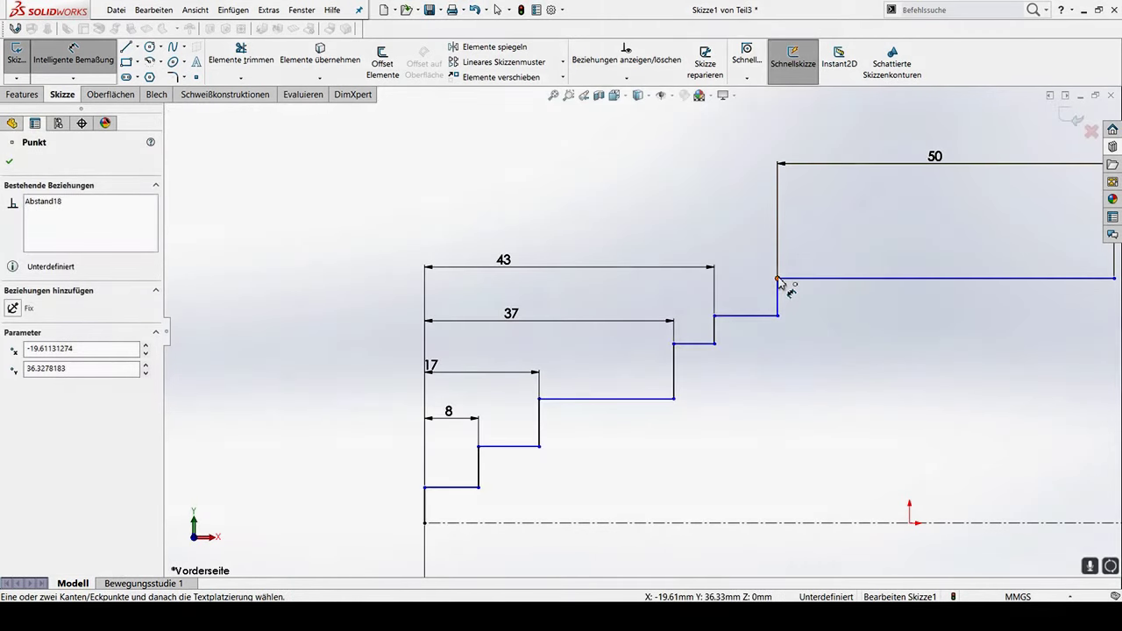
pyautogui.click(424, 487)
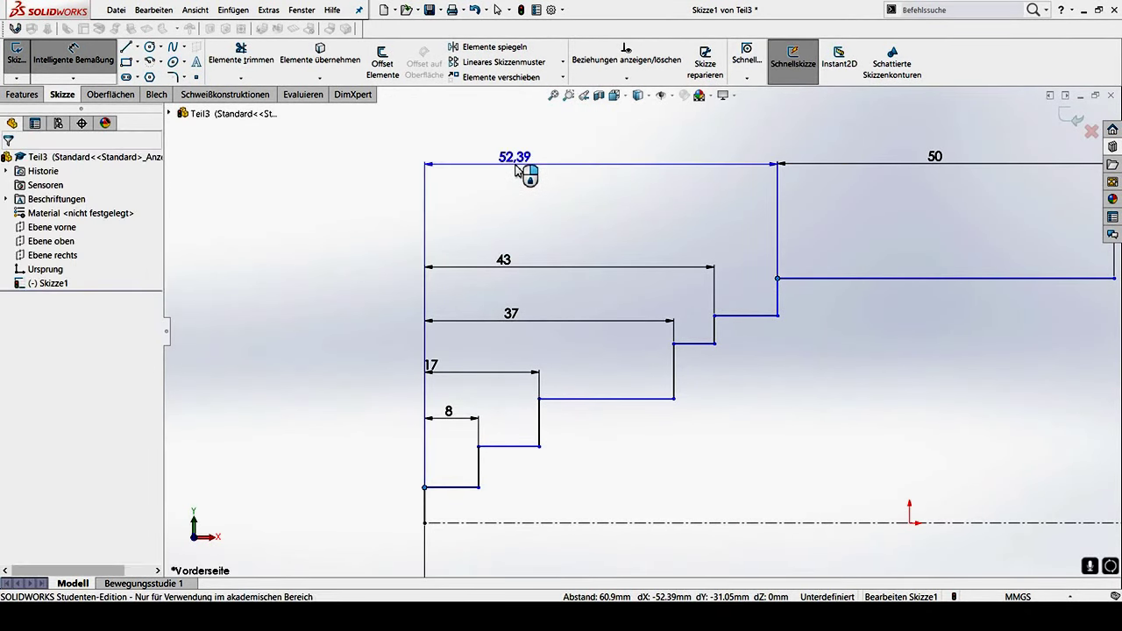
pyautogui.click(526, 166)
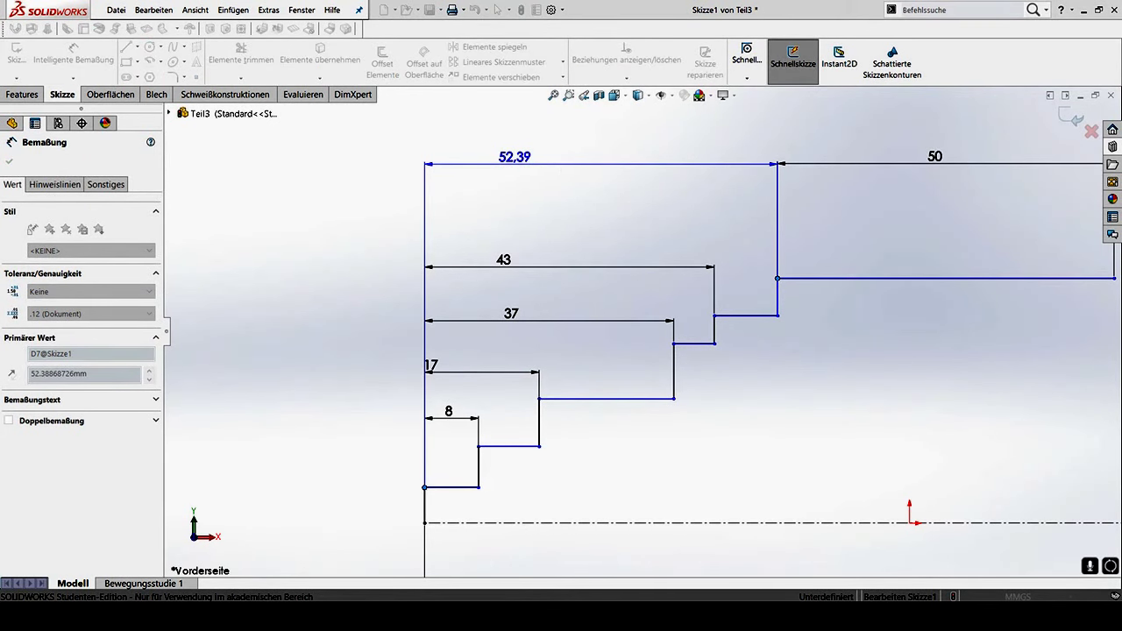
pyautogui.press('Return')
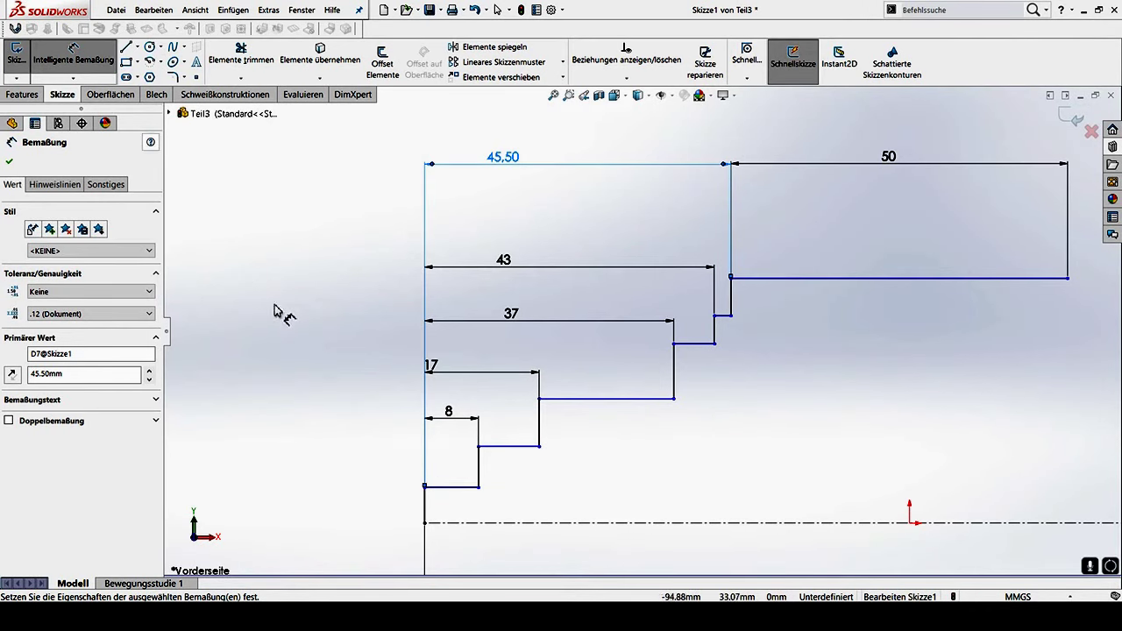
# Dimension the left end line to 7 mm and the second step corner 9 mm above the origin
pyautogui.click(422, 507)
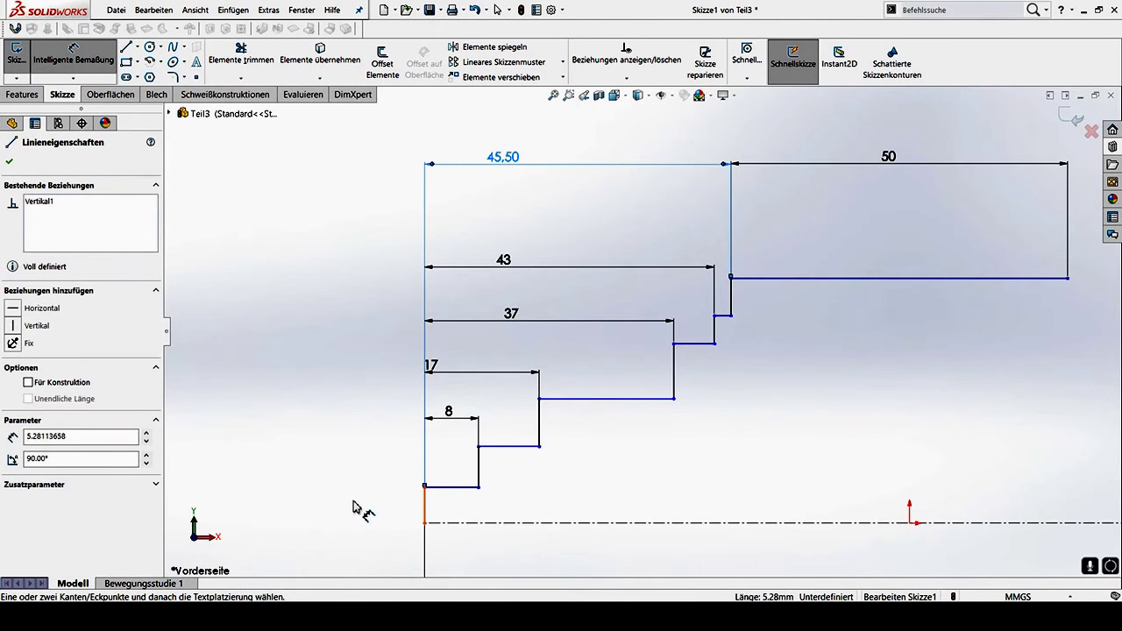
pyautogui.click(355, 507)
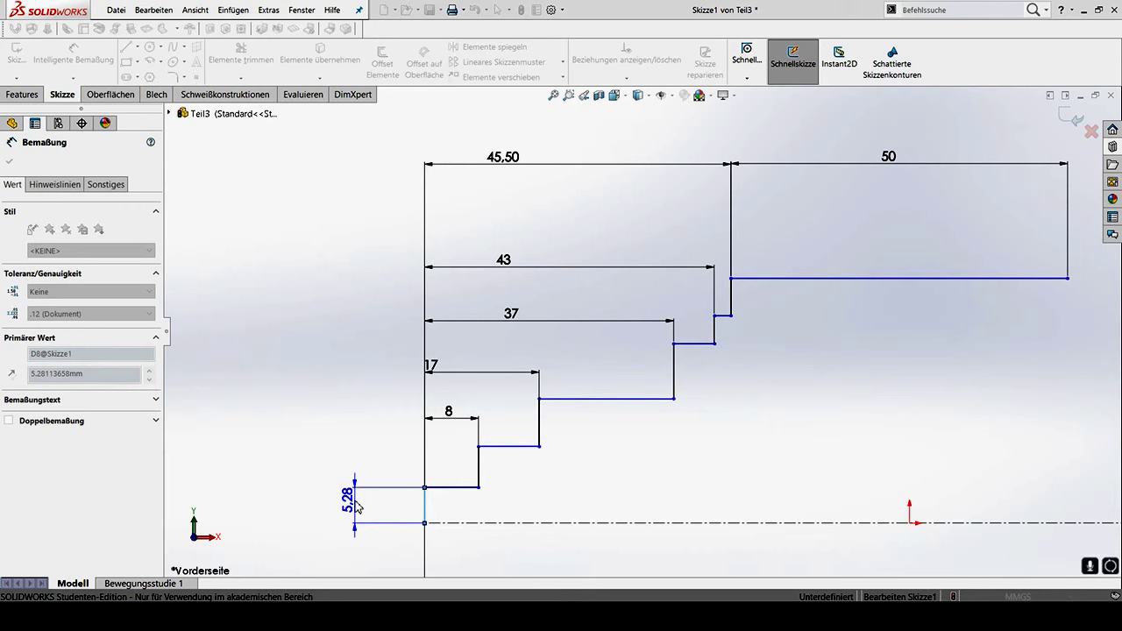
pyautogui.write('7')
pyautogui.press('Return')
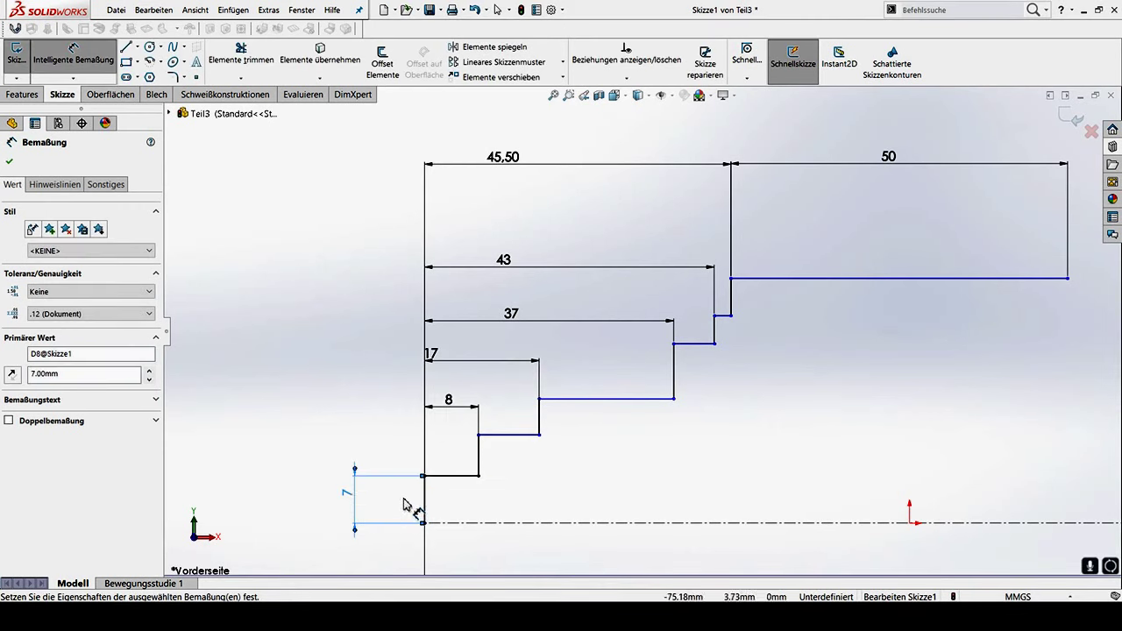
pyautogui.click(479, 434)
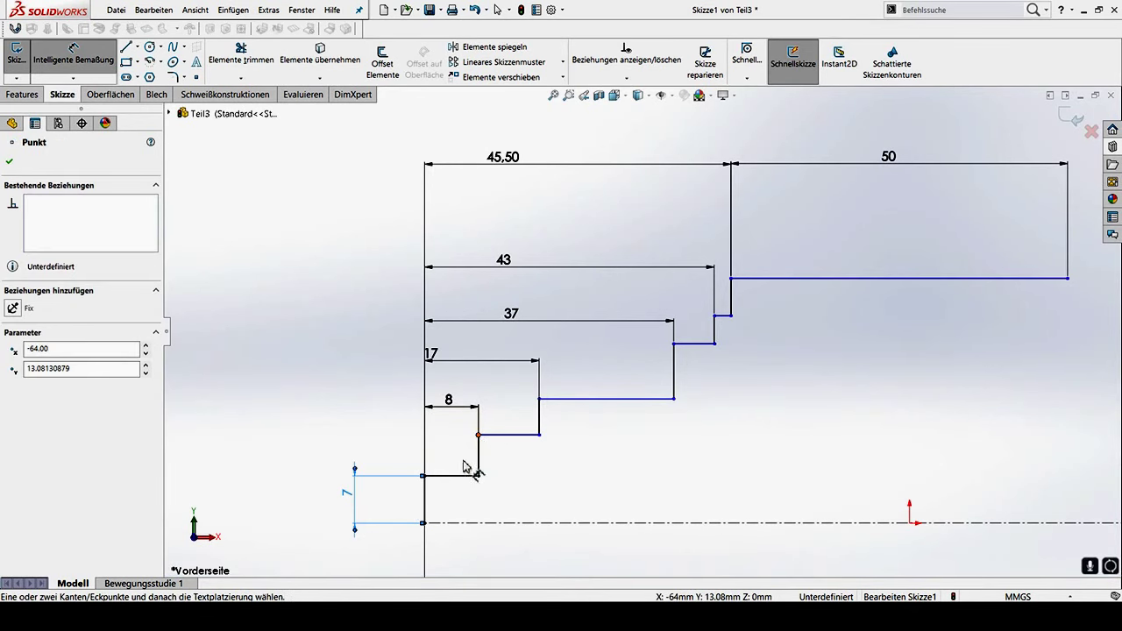
pyautogui.click(425, 523)
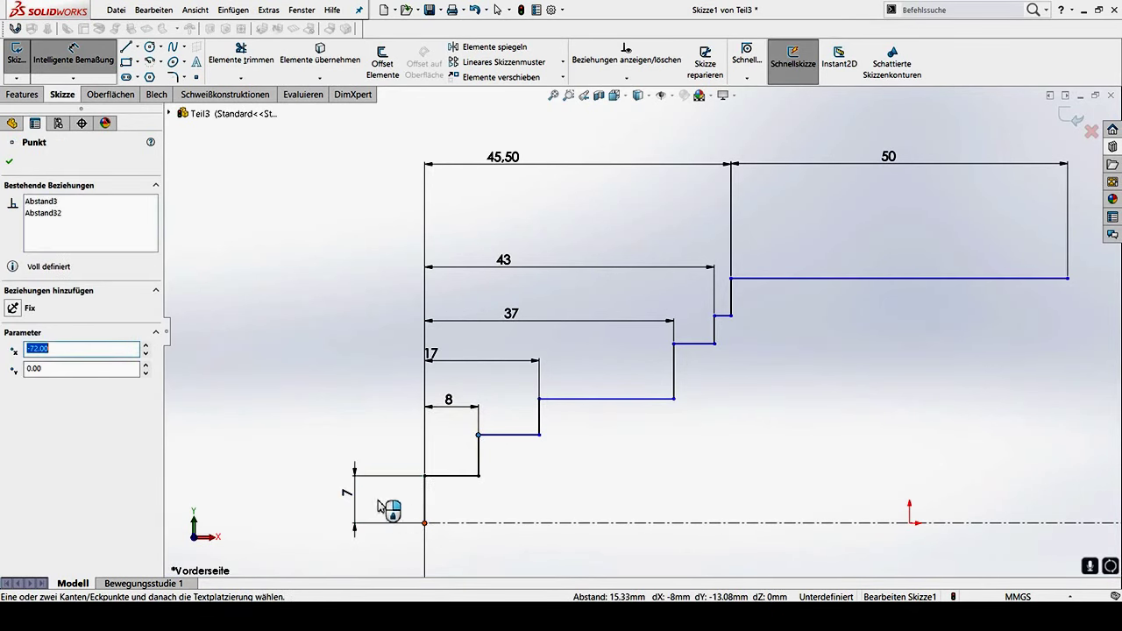
pyautogui.click(313, 498)
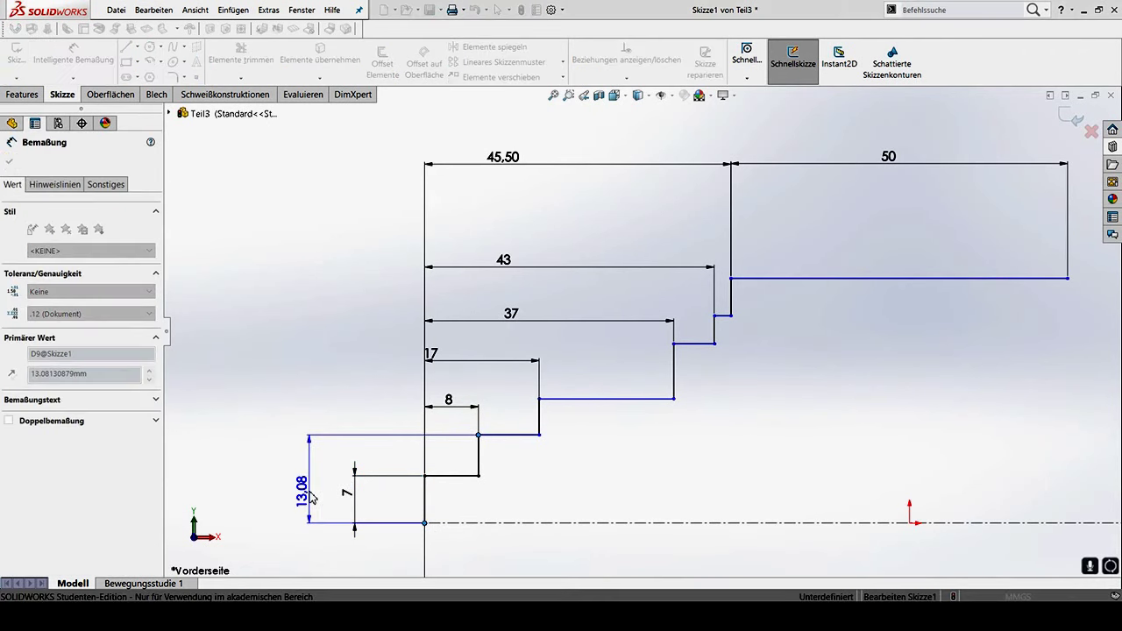
pyautogui.write('9')
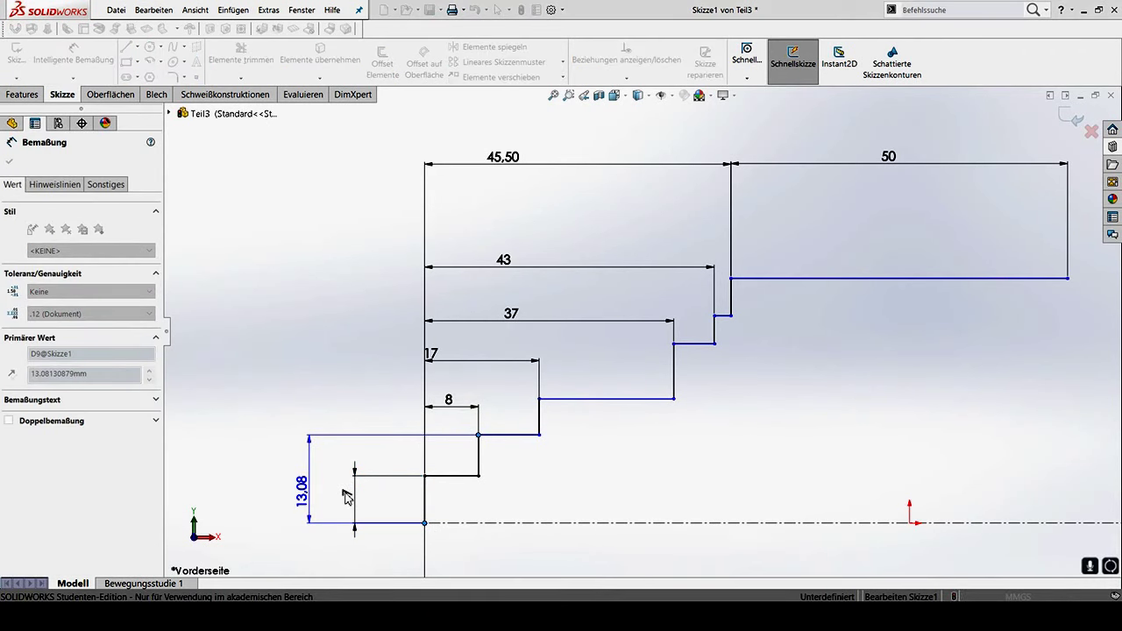
pyautogui.press('Return')
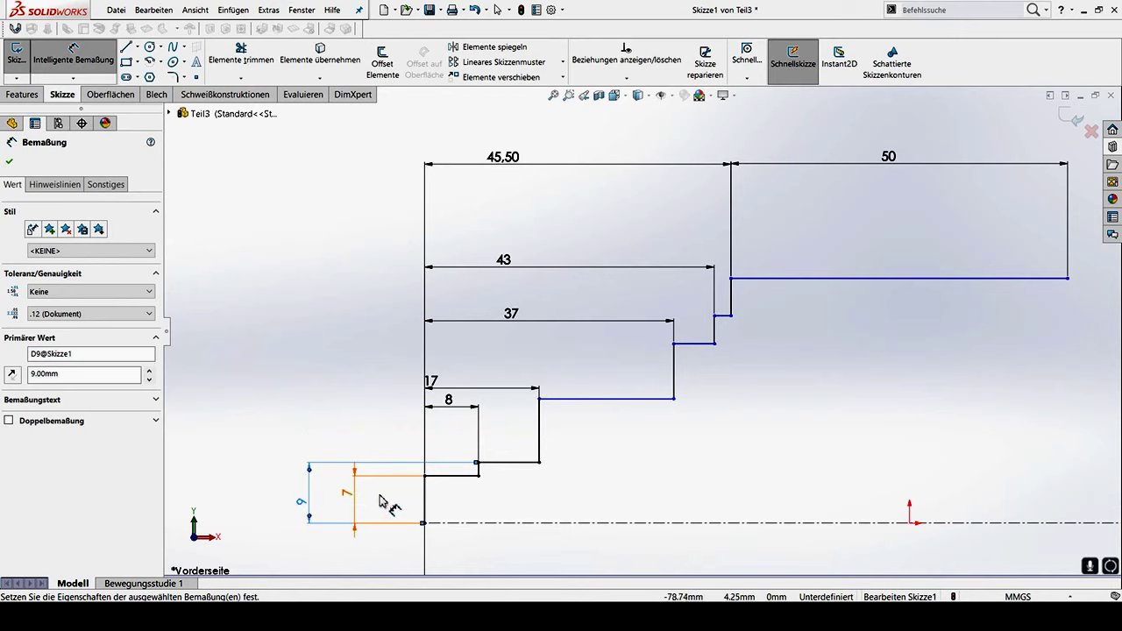
pyautogui.click(602, 400)
# Dimension the third and fourth step heights to the centreline as 10 mm and 11.50 mm
pyautogui.click(596, 523)
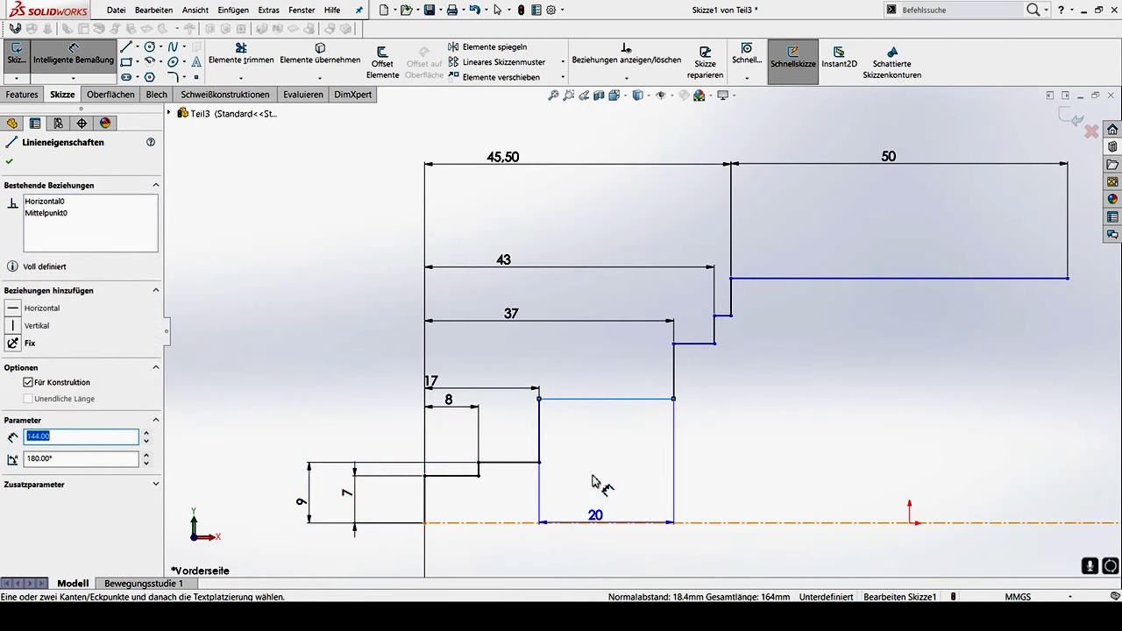
pyautogui.click(589, 479)
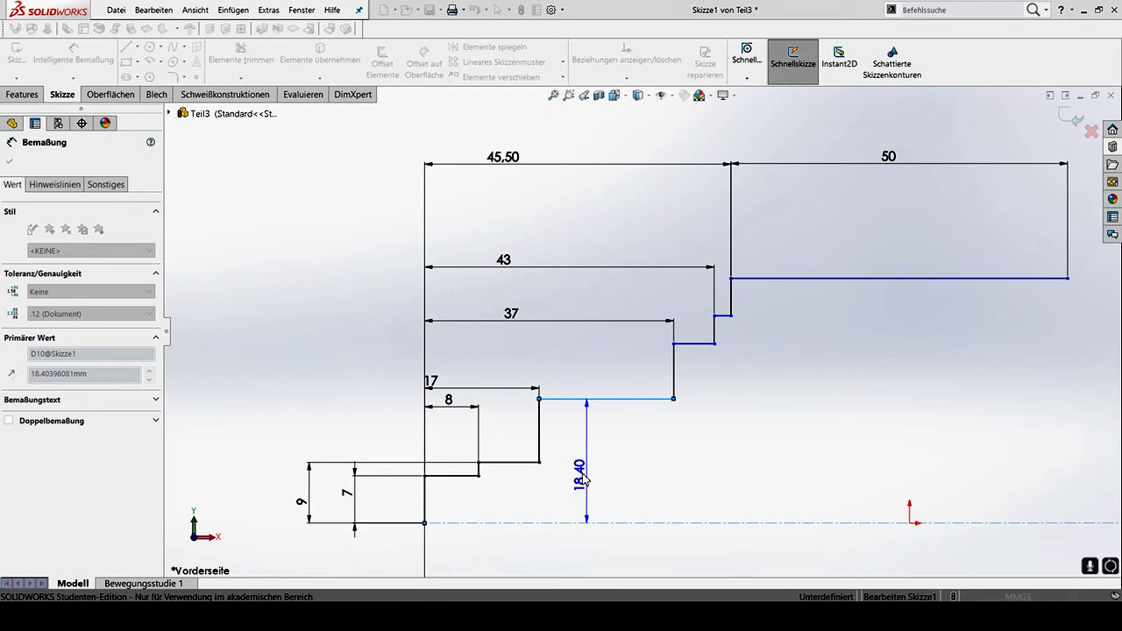
pyautogui.write('10')
pyautogui.press('Return')
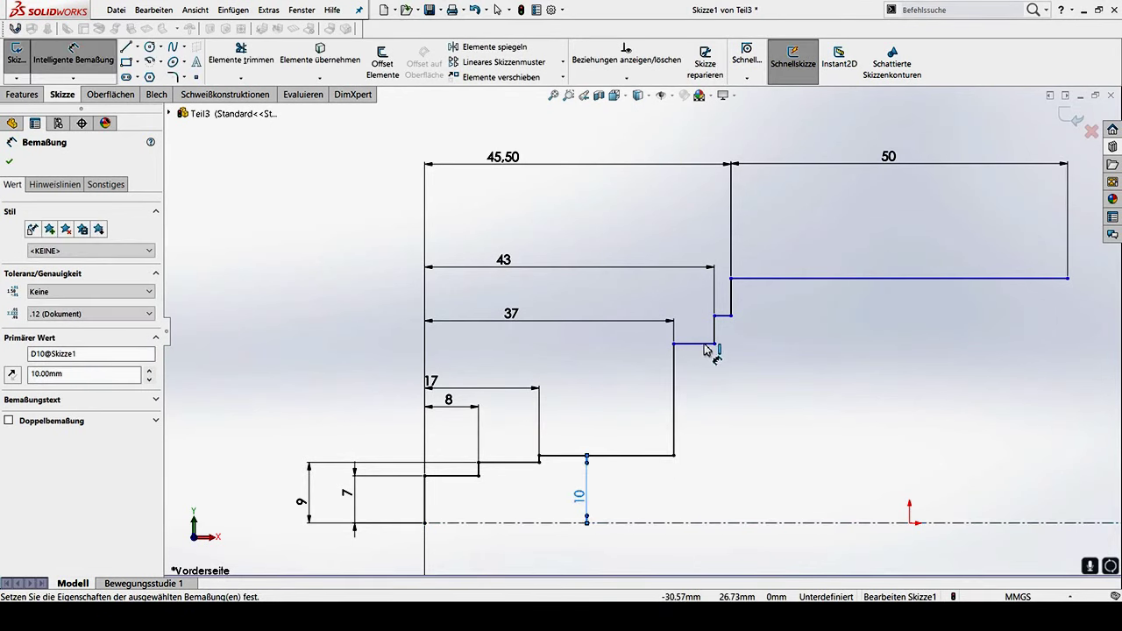
pyautogui.click(706, 345)
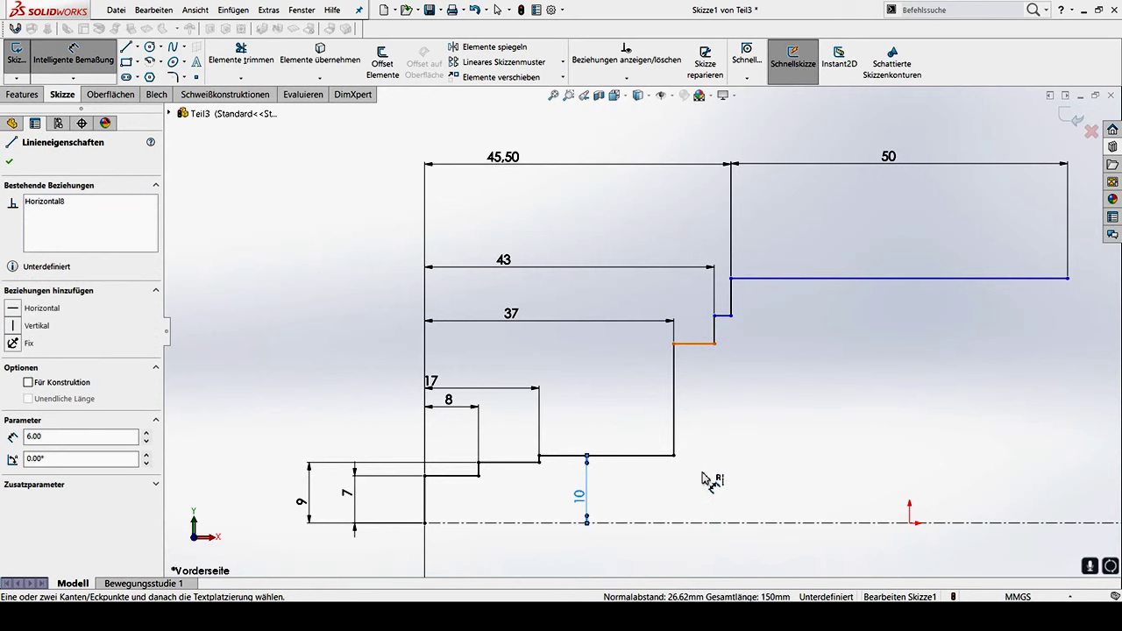
pyautogui.click(701, 522)
pyautogui.click(701, 477)
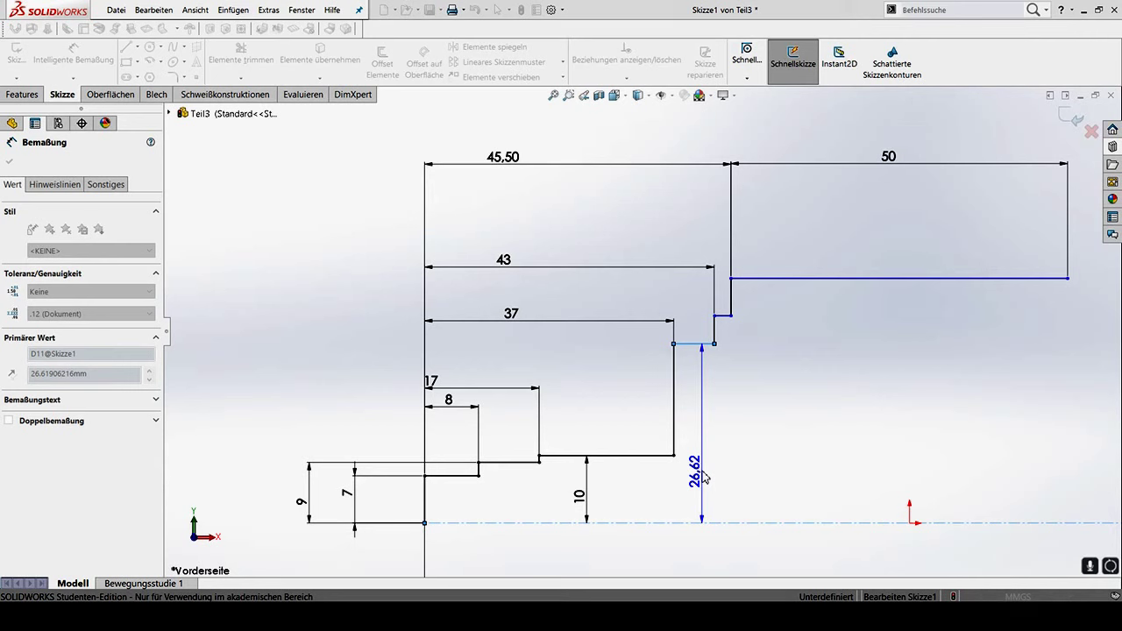
pyautogui.write('11.5')
pyautogui.press('Return')
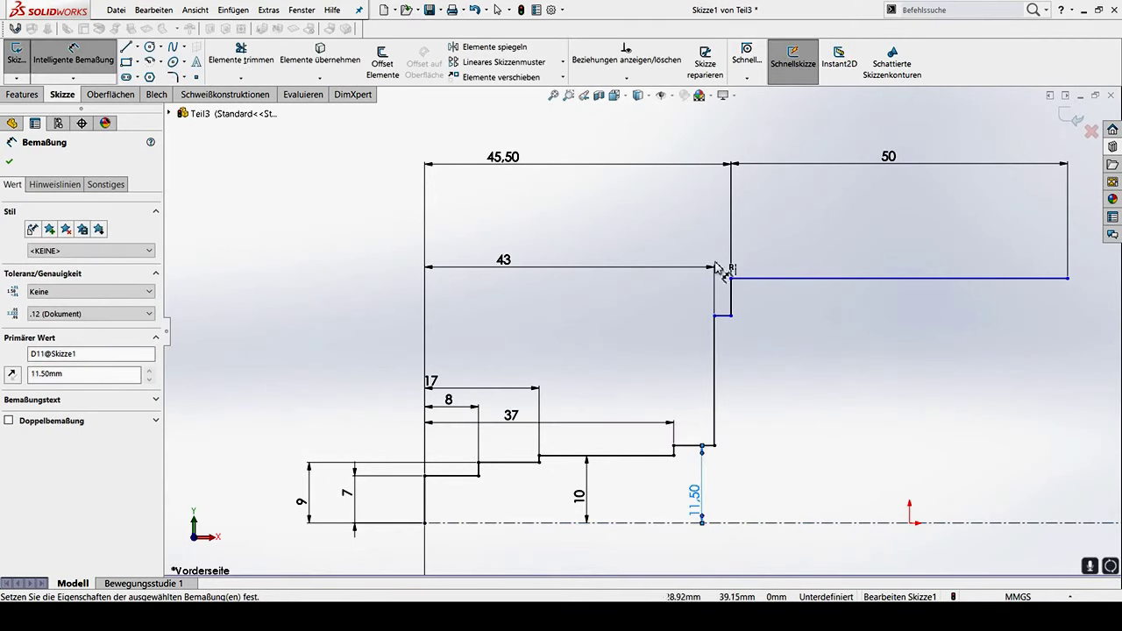
# Dimension the fifth step 12 mm and the largest step 18.81 mm above the centreline
pyautogui.click(730, 316)
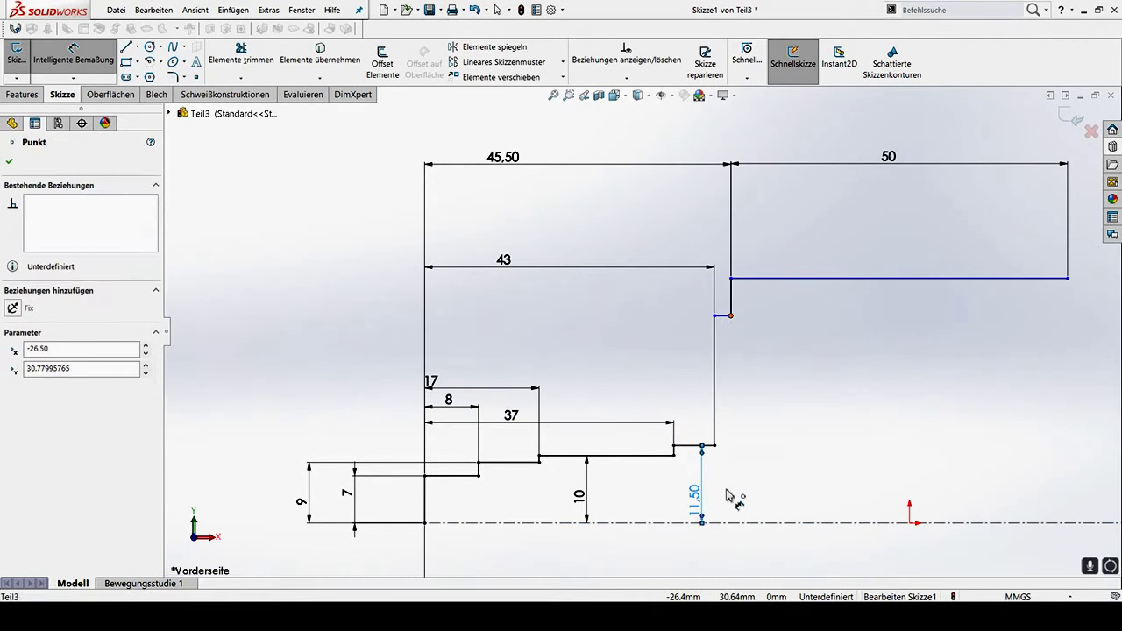
pyautogui.click(738, 523)
pyautogui.click(735, 486)
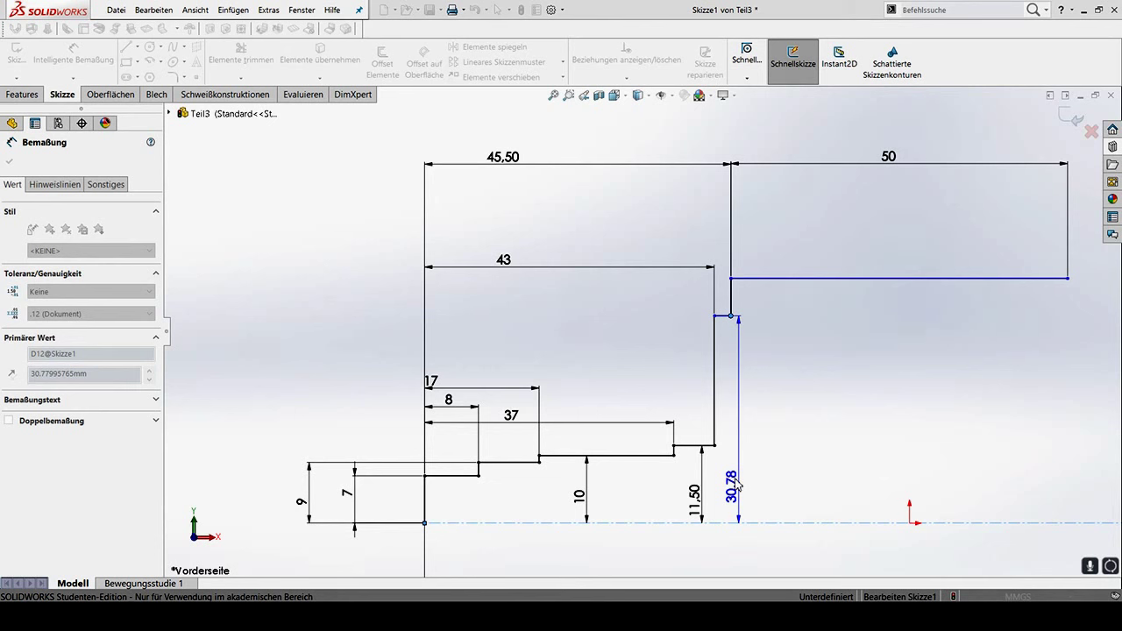
pyautogui.write('12')
pyautogui.press('Return')
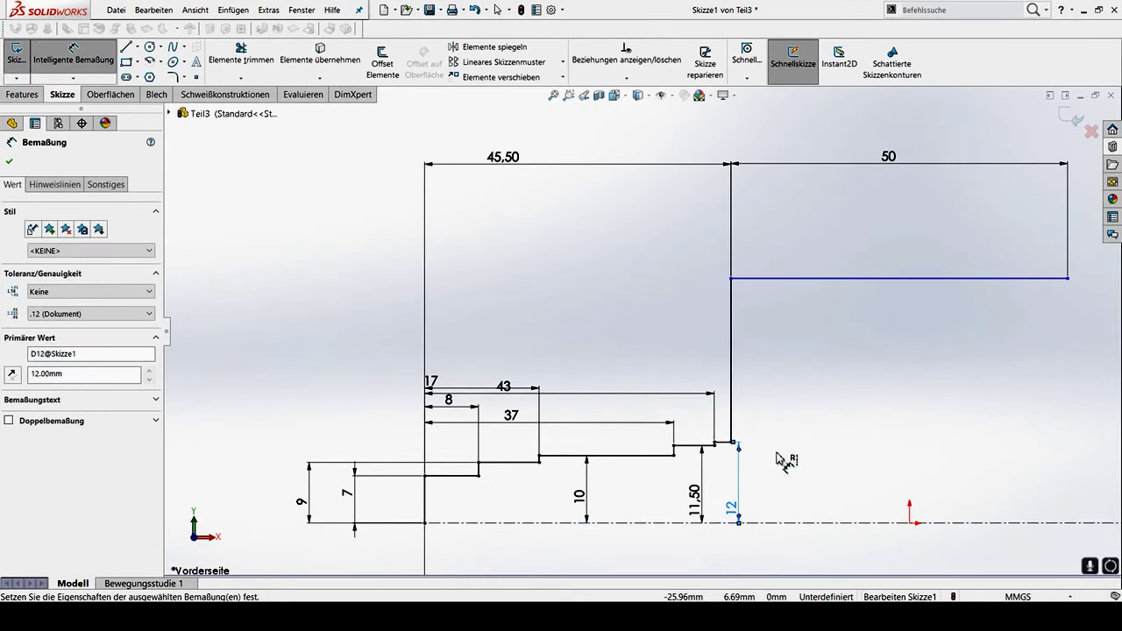
pyautogui.click(837, 279)
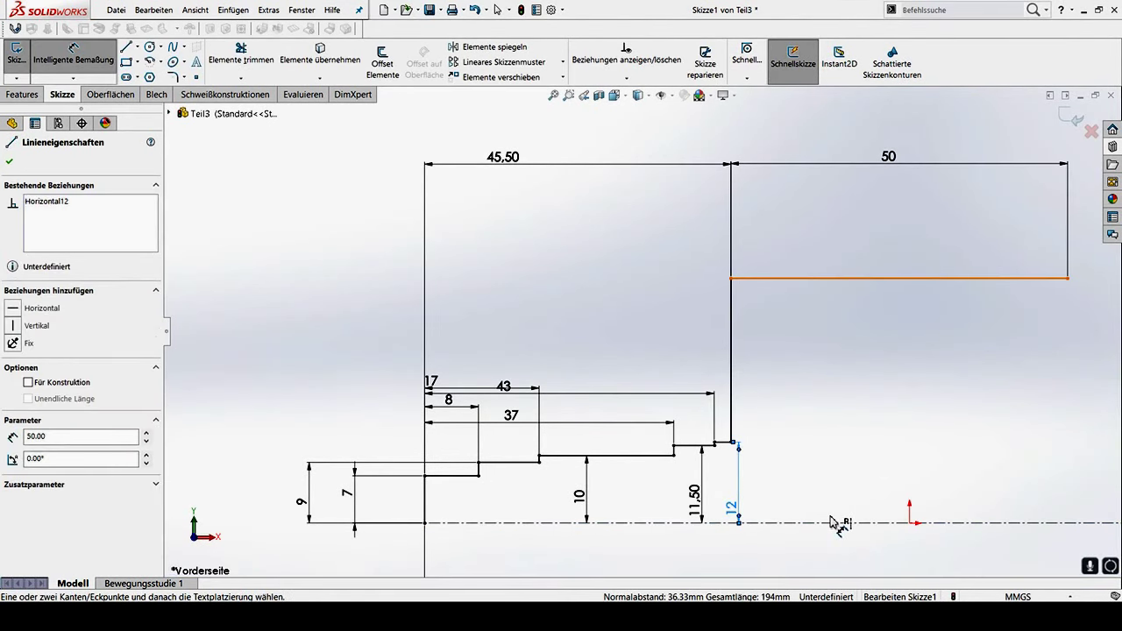
pyautogui.click(837, 523)
pyautogui.click(829, 487)
pyautogui.click(828, 488)
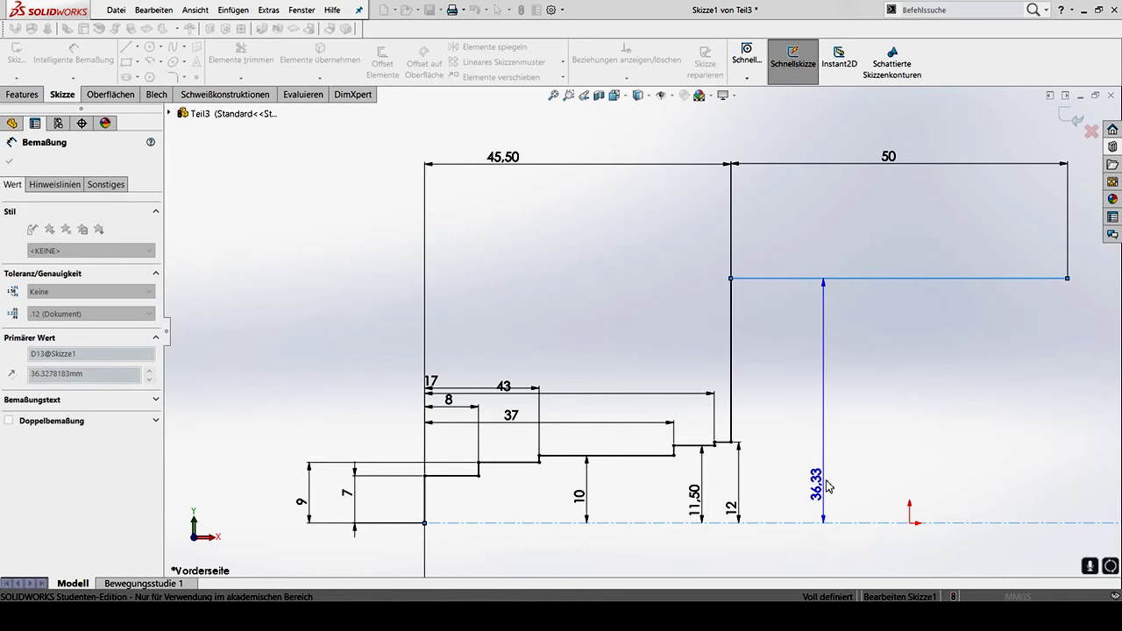
pyautogui.write('18.81')
pyautogui.press('Return')
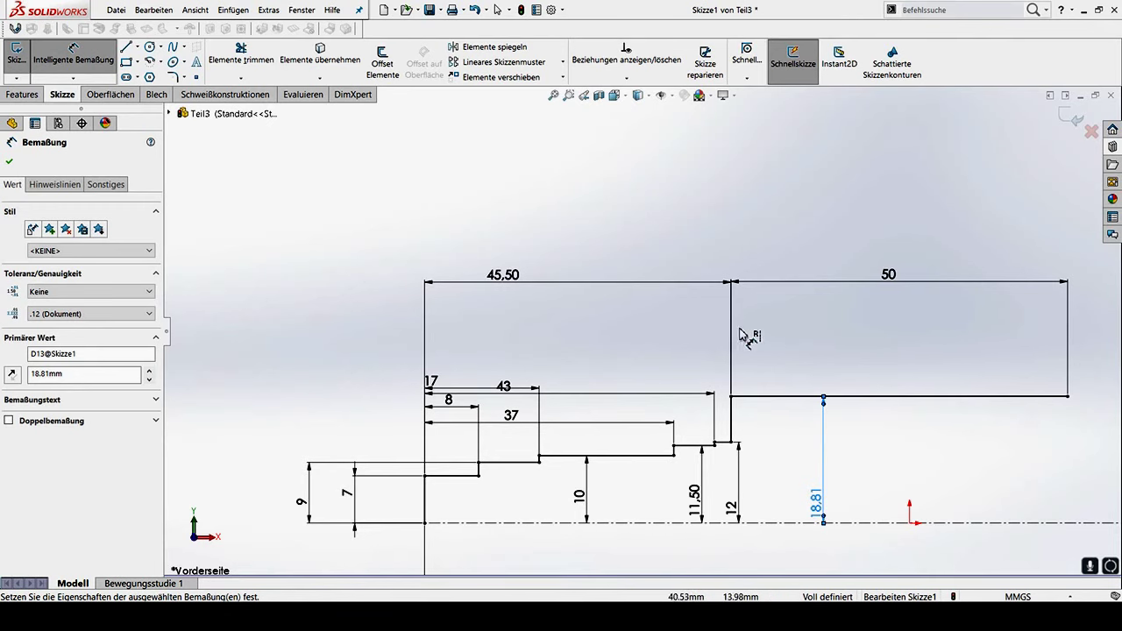
# Draw short vertical and horizontal line segments stepping the profile down right of the large step
pyautogui.click(126, 46)
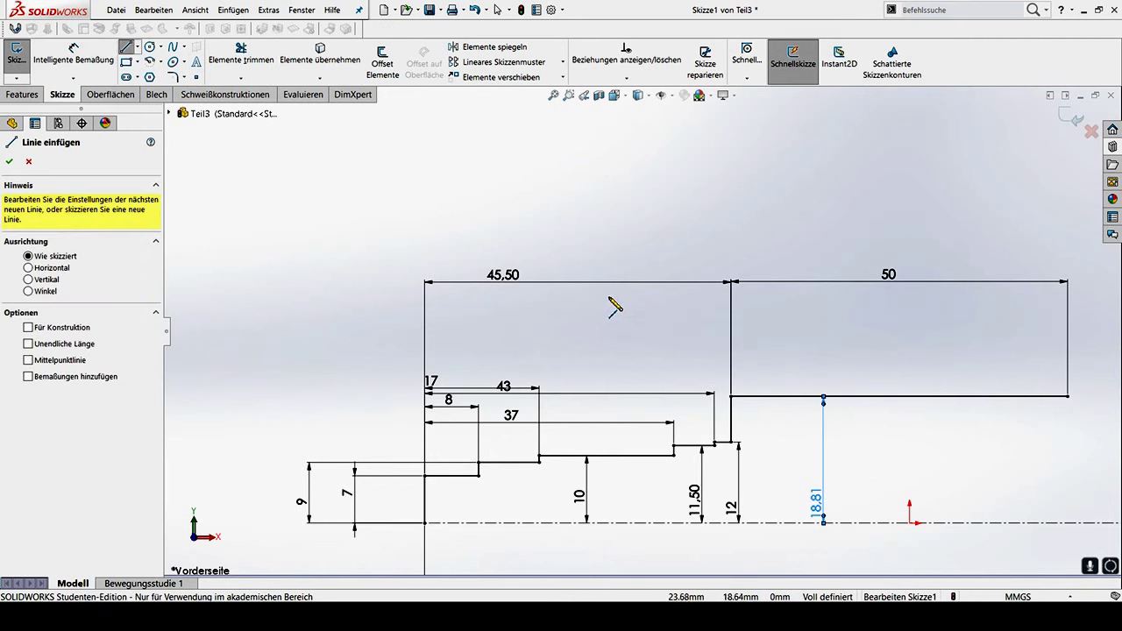
pyautogui.click(605, 295)
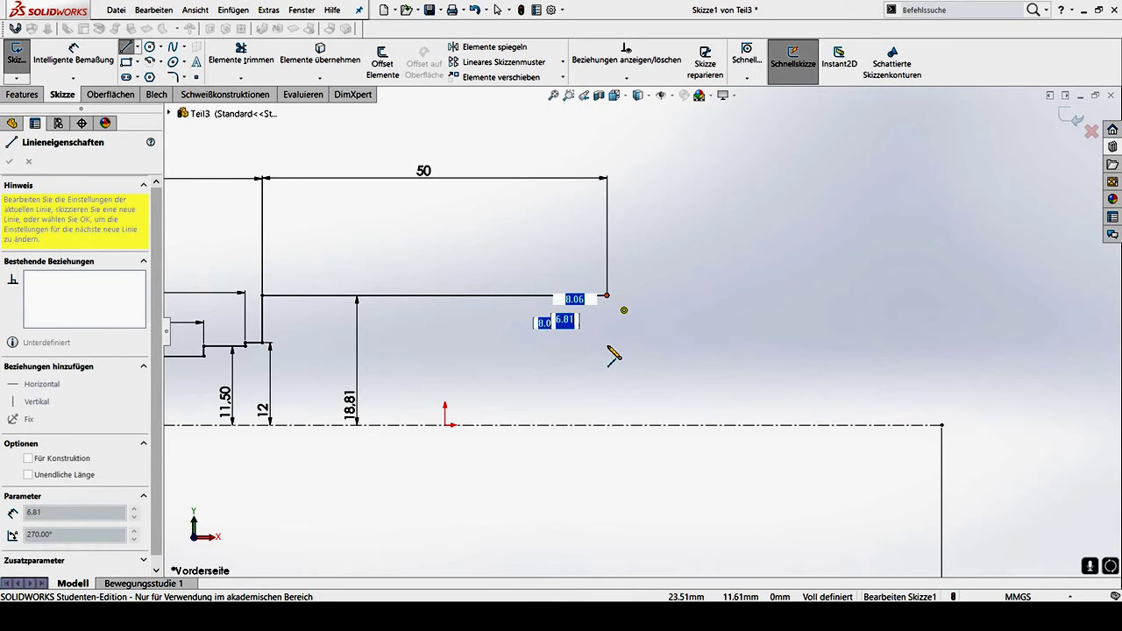
pyautogui.click(607, 343)
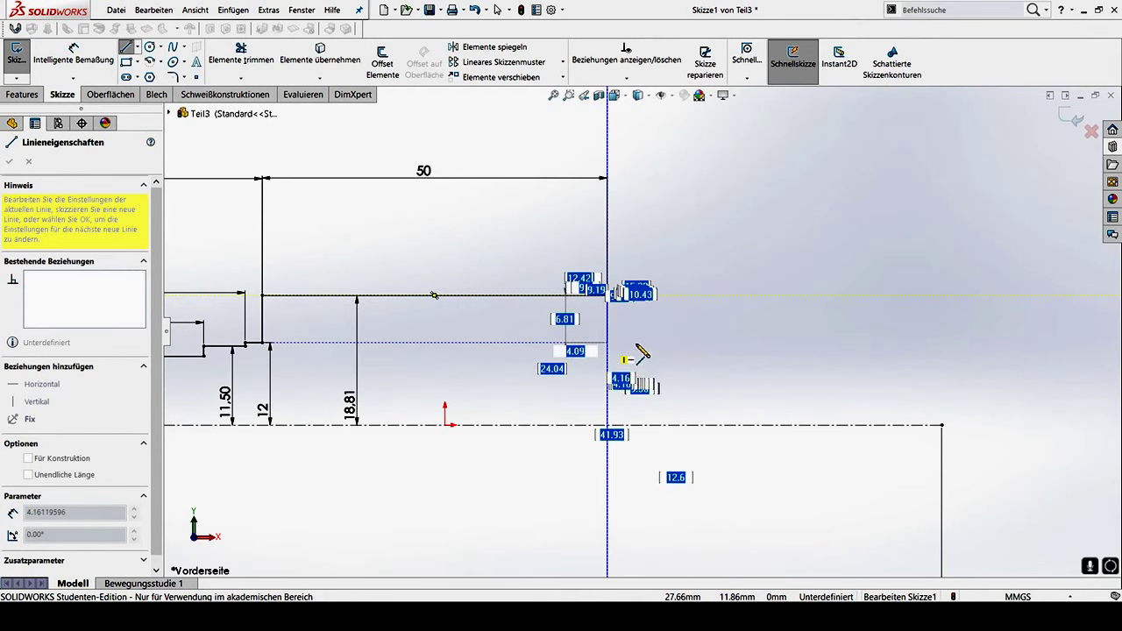
pyautogui.click(607, 341)
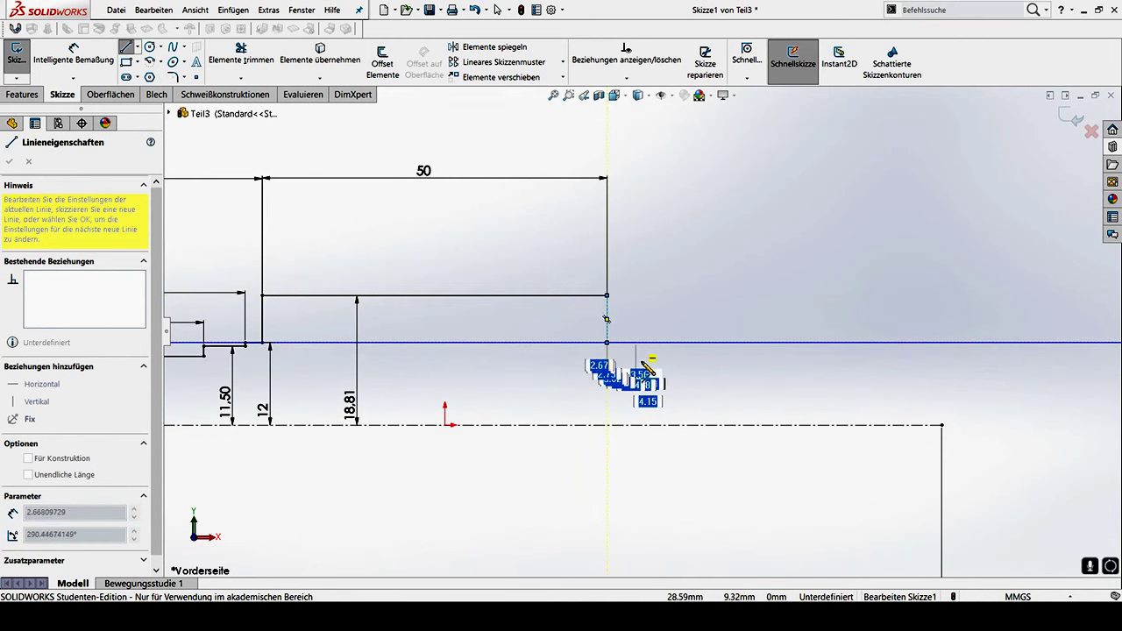
pyautogui.click(636, 341)
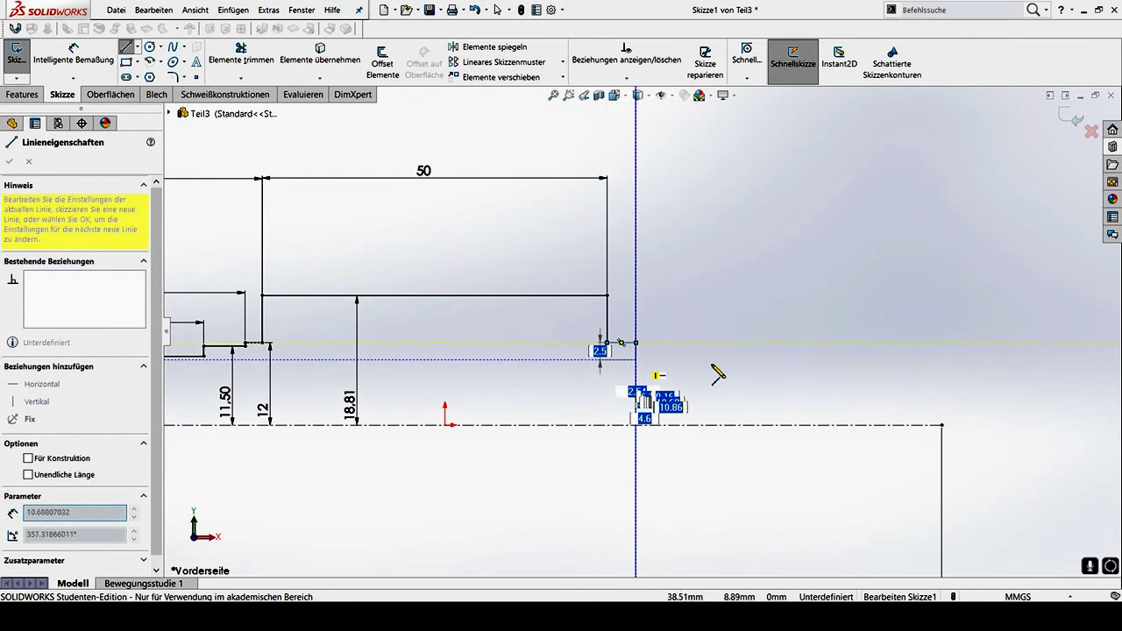
pyautogui.press('Return')
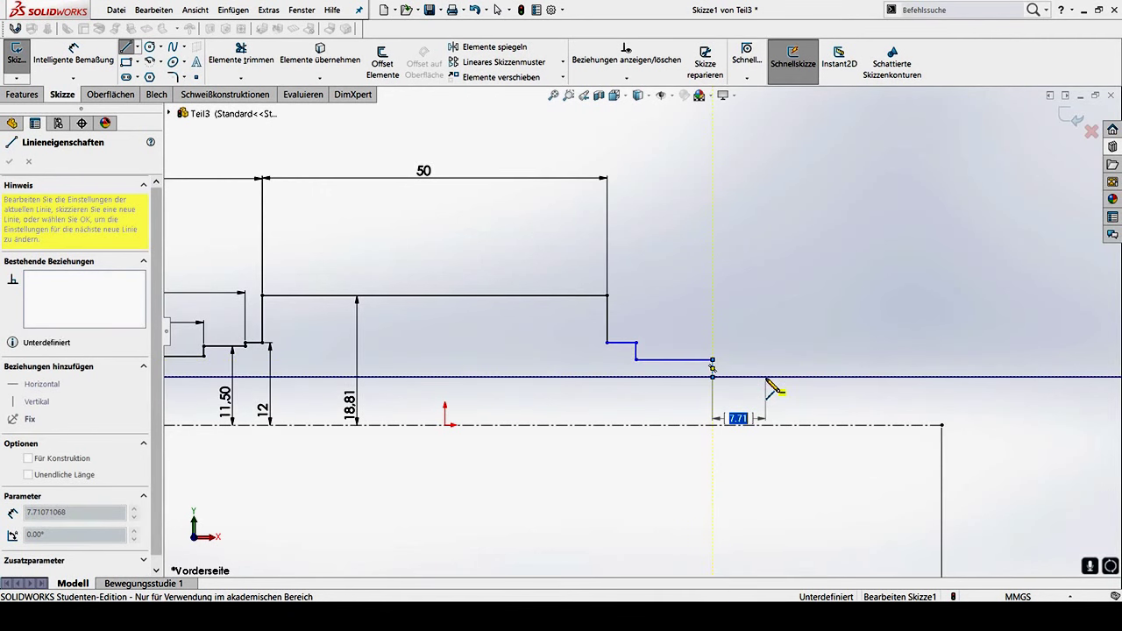
pyautogui.press('Escape')
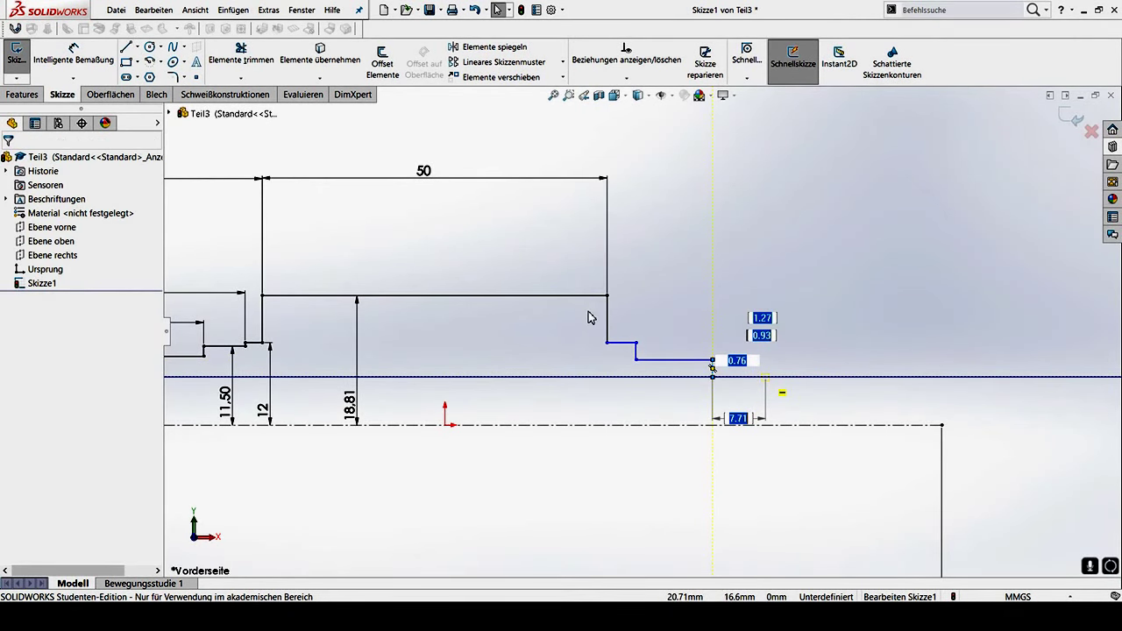
# Dimension the first new step's corner 12 mm above the centreline
pyautogui.click(87, 68)
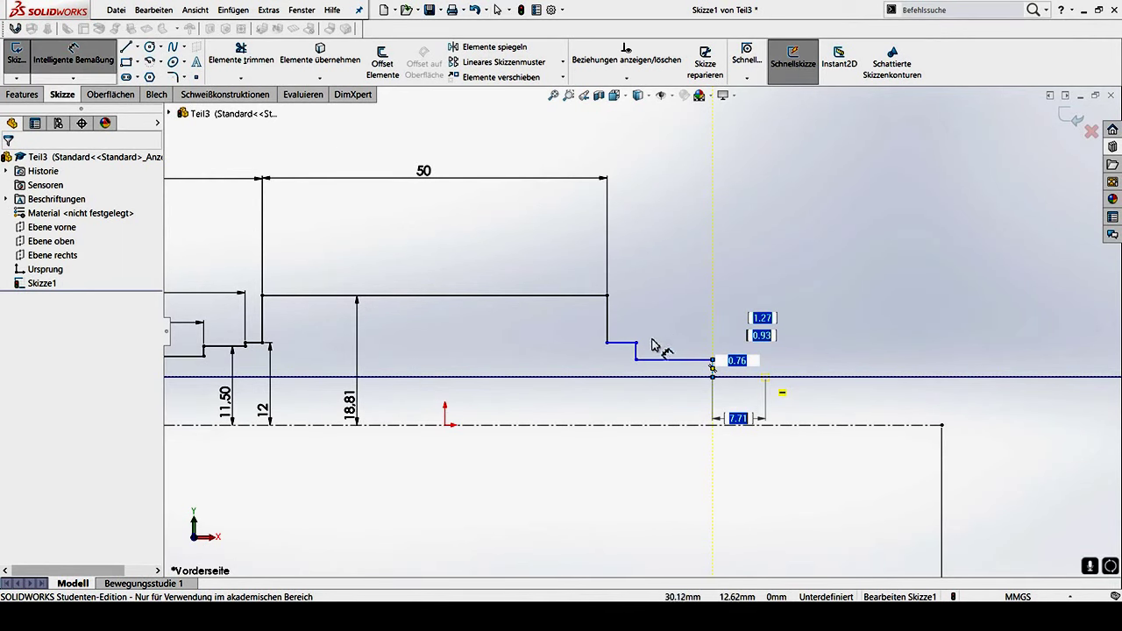
pyautogui.click(607, 343)
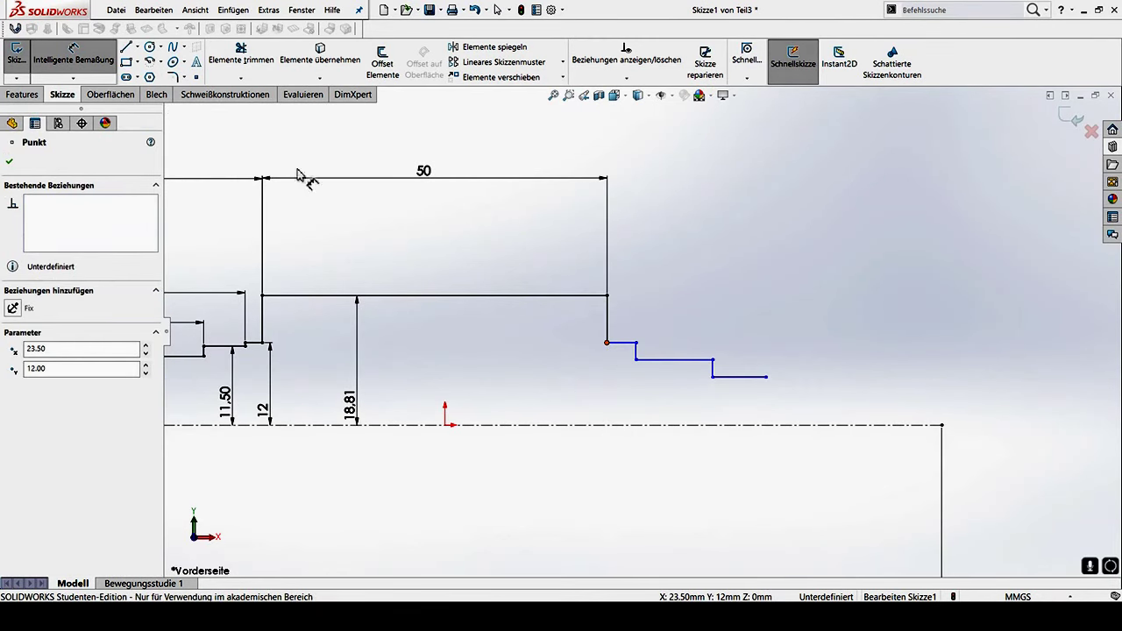
pyautogui.click(607, 425)
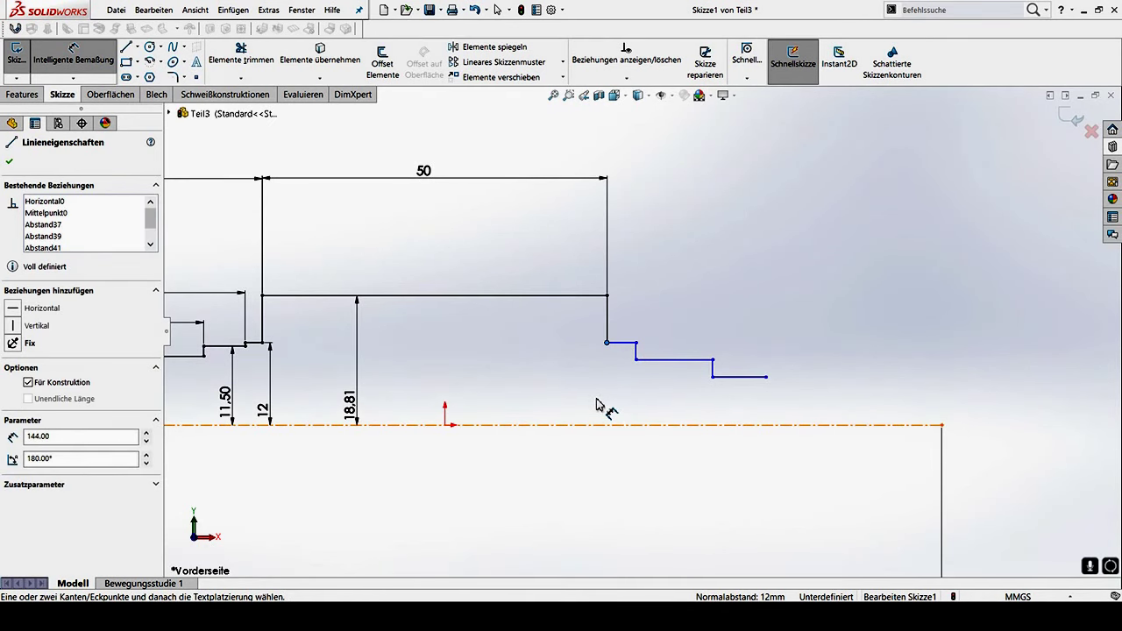
pyautogui.click(606, 343)
pyautogui.click(603, 402)
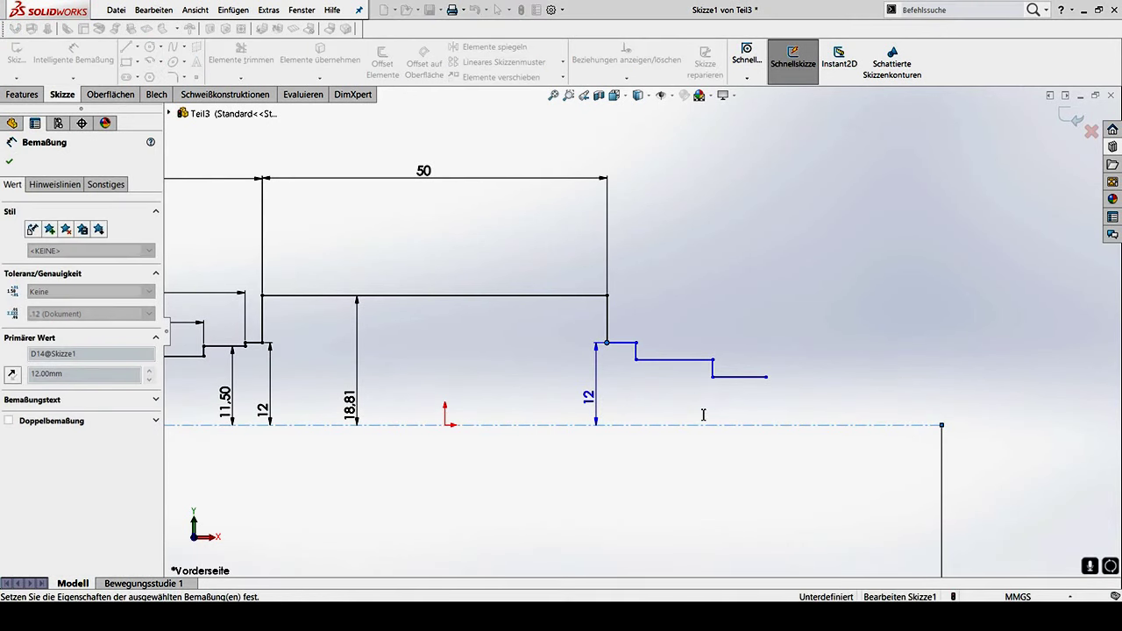
# Set the next two new step heights above the centreline to 11.50 mm and 10 mm
pyautogui.click(636, 360)
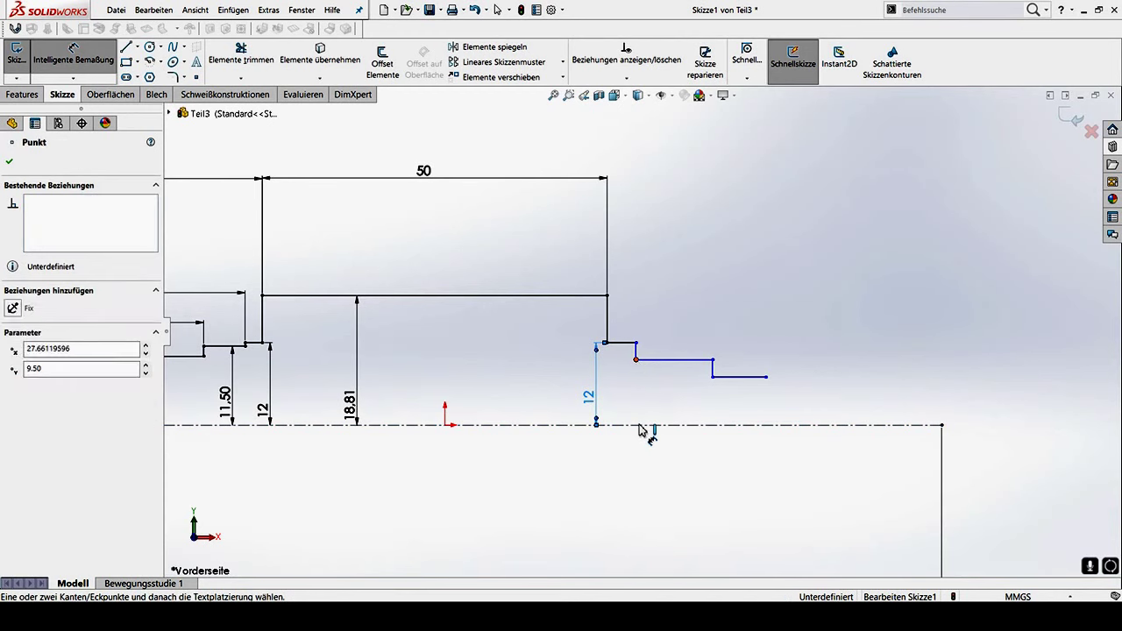
pyautogui.click(635, 425)
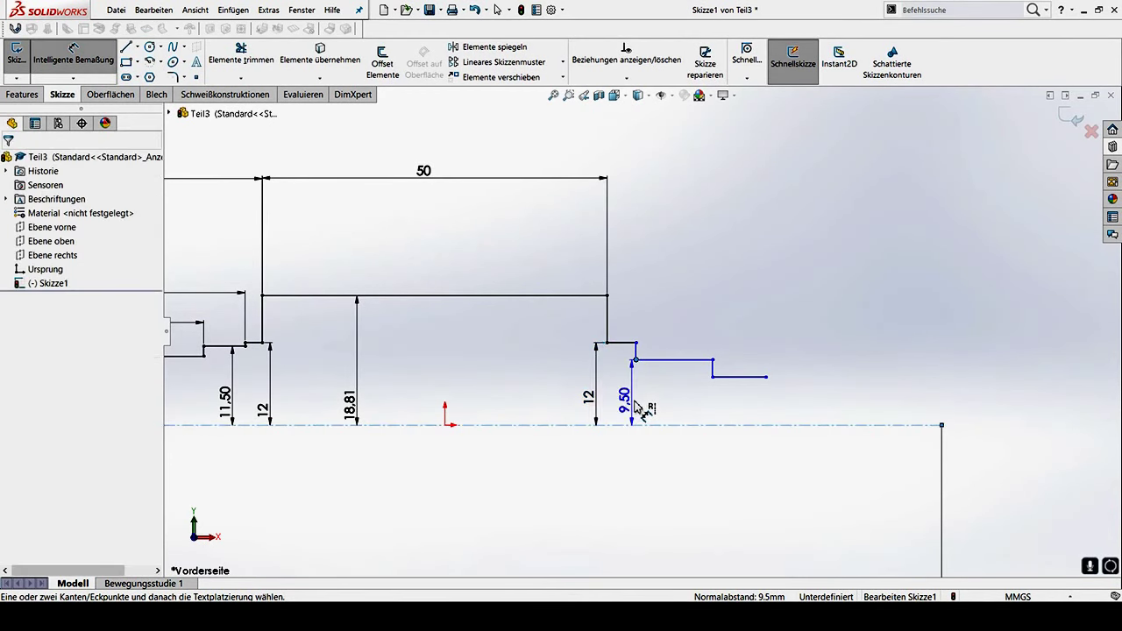
pyautogui.click(635, 405)
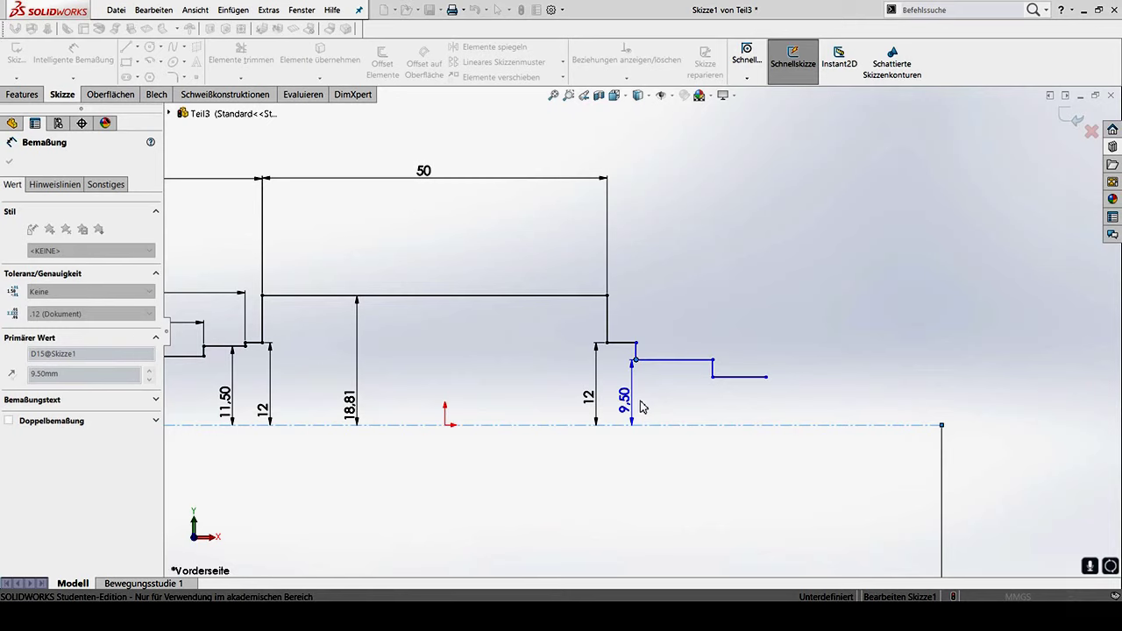
pyautogui.write('11.5')
pyautogui.press('Return')
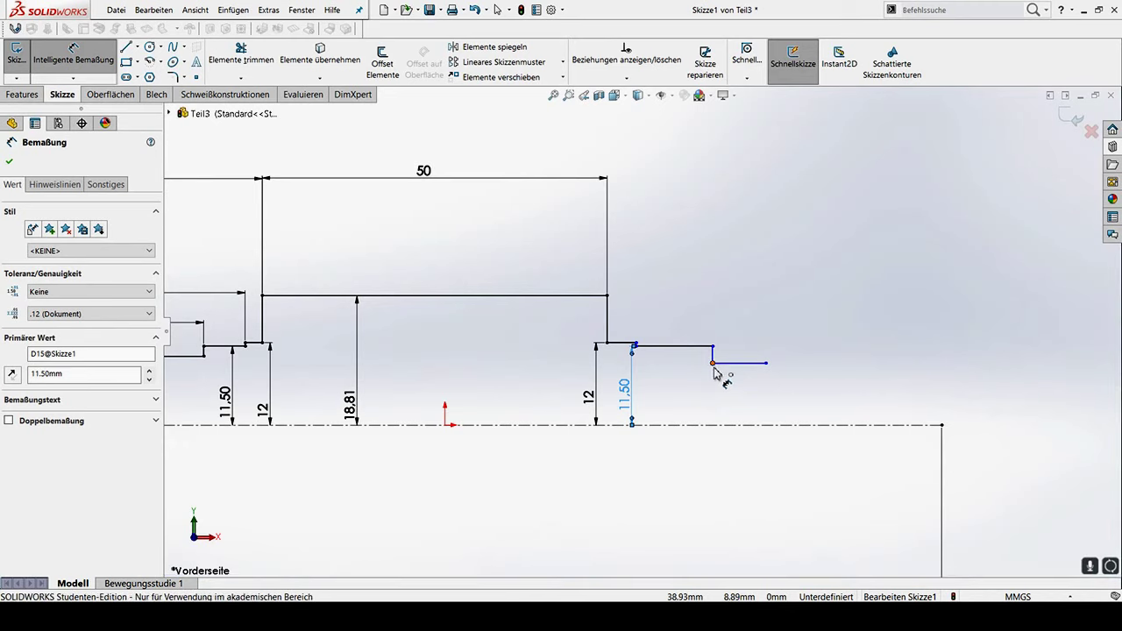
pyautogui.click(714, 373)
pyautogui.click(719, 408)
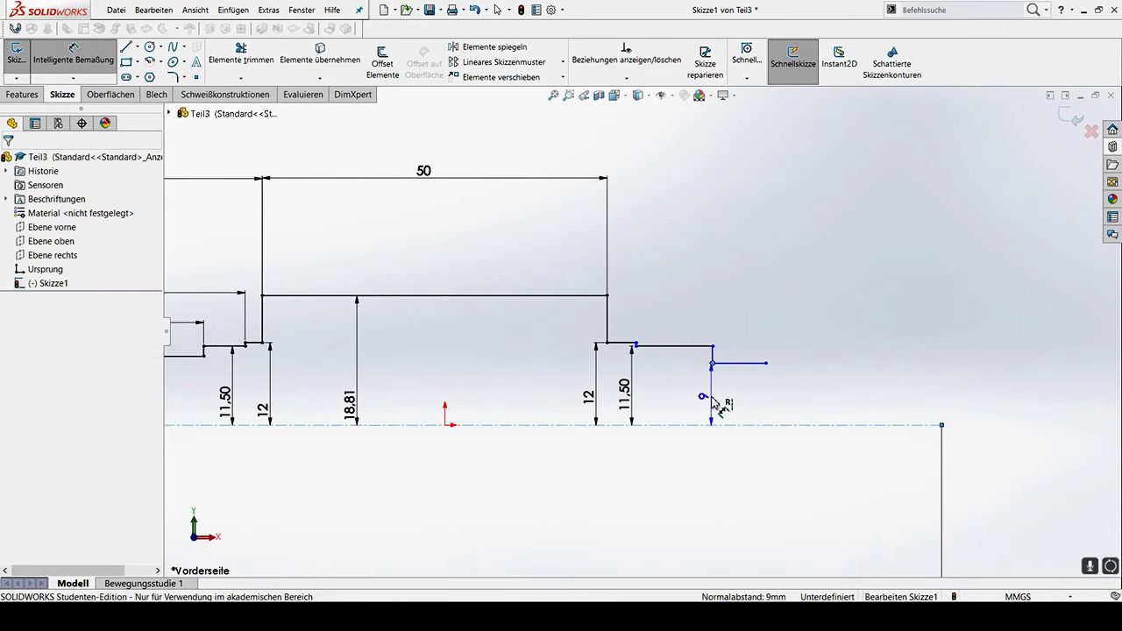
pyautogui.click(715, 403)
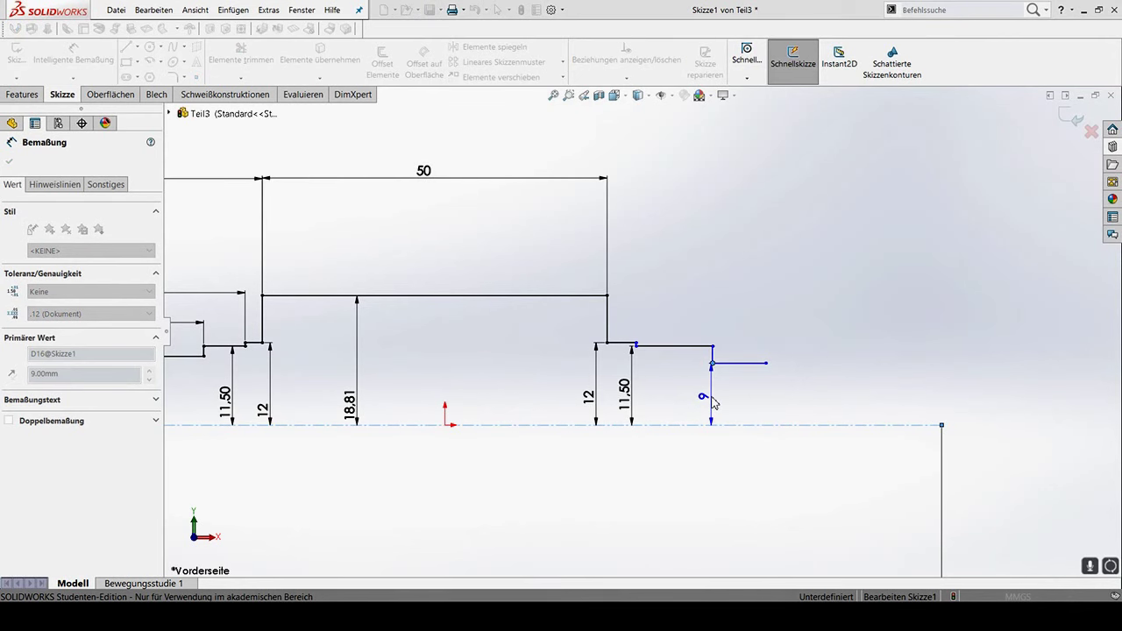
pyautogui.write('10')
pyautogui.press('Return')
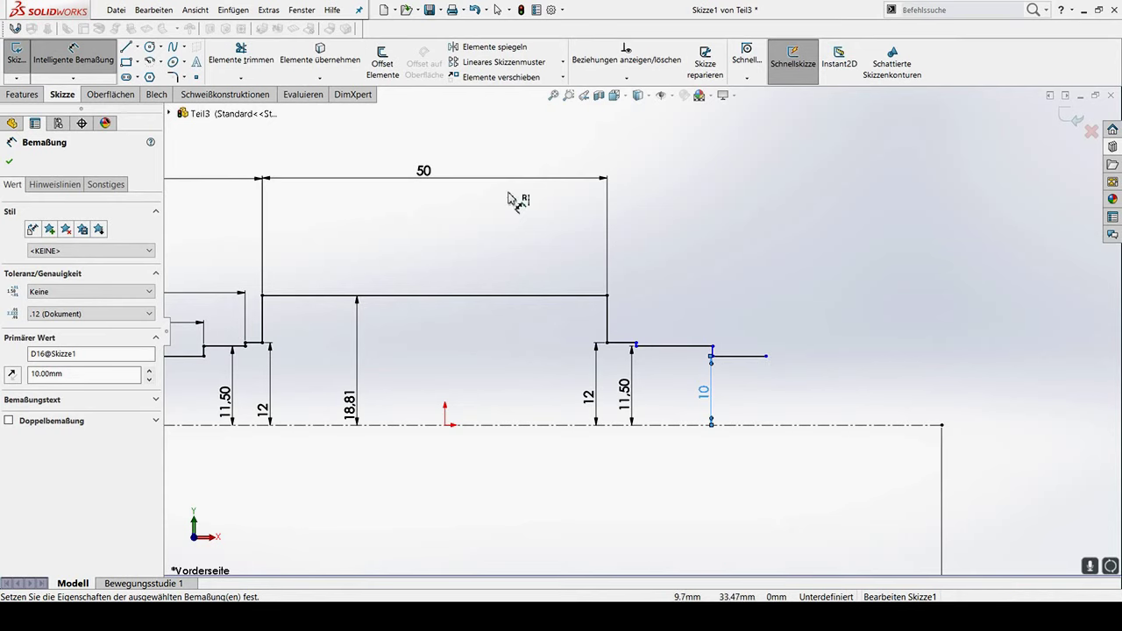
# Draw the groove's 2 mm and 1 mm segments, then a 19.85 mm line to the right end
pyautogui.click(127, 46)
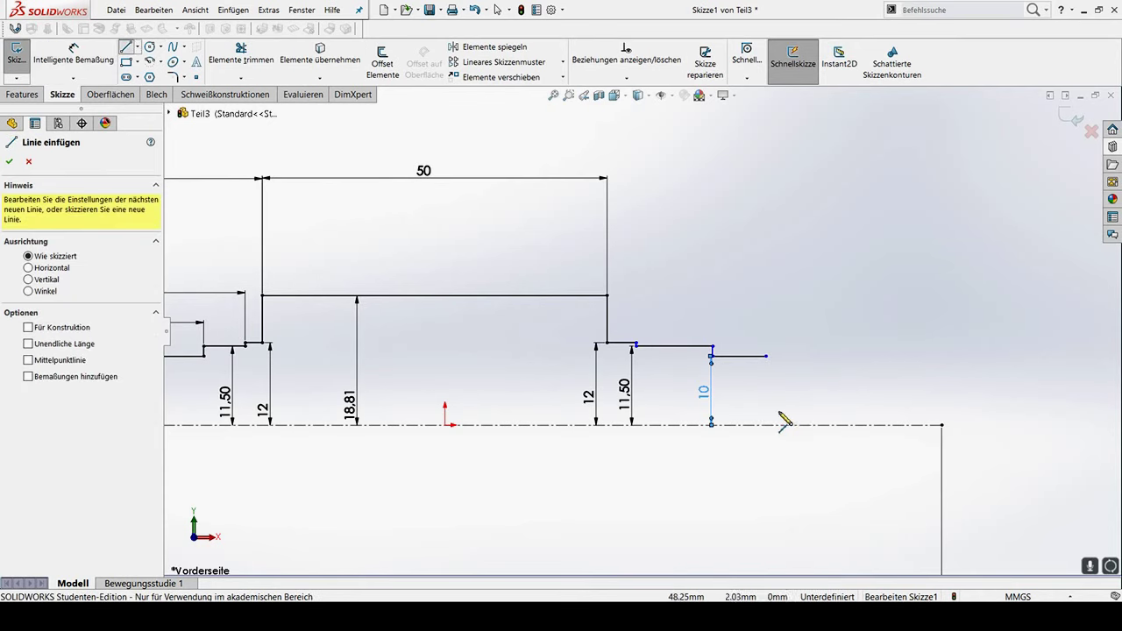
pyautogui.click(766, 356)
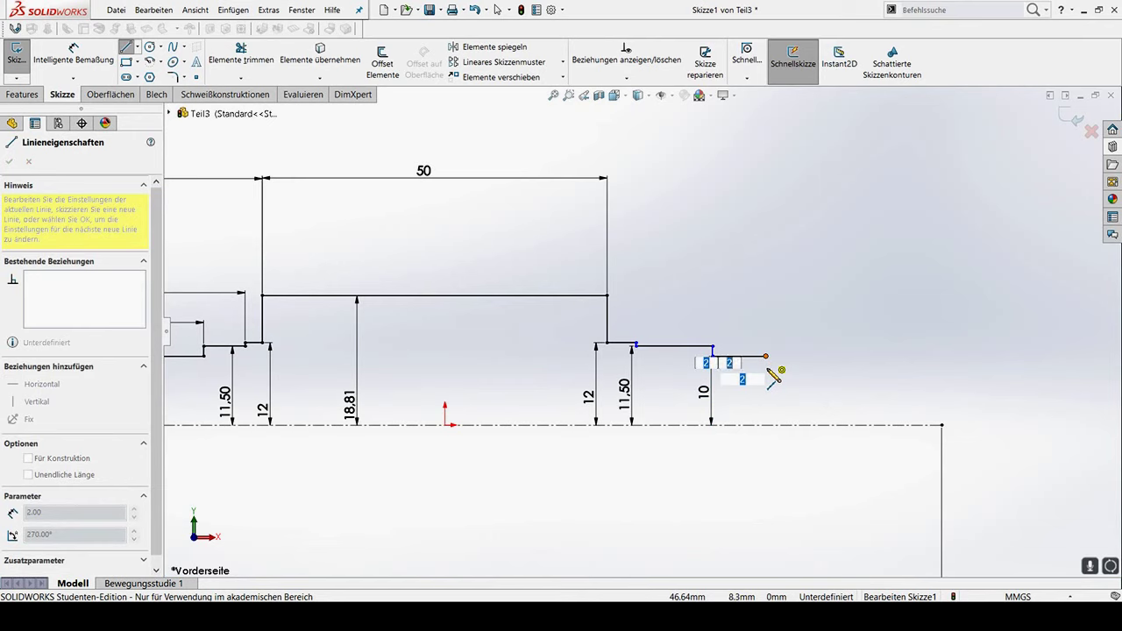
pyautogui.press('Return')
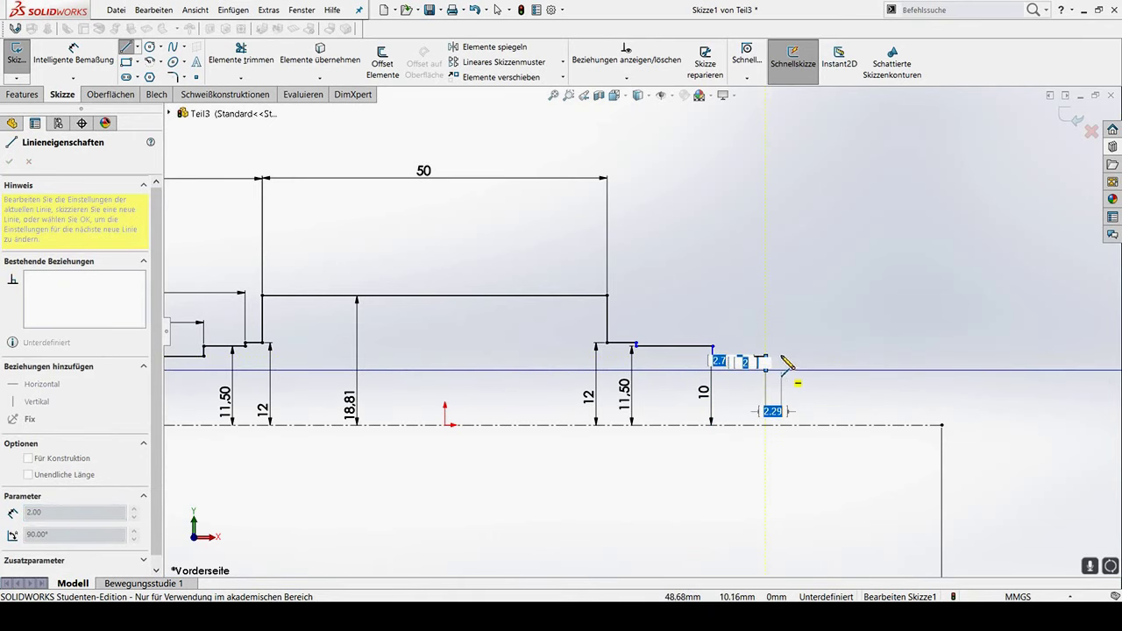
pyautogui.press('Return')
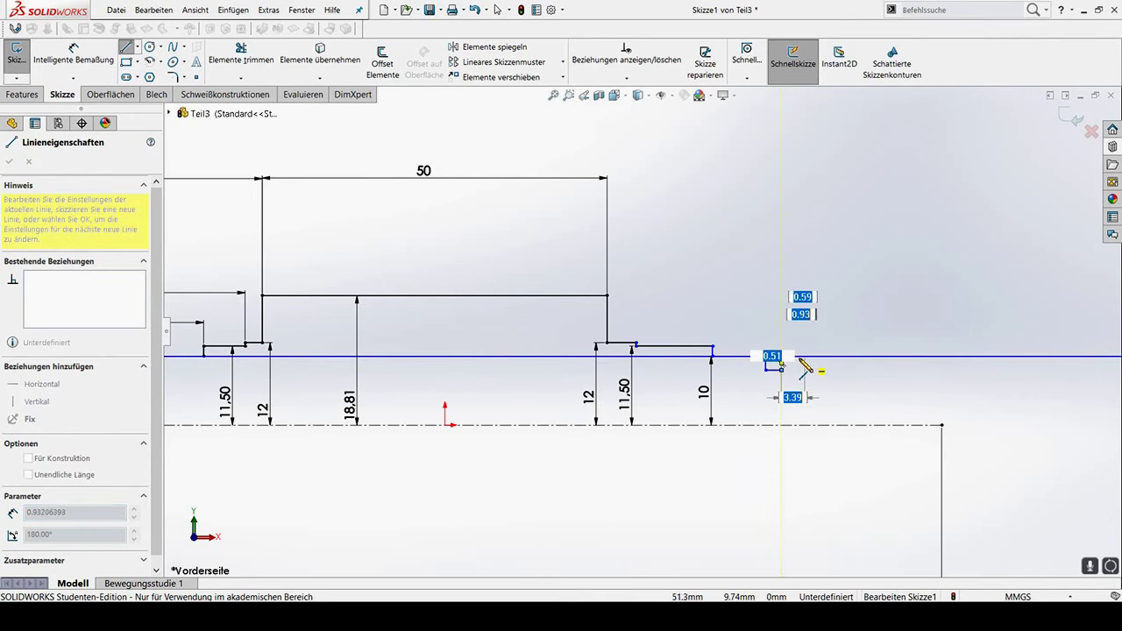
pyautogui.write('1')
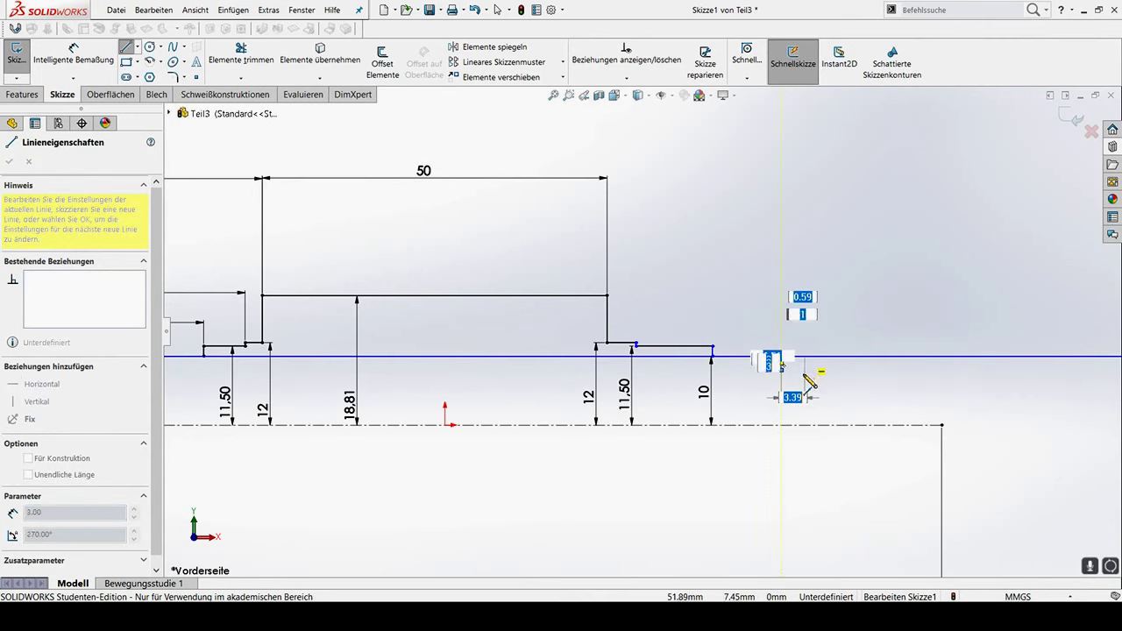
pyautogui.press('Return')
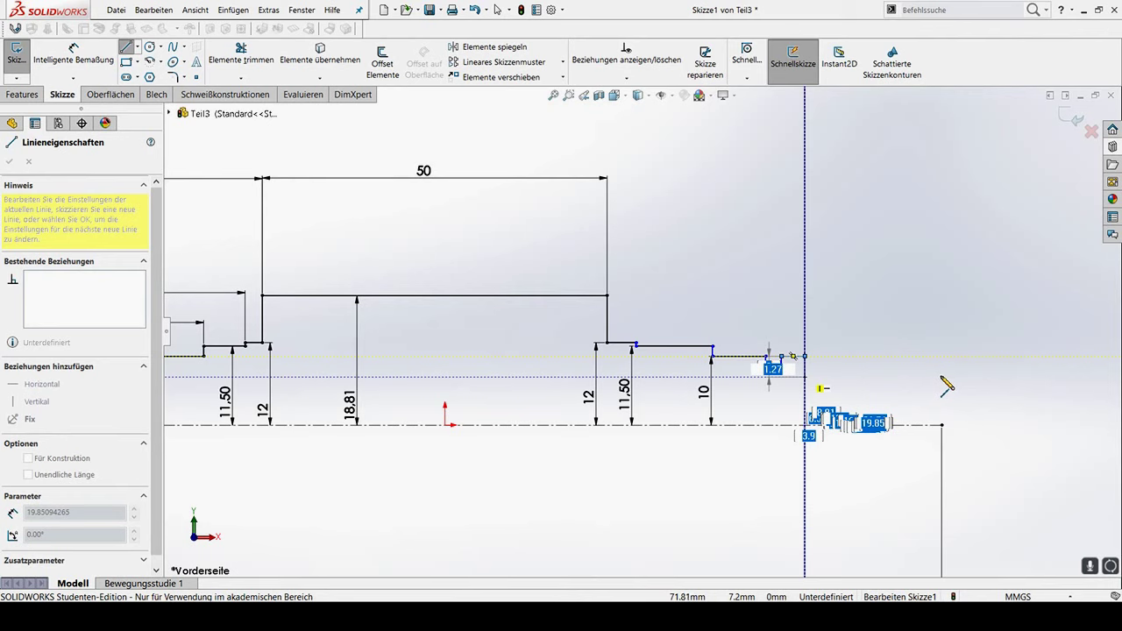
pyautogui.click(941, 378)
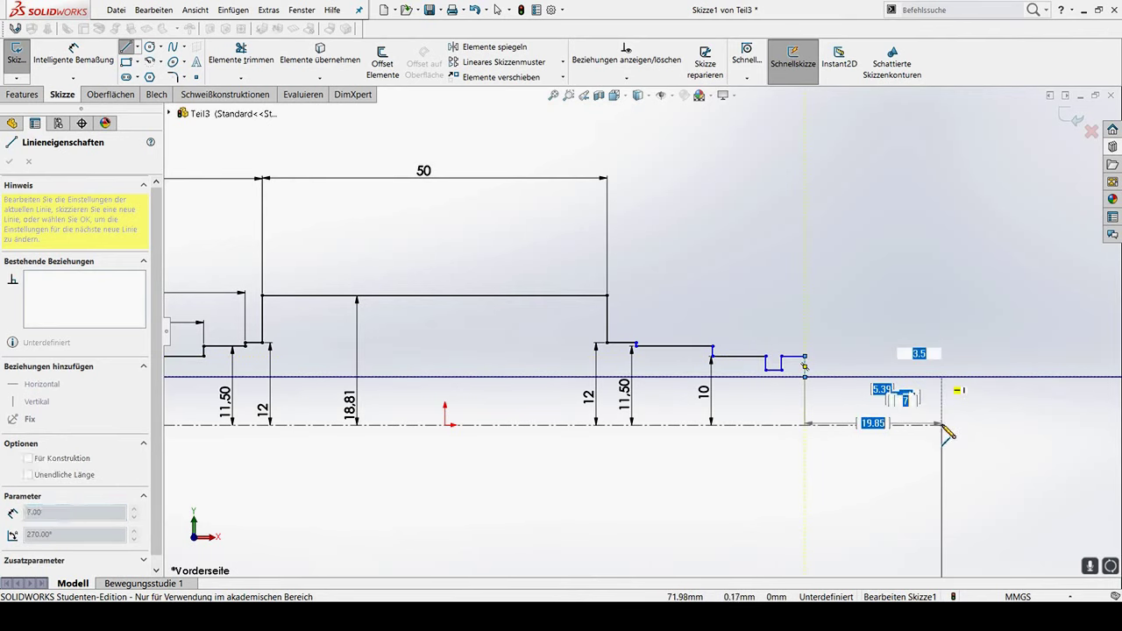
pyautogui.doubleClick(954, 349)
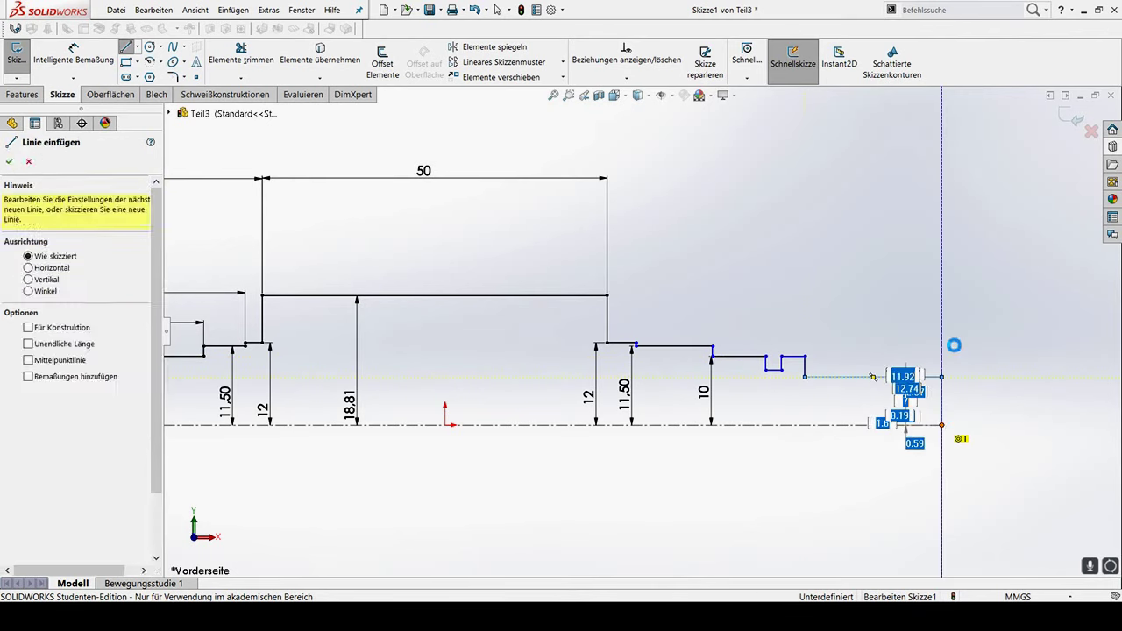
pyautogui.press('Escape')
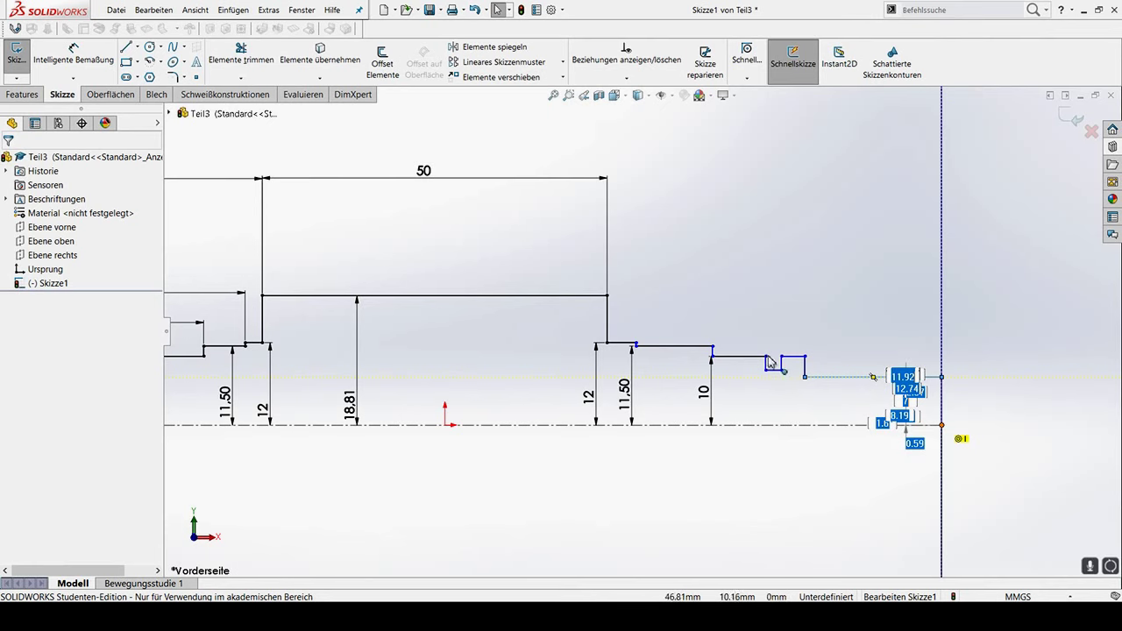
pyautogui.press('d')
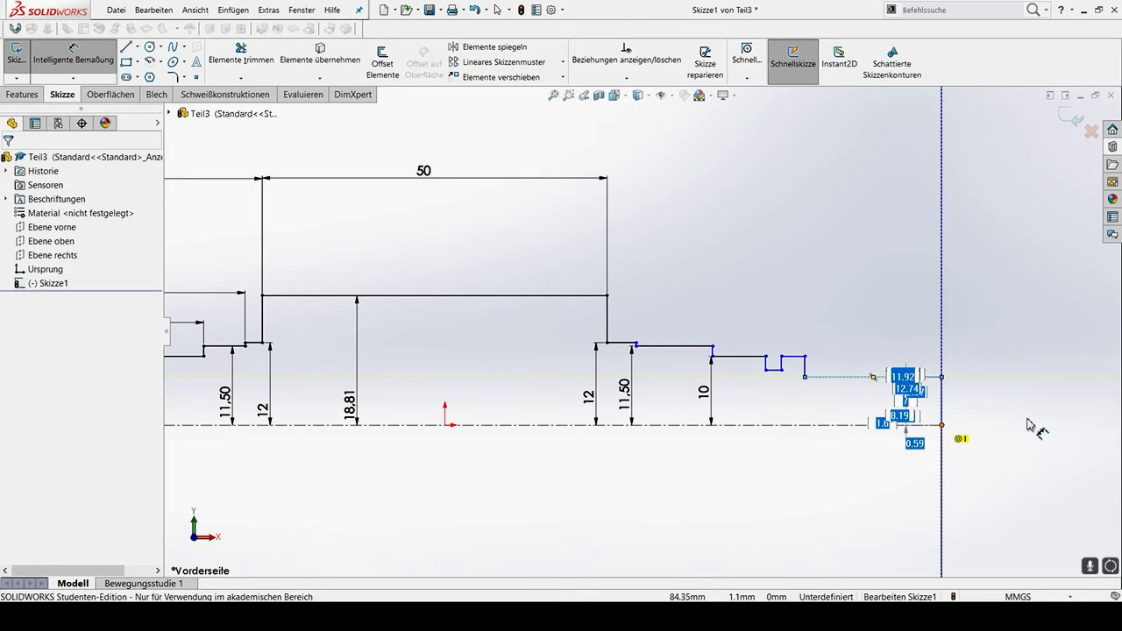
# Dimension the shaft's right-end height as 8 mm
pyautogui.click(1030, 427)
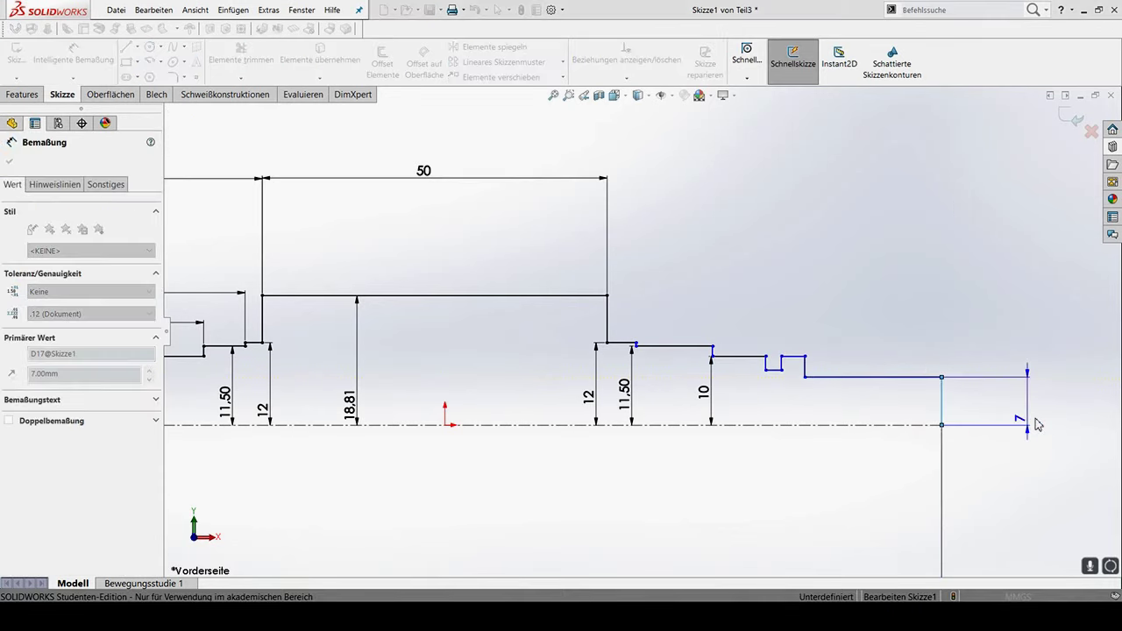
pyautogui.write('8')
pyautogui.press('Return')
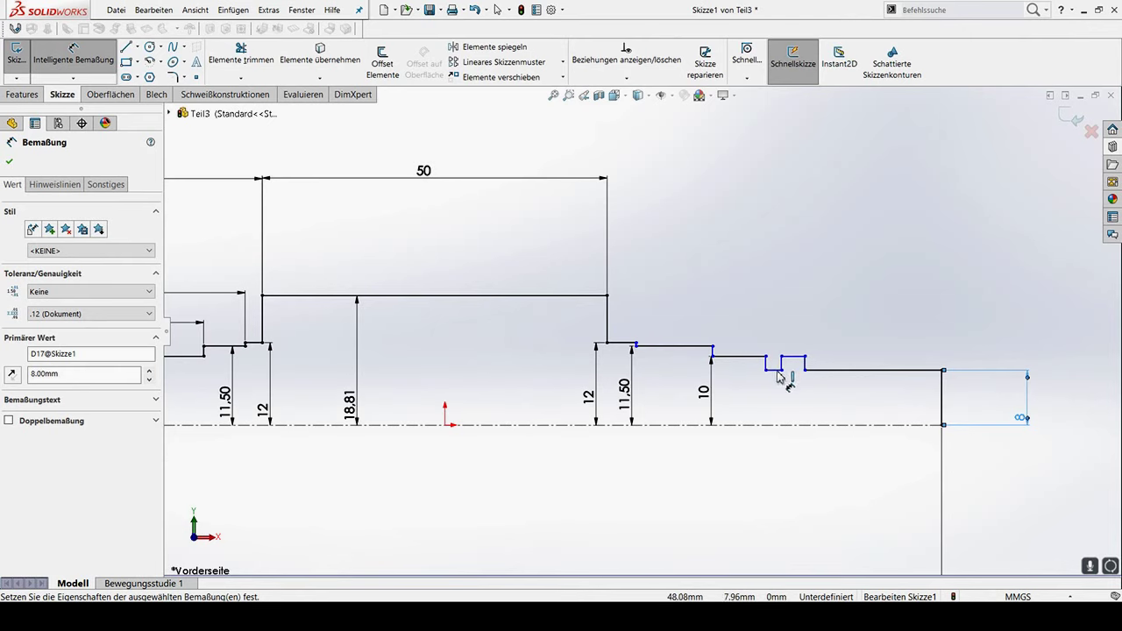
# Dimension the groove's bottom segment 9.50 mm above the centreline
pyautogui.click(774, 369)
pyautogui.click(778, 426)
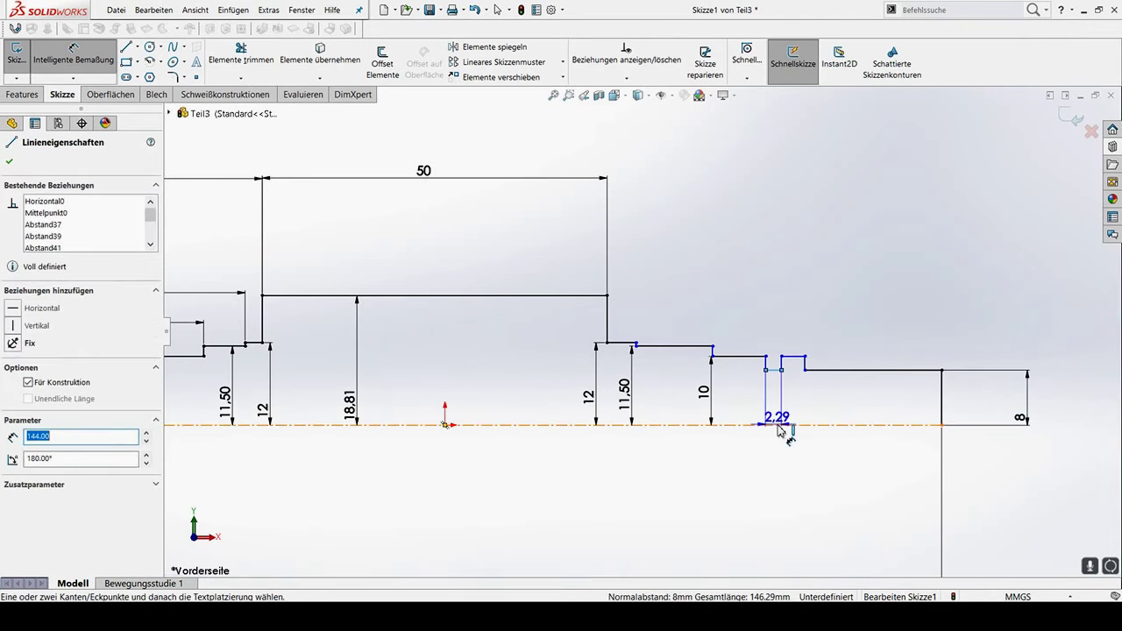
pyautogui.click(744, 399)
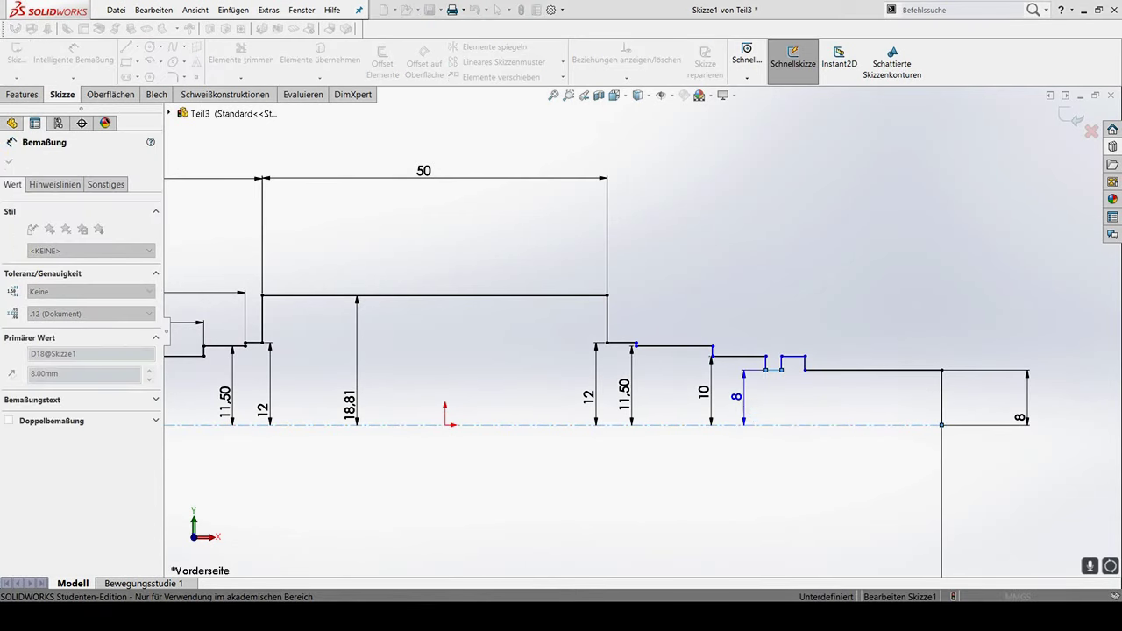
pyautogui.press('Return')
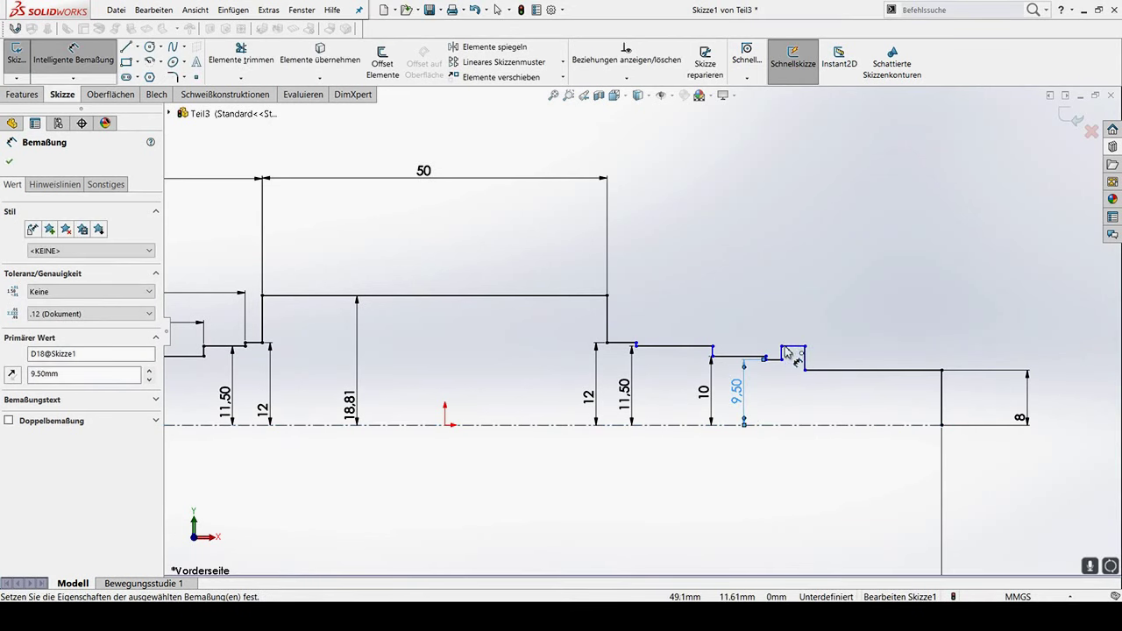
pyautogui.click(781, 348)
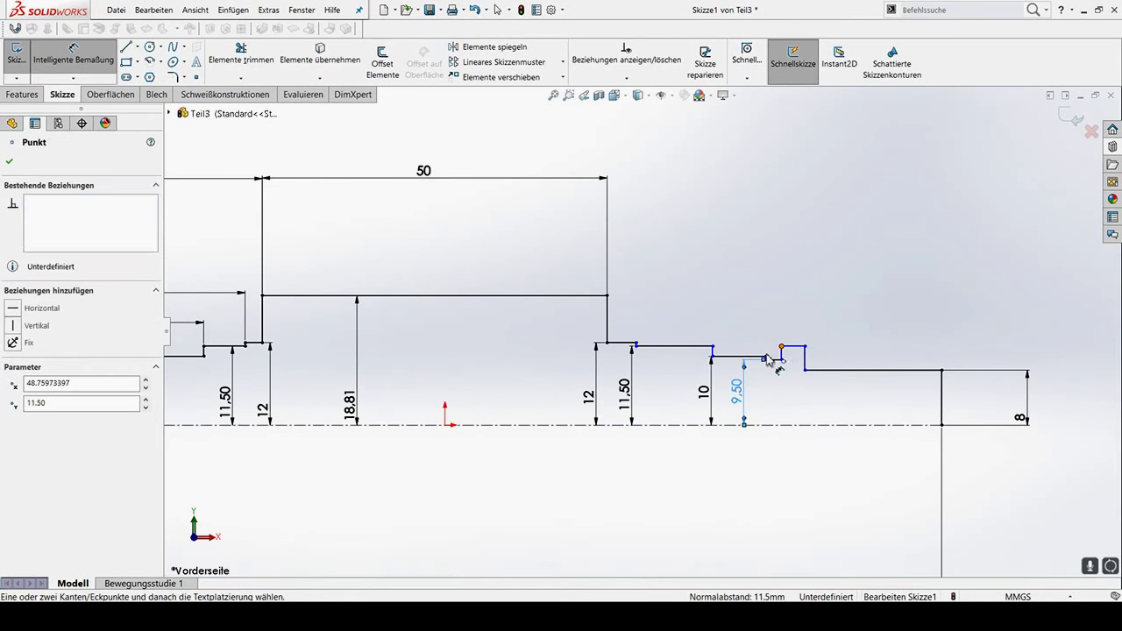
pyautogui.click(765, 357)
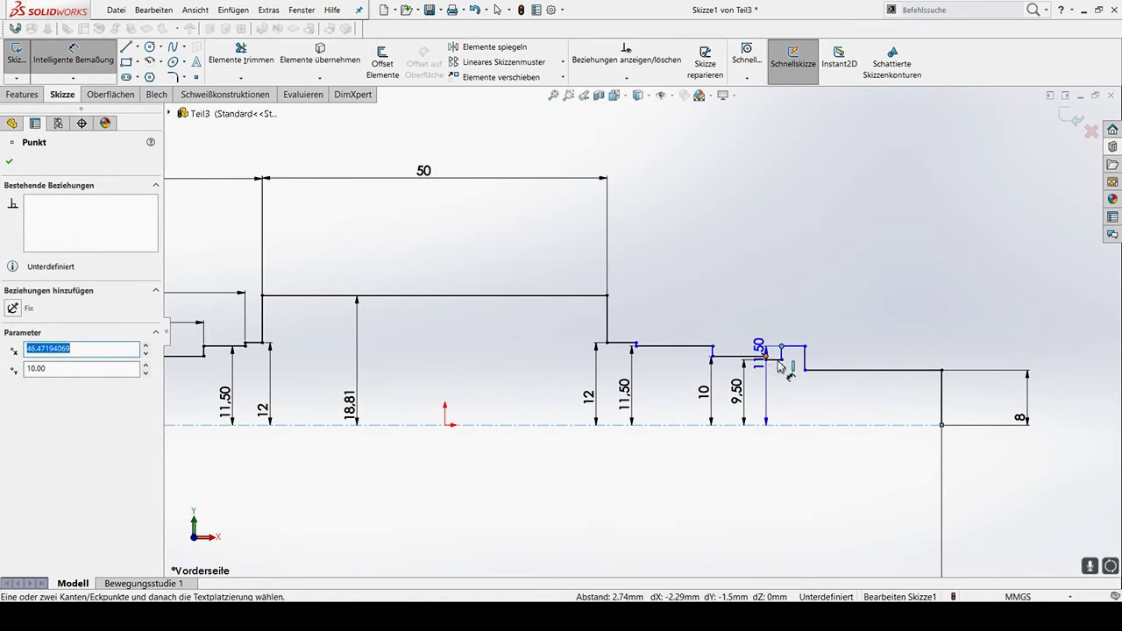
pyautogui.press('Escape')
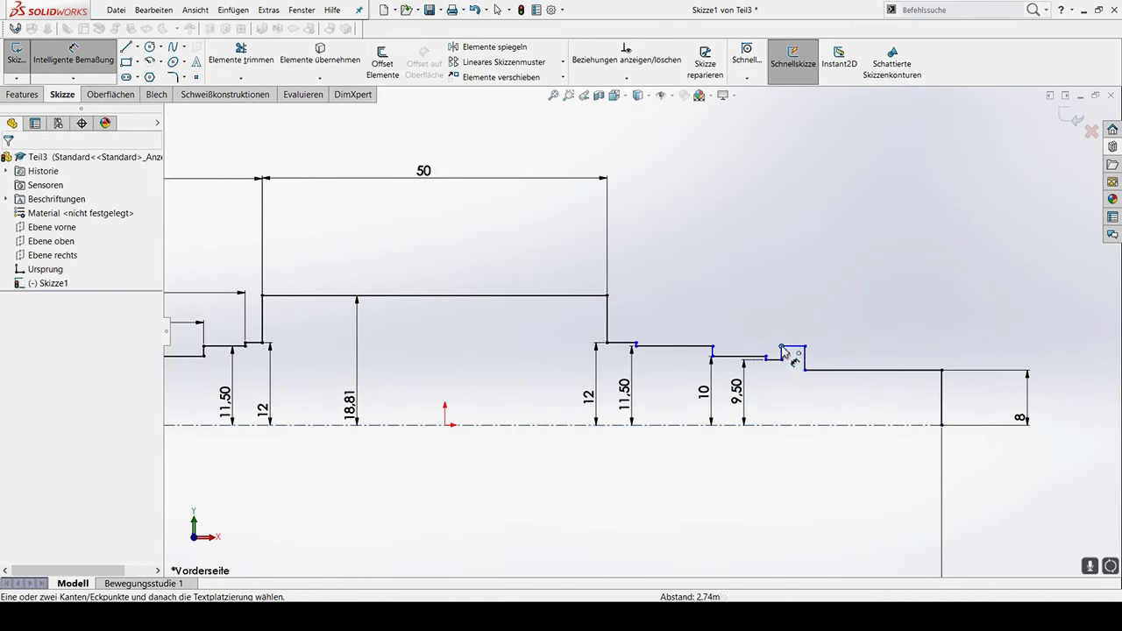
# Add a Horizontal relation between the two notch corner points
pyautogui.click(765, 358)
pyautogui.click(765, 357)
pyautogui.click(765, 358)
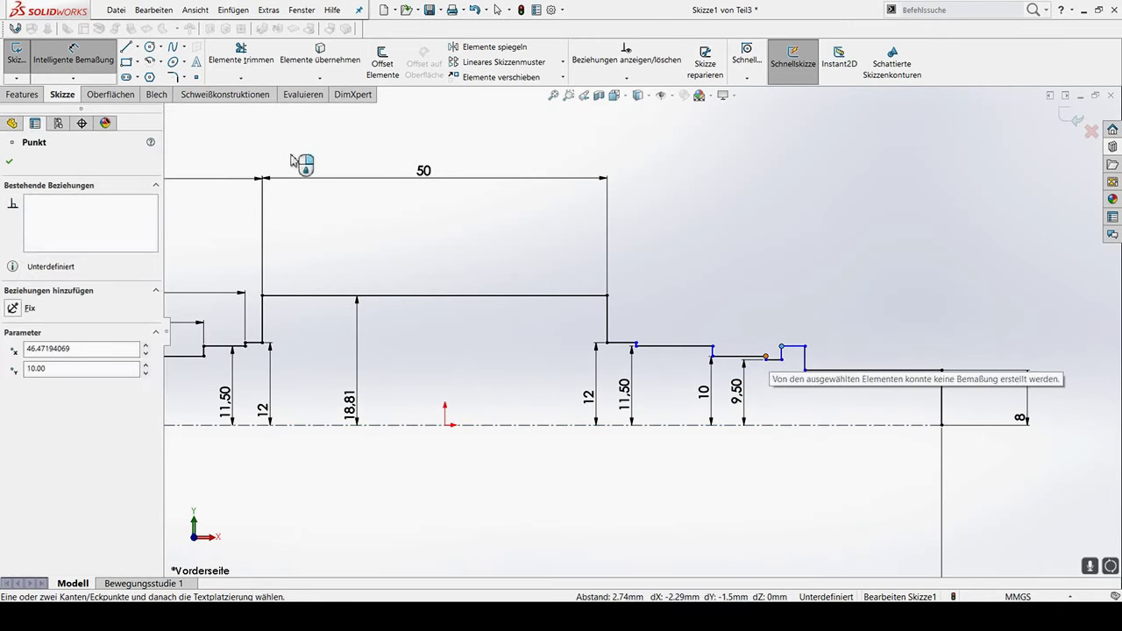
pyautogui.press('Escape')
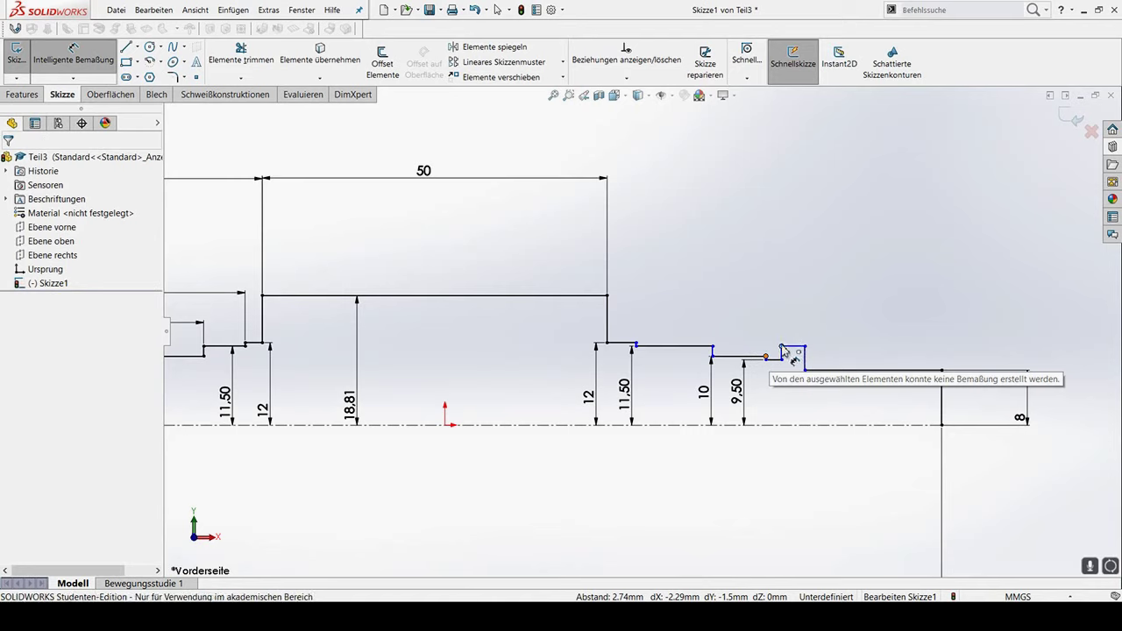
pyautogui.press('Escape')
pyautogui.click(782, 348)
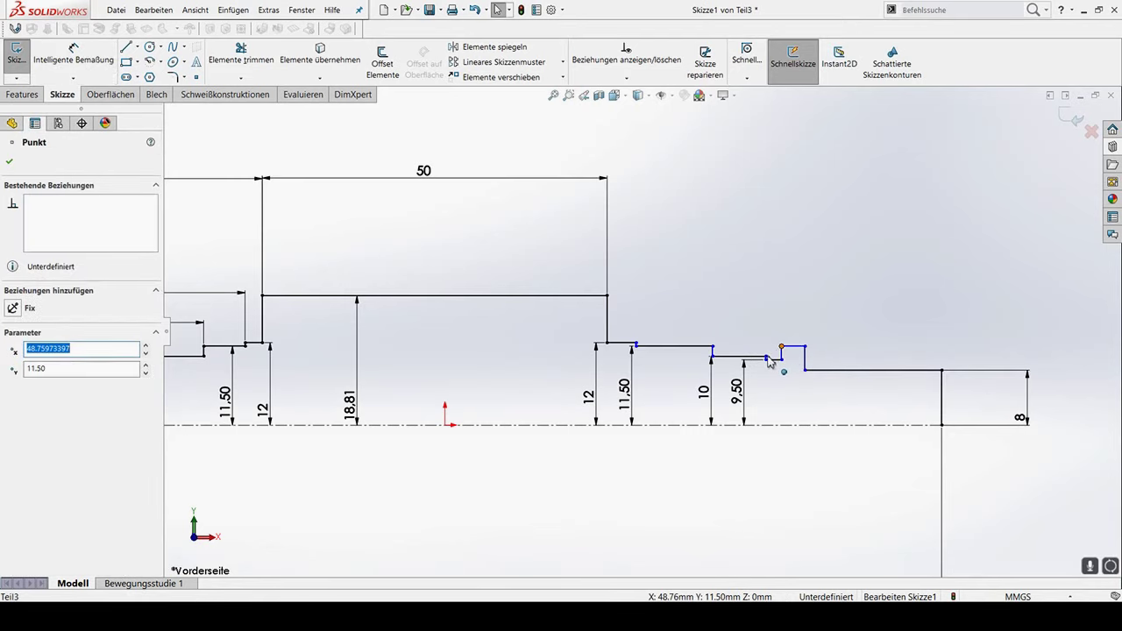
pyautogui.keyDown('ctrl'); pyautogui.click(765, 357); pyautogui.keyUp('ctrl')
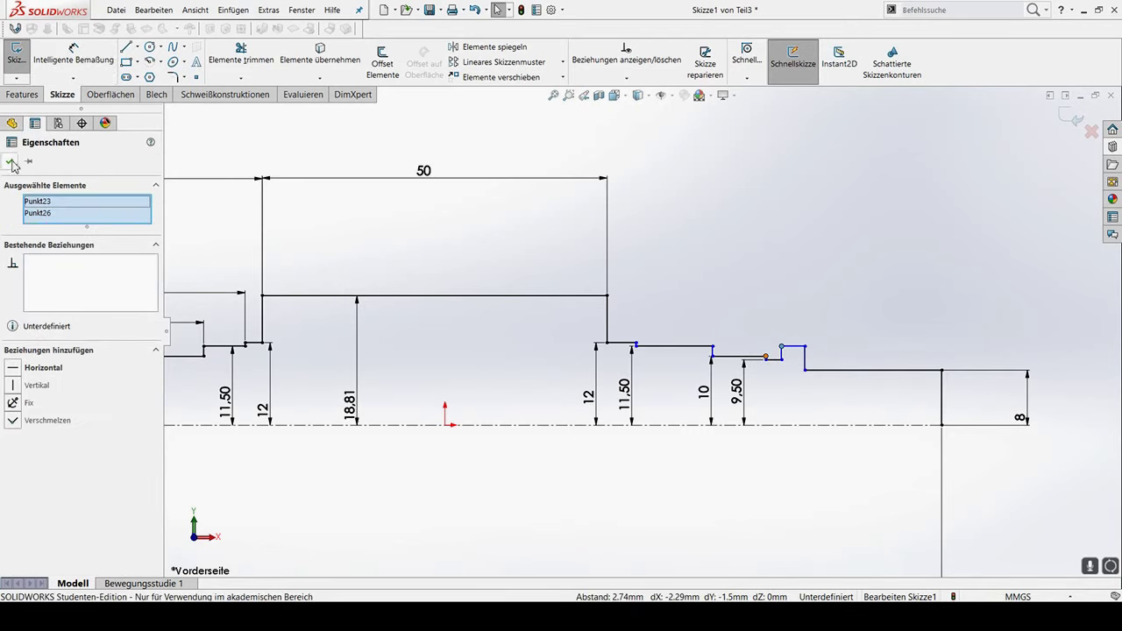
pyautogui.click(15, 372)
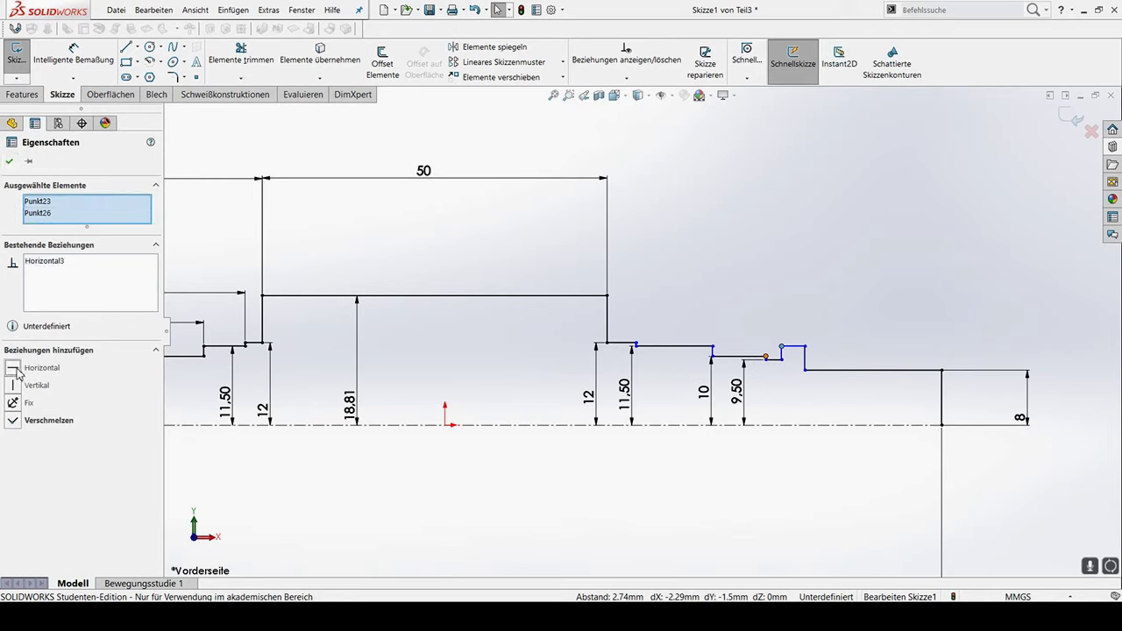
pyautogui.click(779, 368)
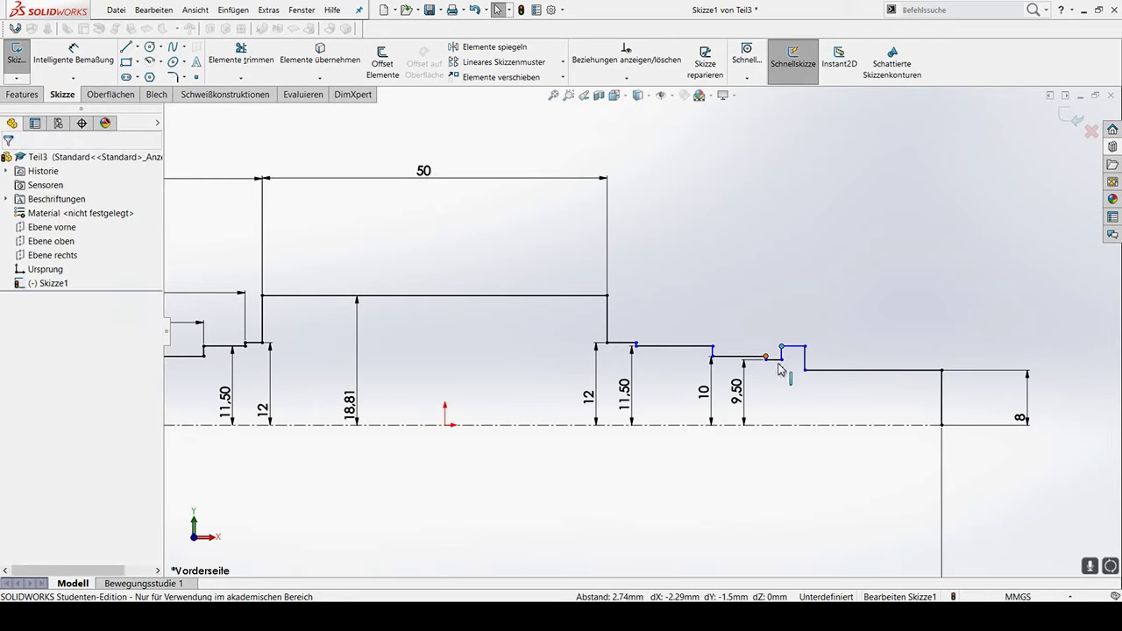
pyautogui.click(66, 42)
# Dimension the groove width to 1.30 mm and the last horizontal step line to 13 mm
pyautogui.click(774, 358)
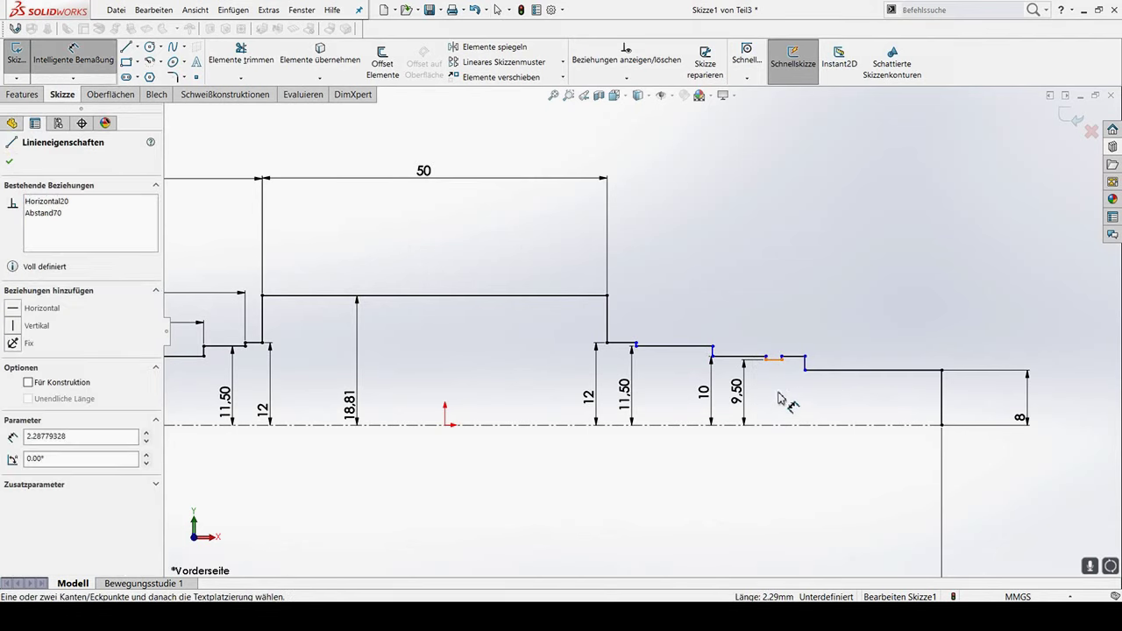
pyautogui.click(789, 385)
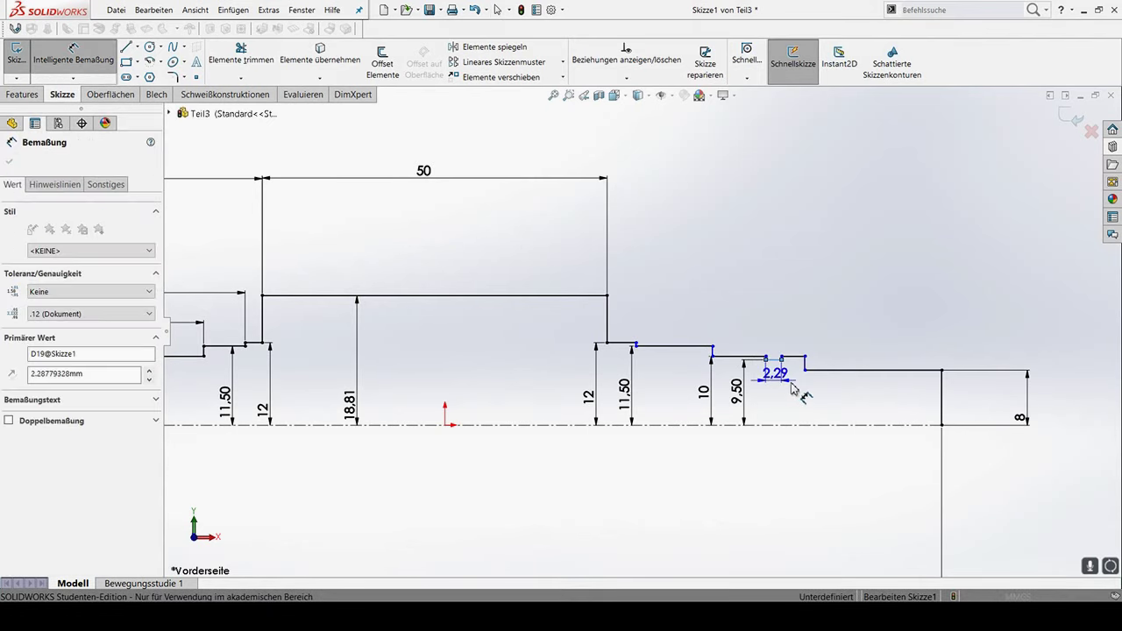
pyautogui.write('1.3')
pyautogui.press('Return')
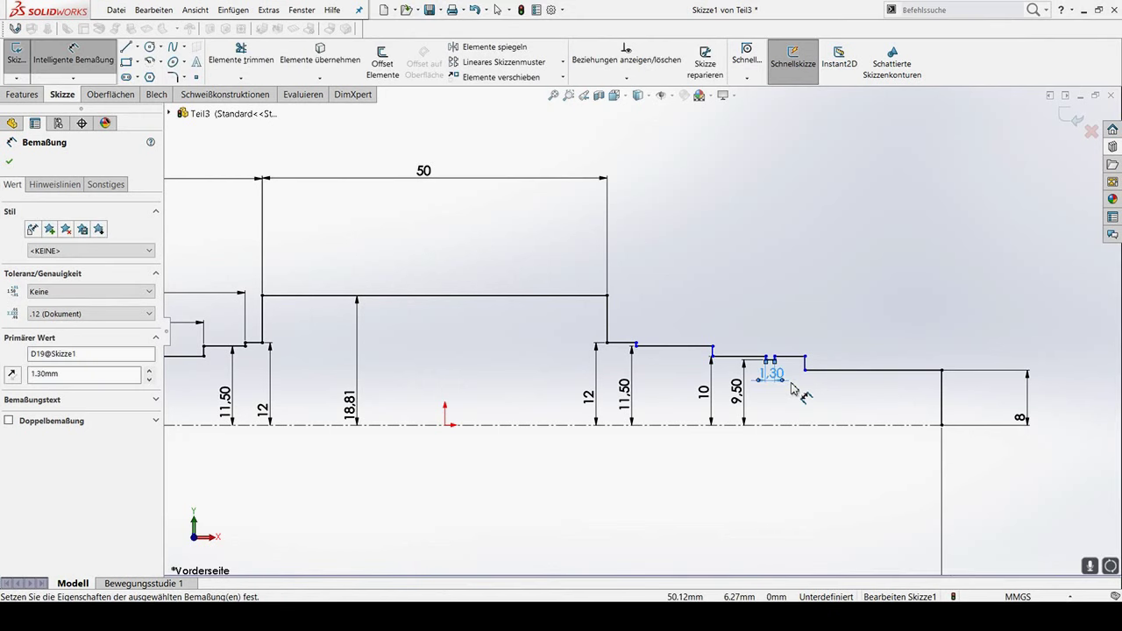
pyautogui.press('Escape')
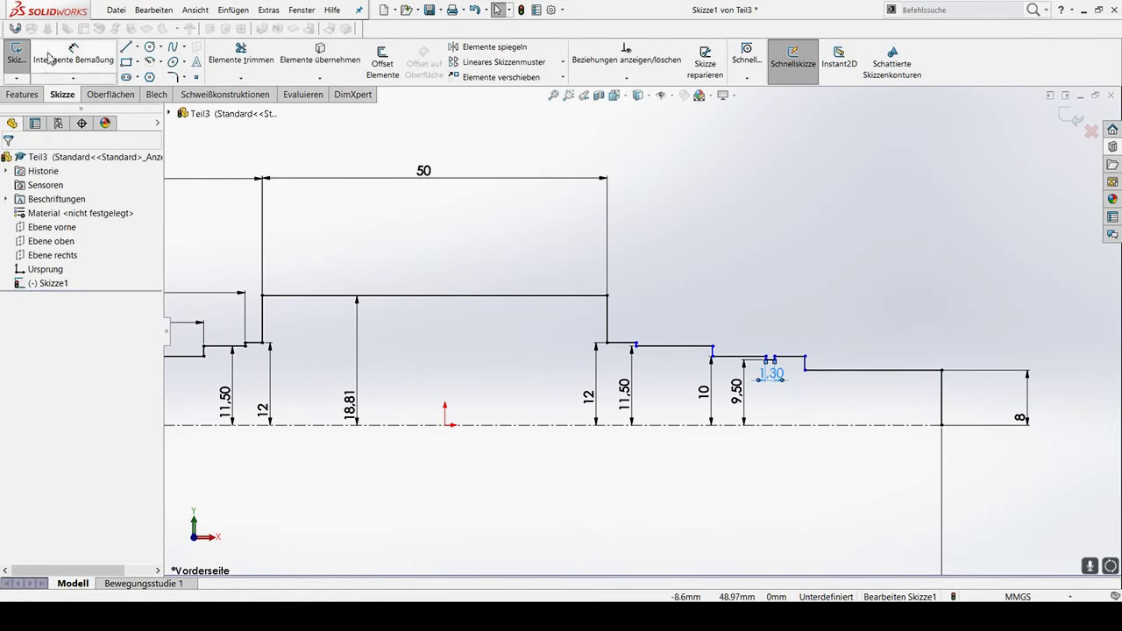
pyautogui.click(105, 67)
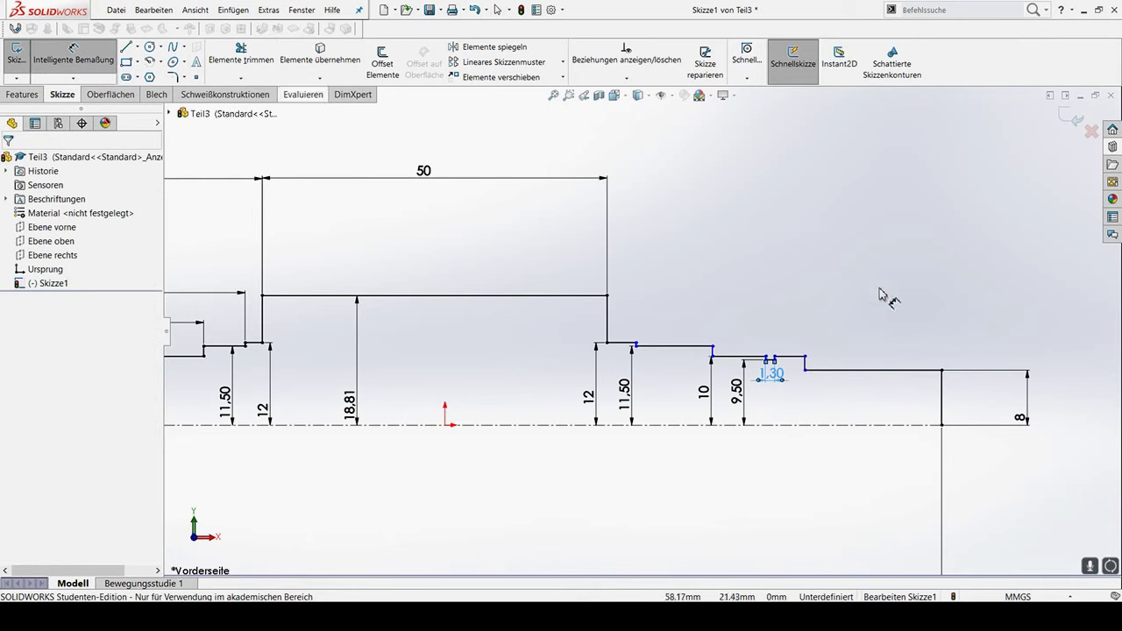
pyautogui.click(894, 370)
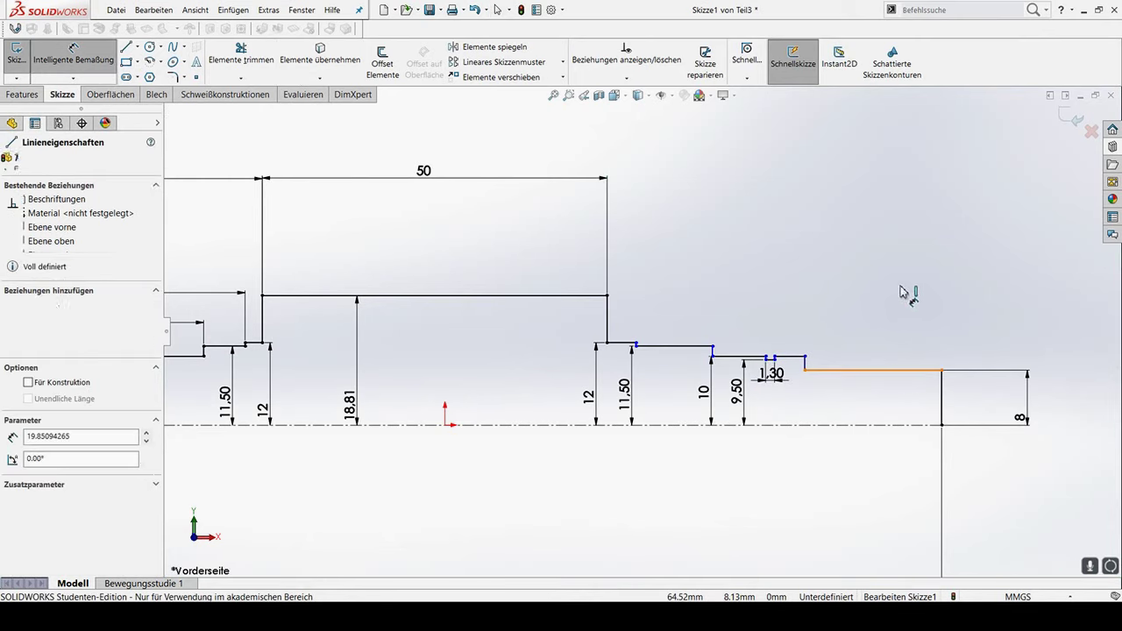
pyautogui.click(877, 338)
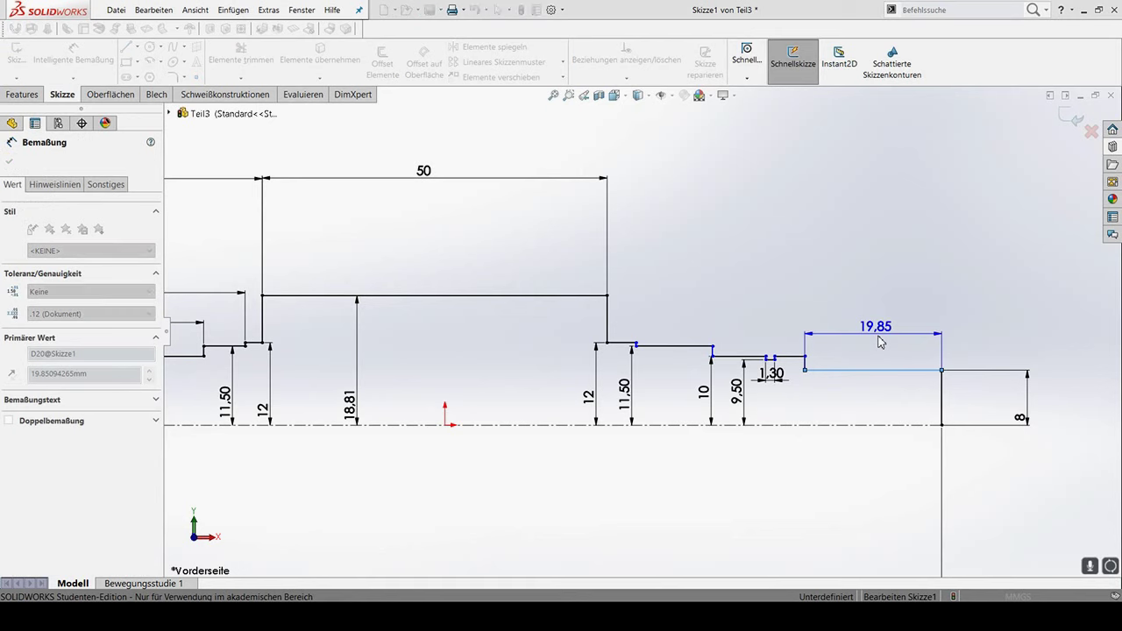
pyautogui.write('13.00mm')
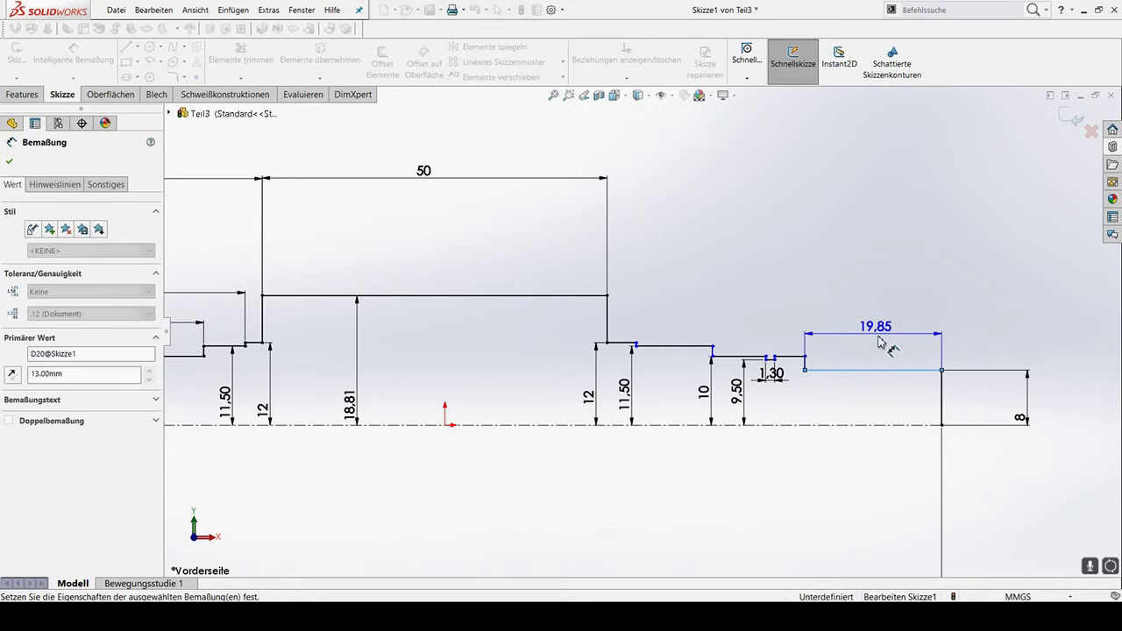
pyautogui.press('Return')
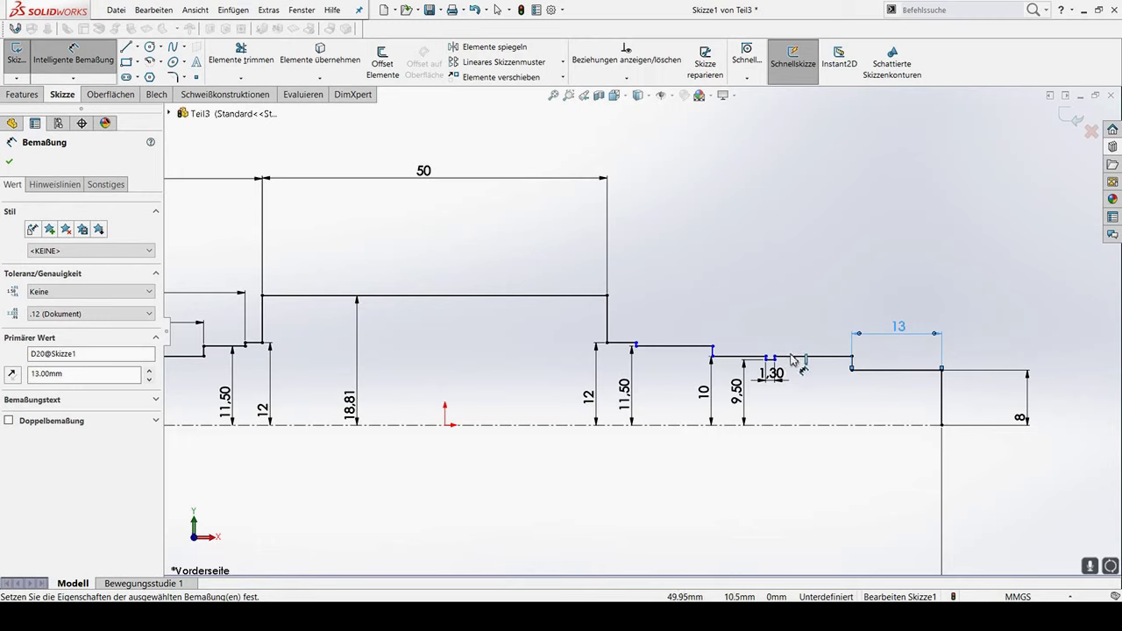
# Set the 10-high step's length from its left corner to the notch point as 21 mm
pyautogui.click(713, 347)
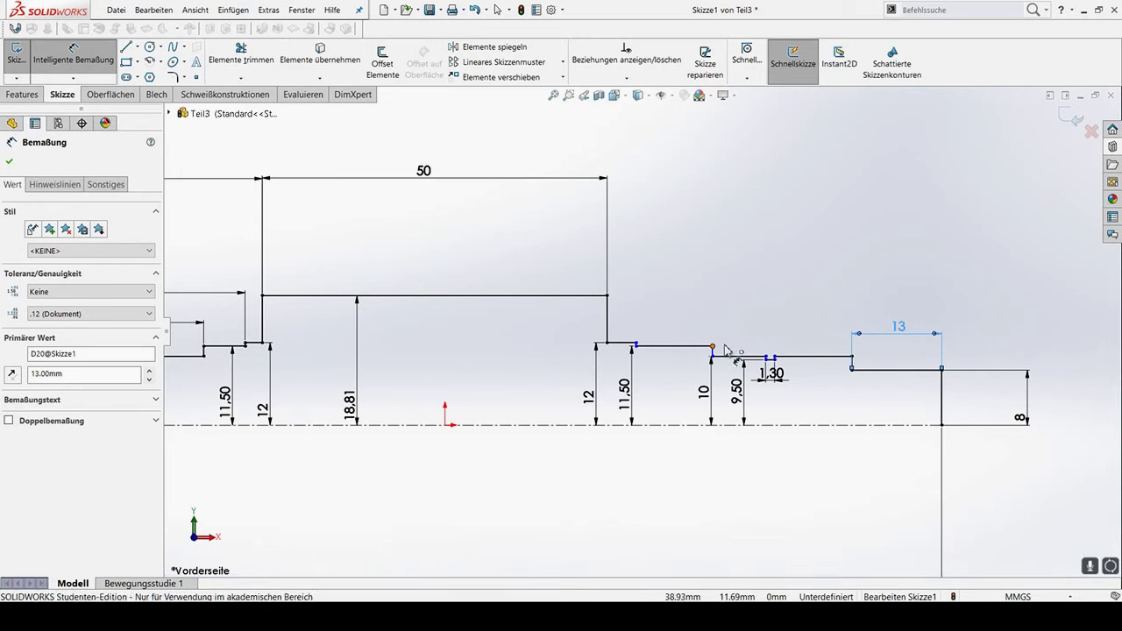
pyautogui.click(774, 358)
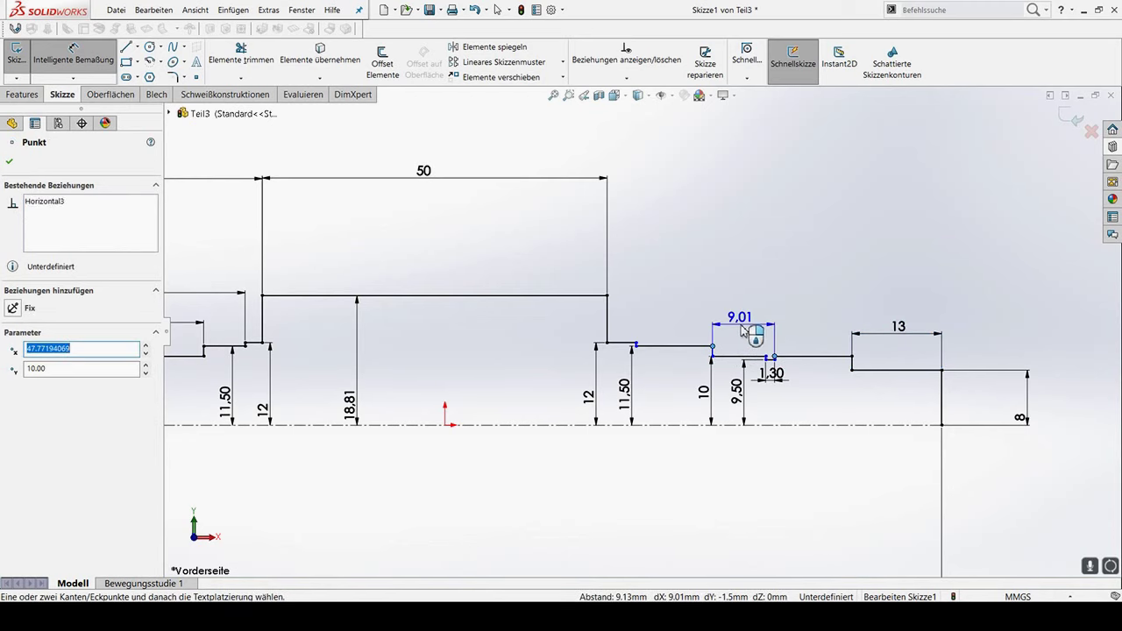
pyautogui.click(744, 331)
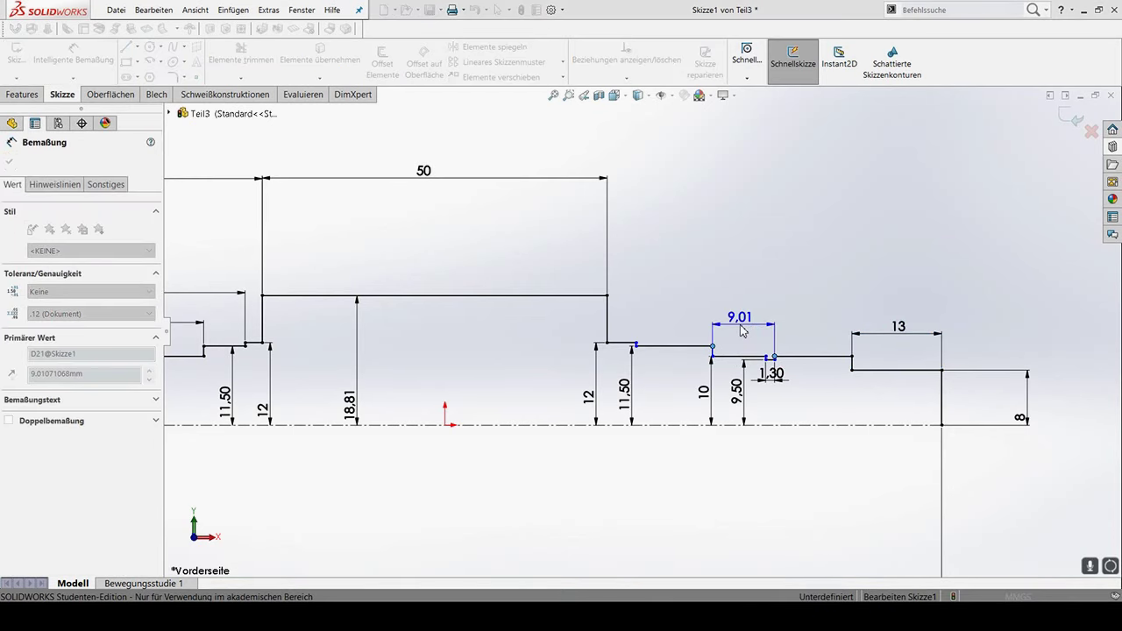
pyautogui.write('21')
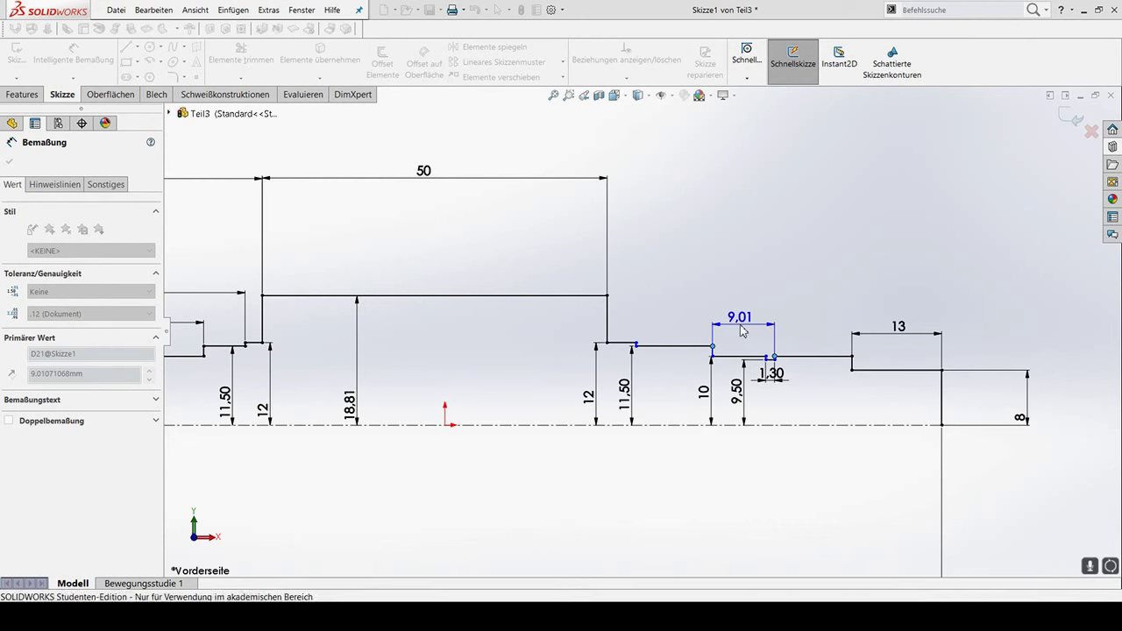
pyautogui.press('Return')
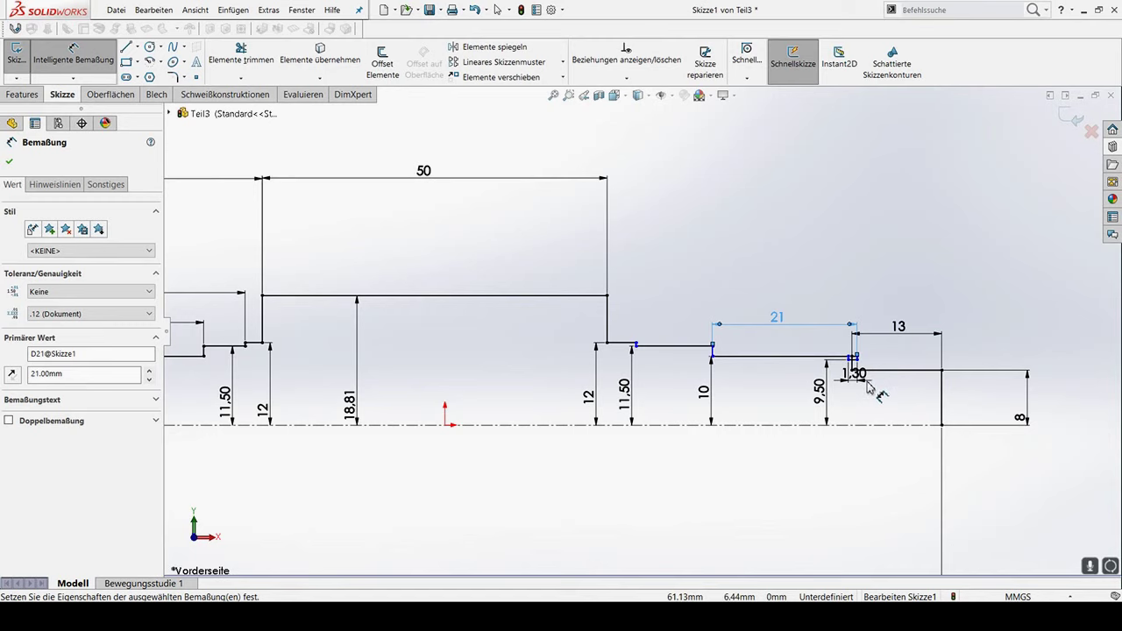
pyautogui.click(712, 345)
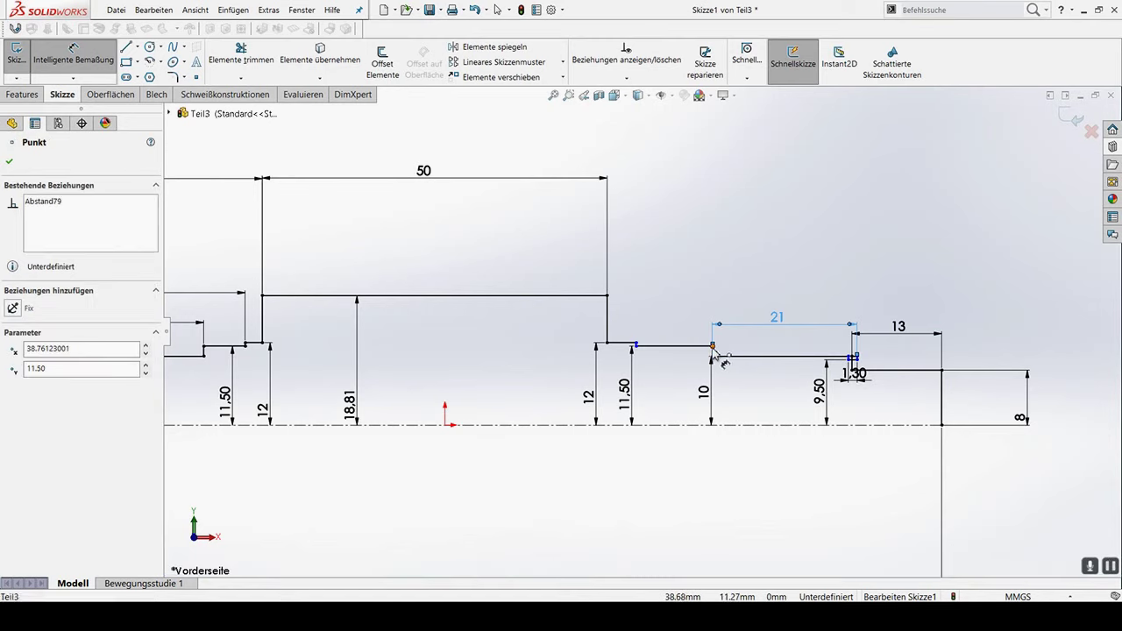
pyautogui.click(942, 371)
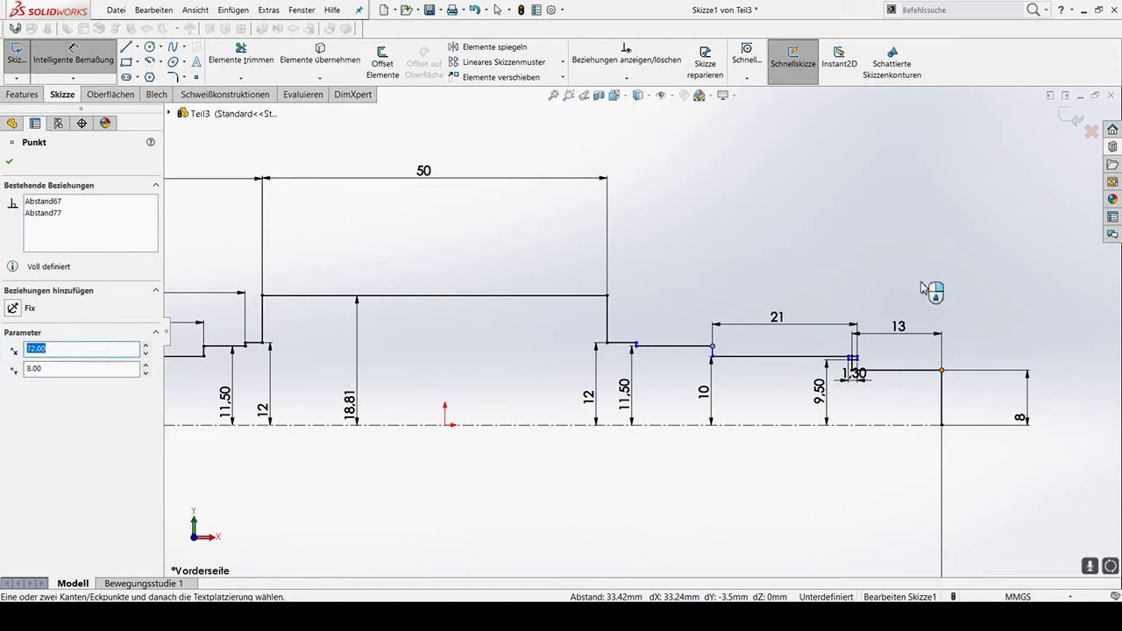
# Set the overall distance to 40 mm and the step corner to right end to 46 mm
pyautogui.click(875, 280)
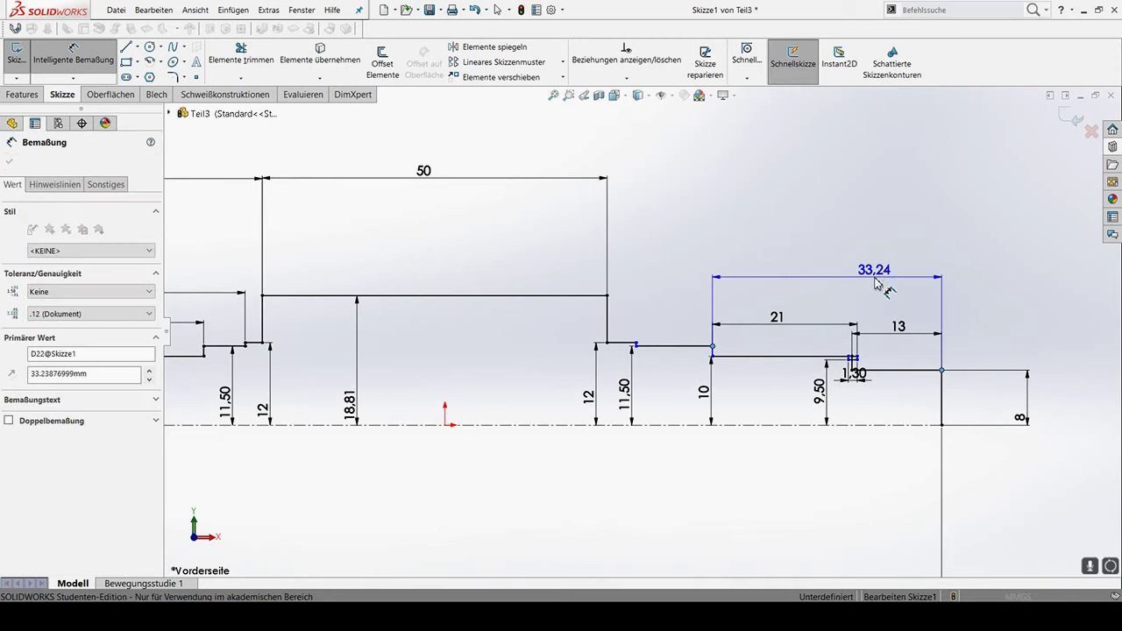
pyautogui.write('40')
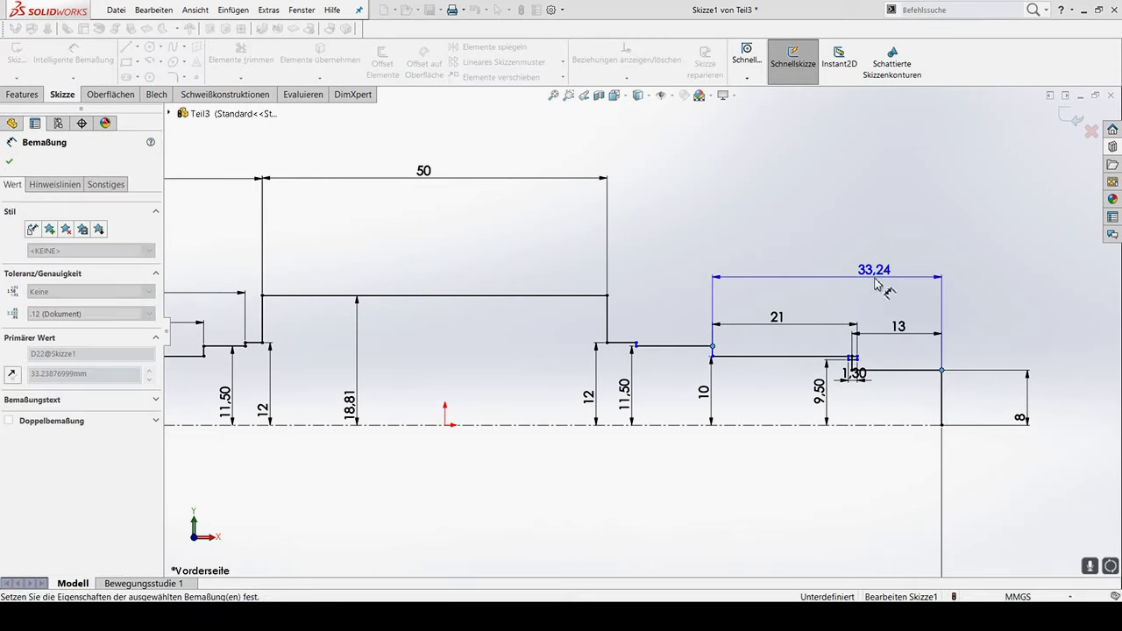
pyautogui.press('Return')
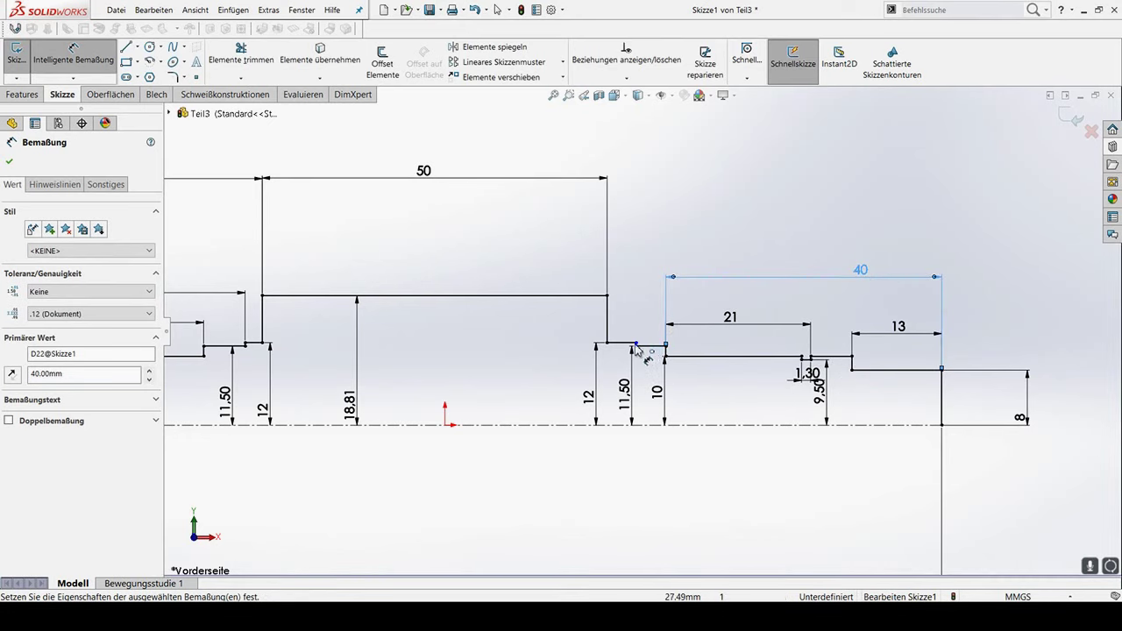
pyautogui.click(636, 342)
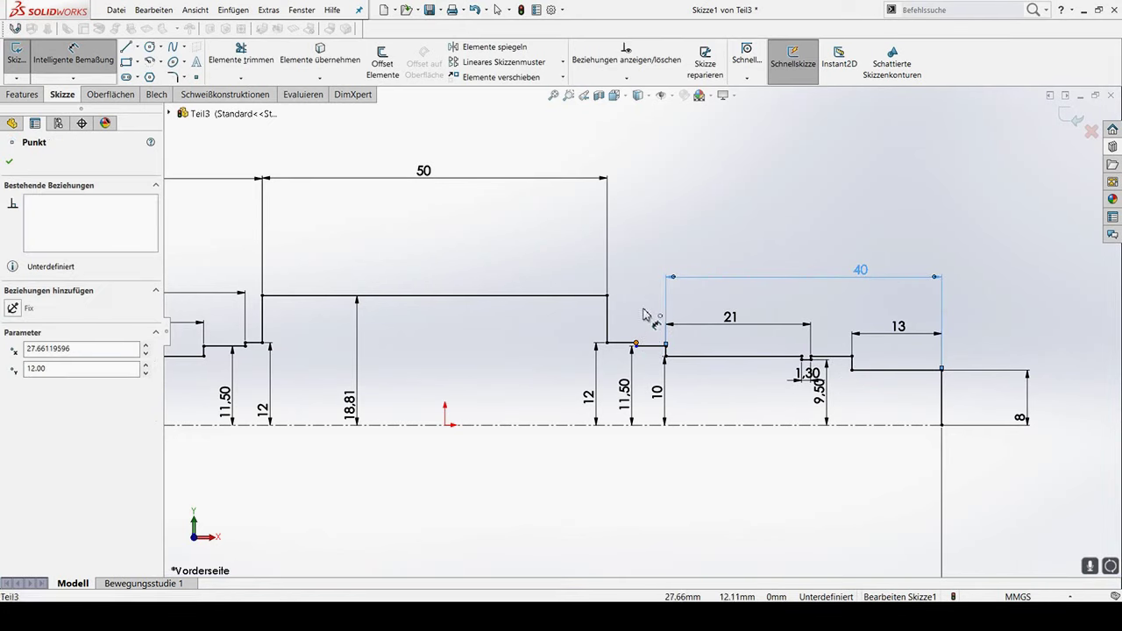
pyautogui.click(941, 370)
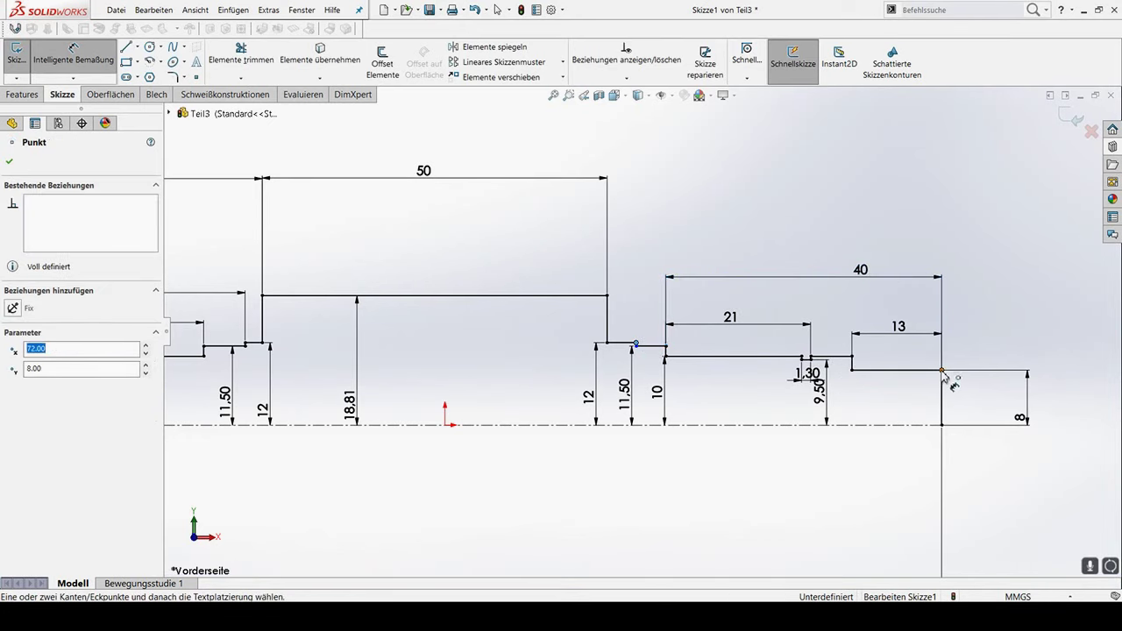
pyautogui.click(774, 226)
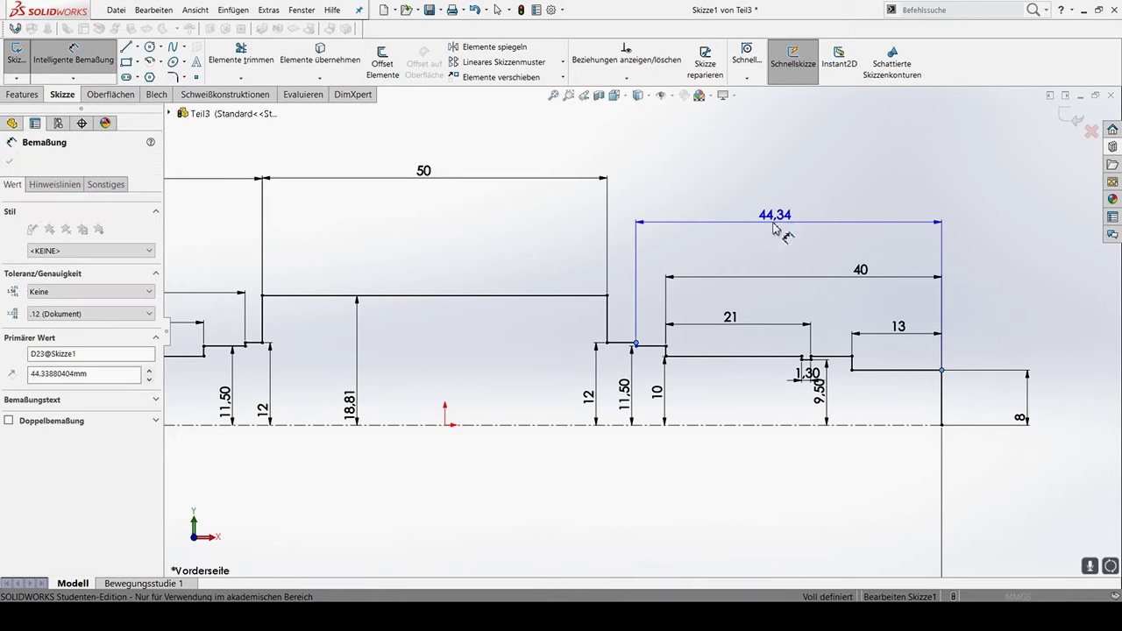
pyautogui.write('46')
pyautogui.press('Return')
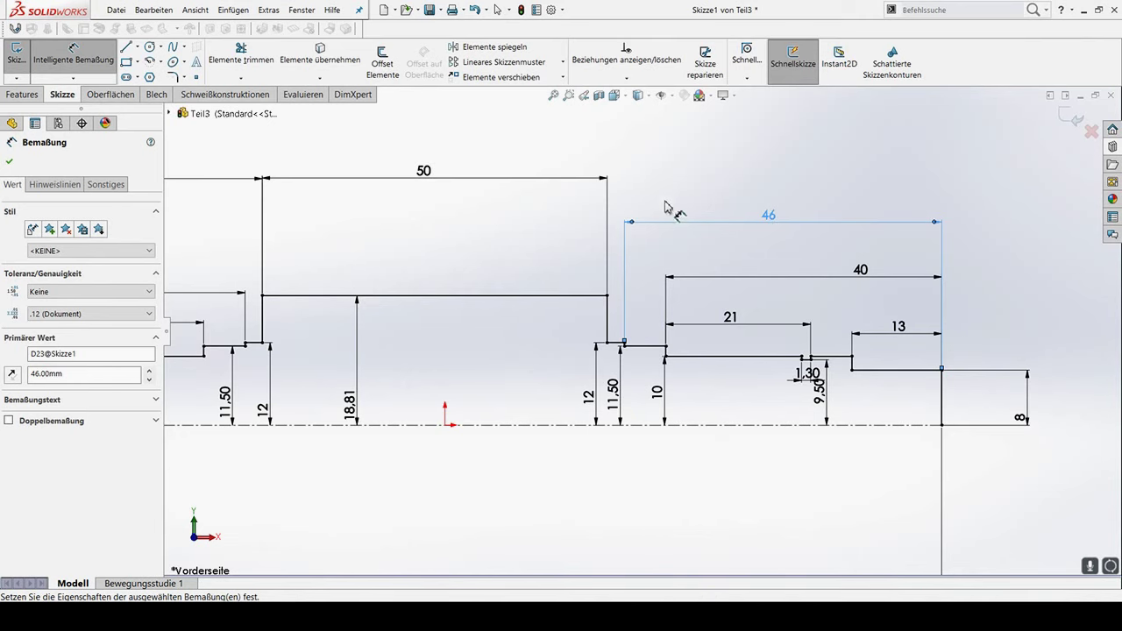
# Add a 48.50 mm length from the right end to the wide middle section's top corner
pyautogui.click(941, 369)
pyautogui.click(607, 295)
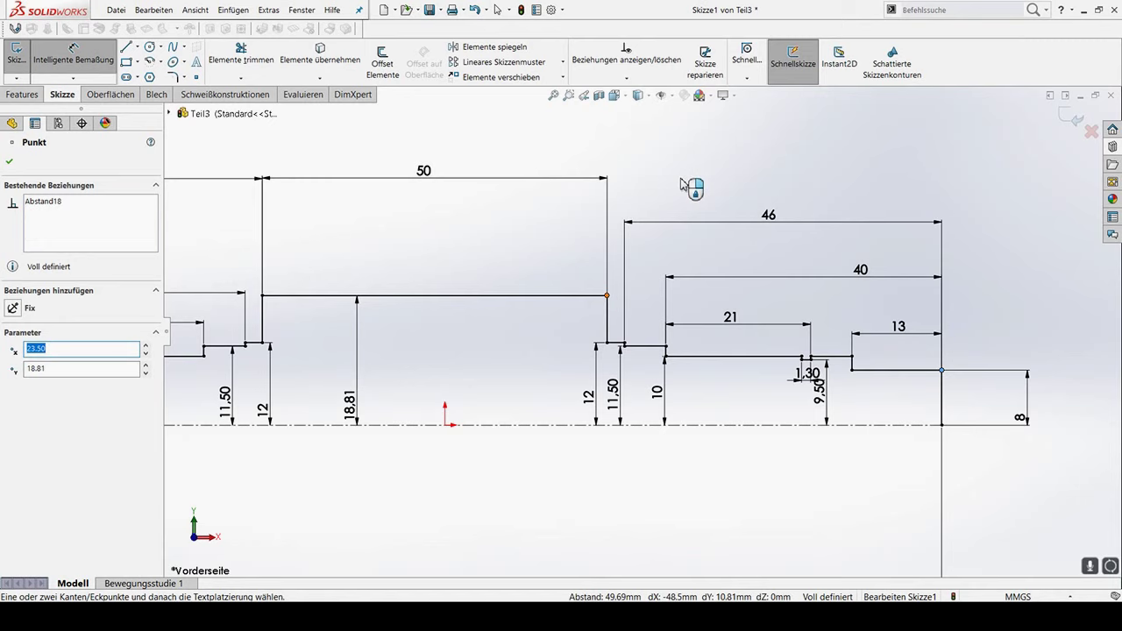
pyautogui.click(684, 184)
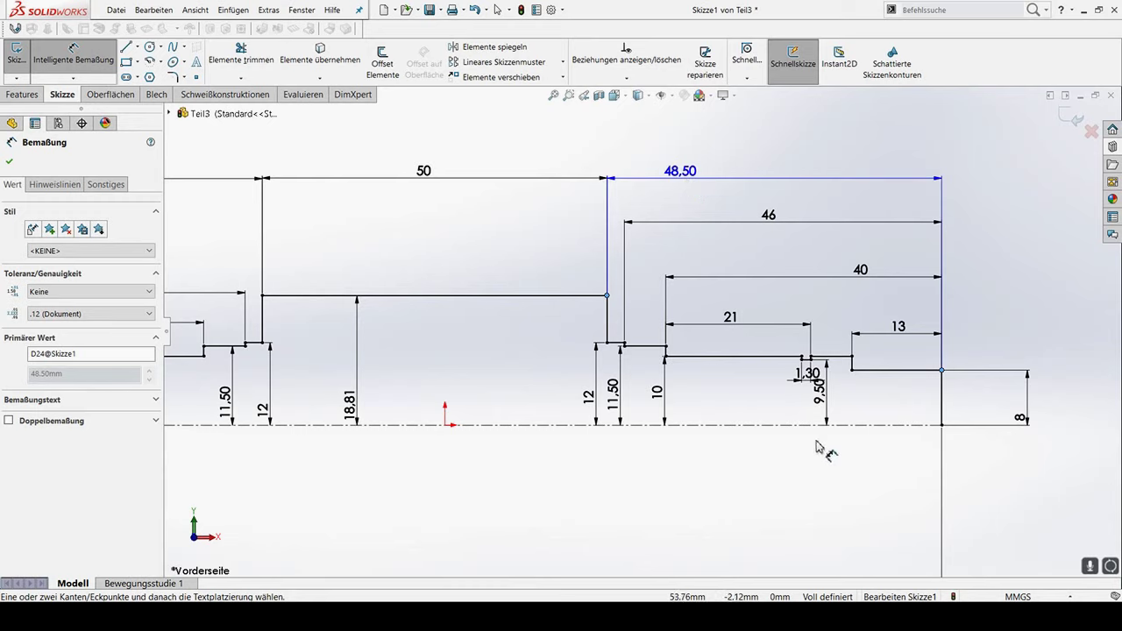
pyautogui.press('Escape')
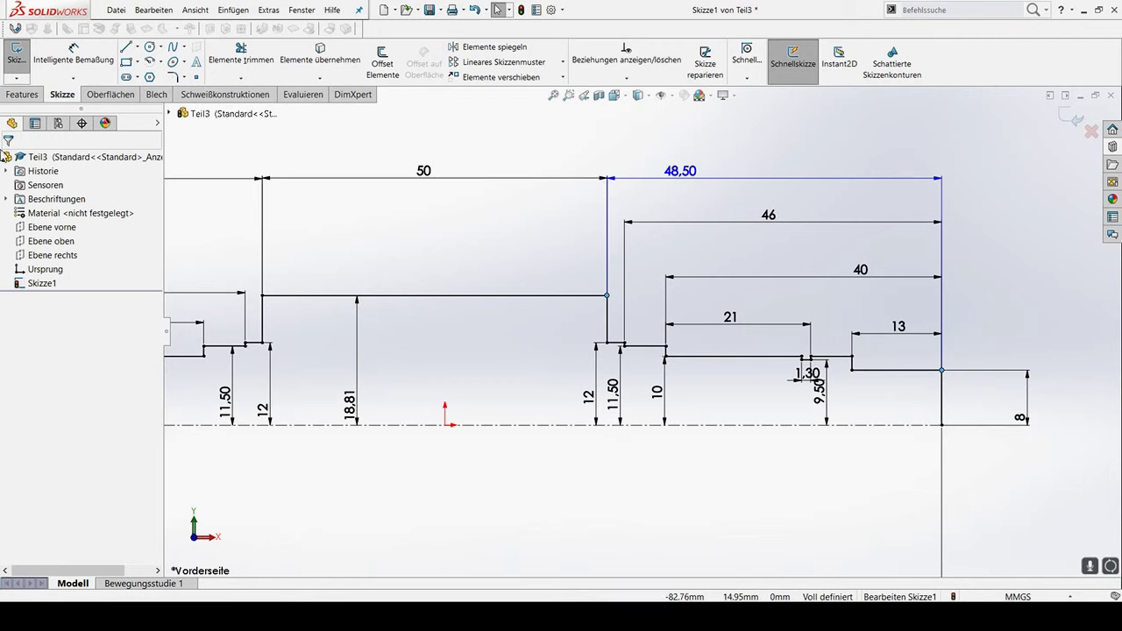
# Revolve the half-profile 360° around Linie1 into the solid stepped shaft Rotation1
pyautogui.click(31, 98)
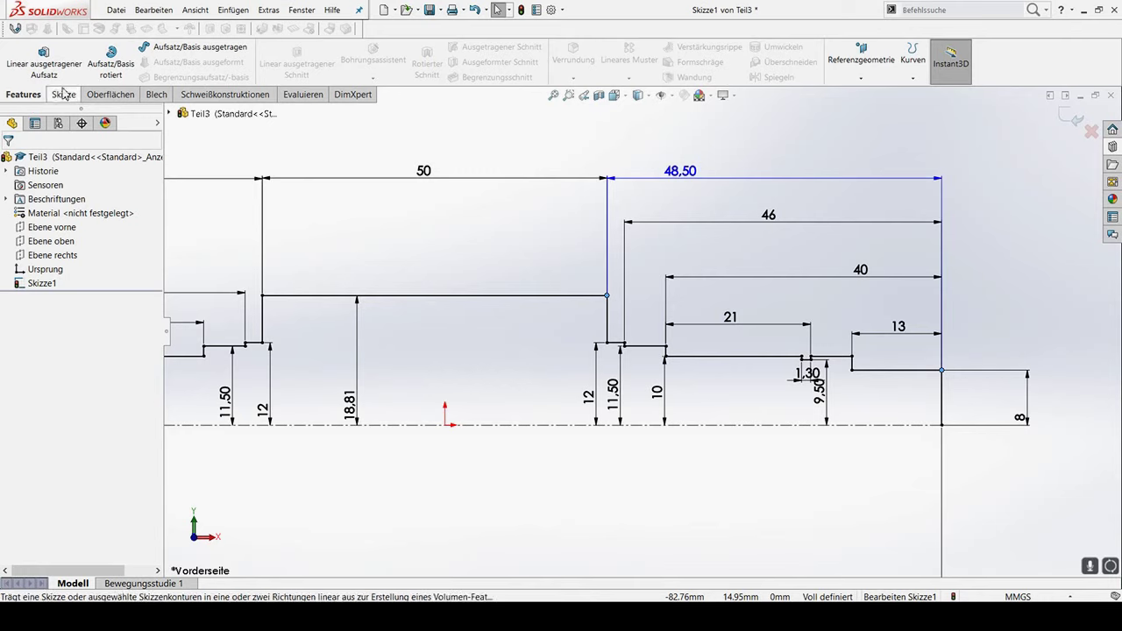
pyautogui.click(107, 67)
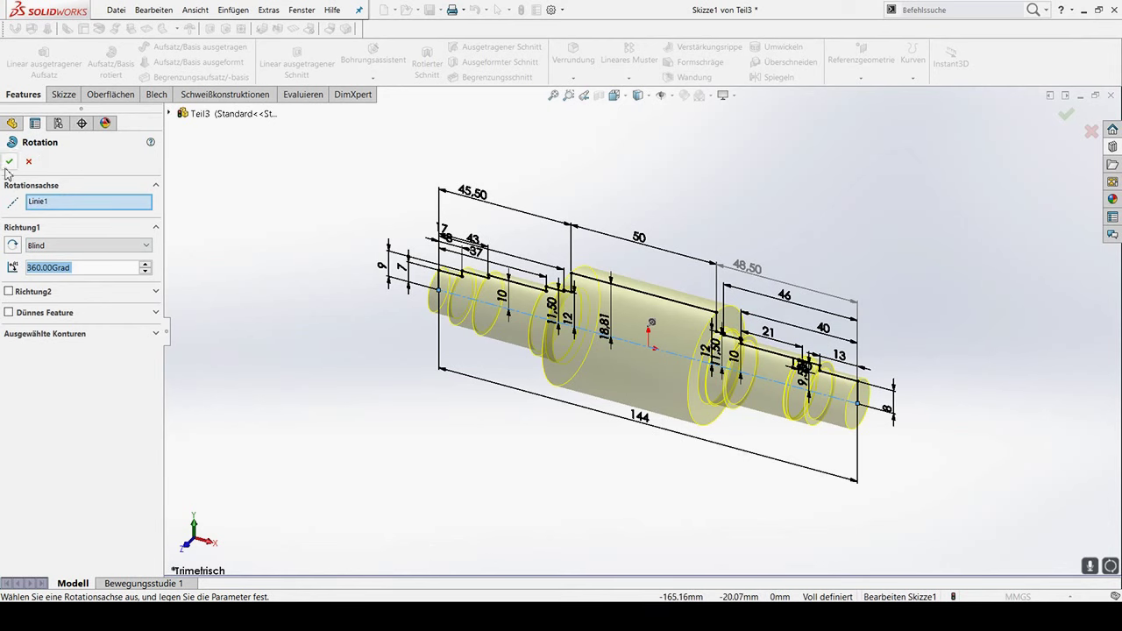
pyautogui.click(11, 162)
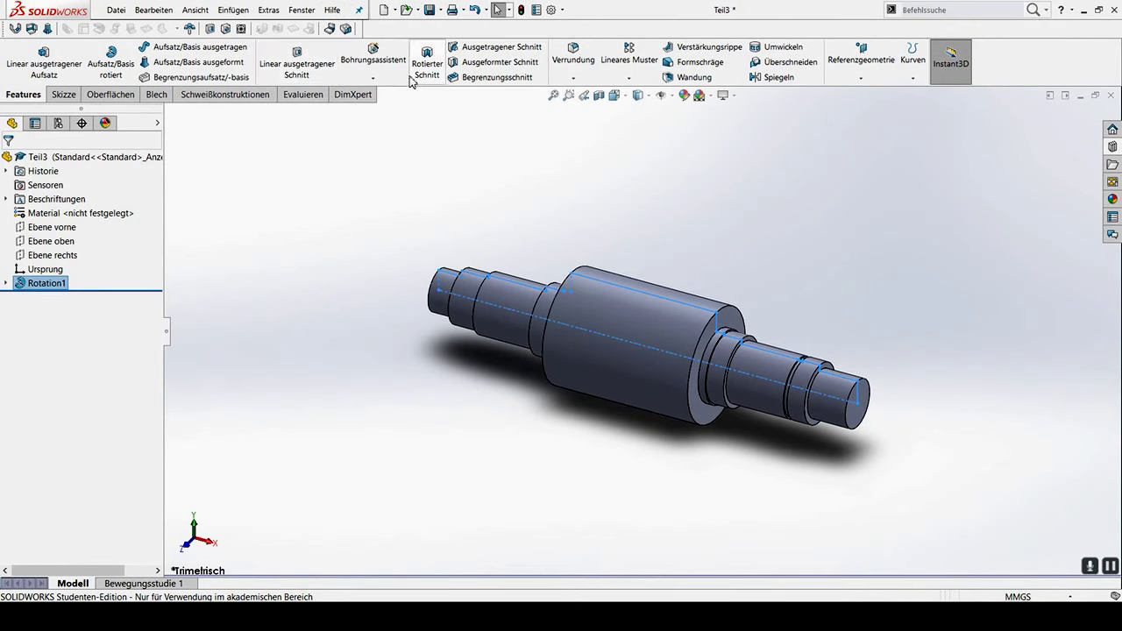
# Discard the started fillet and chamfer the shaft's right-end circular edge 1 mm × 45° as Fase1
pyautogui.click(578, 67)
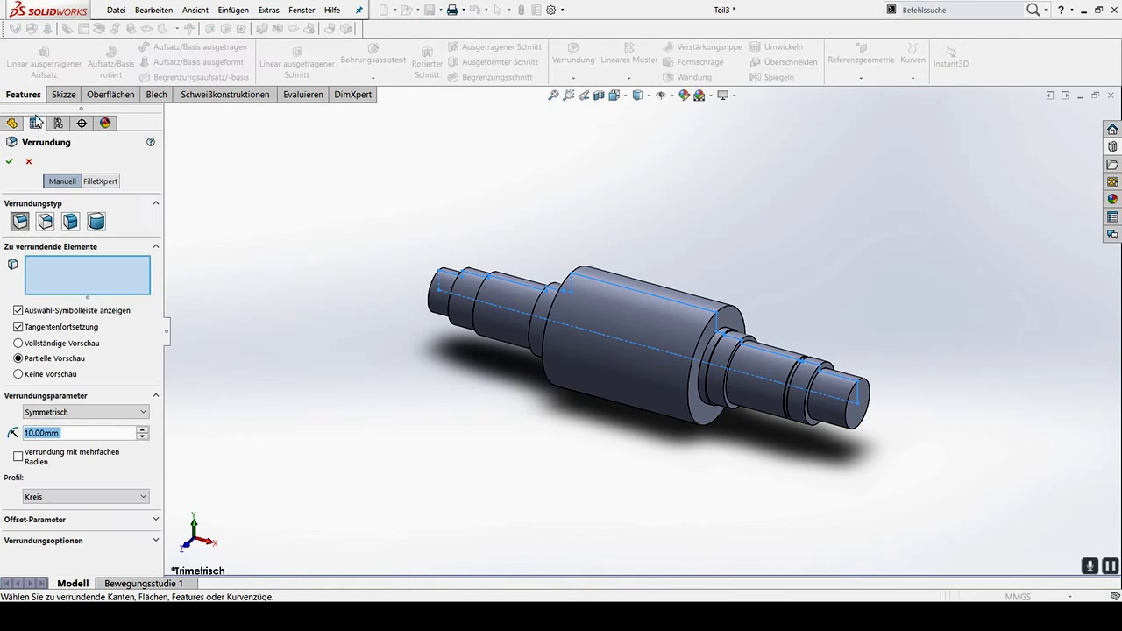
pyautogui.click(28, 162)
pyautogui.click(584, 81)
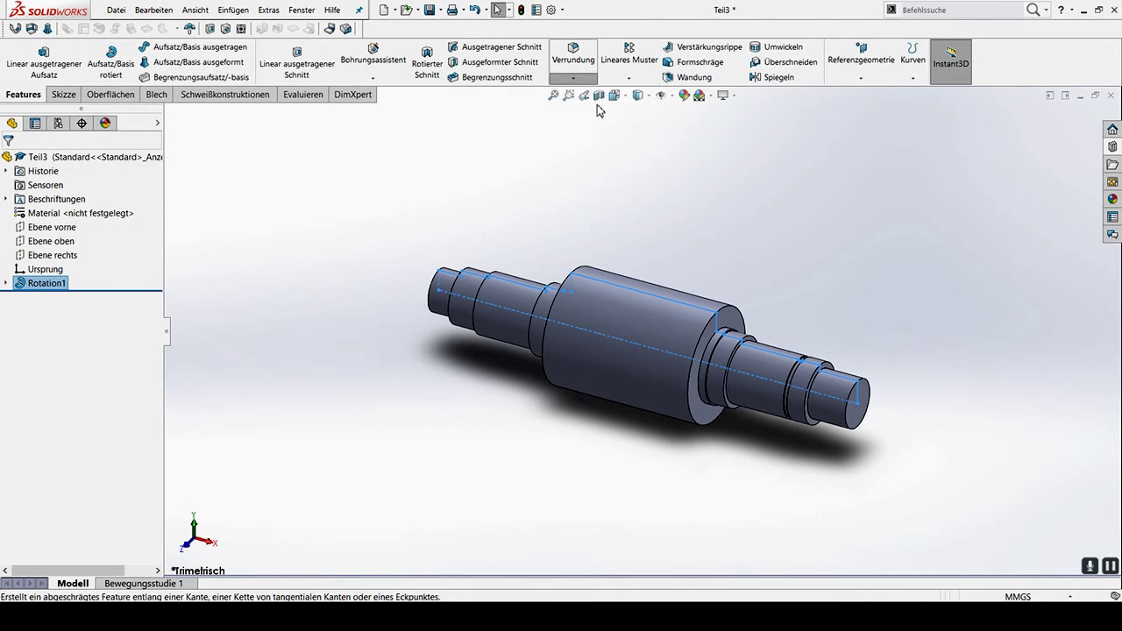
pyautogui.click(597, 104)
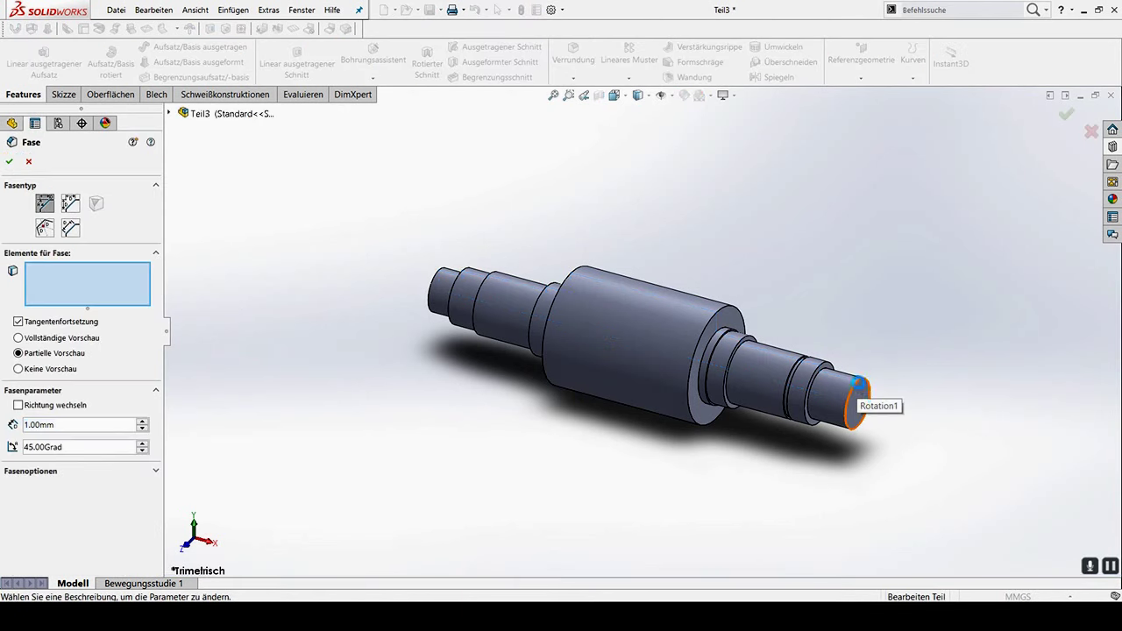
pyautogui.click(863, 386)
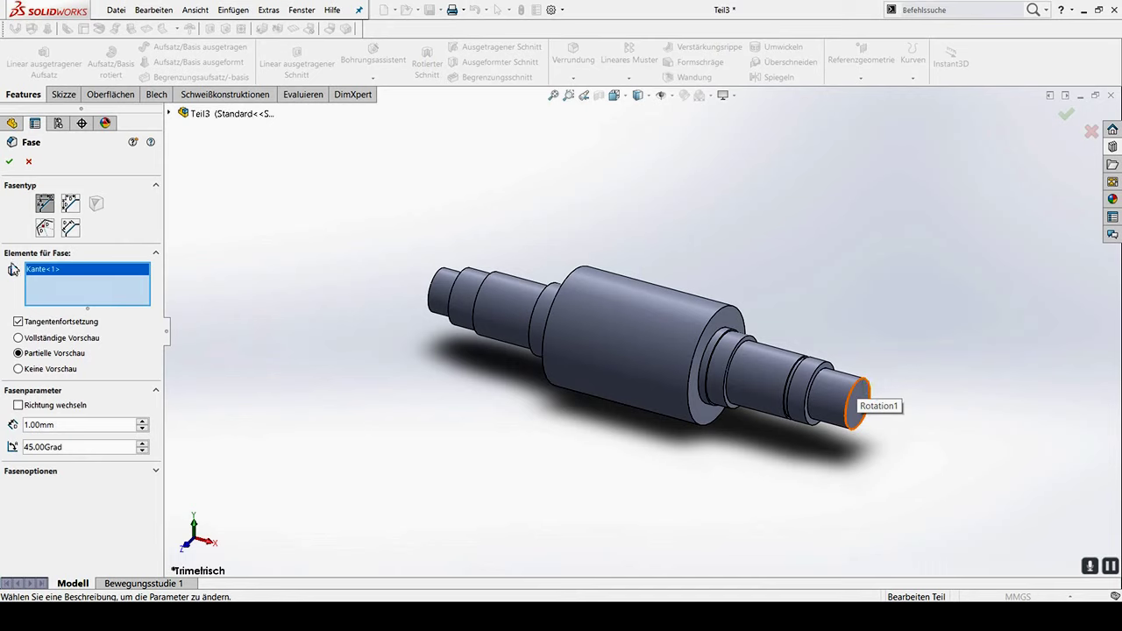
pyautogui.click(10, 163)
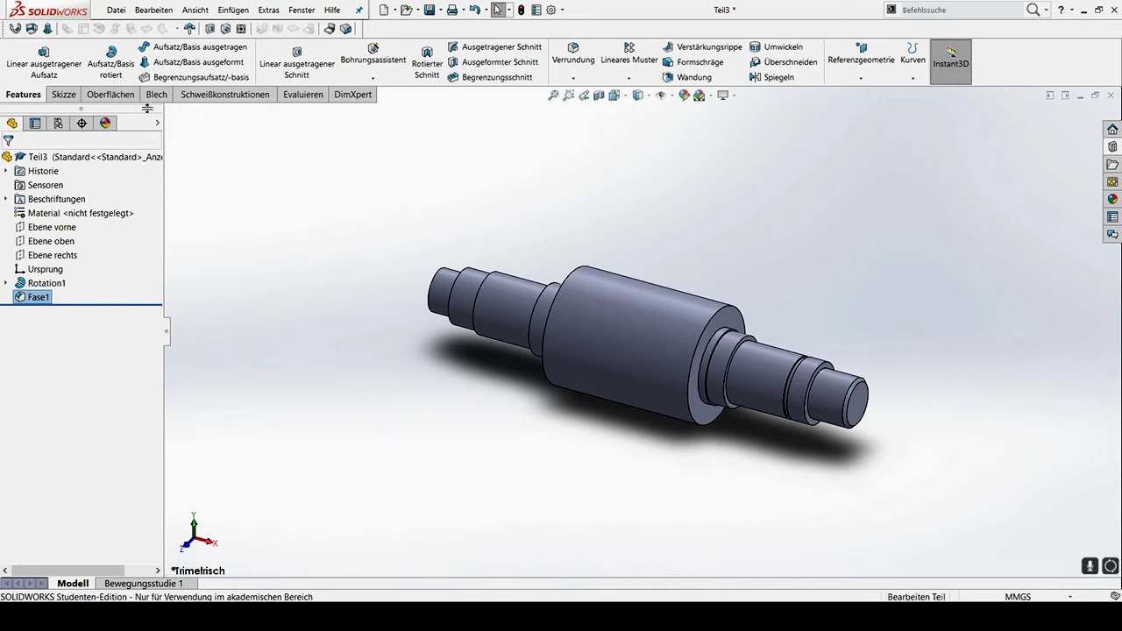
# Define an M6 DIN tapped hole, 17 mm deep with 15 mm thread, with its point on the shaft's end face
pyautogui.click(372, 60)
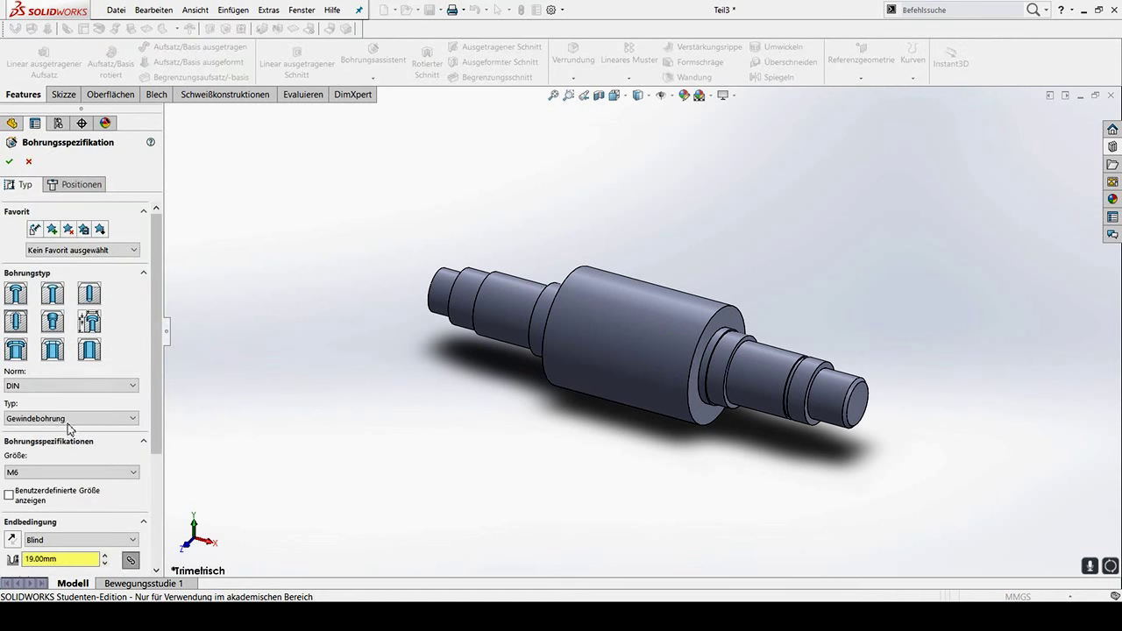
pyautogui.scroll(-3, 70, 430)
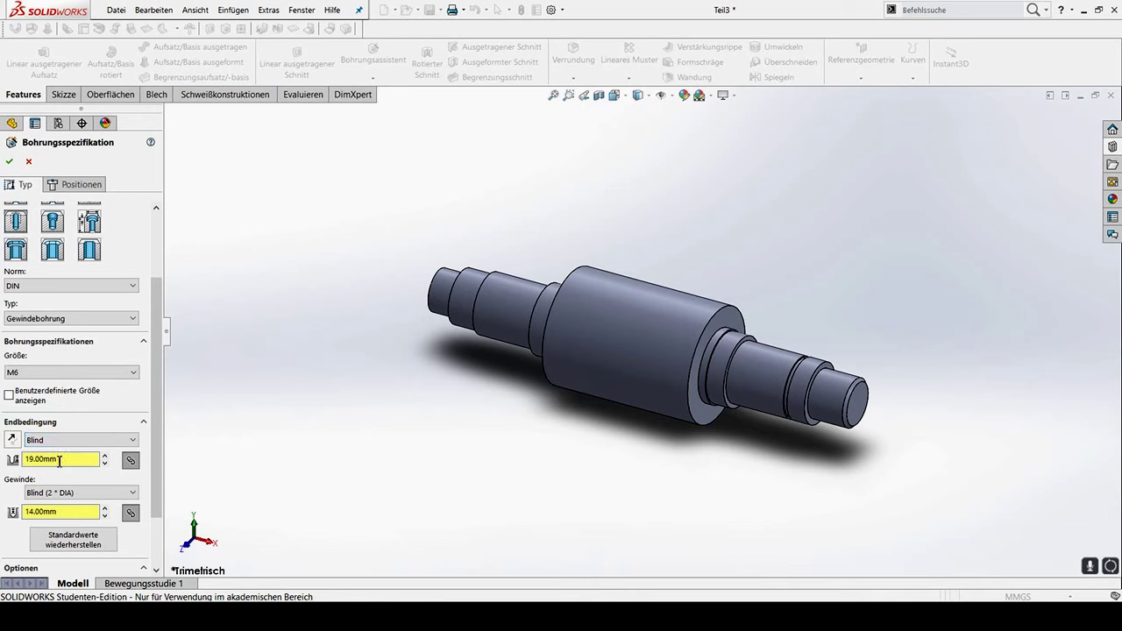
pyautogui.moveTo(58, 459); pyautogui.dragTo(3, 474)
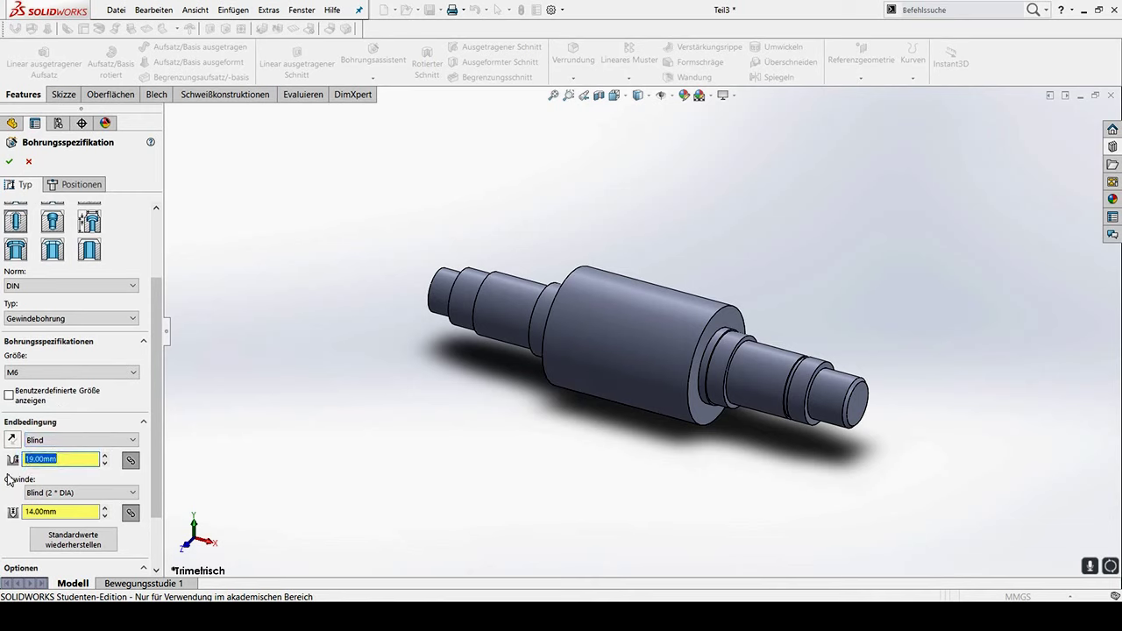
pyautogui.write('17')
pyautogui.moveTo(65, 511); pyautogui.dragTo(4, 502)
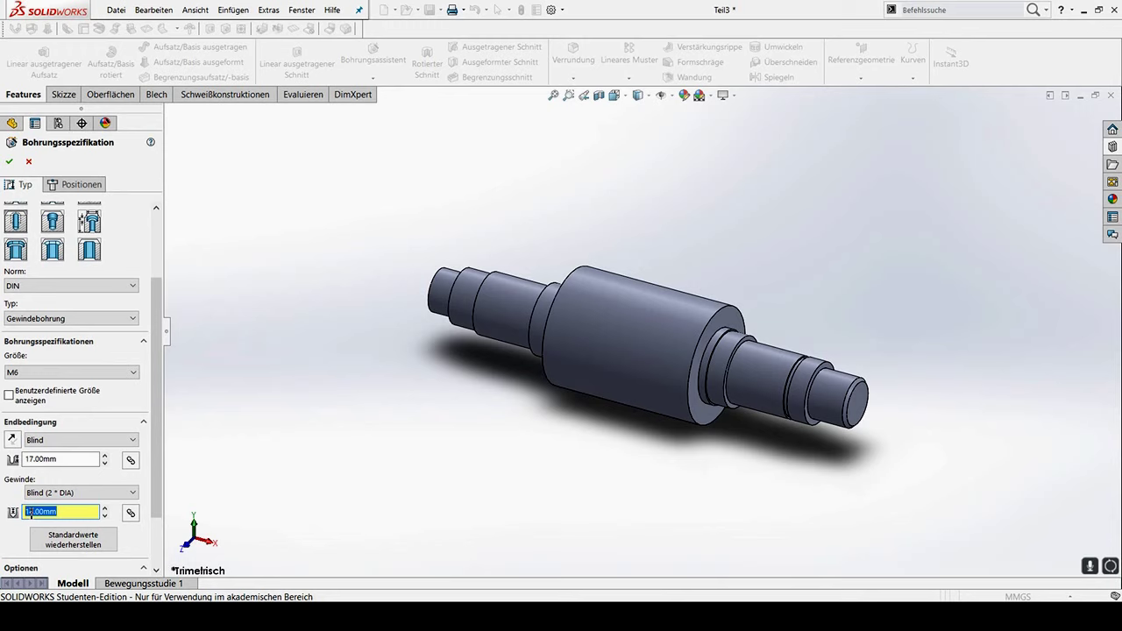
pyautogui.write('15')
pyautogui.click(62, 184)
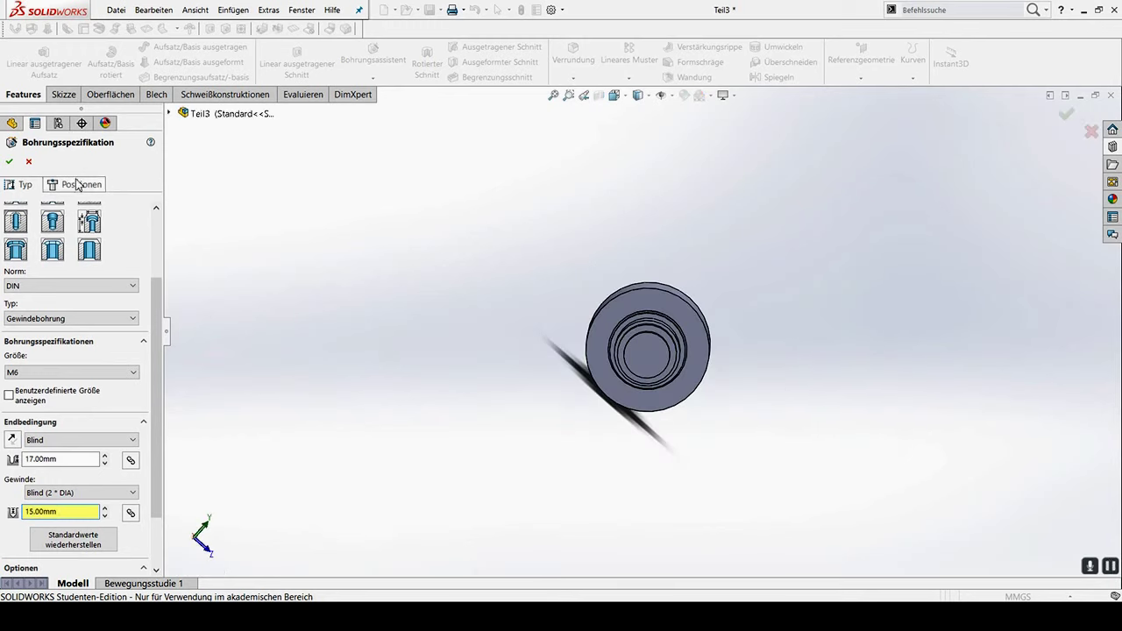
pyautogui.click(48, 311)
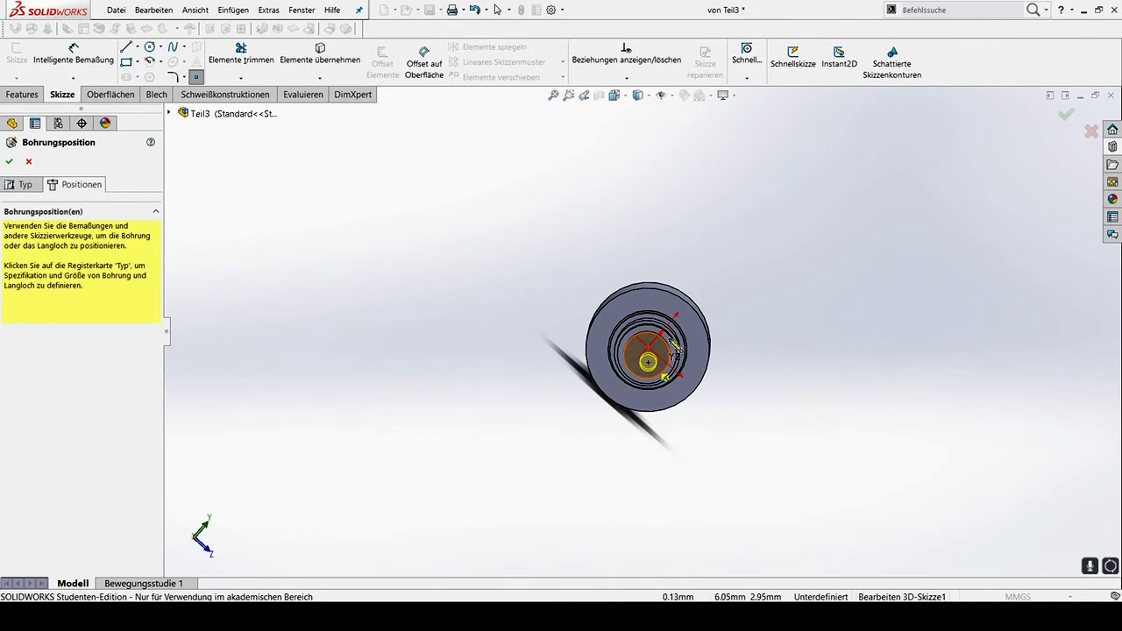
# Make the hole point concentric with the end edge, finish M6 Gewindebohrung1, and show the isometric view
pyautogui.press('Escape')
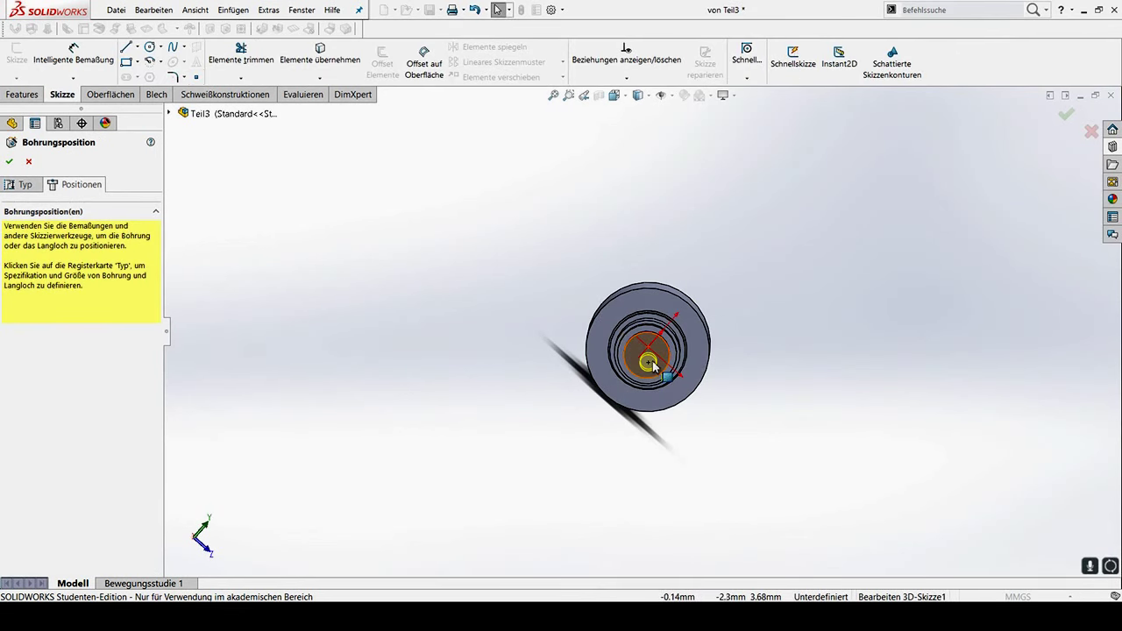
pyautogui.keyDown('ctrl'); pyautogui.click(666, 348); pyautogui.keyUp('ctrl')
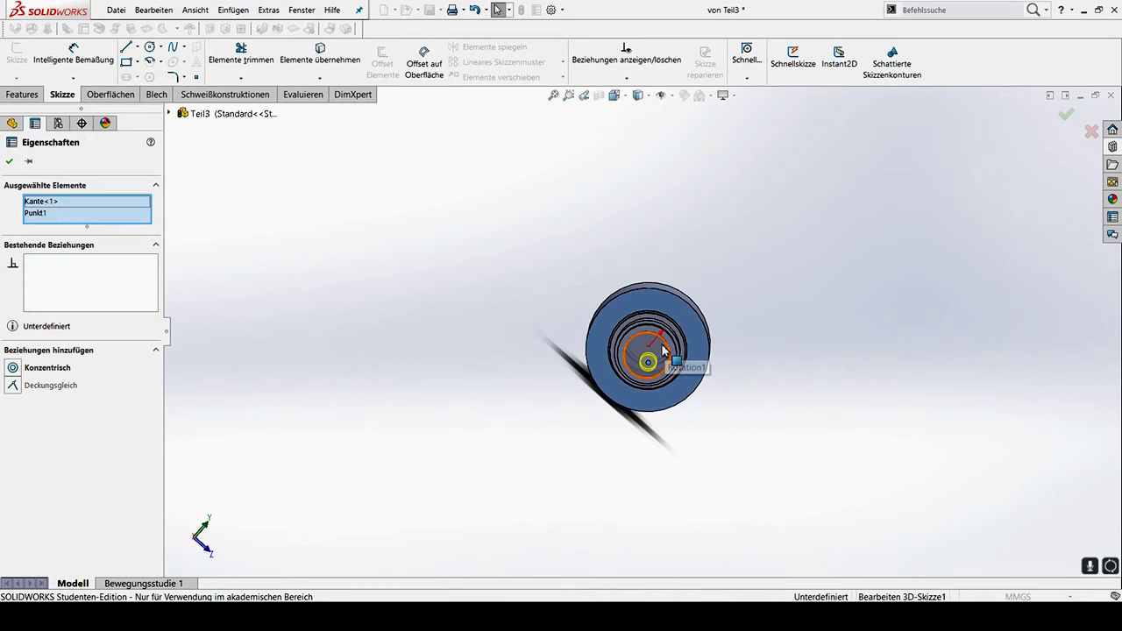
pyautogui.click(13, 368)
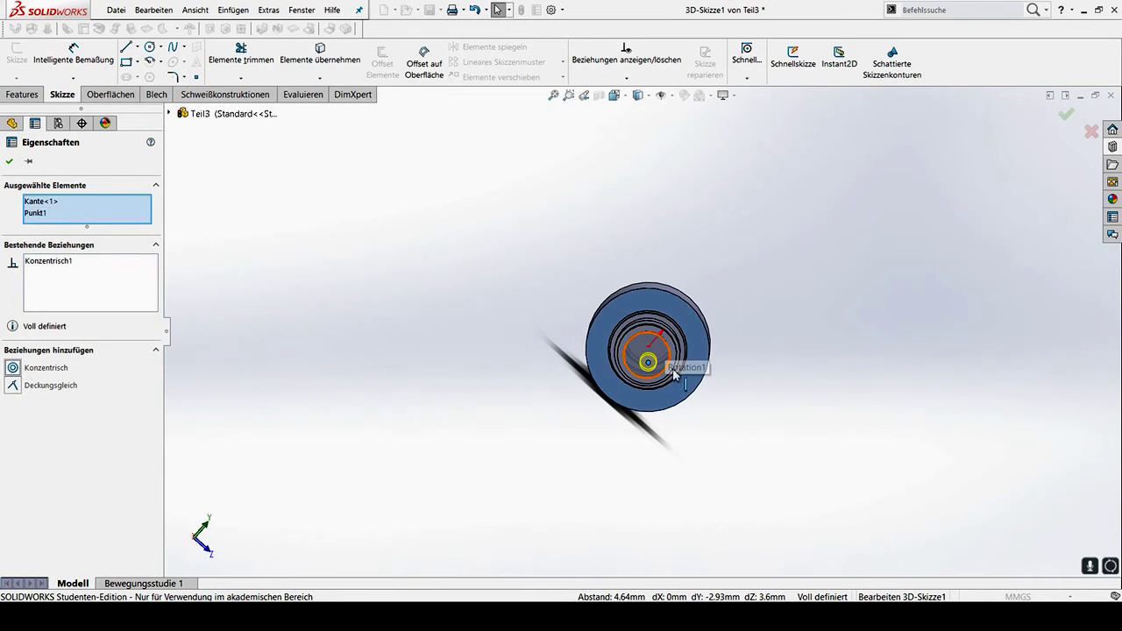
pyautogui.click(11, 162)
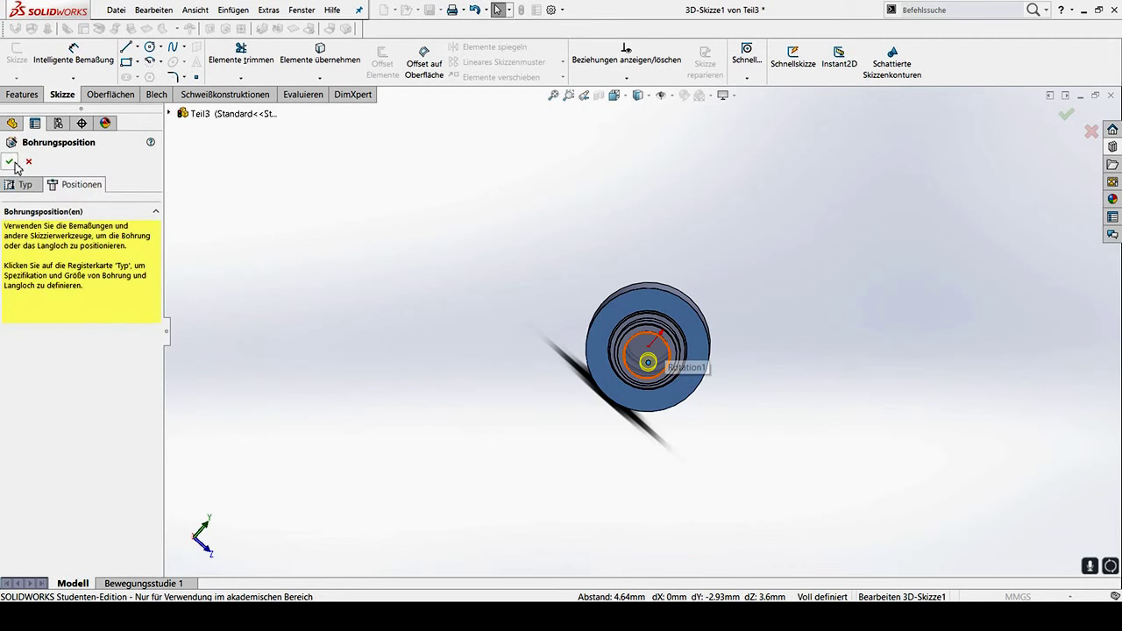
pyautogui.click(8, 163)
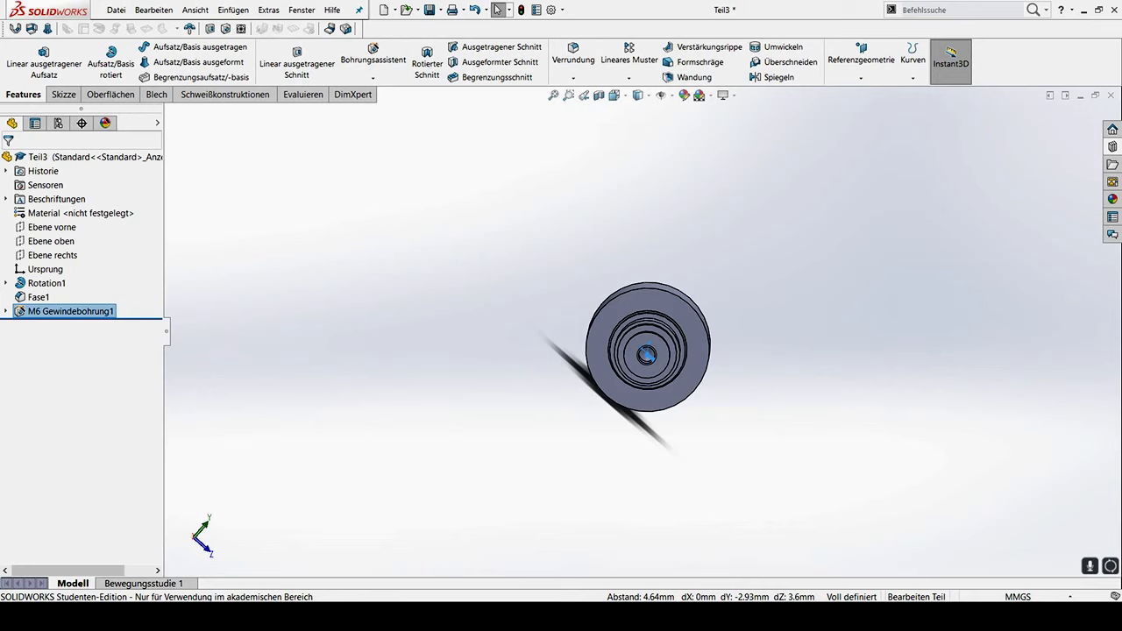
pyautogui.hotkey('ctrl', '7')
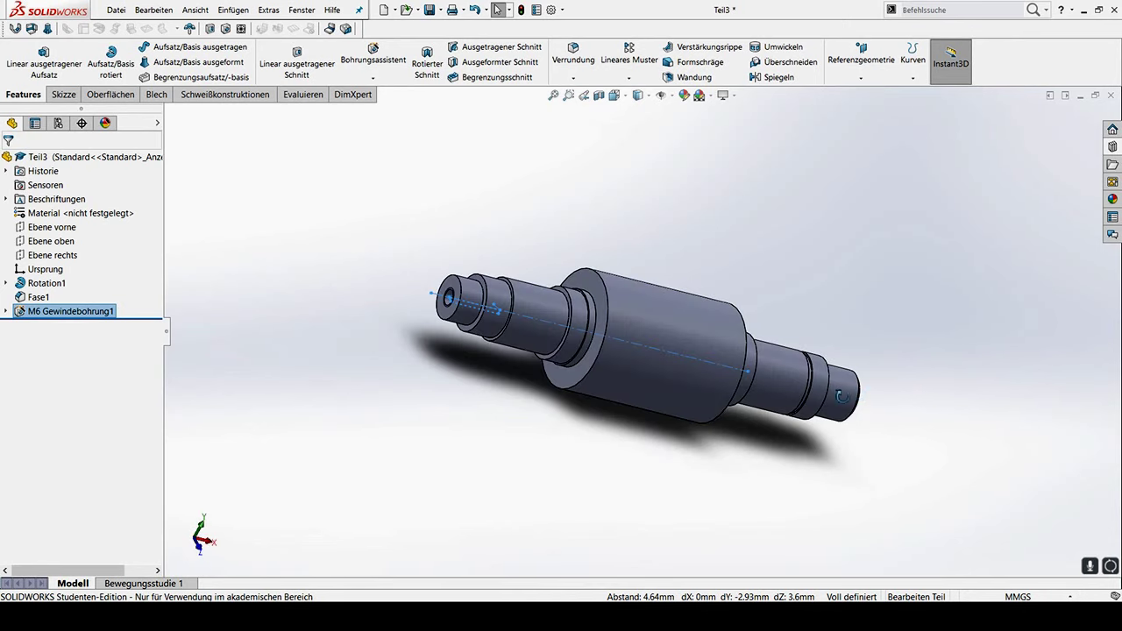